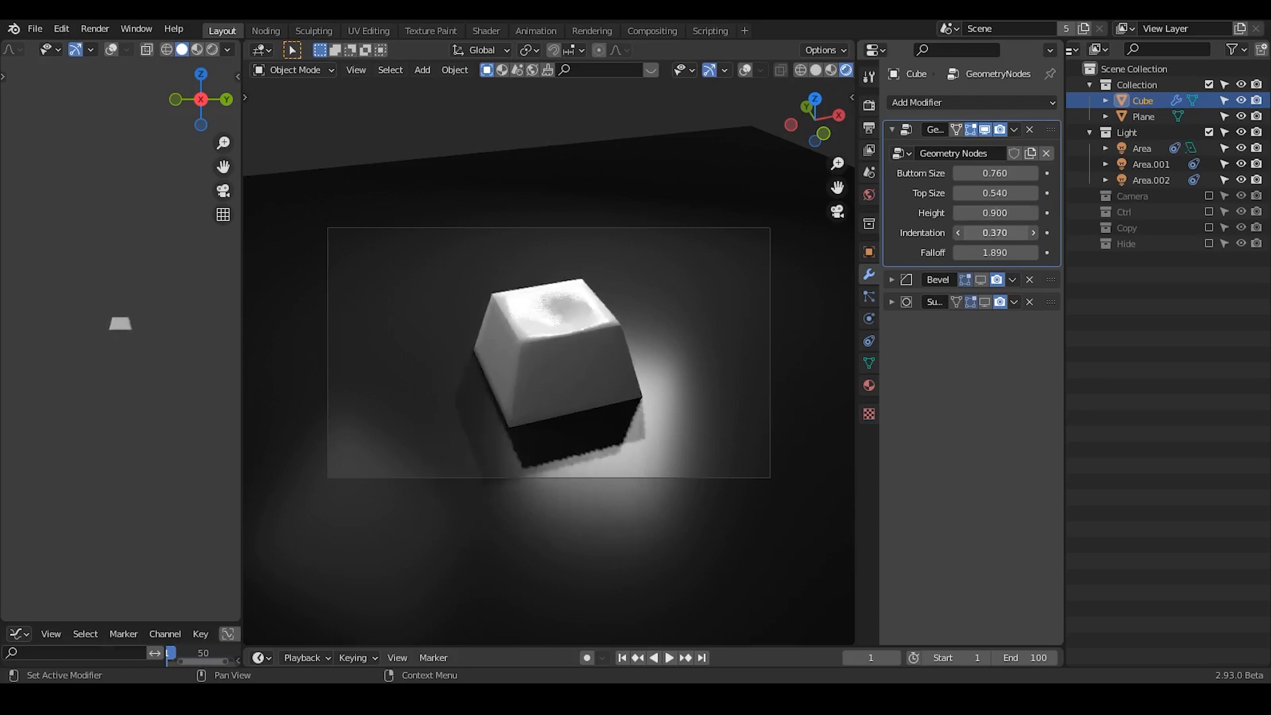
- Set the keycap's Indentation to 0.400 and Falloff to -1.260 in its Geometry Nodes modifier, then collapse that modifier's settings
mouse_move(995, 252)
mouse_down()
mouse_move(1039, 253)
mouse_move(986, 252)
mouse_up()
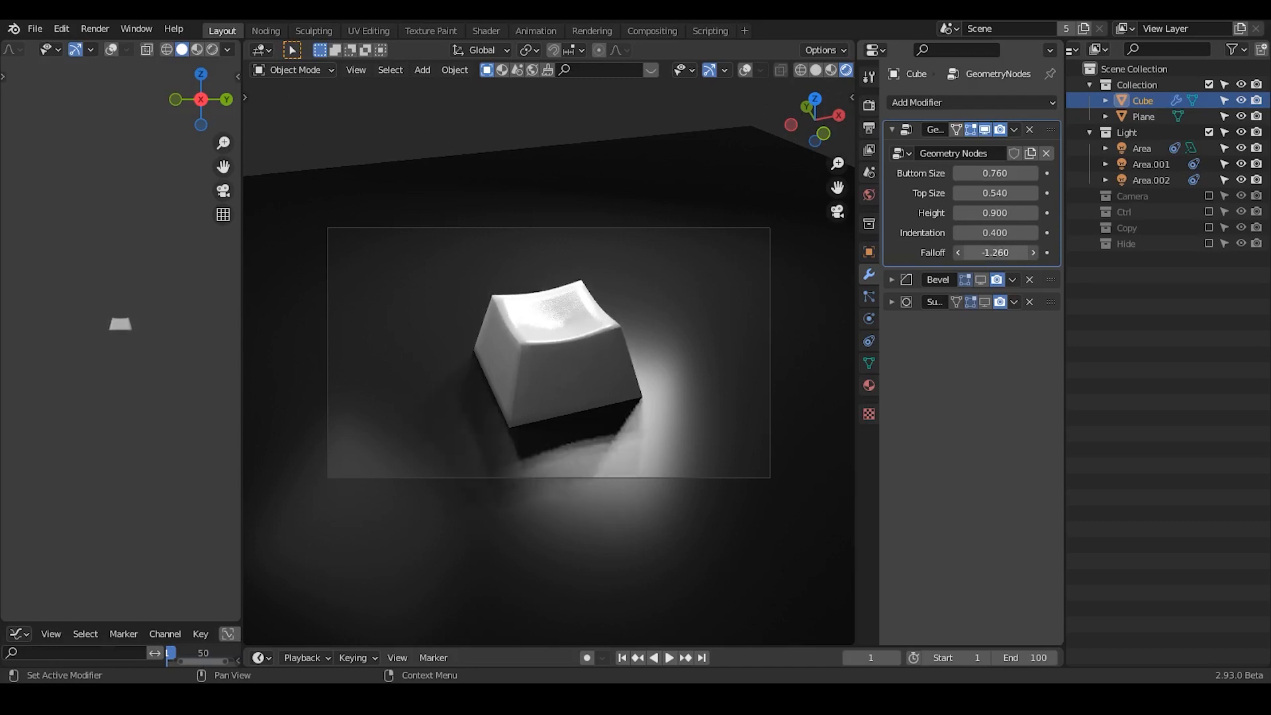
click(892, 129)
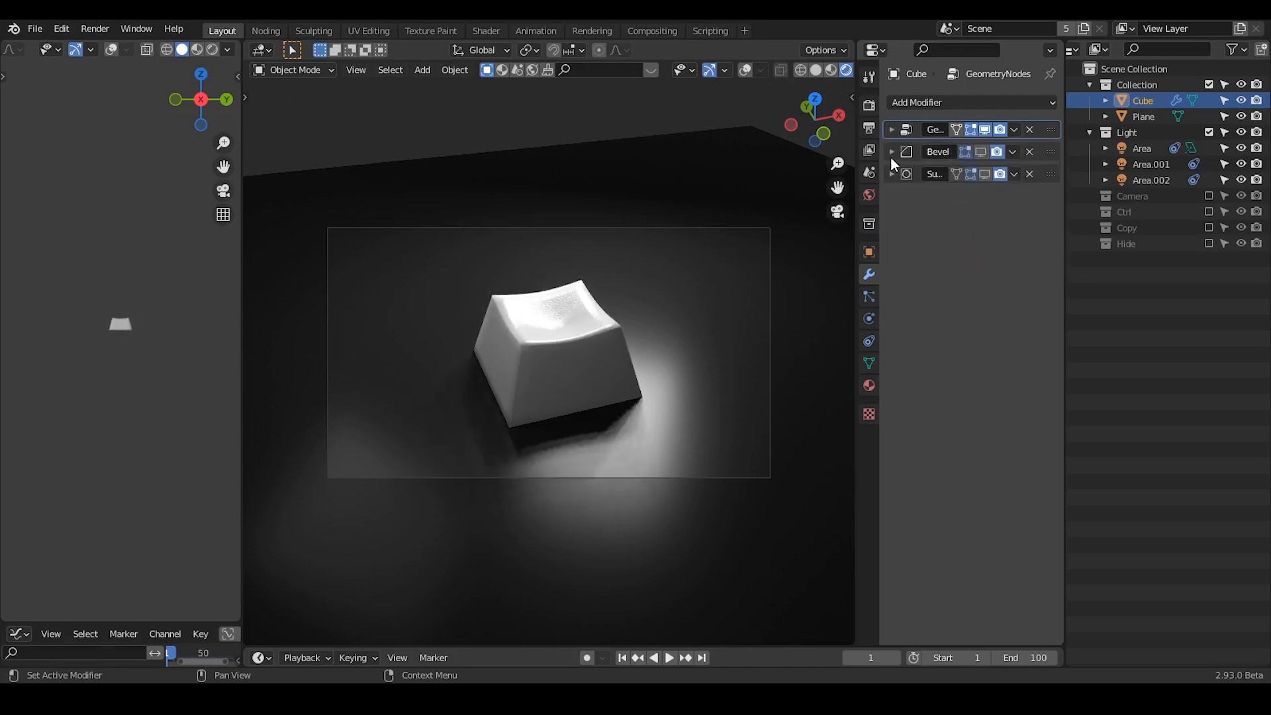
- Enable the keycap's Bevel modifier in the viewport with an amount of 0.05 m and 1 segment
click(892, 151)
drag(986, 212, 979, 213)
click(959, 233)
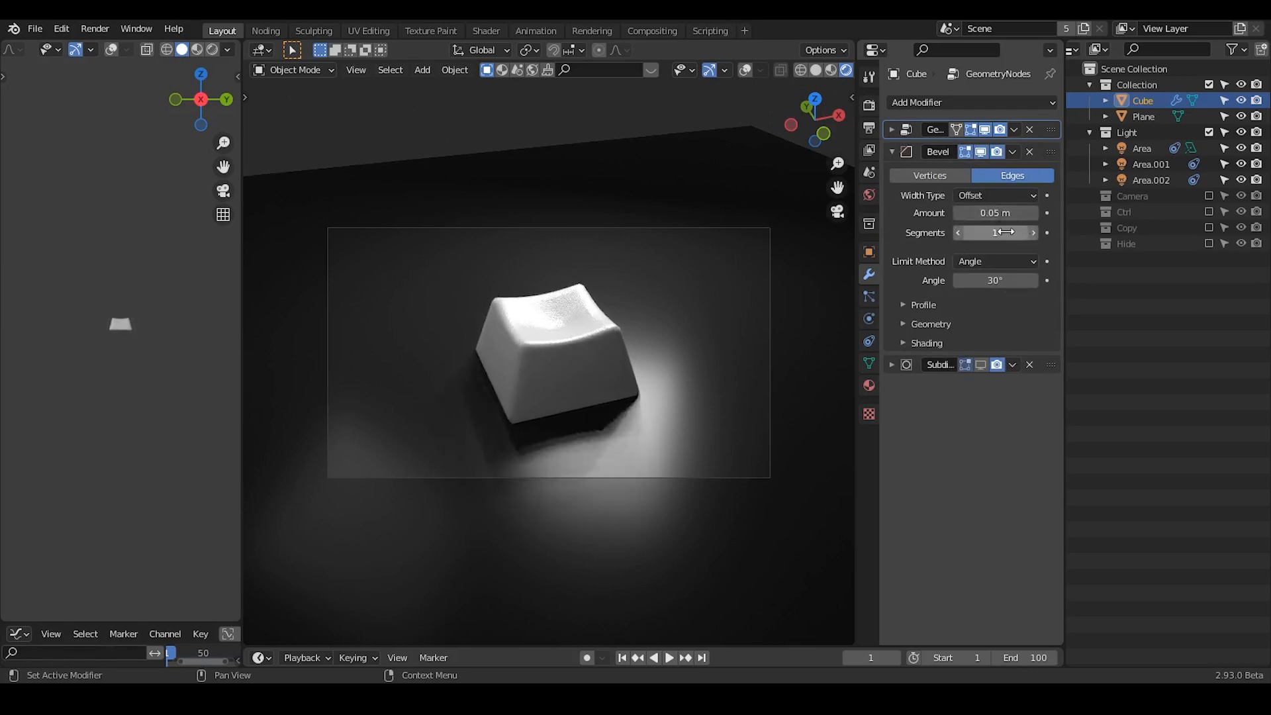
click(892, 152)
- Examine the Subdivision modifier's settings and the shape of the finished keycap
click(892, 173)
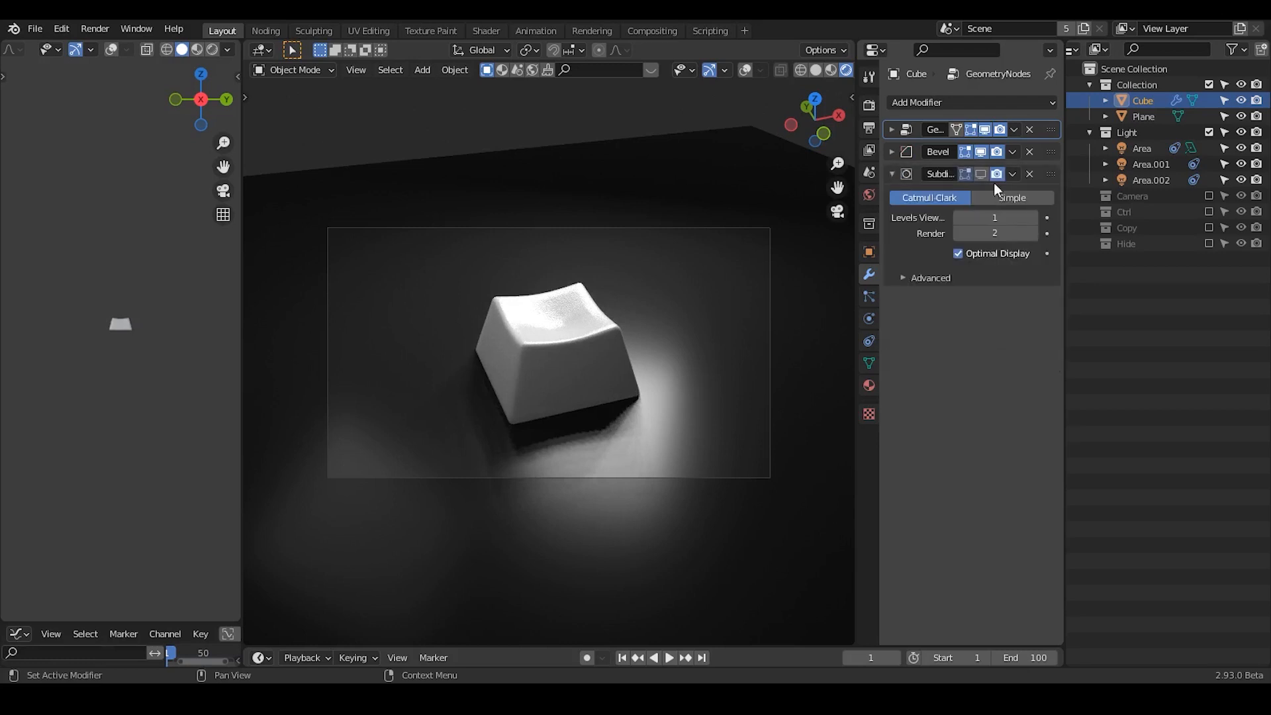
click(590, 359)
middle_drag(590, 359, 633, 391)
key(h)
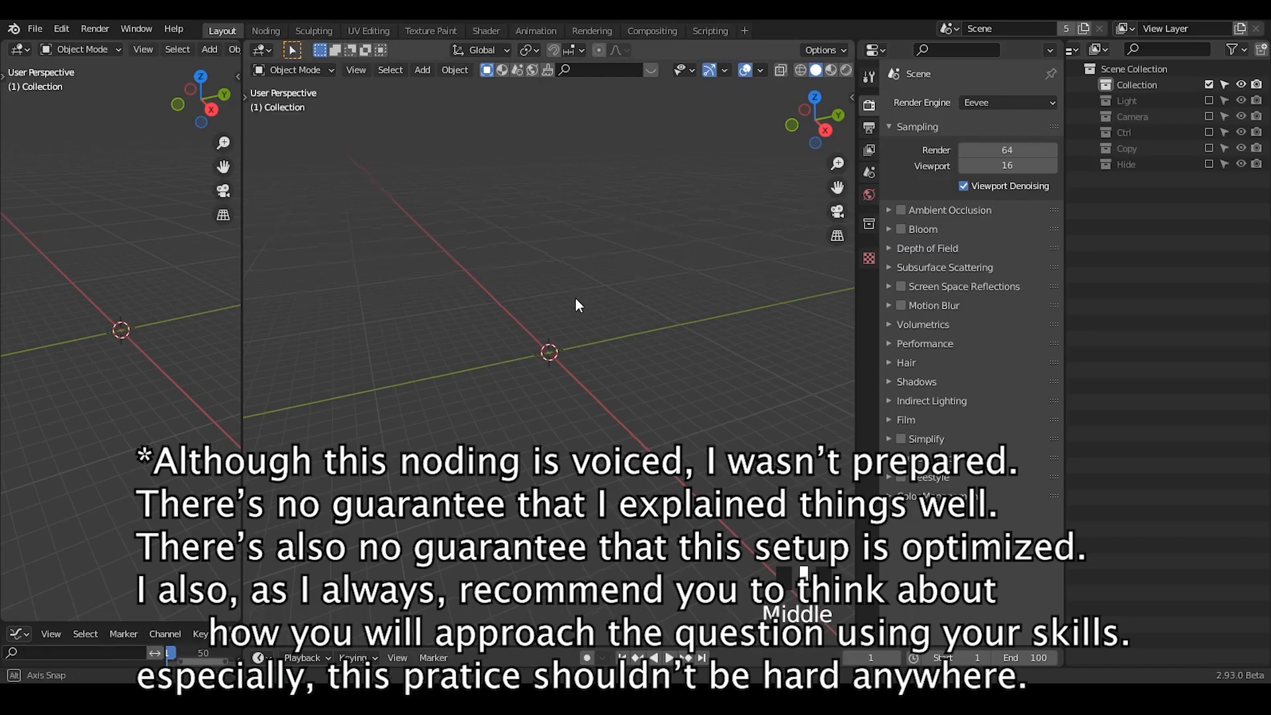
- Add a cube mesh to the empty scene at the origin
ctrl+middle_drag(575, 298, 630, 318)
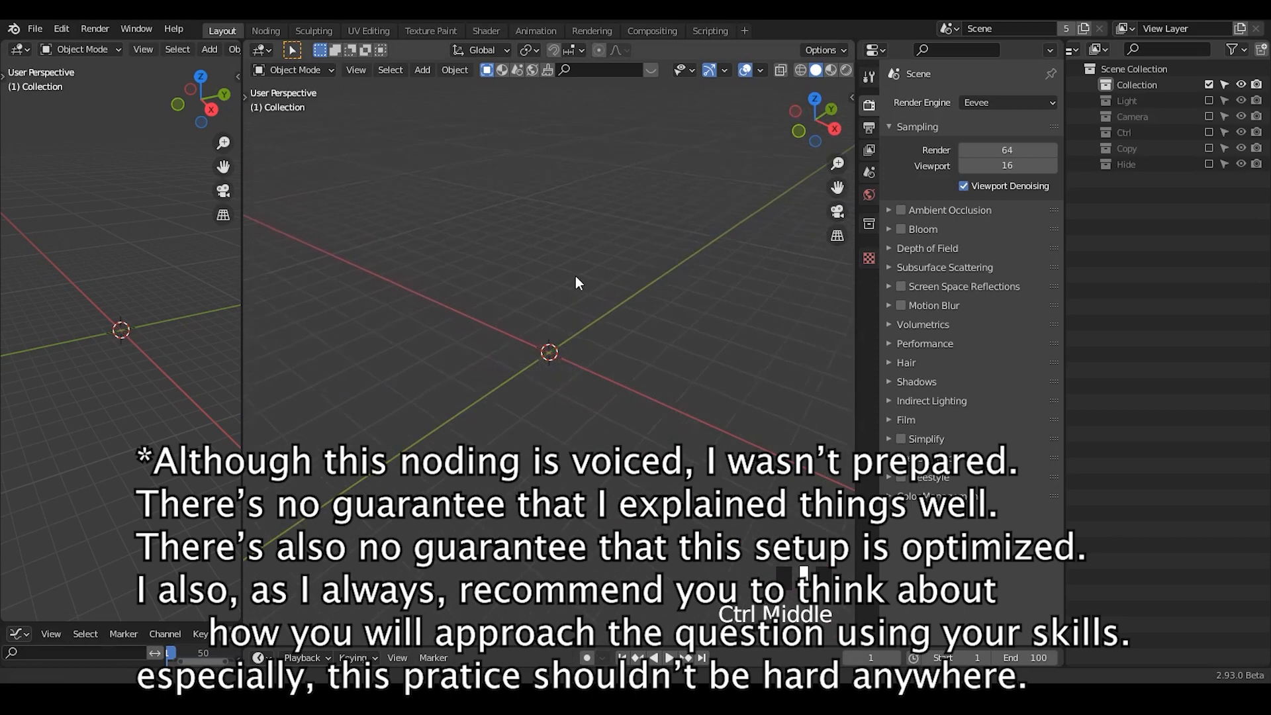
middle_drag(574, 273, 591, 303)
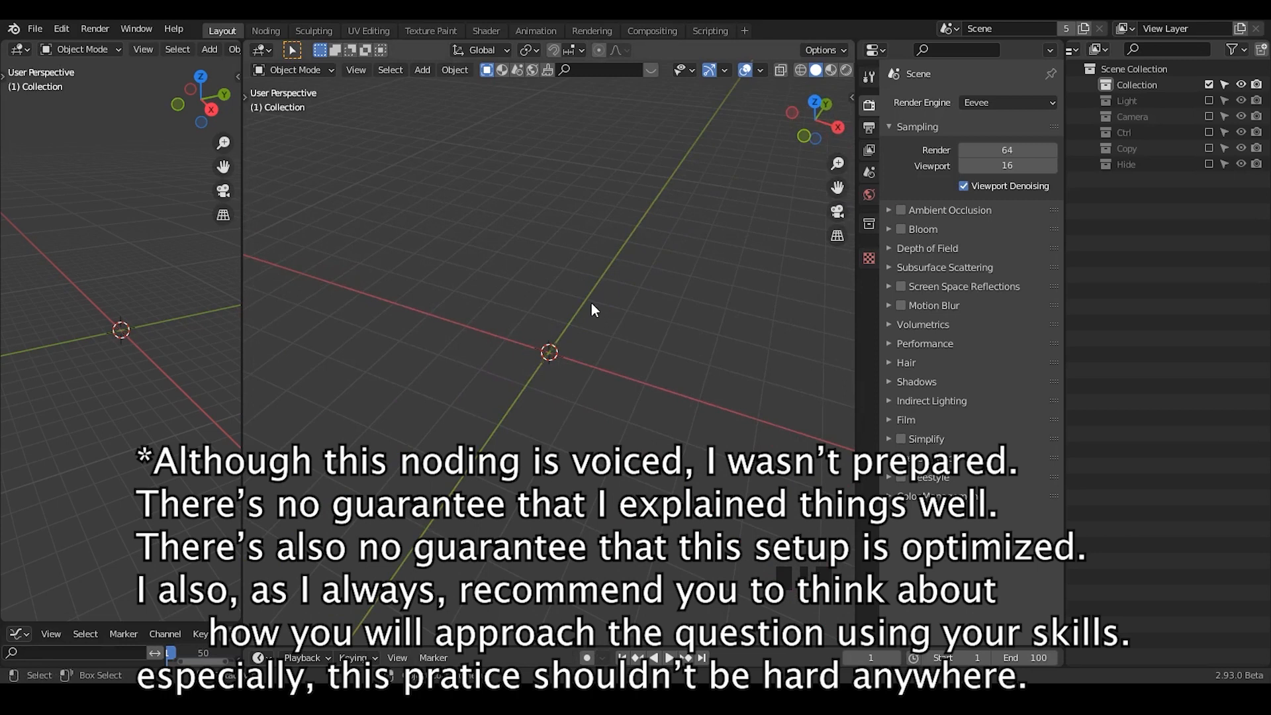
key(shift+a)
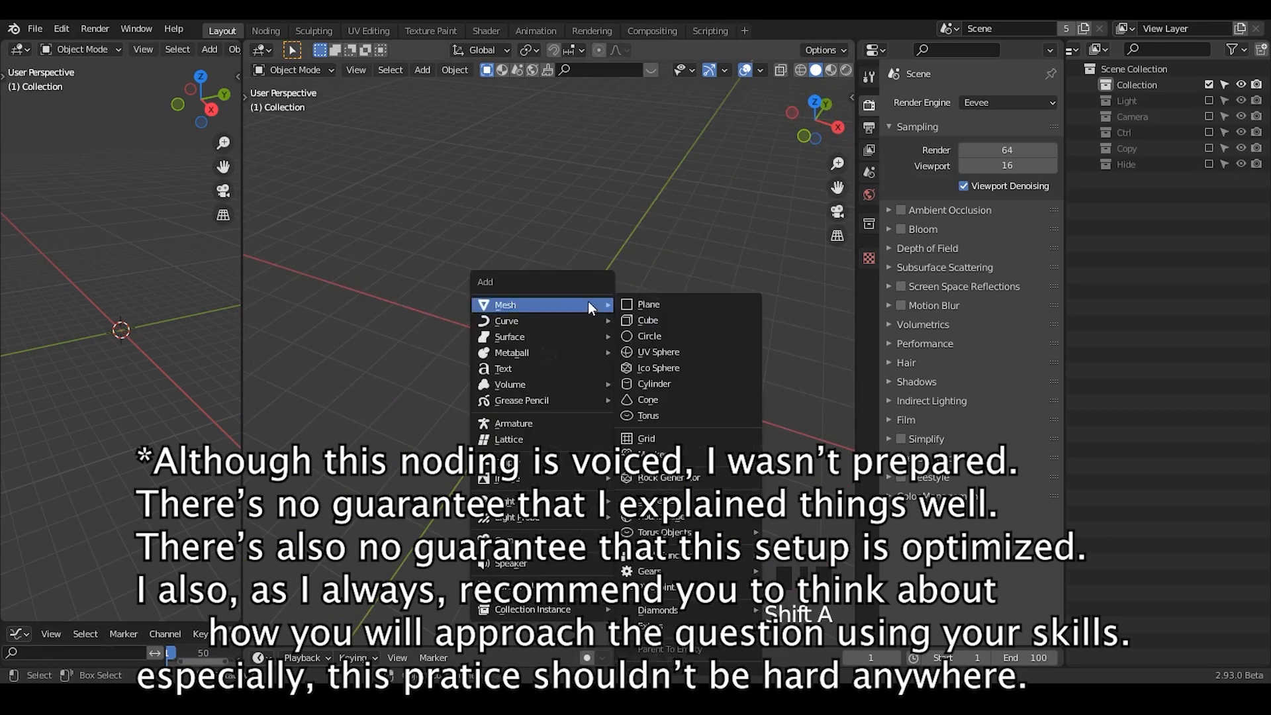
click(644, 316)
middle_drag(613, 375, 611, 328)
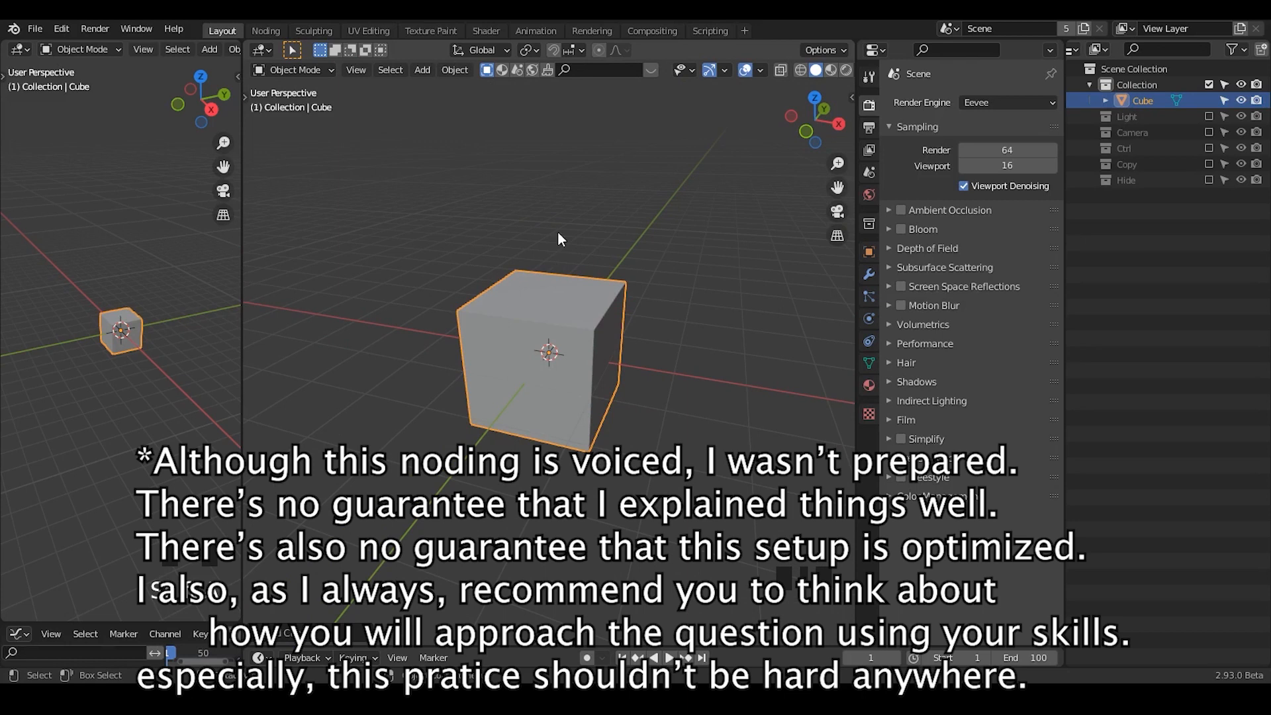
- Try moving one of the cube's top corner vertices along the Y axis in Edit Mode, then undo the move
key(Tab)
click(538, 229)
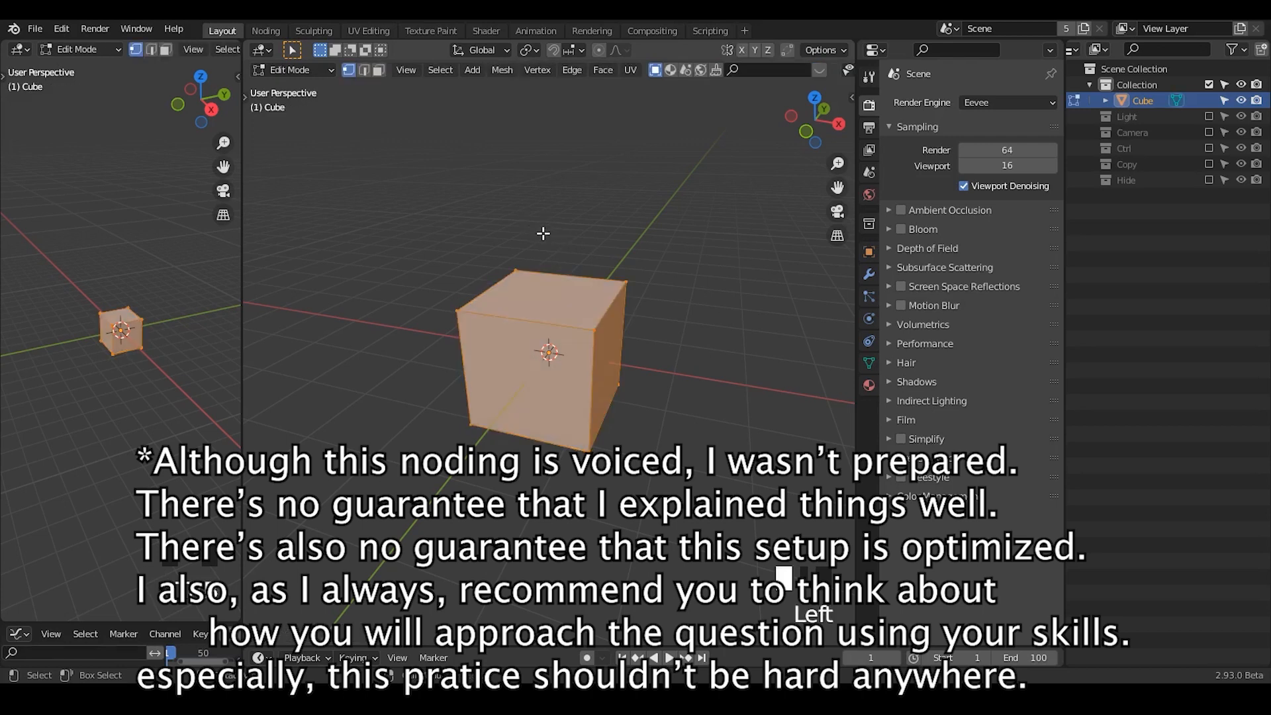
key(g)
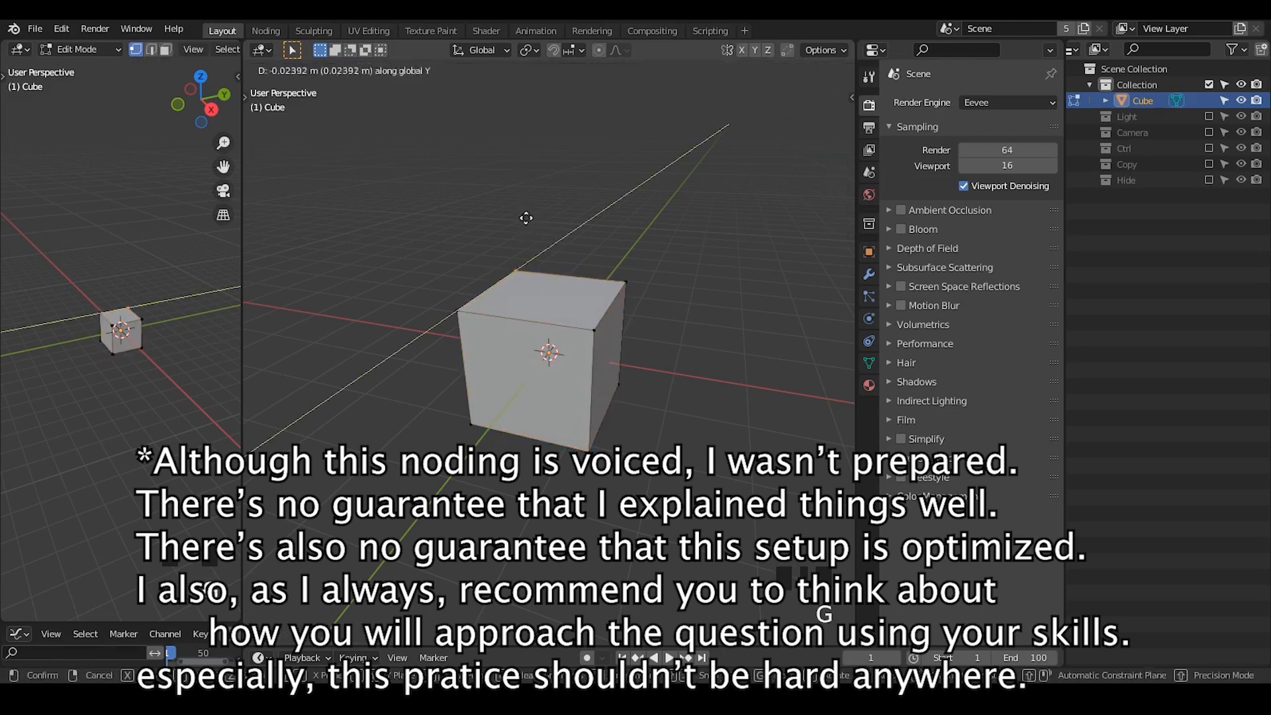
click(538, 613)
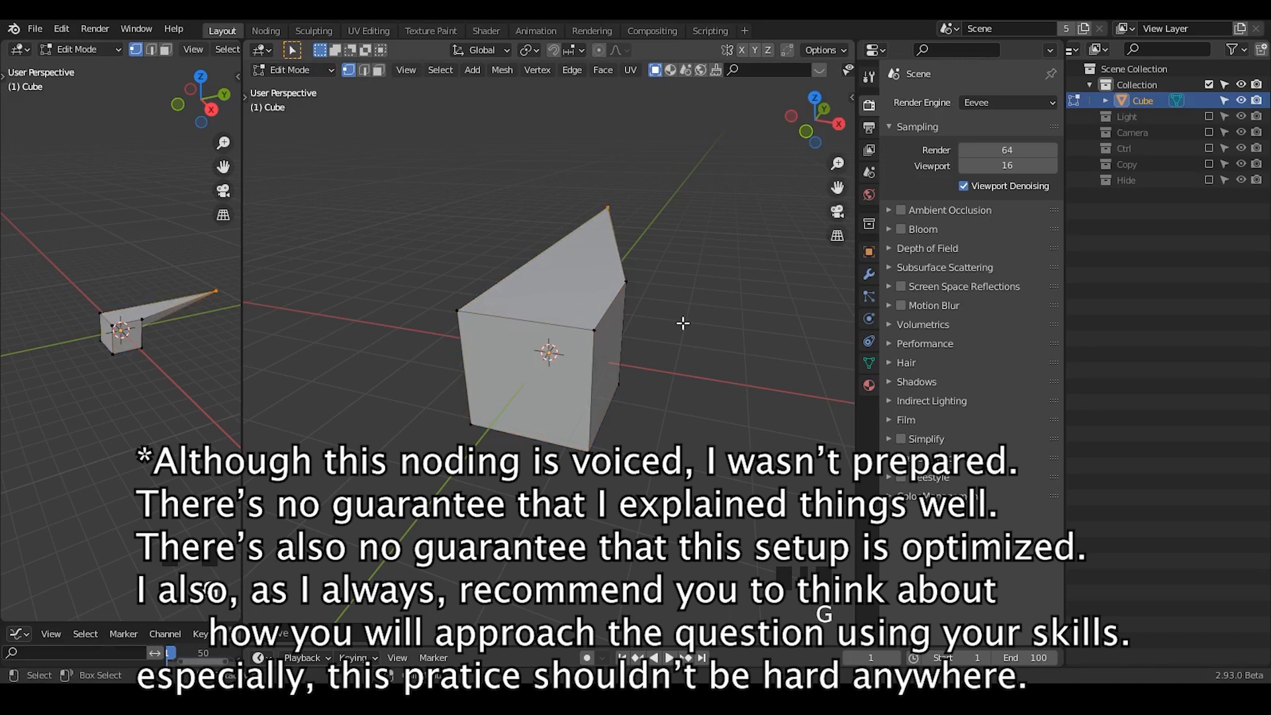
key(ctrl+z)
key(Tab)
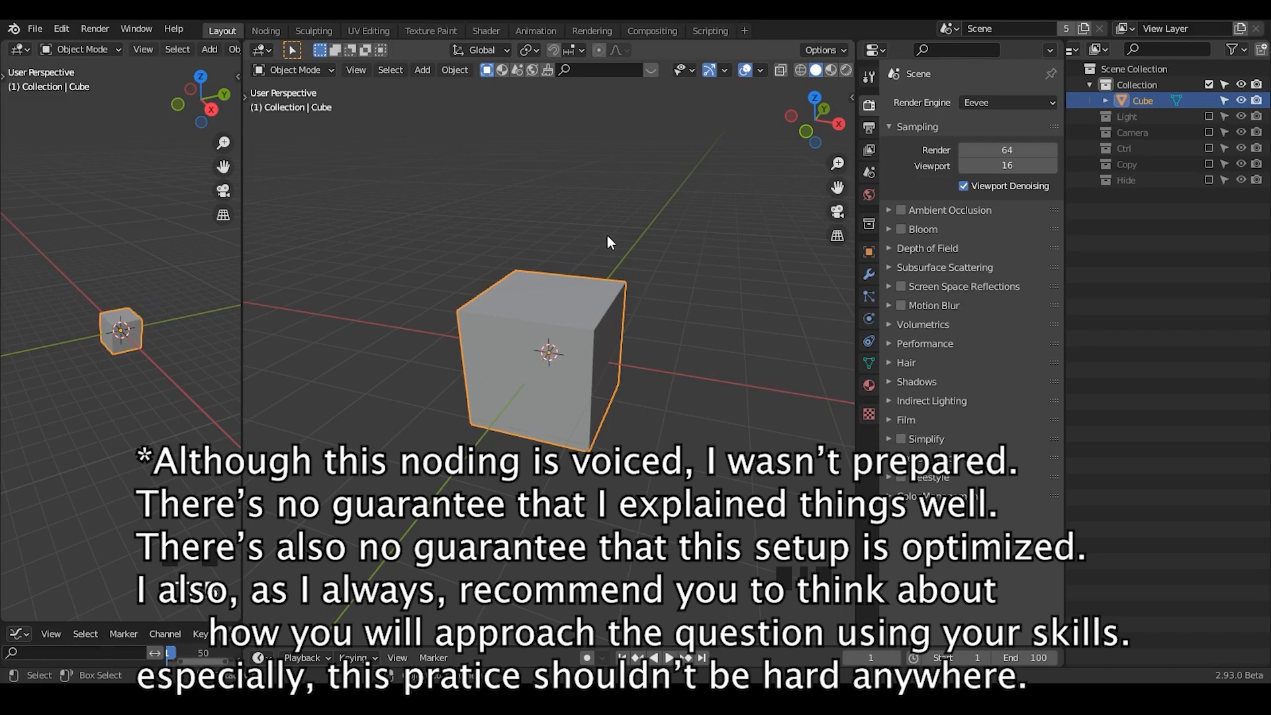
- Add a monkey mesh and move it along the X axis to sit beside the cube
key(shift+a)
mouse_move(607, 235)
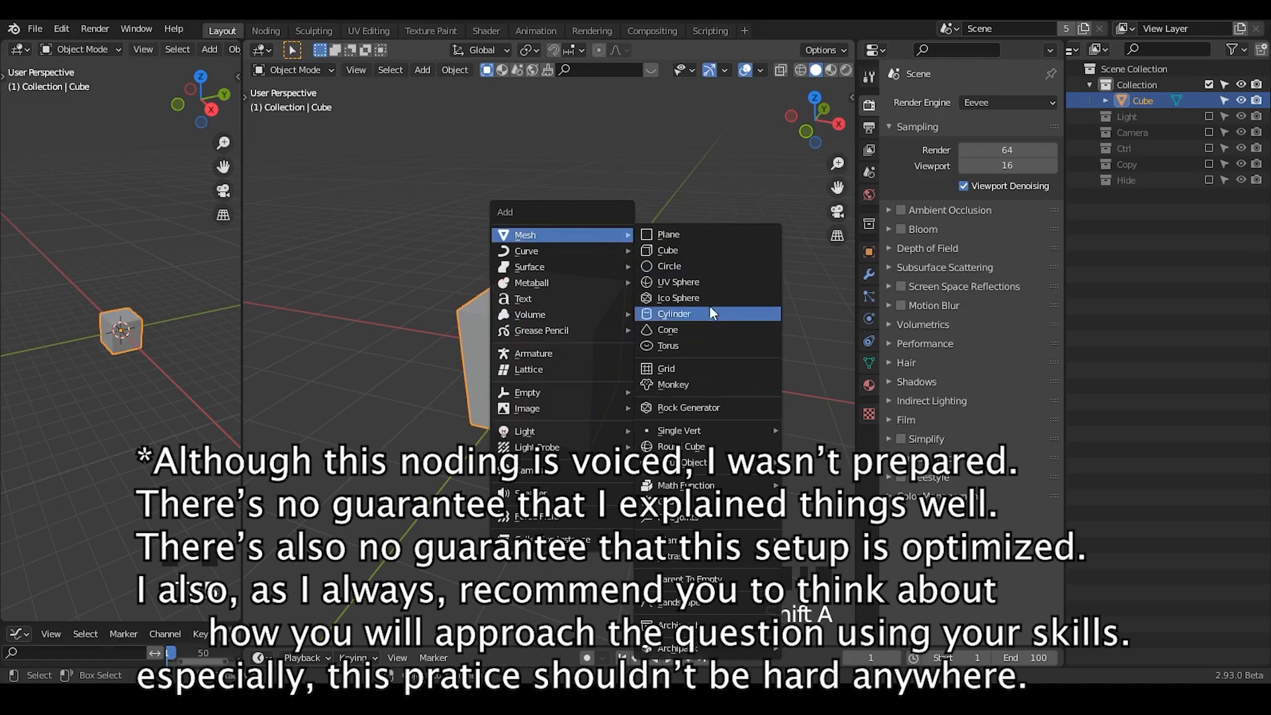
click(714, 384)
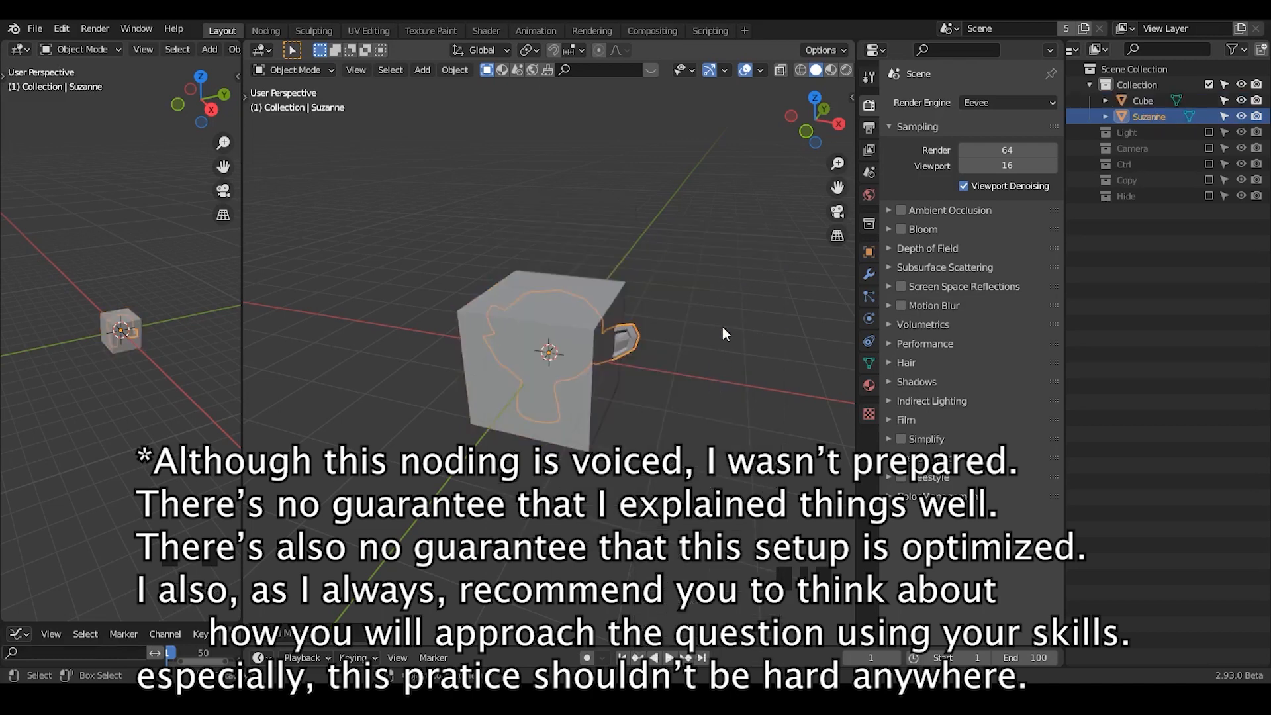
key(g)
key(x)
click(551, 324)
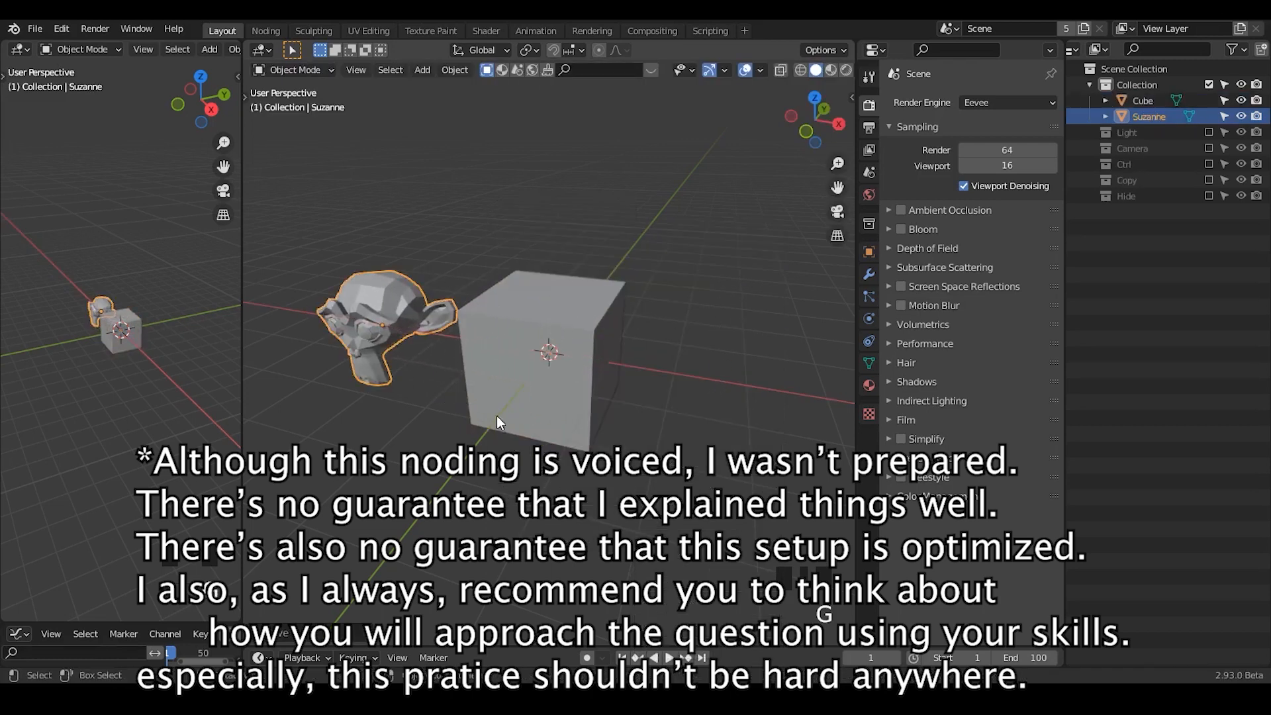
- Delete the monkey mesh from the scene
mouse_move(495, 420)
middle_down()
mouse_move(504, 405)
mouse_move(491, 429)
middle_up()
scroll(456, 268, up, 1)
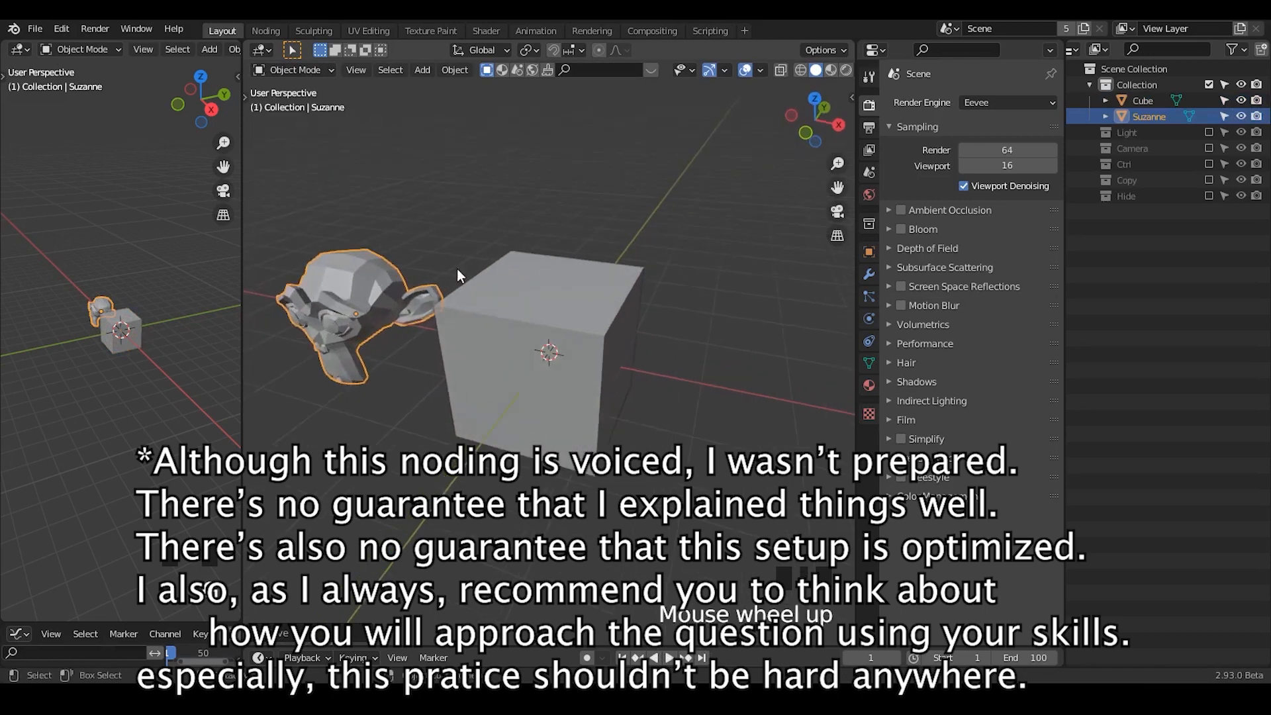
ctrl+middle_drag(457, 288, 461, 304)
key(x)
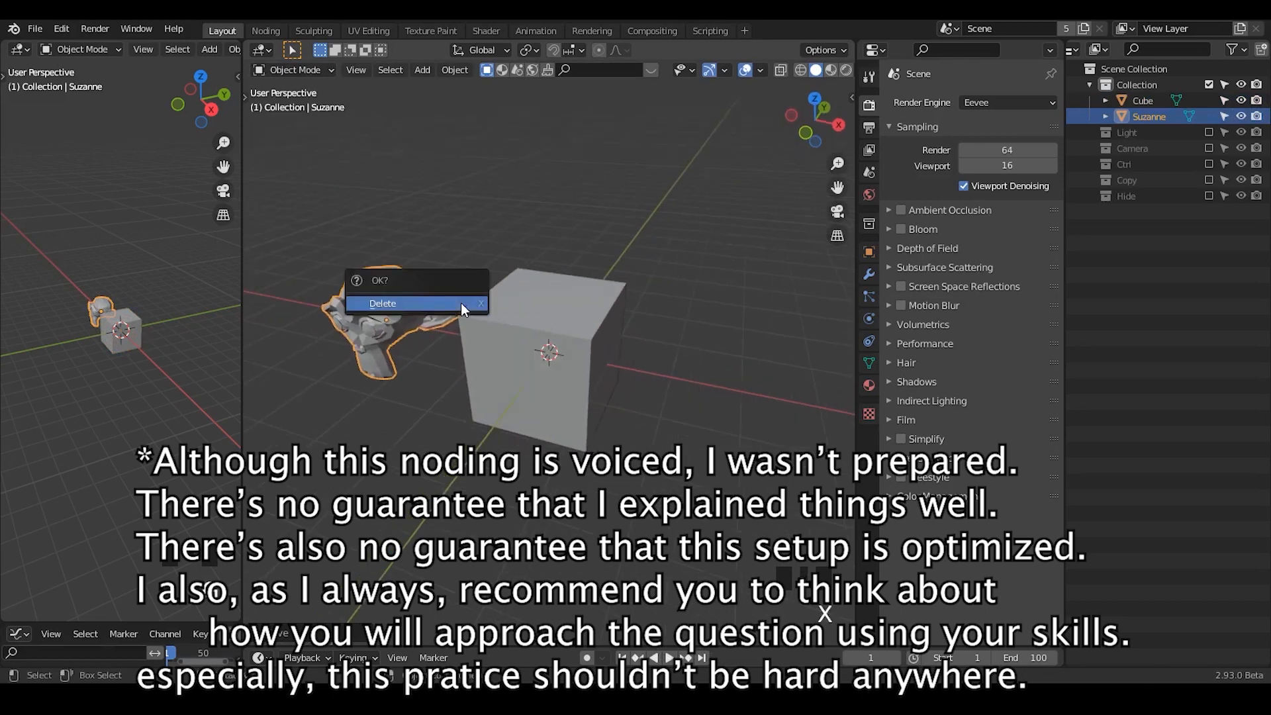
click(461, 303)
- Select the cube and box-select its upper vertices in Edit Mode, then return to Object Mode
click(582, 307)
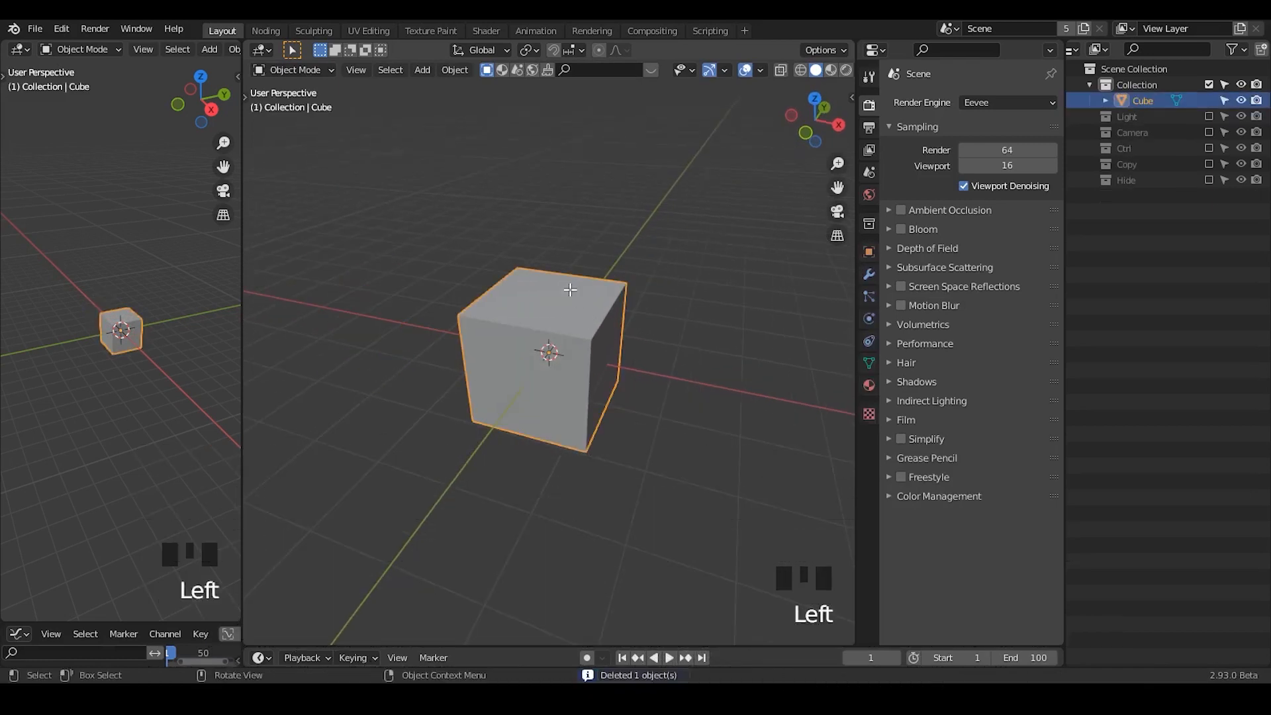
key(Tab)
drag(548, 230, 474, 298)
drag(587, 209, 405, 372)
key(Tab)
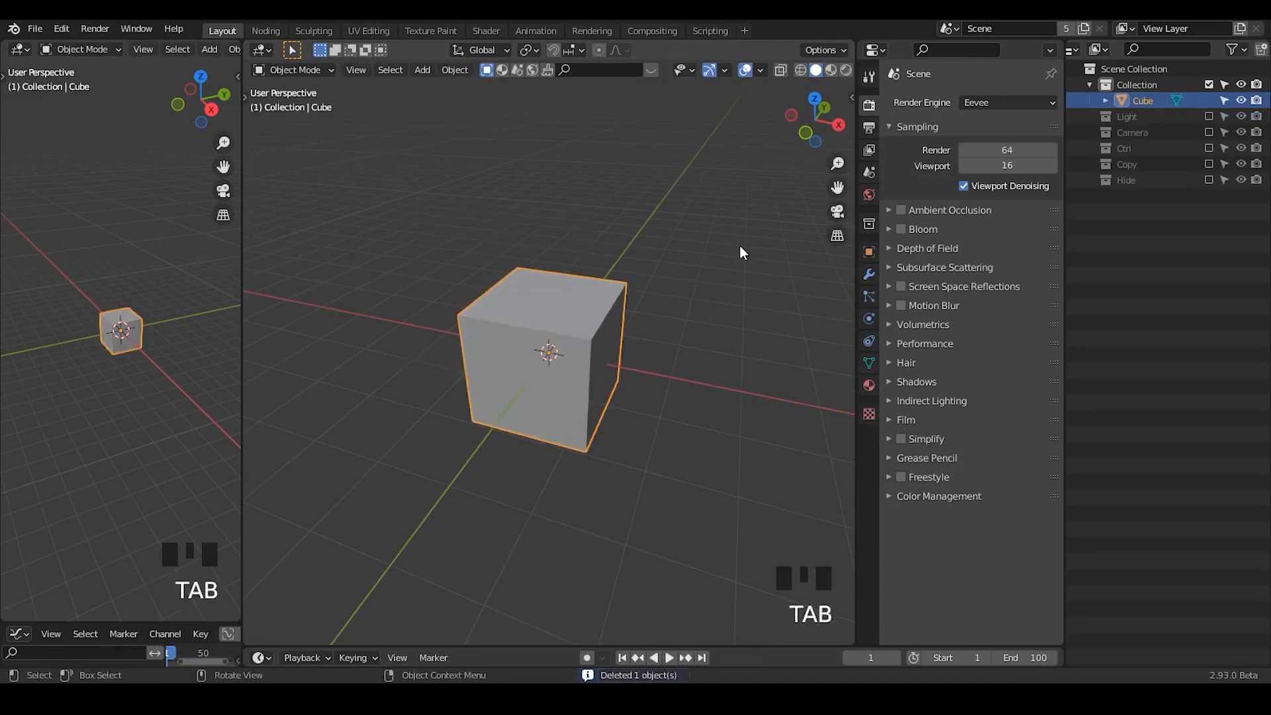
- Show the Geometry Node Editor in the Noding workspace and create a new geometry node tree for the cube
click(264, 33)
click(20, 50)
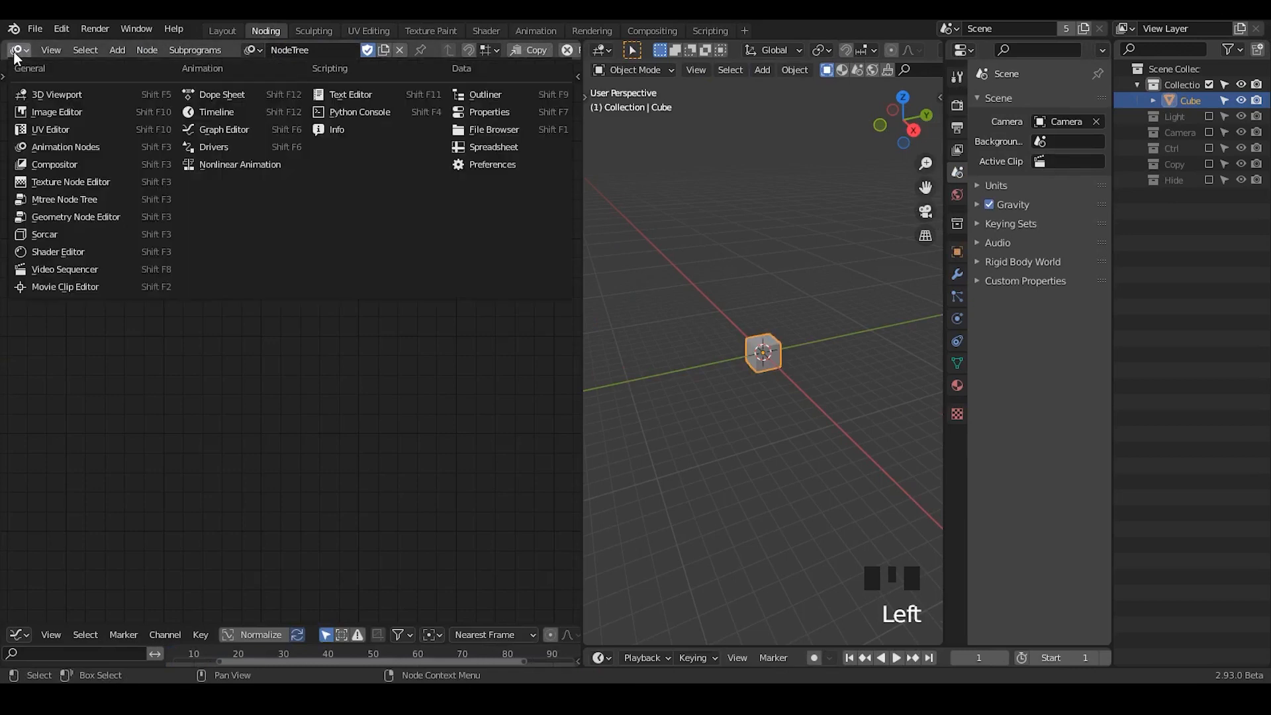
click(103, 217)
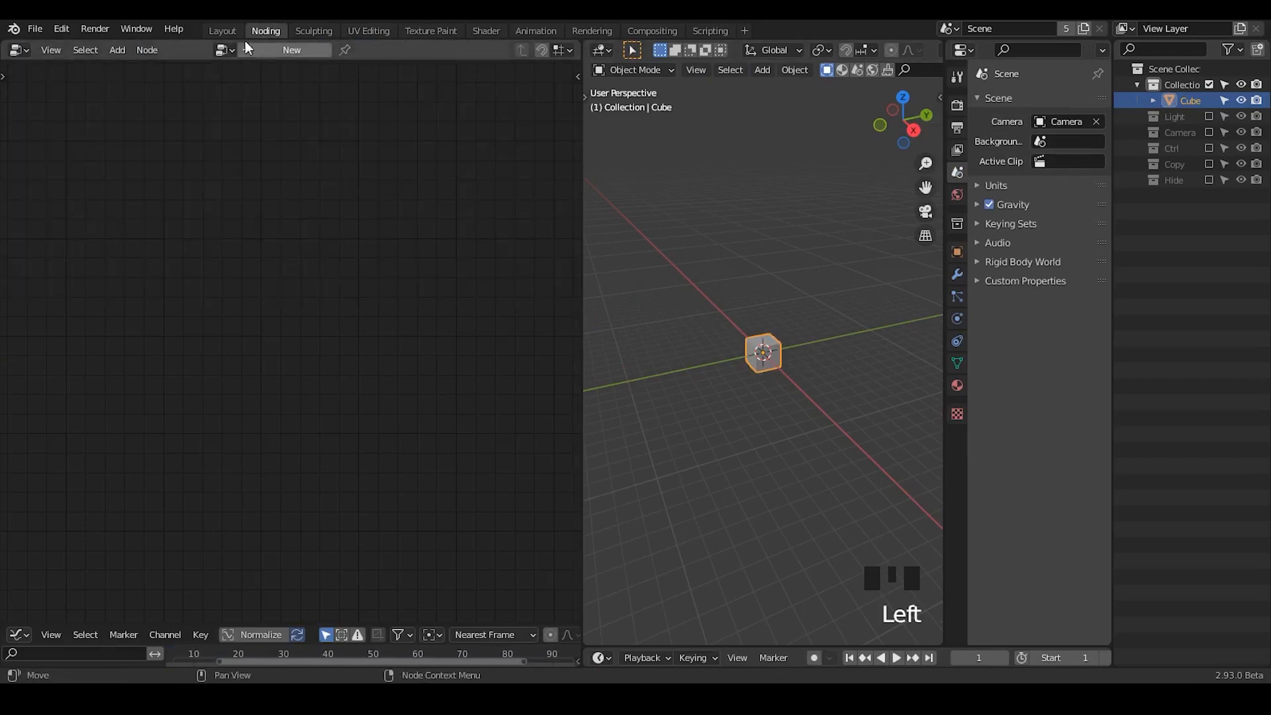
click(291, 50)
middle_drag(798, 366, 755, 241)
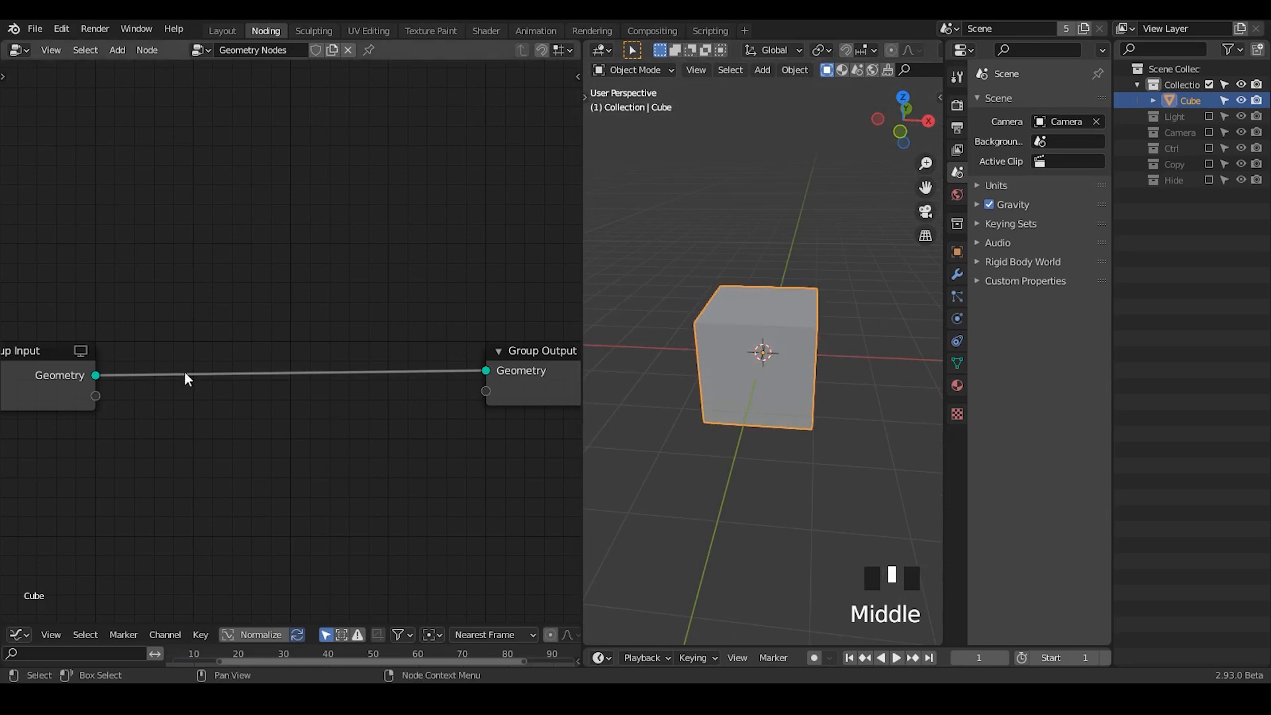
- Add a Cube primitive node and place it below the link between Group Input and Group Output
ctrl+middle_drag(235, 407, 246, 349)
key(shift+a)
text(scuybe)
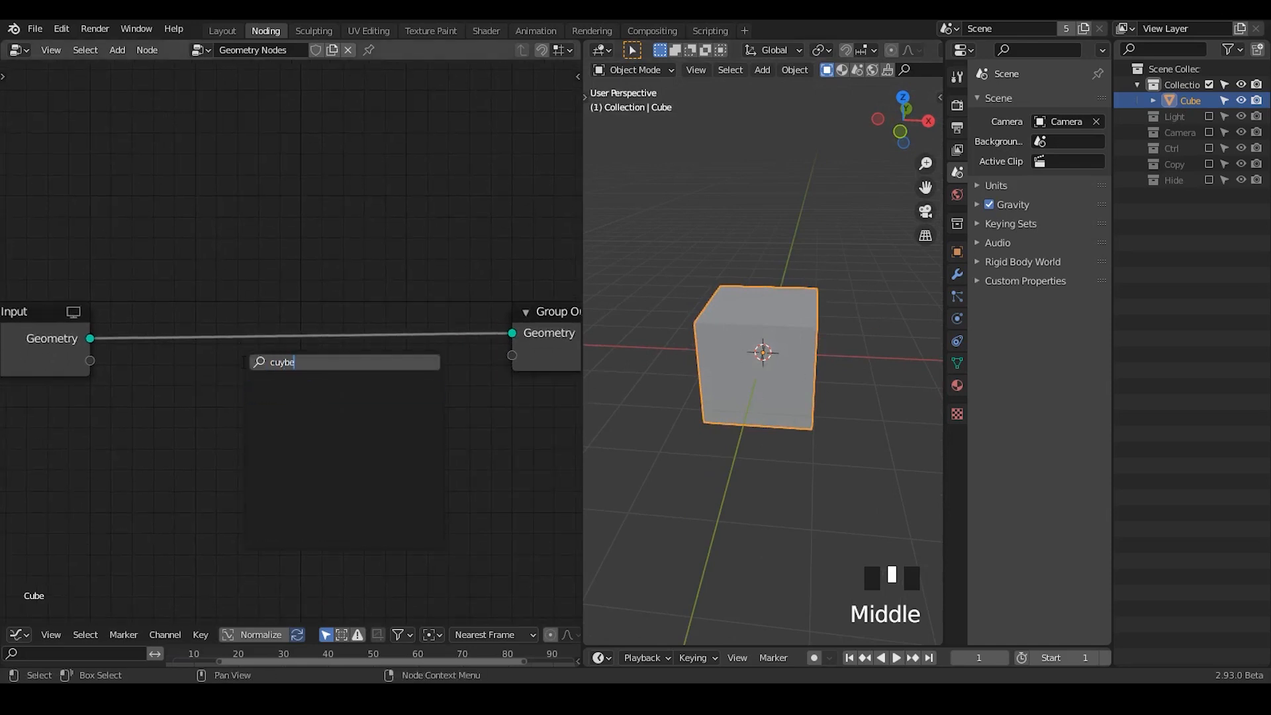
key(BackSpace)
key(BackSpace)
key(Return)
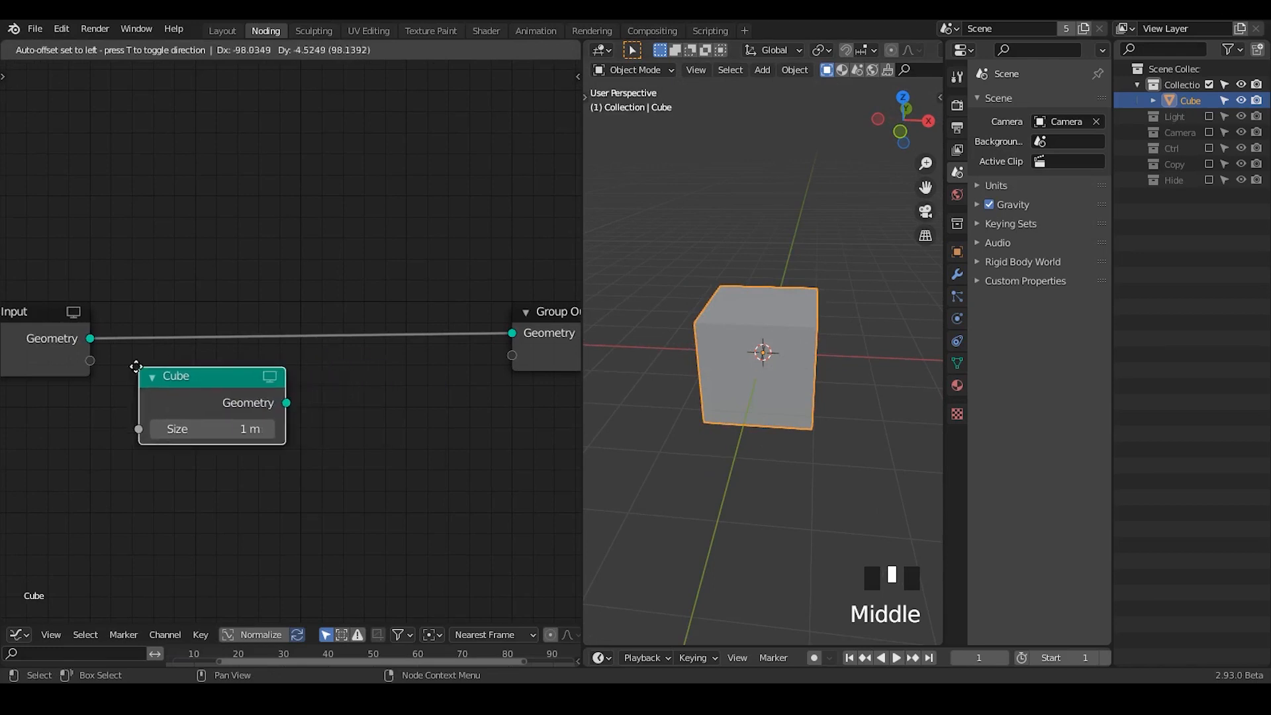
click(141, 369)
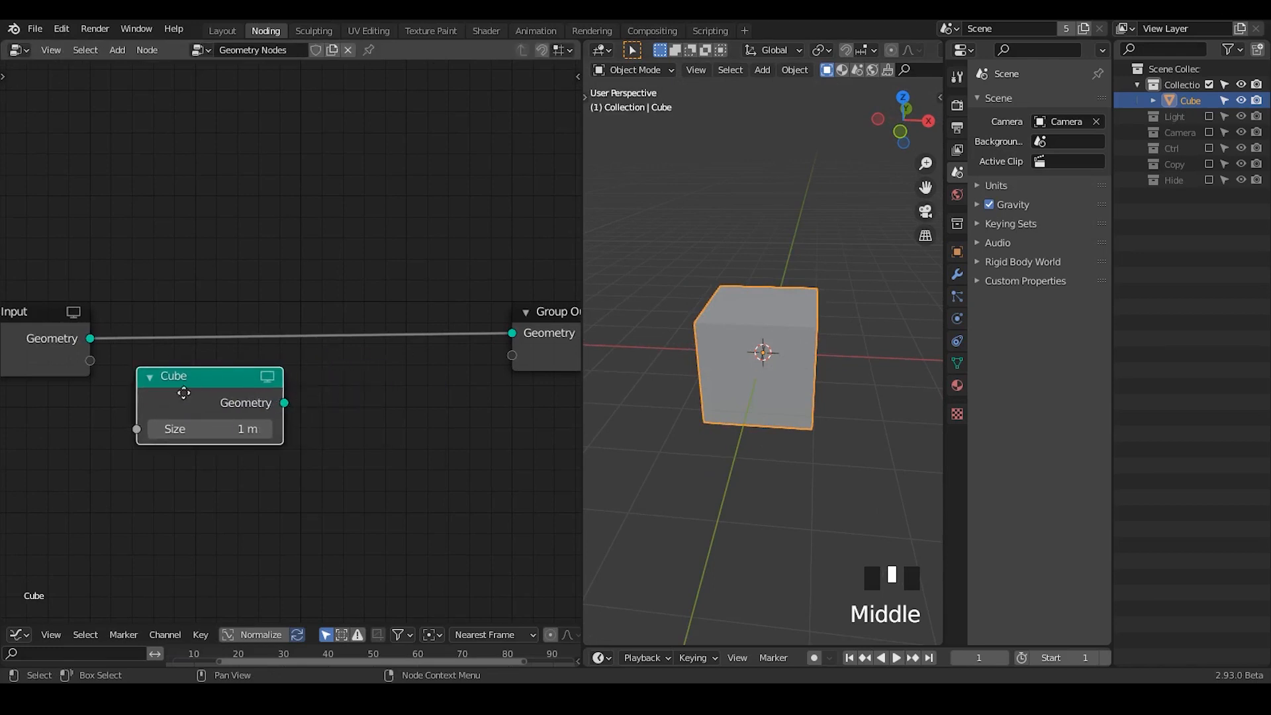
drag(184, 393, 156, 421)
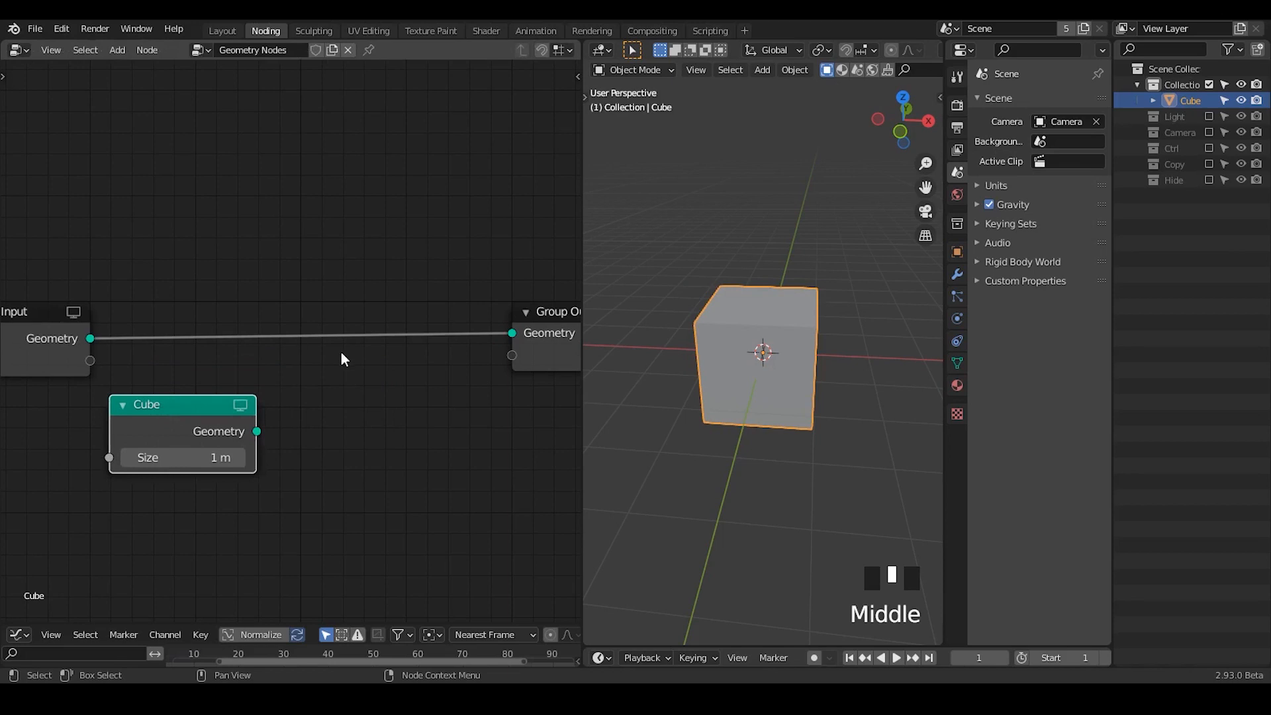
- Box-select the cube's bottom vertices in Edit Mode to examine them, then return to Object Mode
middle_drag(762, 348, 882, 369)
key(Tab)
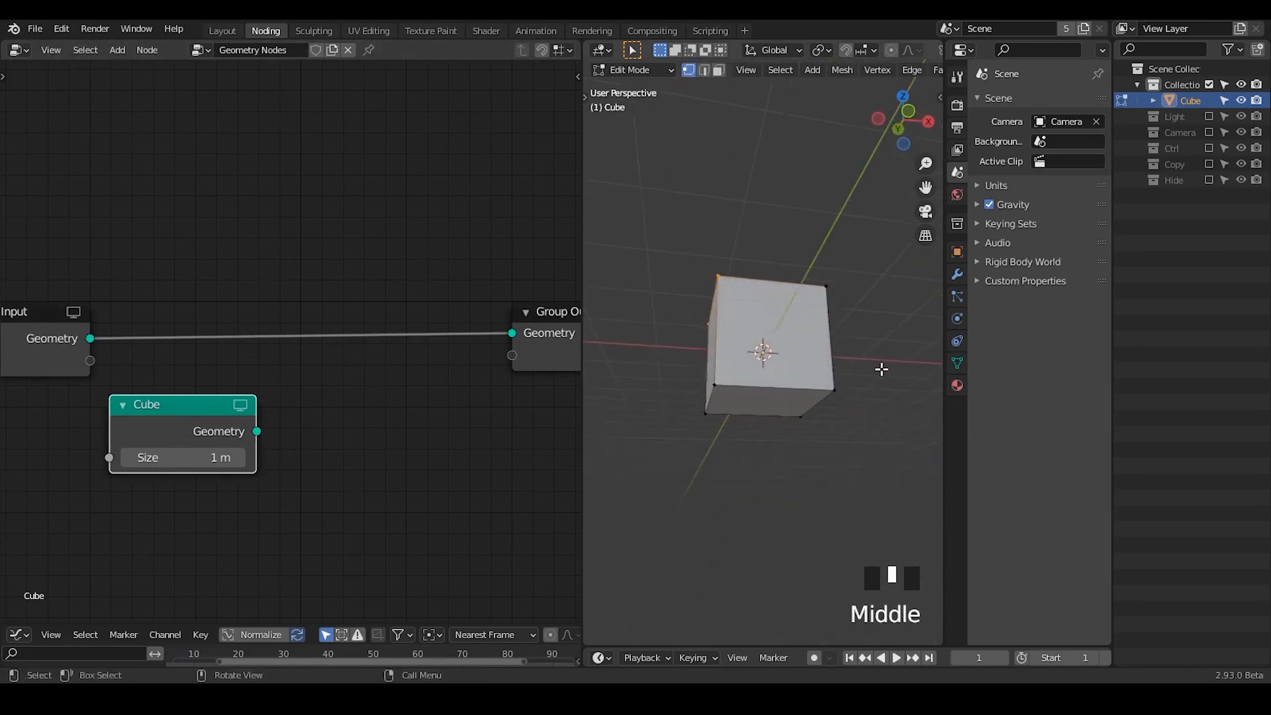
drag(882, 369, 610, 505)
middle_drag(780, 371, 775, 454)
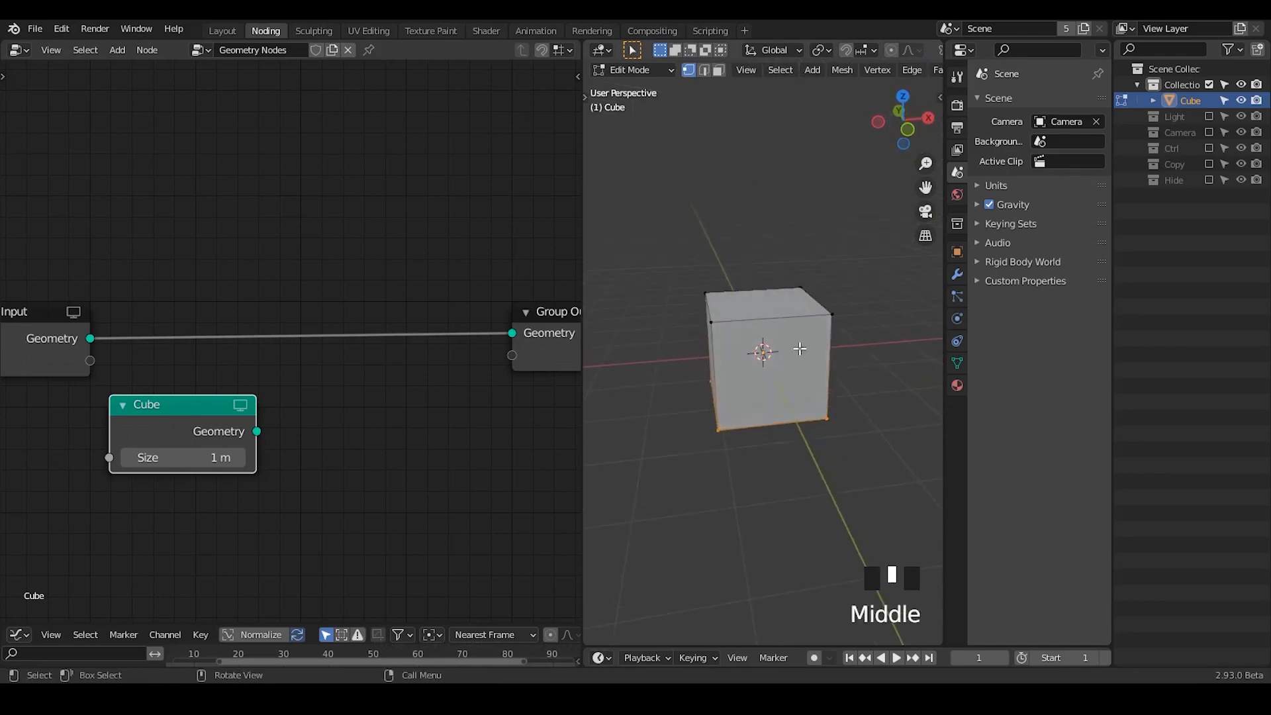
key(Tab)
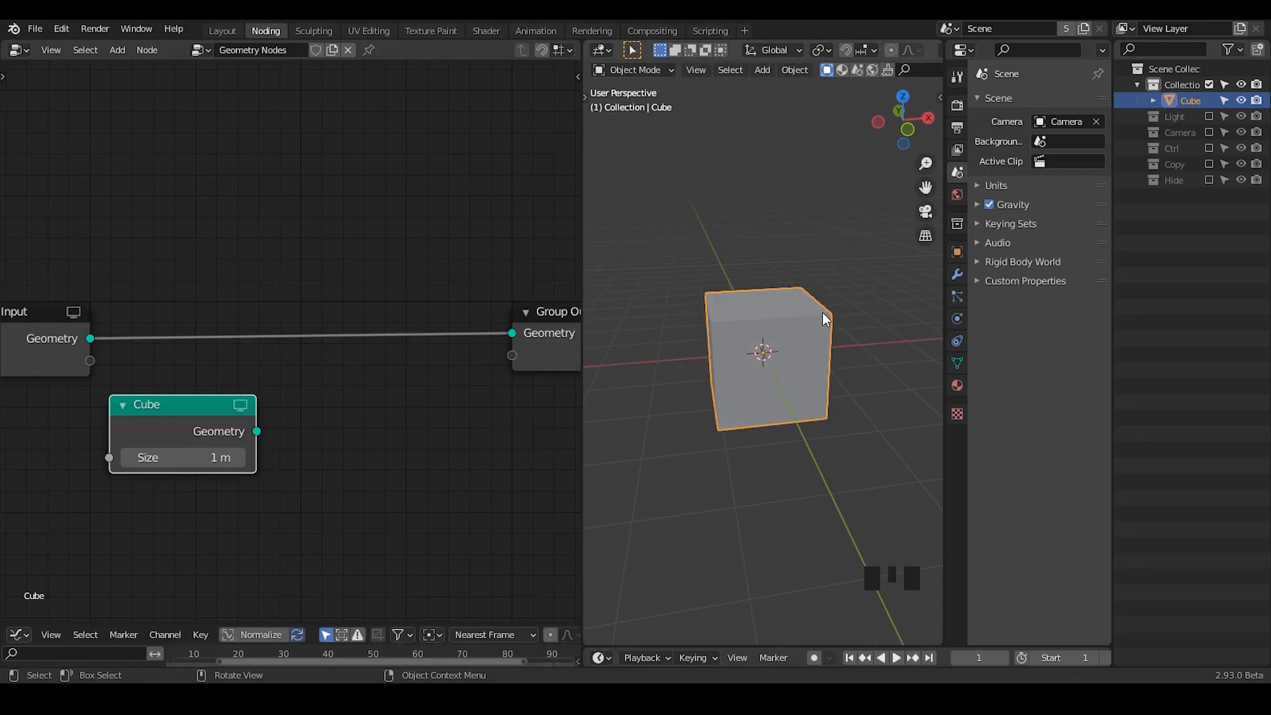
- Insert an Attribute Separate XYZ node on the link between Group Input and Group Output
key(ctrl+a)
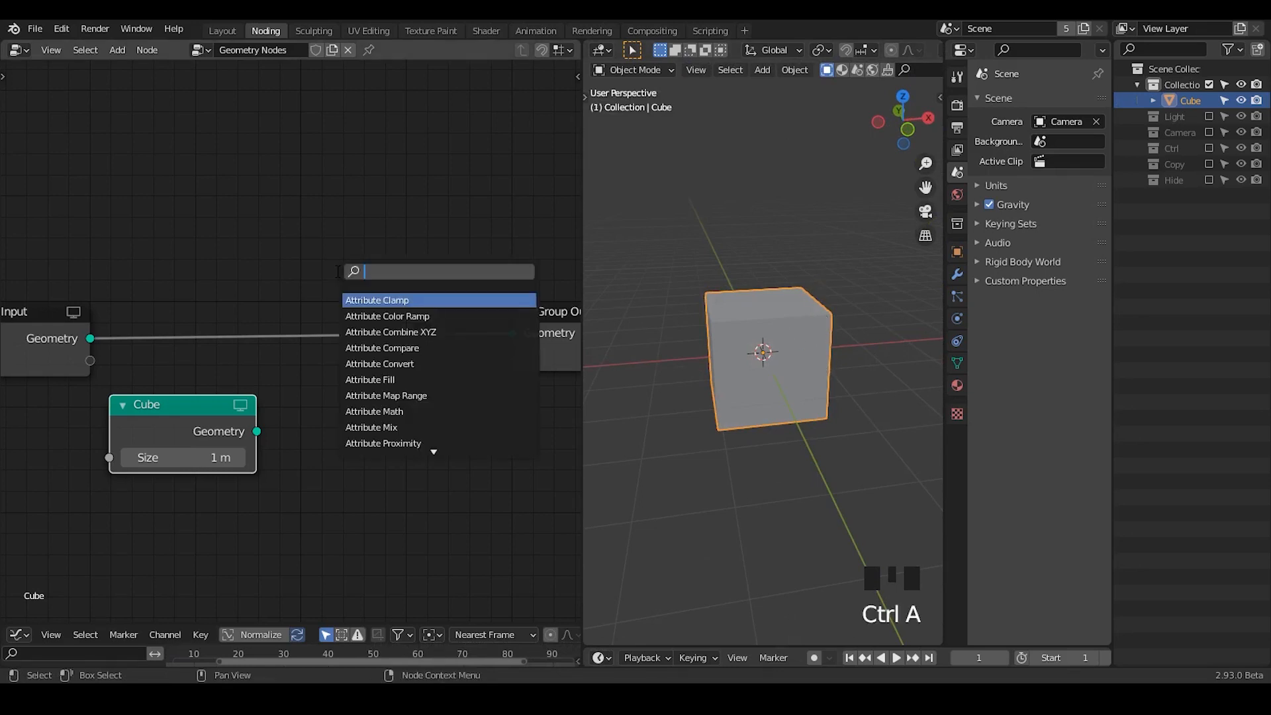
text(attribute)
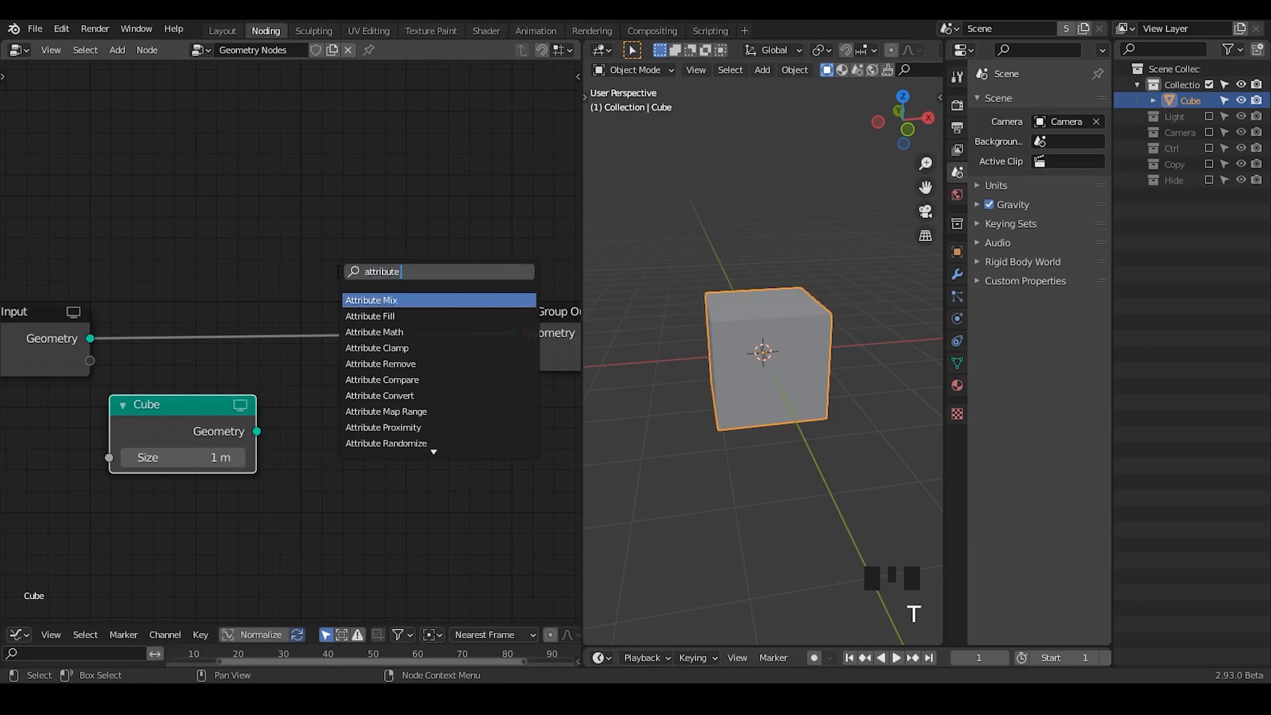
text( sepa)
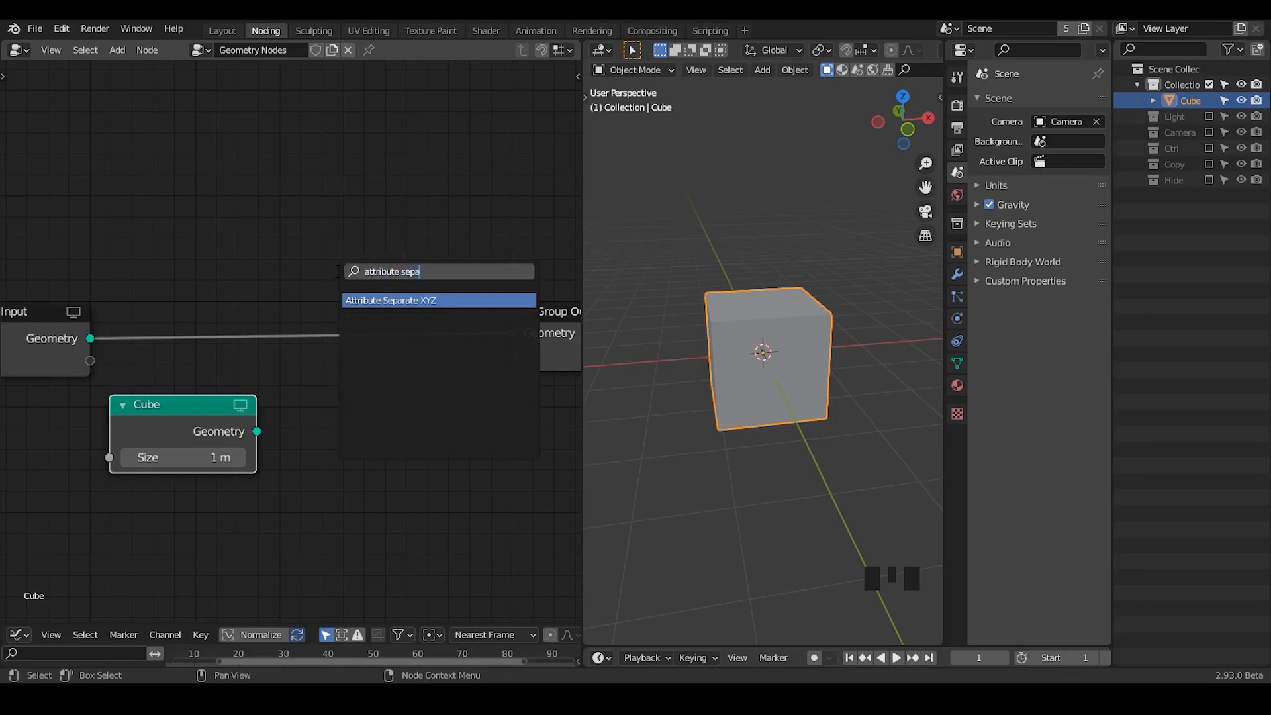
key(Return)
click(207, 245)
- Move the unconnected Cube node out of the way and delete it
drag(150, 436, 109, 519)
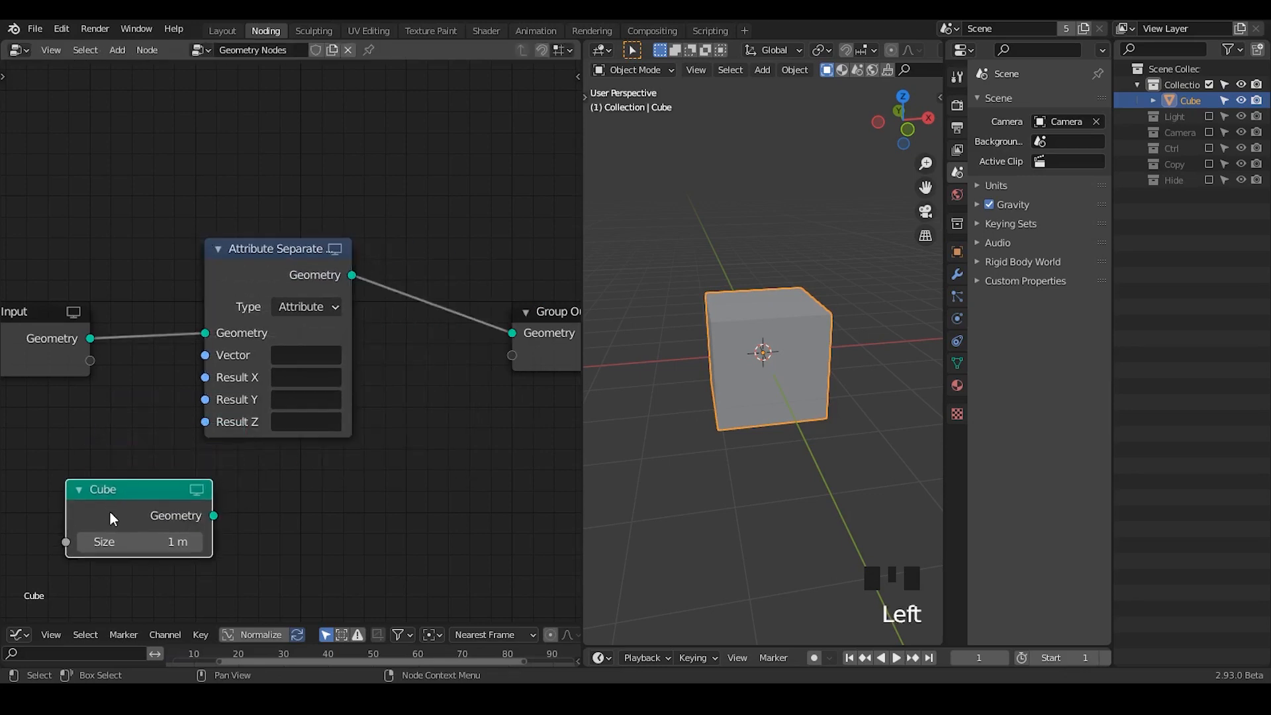
key(x)
- Set the Attribute Separate XYZ node's vector to position and its results to x, y and z
drag(276, 279, 240, 286)
click(277, 361)
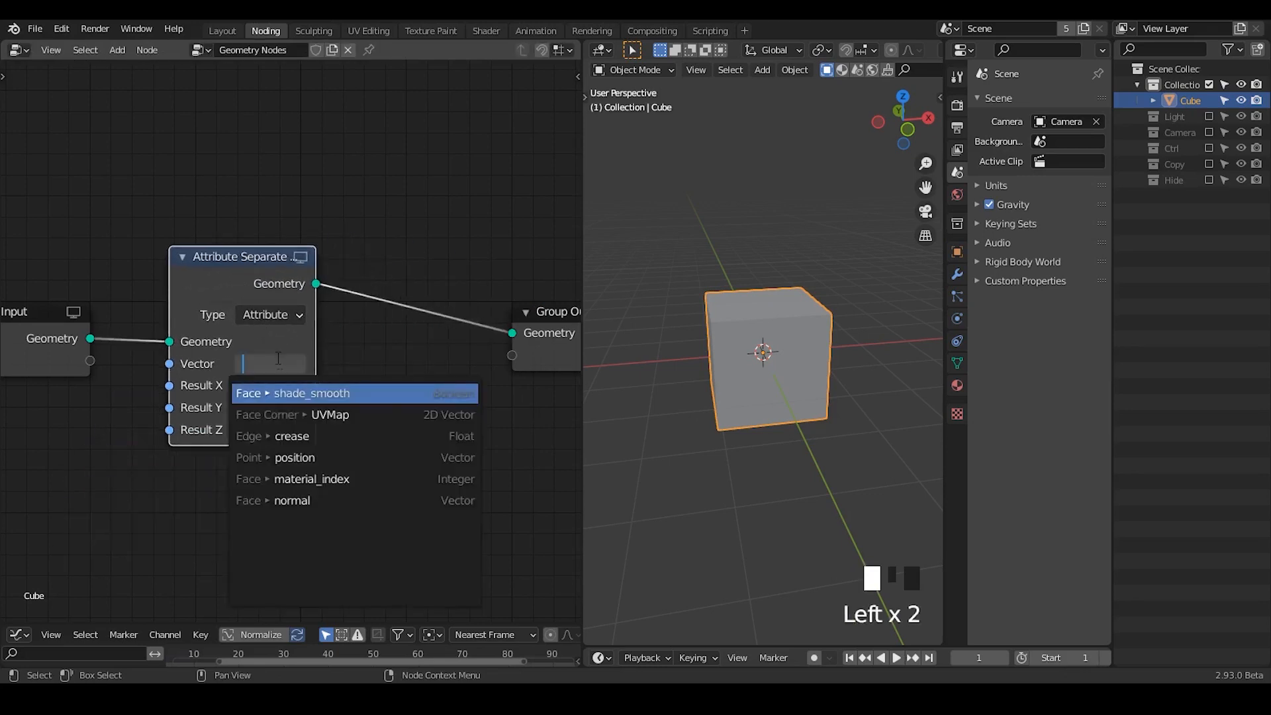
click(322, 457)
click(271, 385)
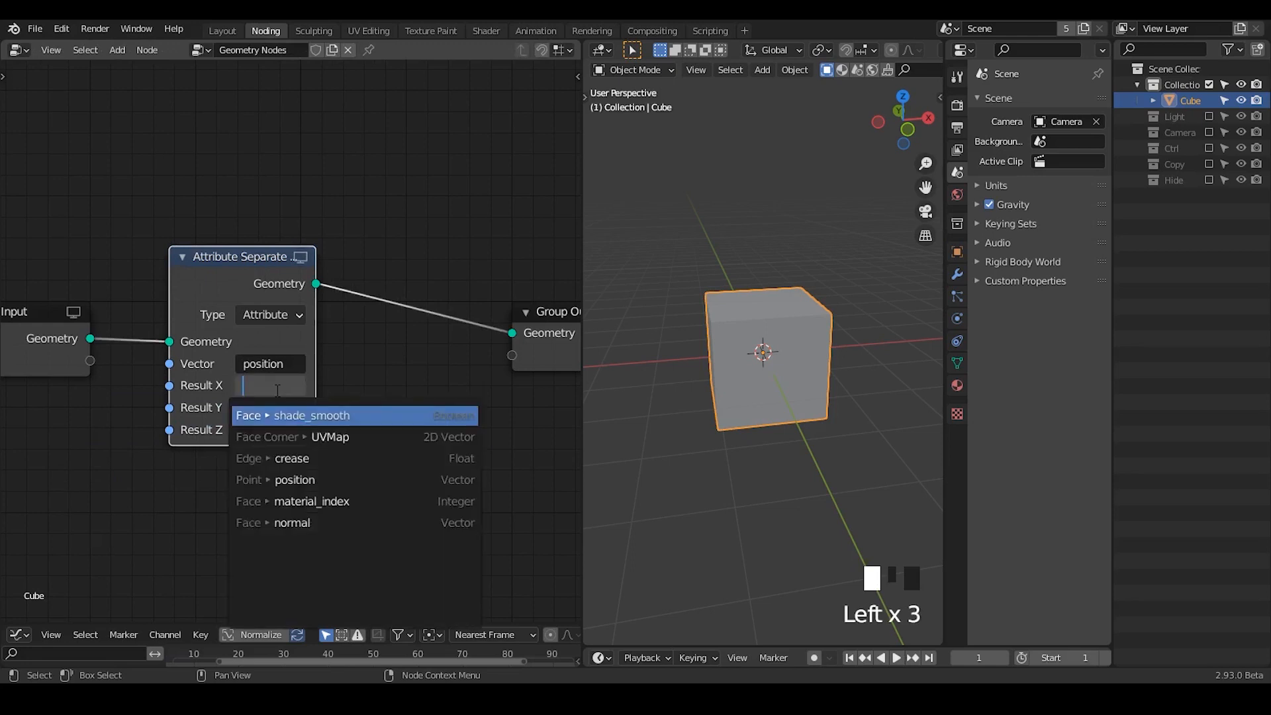
text(x)
key(Return)
click(272, 405)
text(y)
key(Return)
click(272, 429)
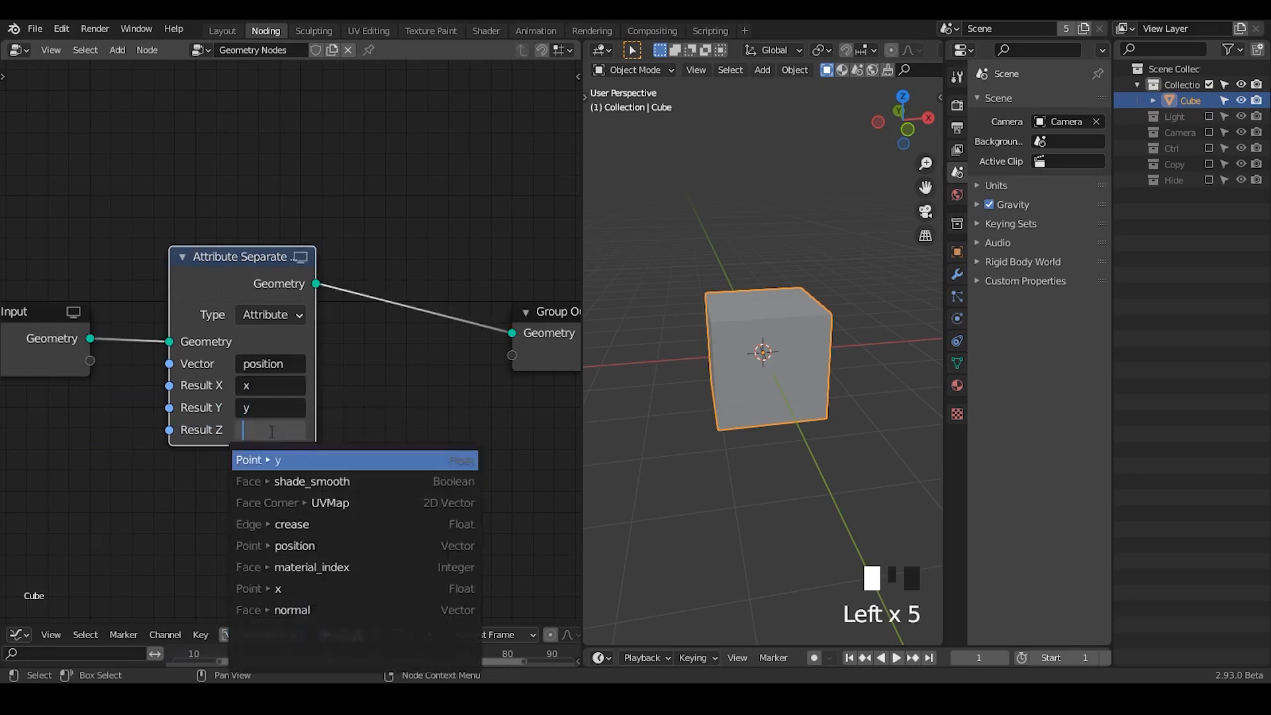
text(z)
key(Return)
drag(275, 278, 259, 267)
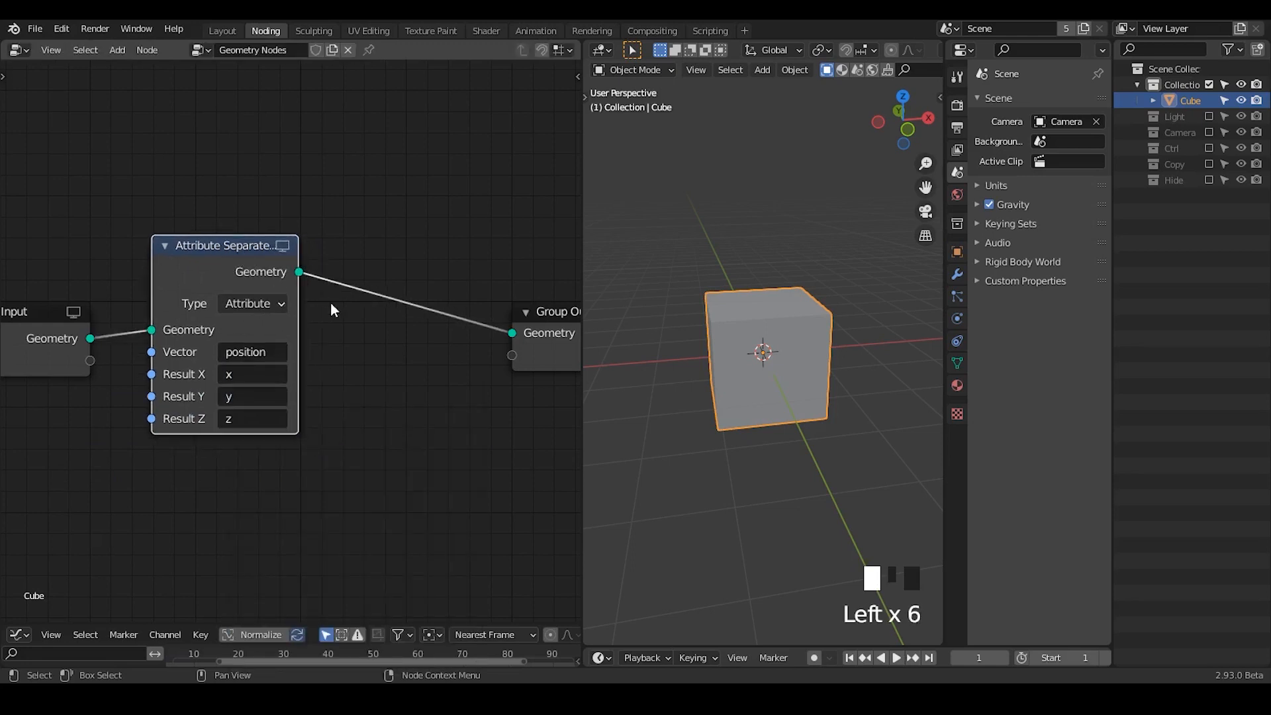
- Insert an Attribute Math node between the Attribute Separate XYZ node and Group Output, using the Maximum operation
key(ctrl+a)
text(att)
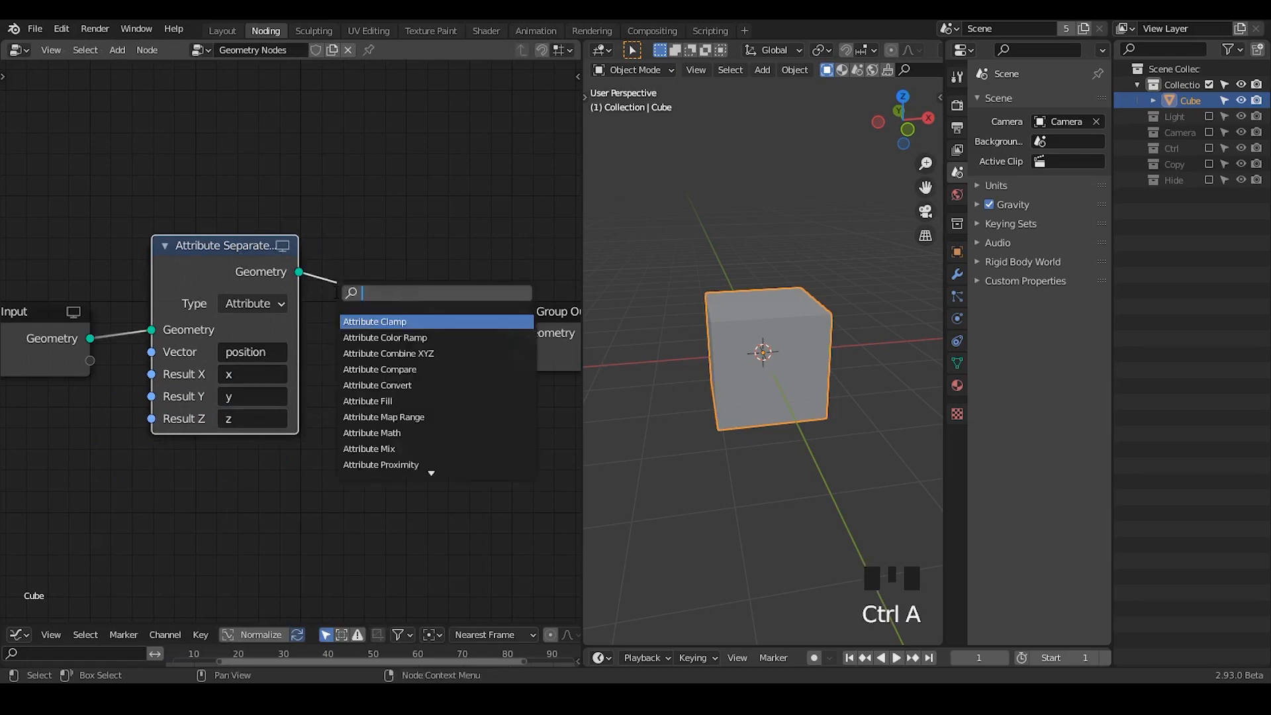
text(ribute math)
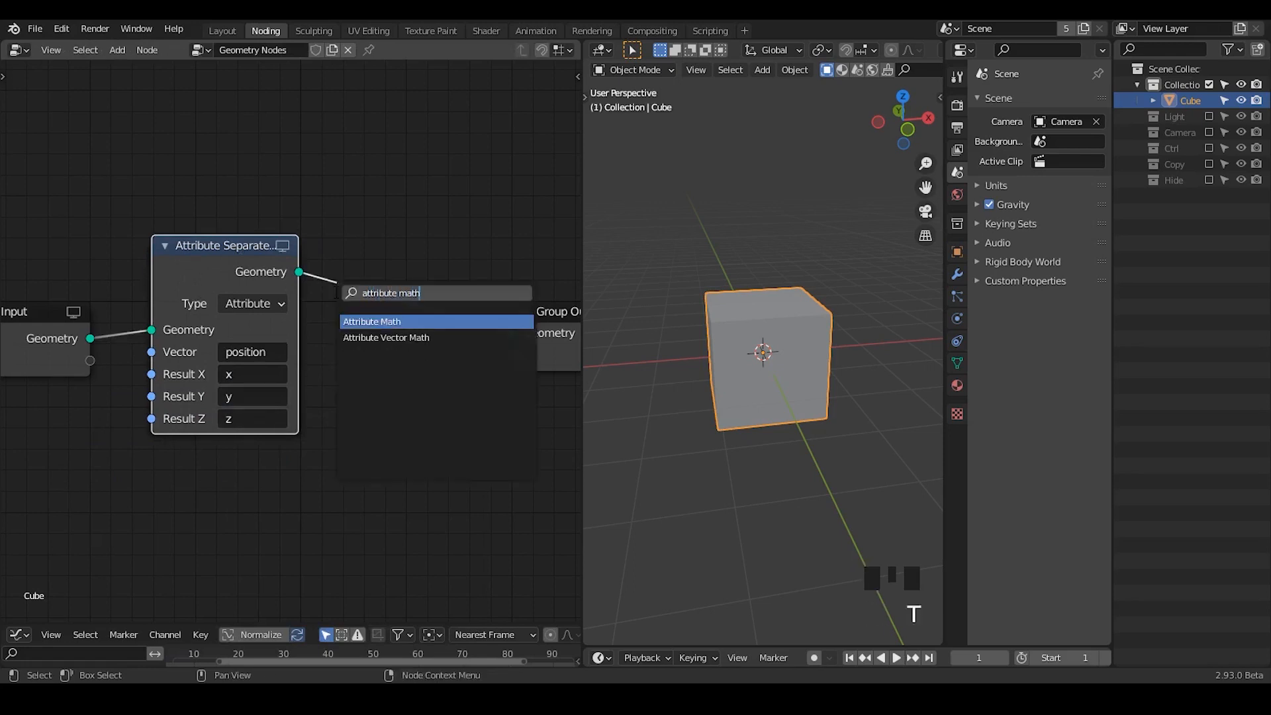
key(Return)
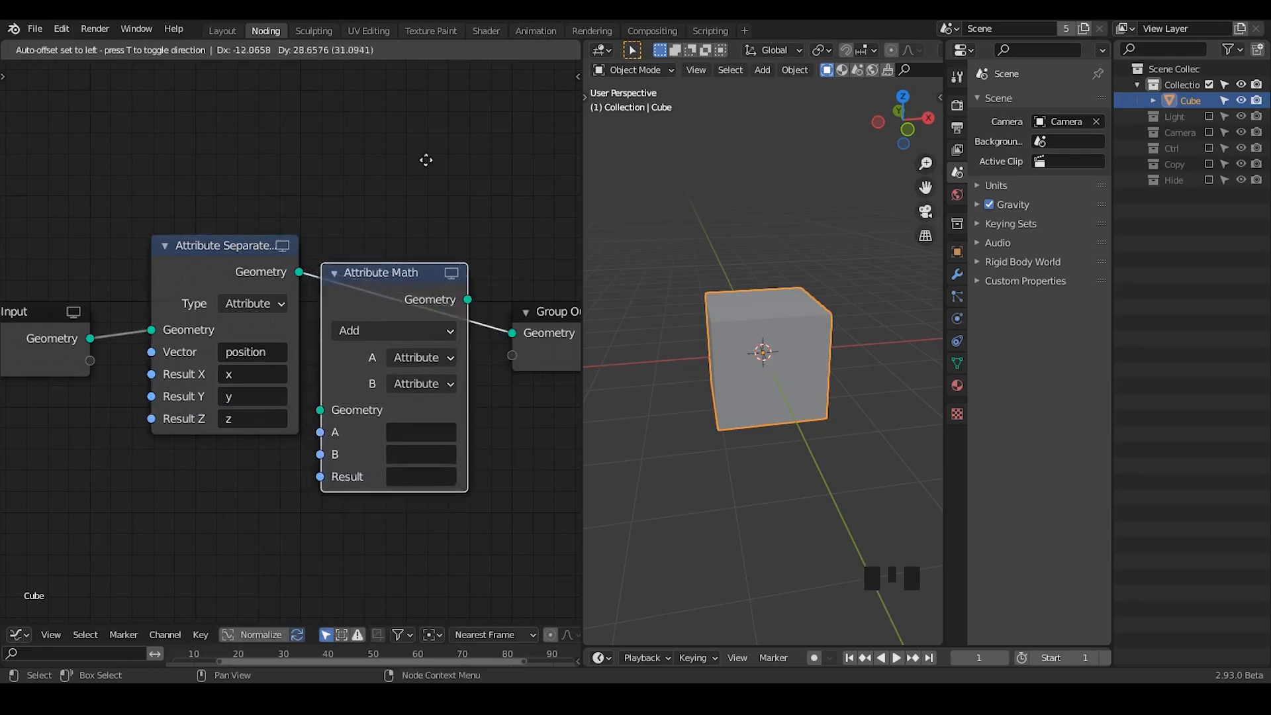
click(359, 242)
ctrl+scroll(359, 242, down, 3)
click(360, 306)
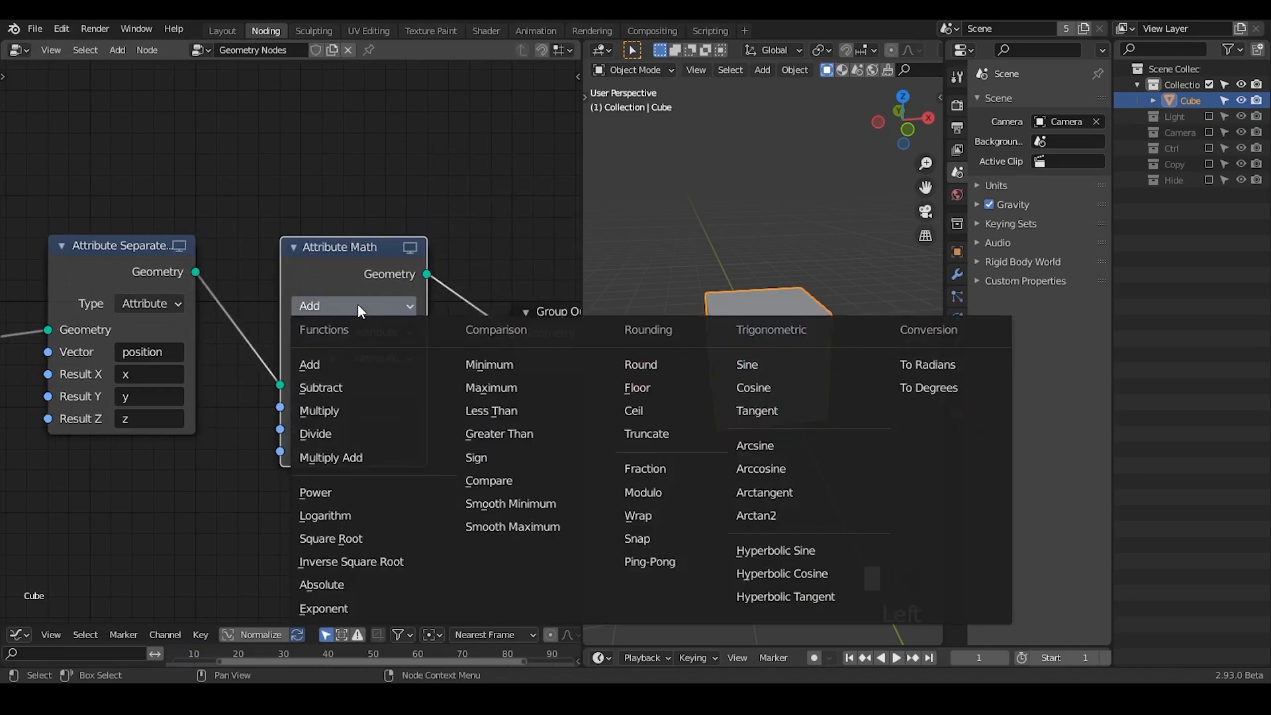
click(548, 387)
drag(371, 283, 366, 244)
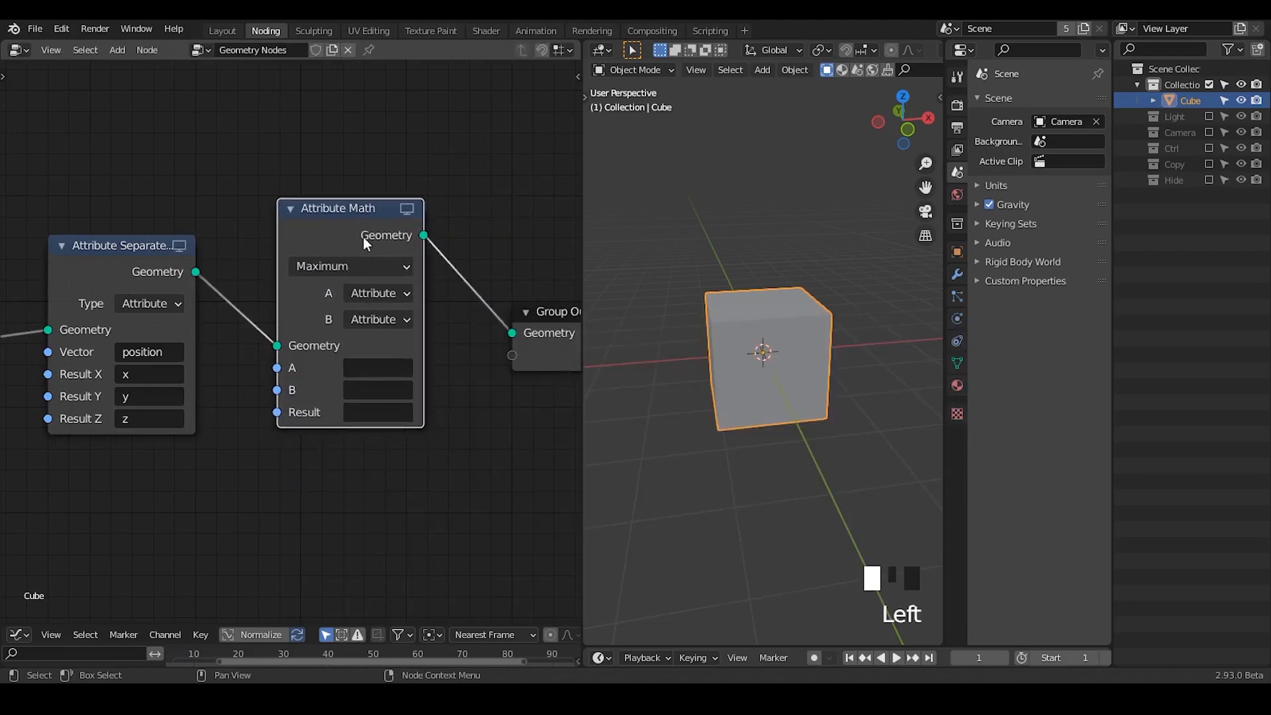
- Set input A of the Attribute Math node to the z attribute and change input B's type to Float
click(379, 368)
click(384, 397)
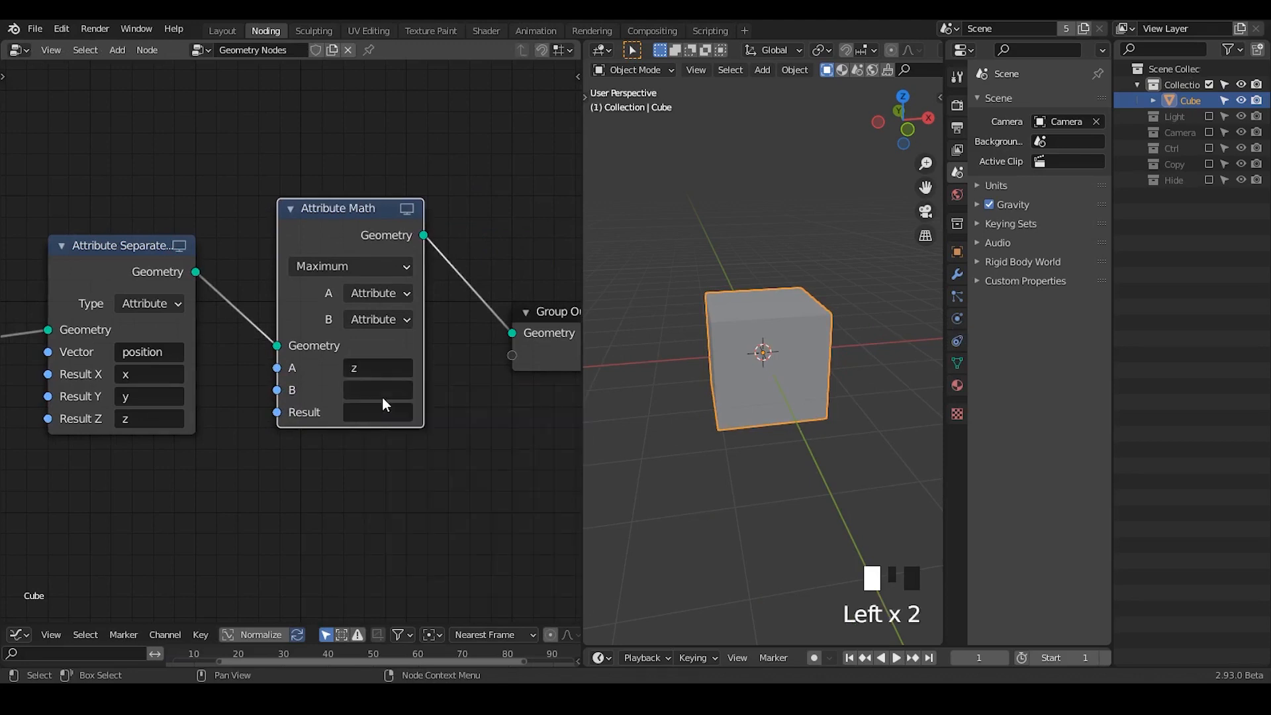
drag(369, 319, 363, 364)
- Set the Attribute Math node's result attribute to z
click(381, 412)
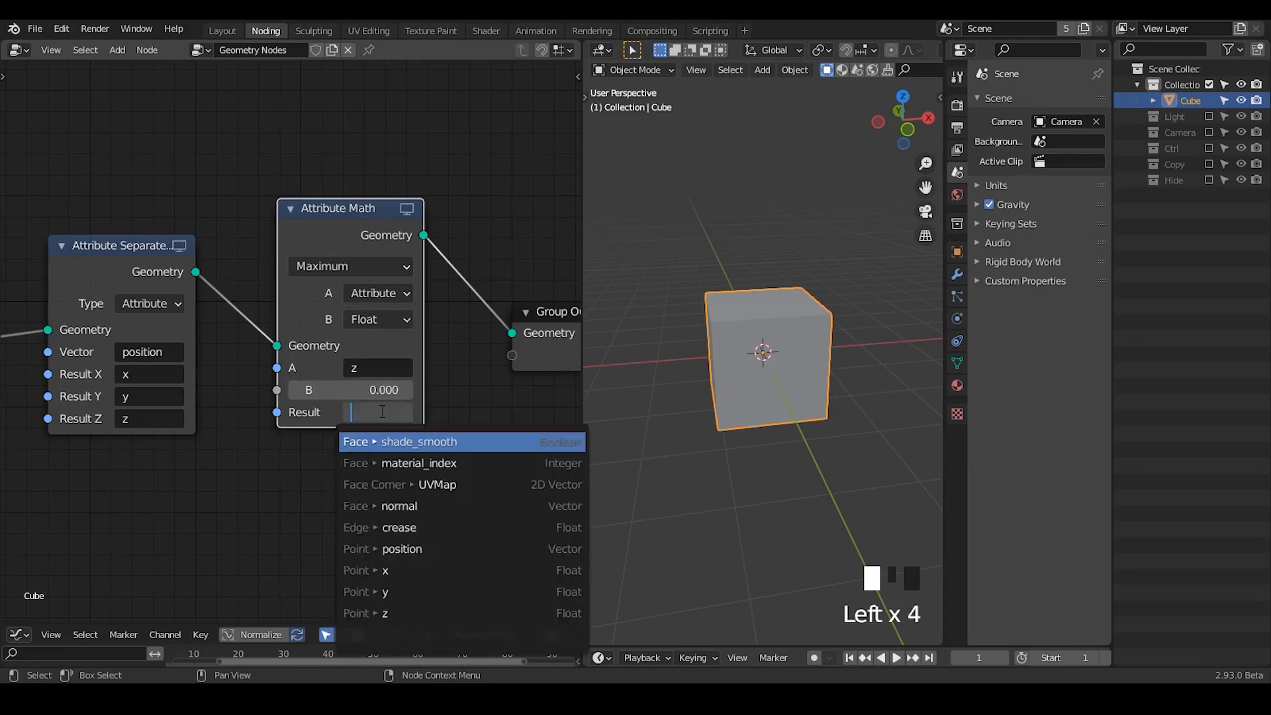
text(z)
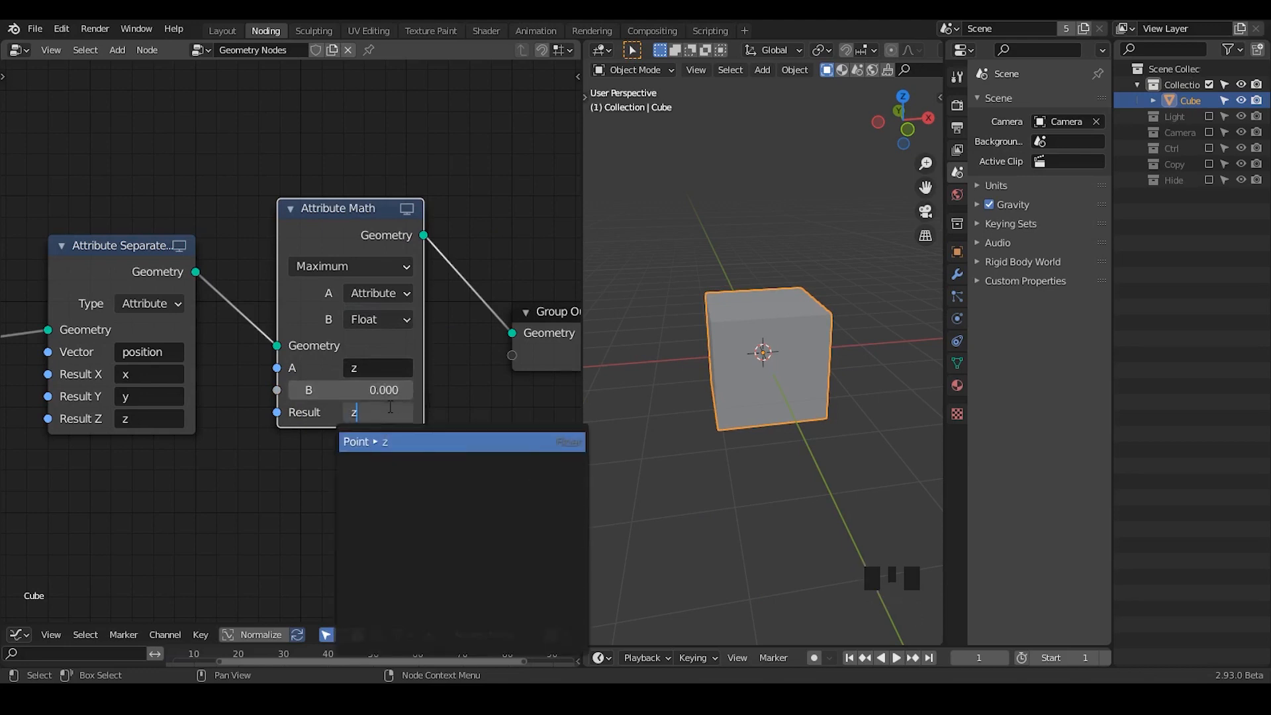
key(BackSpace)
text(NZ)
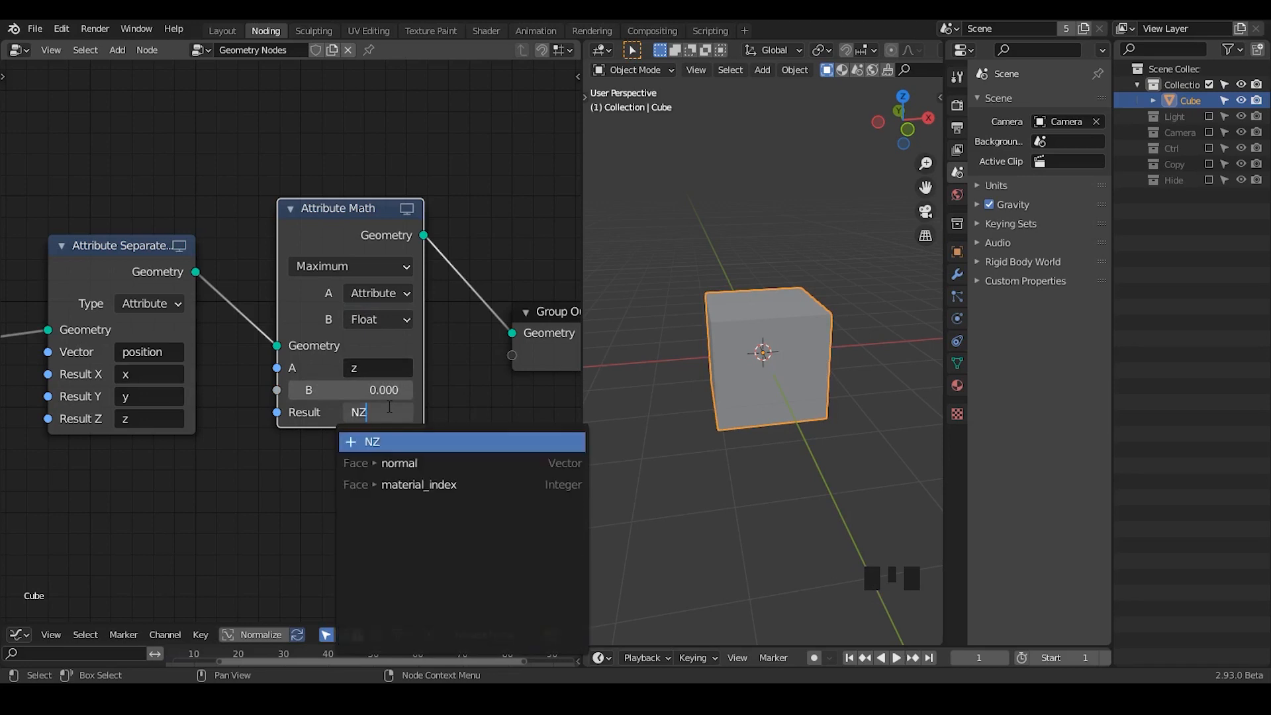
key(BackSpace)
key(BackSpace)
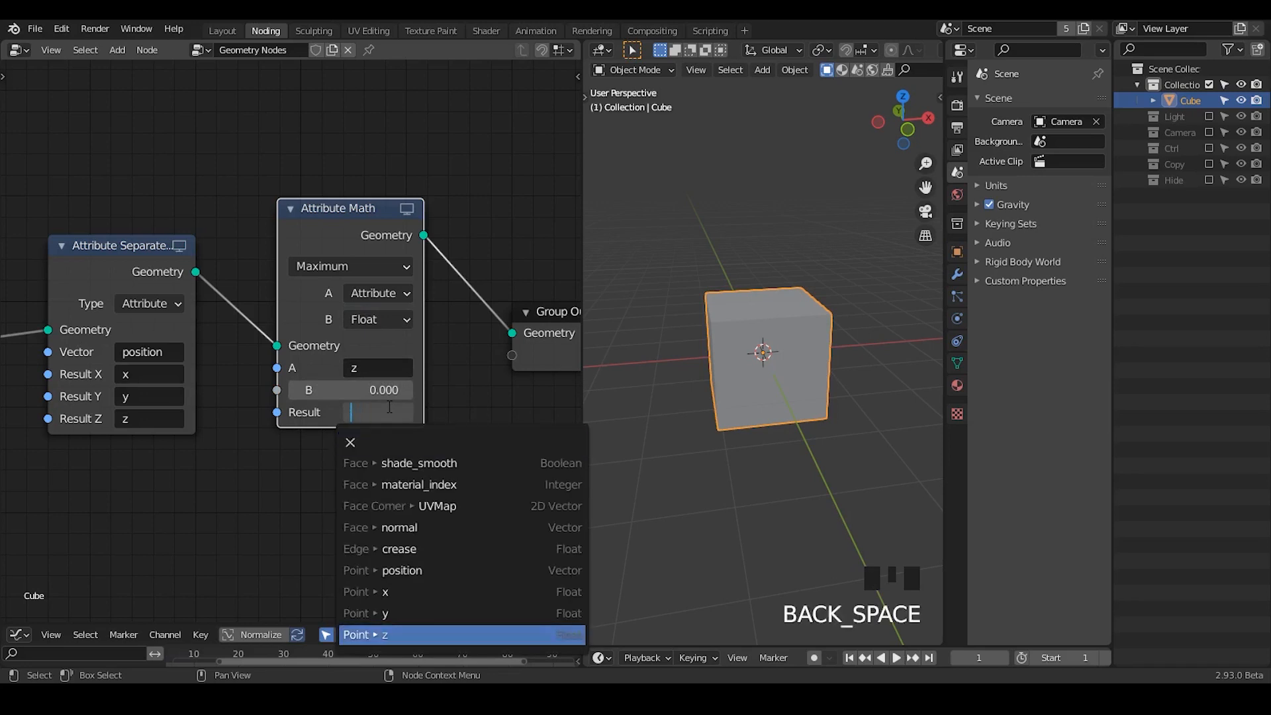
text(NZ)
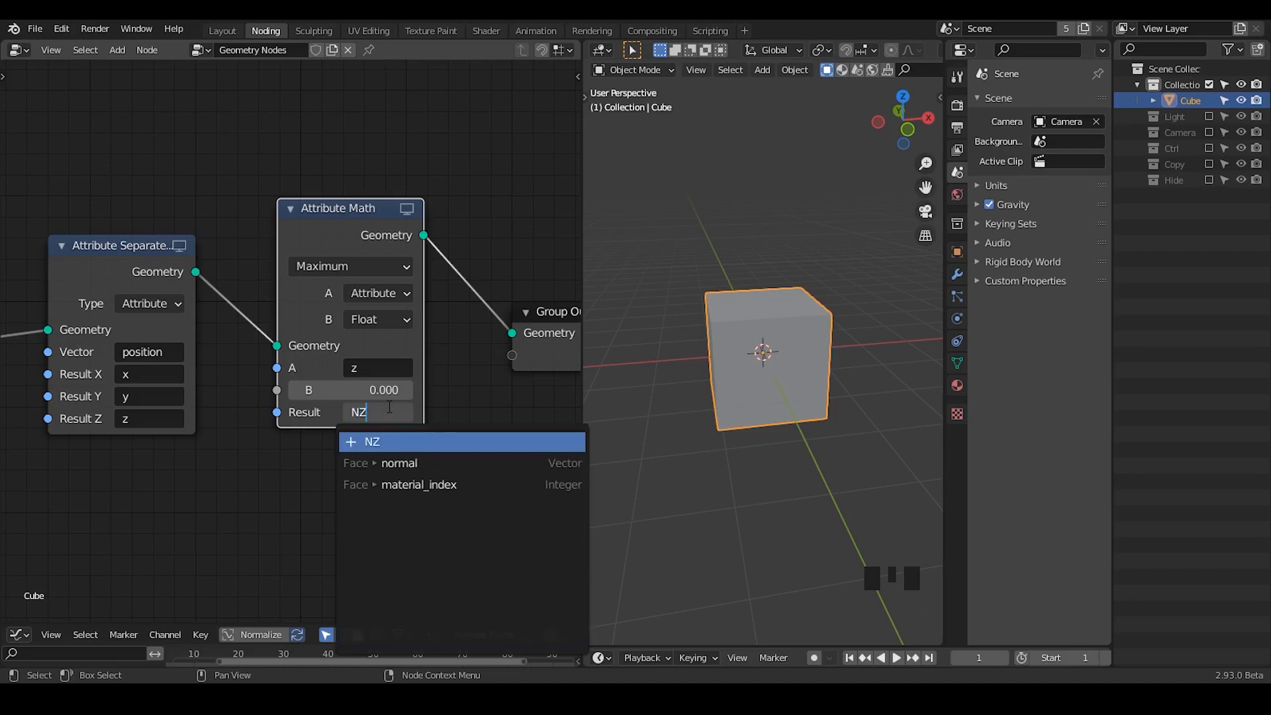
key(BackSpace)
key(BackSpace)
text(z)
key(Return)
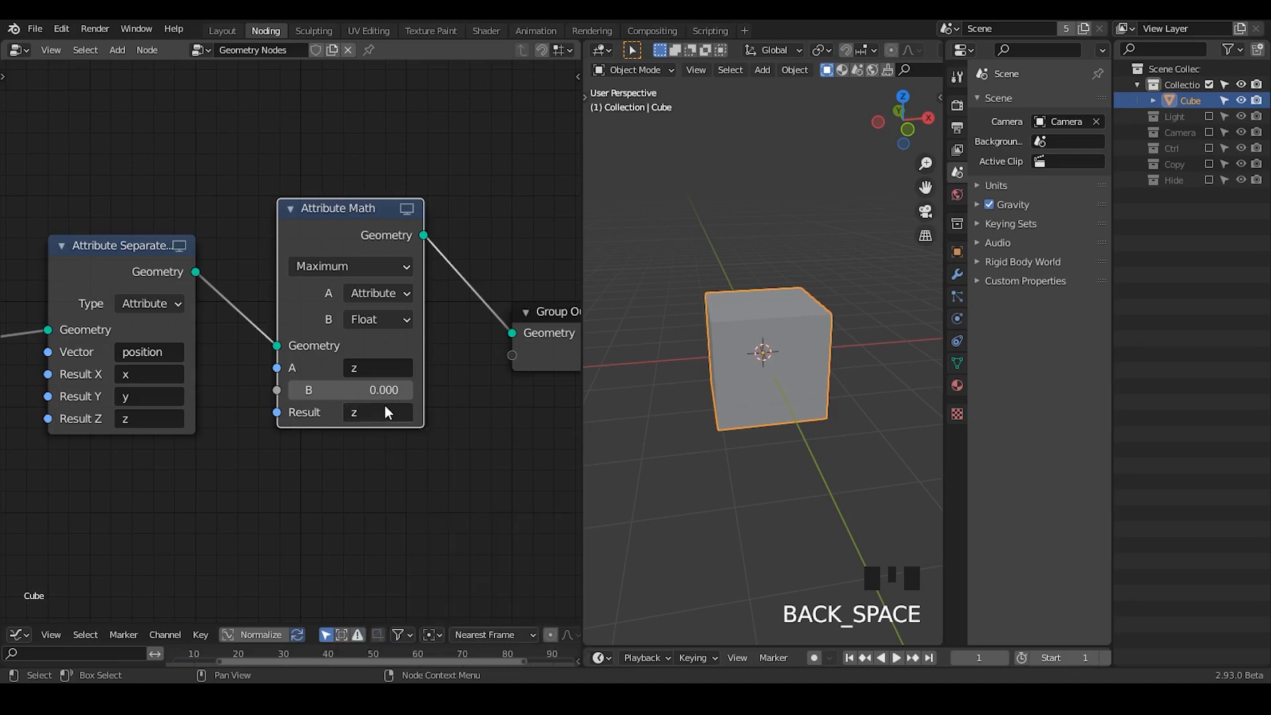
- Move the Attribute Math node closer to the Attribute Separate XYZ node and widen the node editor
drag(335, 225, 301, 236)
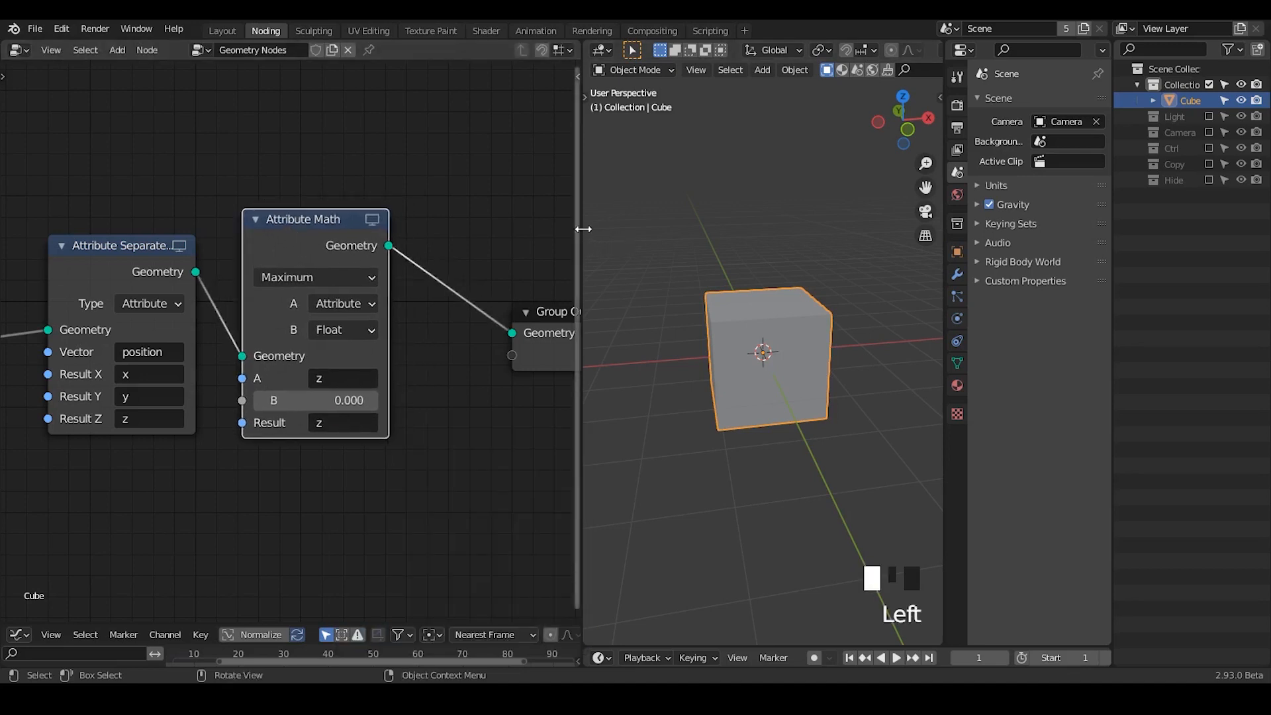
drag(582, 228, 659, 228)
middle_drag(541, 361, 416, 282)
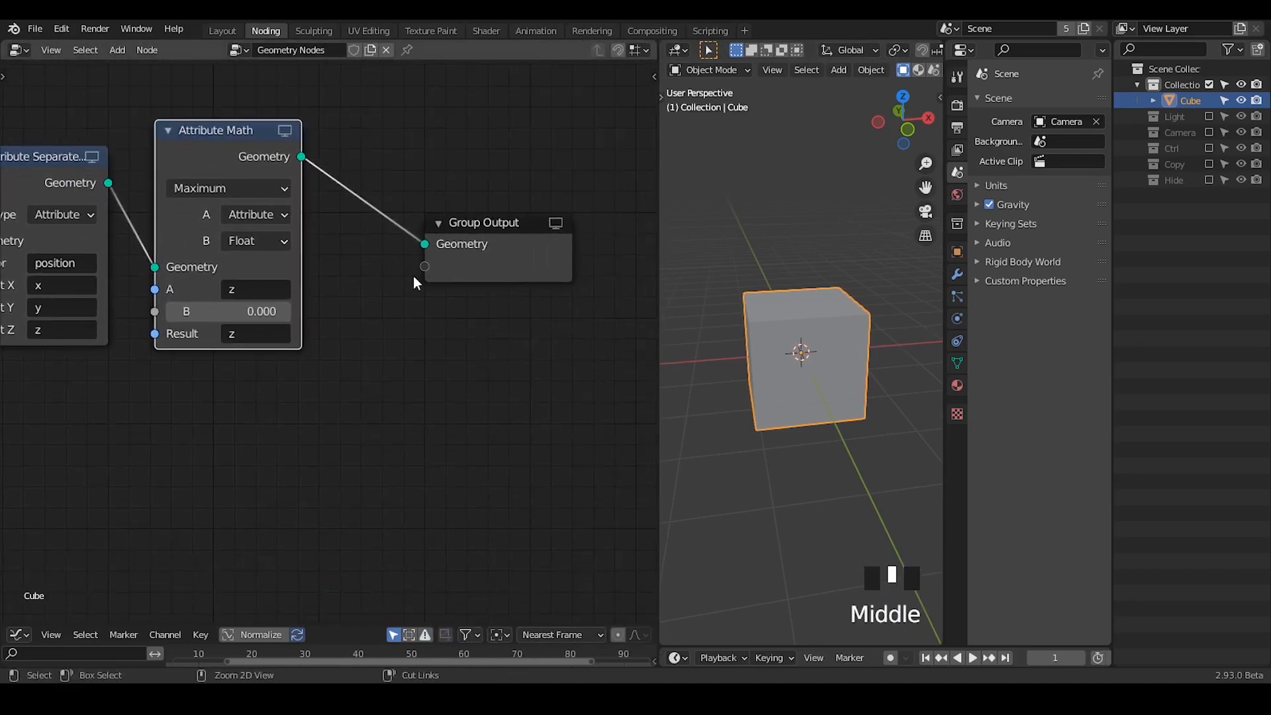
middle_drag(361, 321, 454, 313)
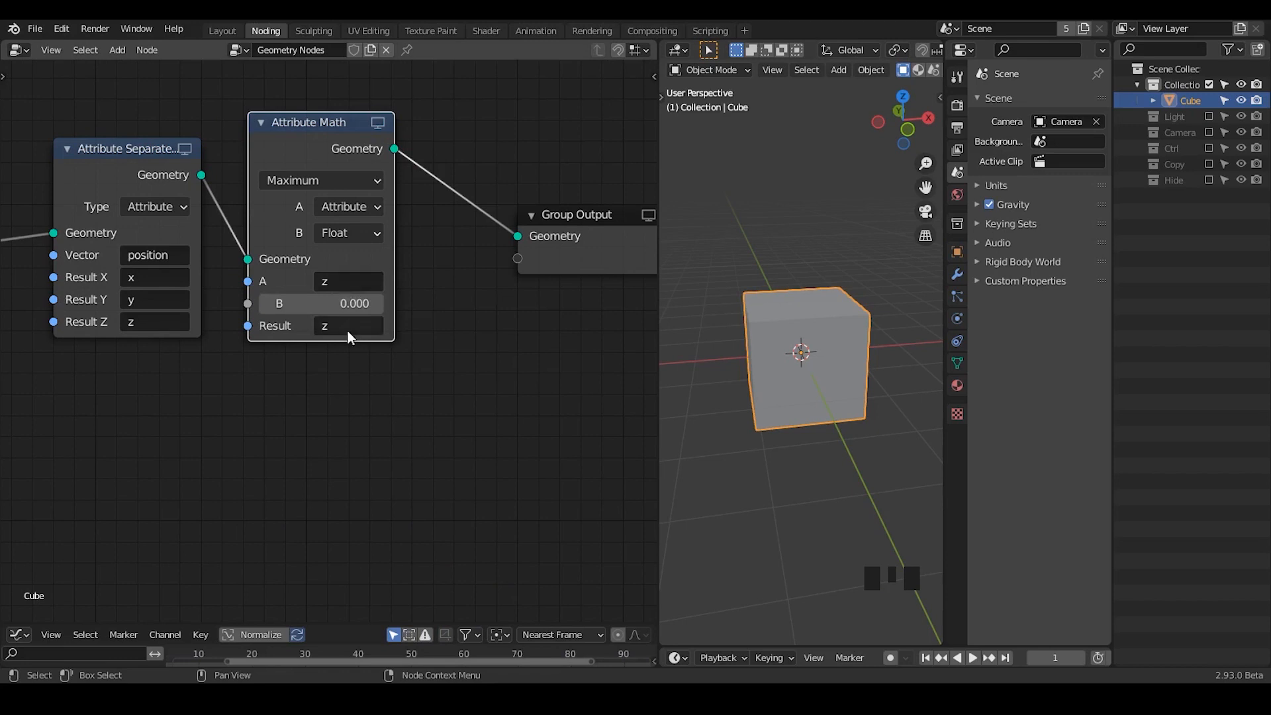
- Add a regular Math node in the empty space below the Attribute Math node for comparison
key(ctrl+a)
text(add)
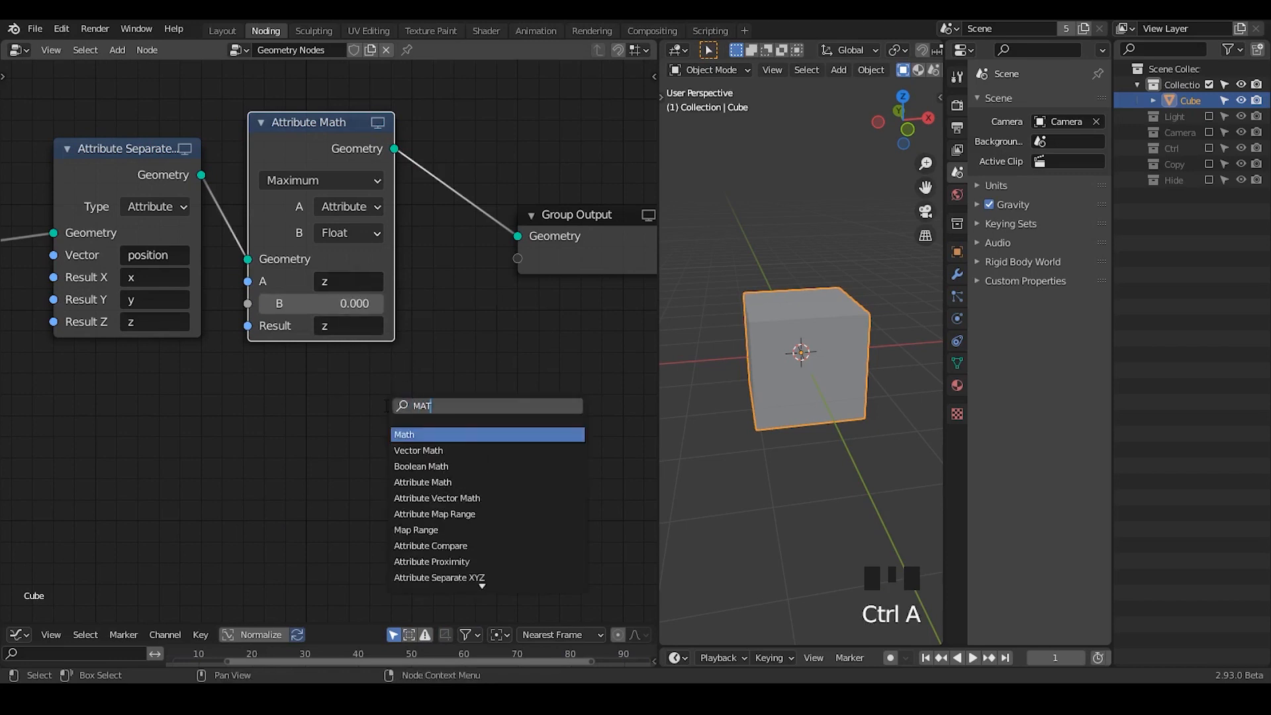
key(Return)
click(299, 380)
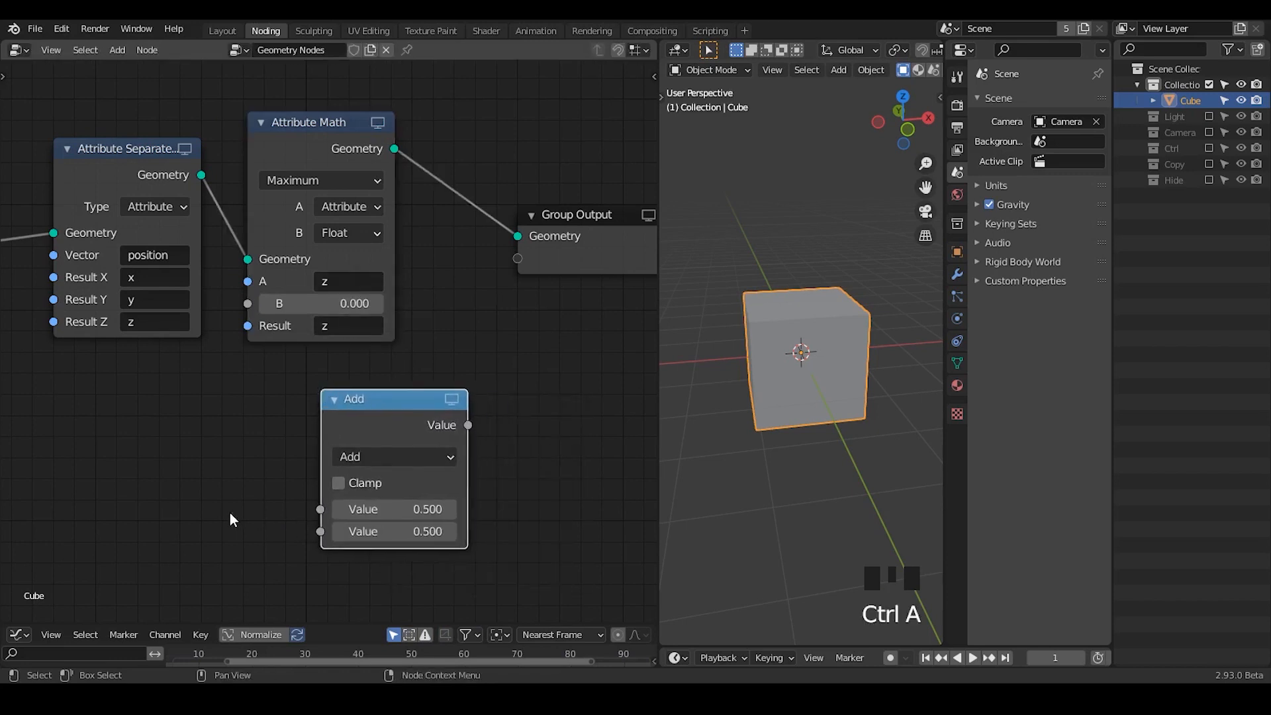
- Annotate the Math node with a line into its value input and an arrow out of its output
drag(231, 514, 317, 519)
key(d)
drag(470, 428, 550, 443)
drag(596, 454, 568, 467)
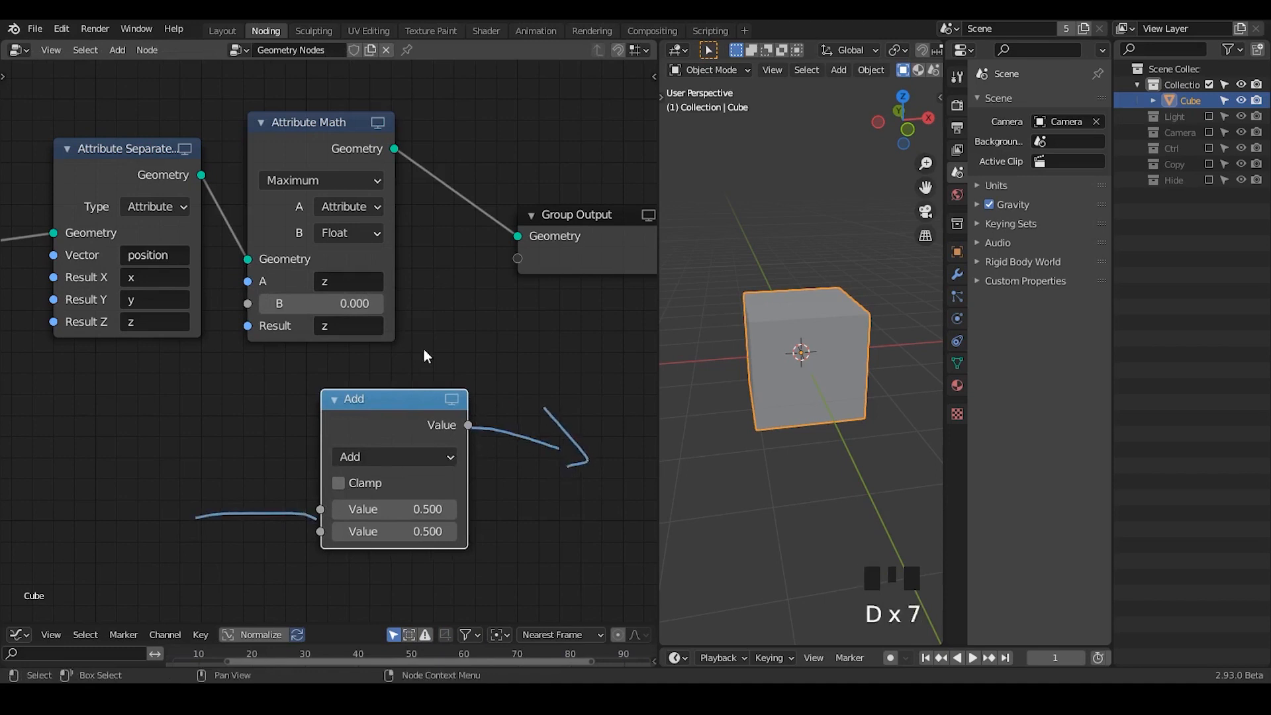
- Erase the annotation lines and delete the regular Math node
drag(303, 132, 305, 126)
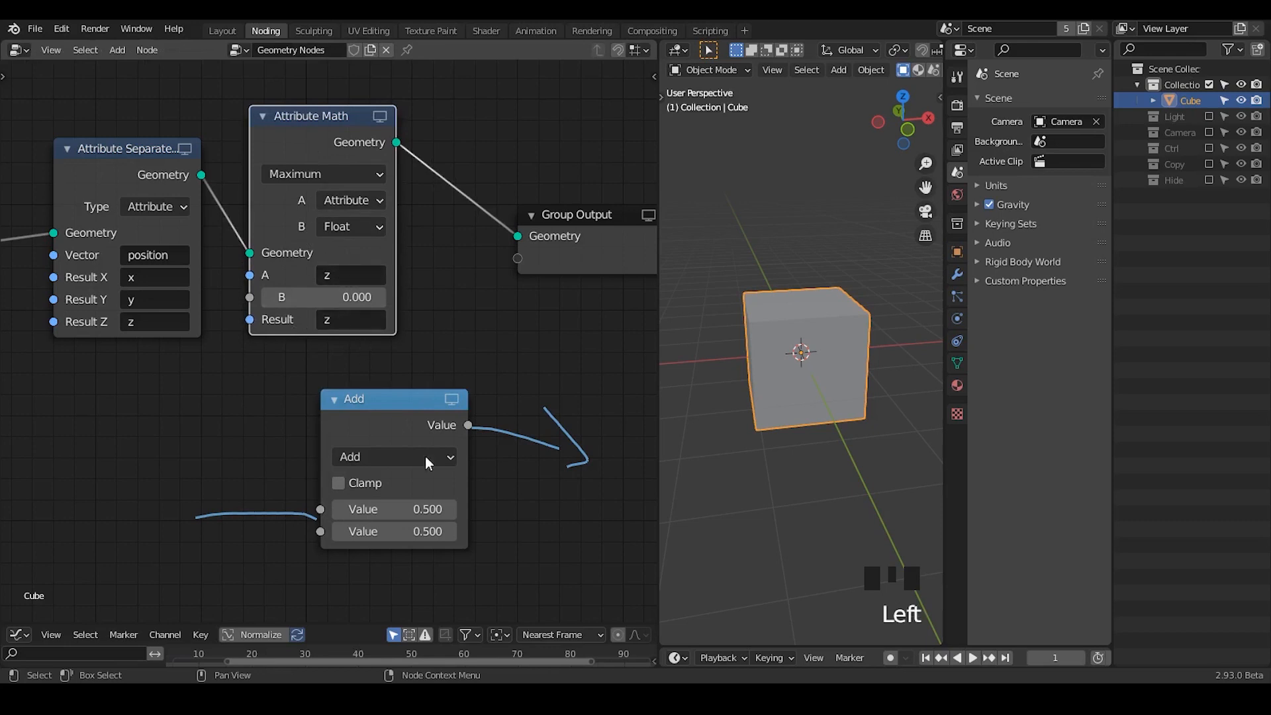
right_drag(613, 407, 261, 528)
click(417, 415)
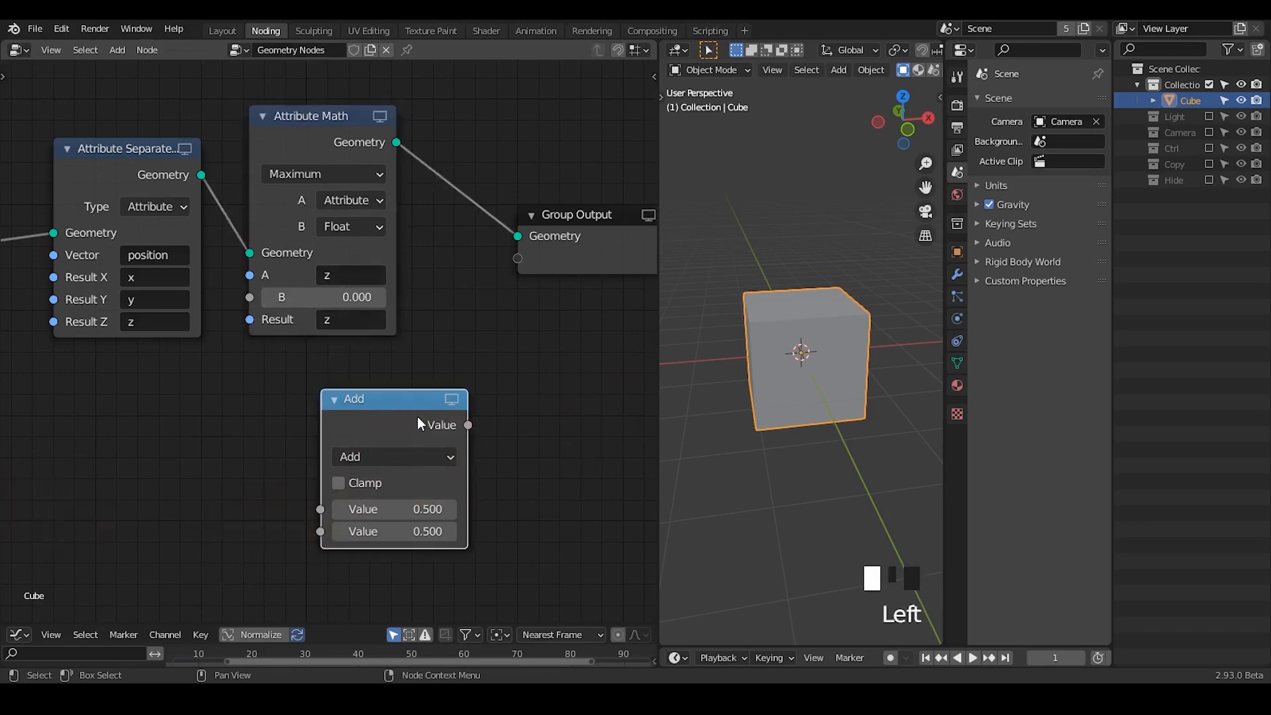
key(x)
- Move the Group Output node farther from the Attribute Math node to make room for another node
middle_drag(516, 371, 398, 421)
drag(458, 262, 530, 240)
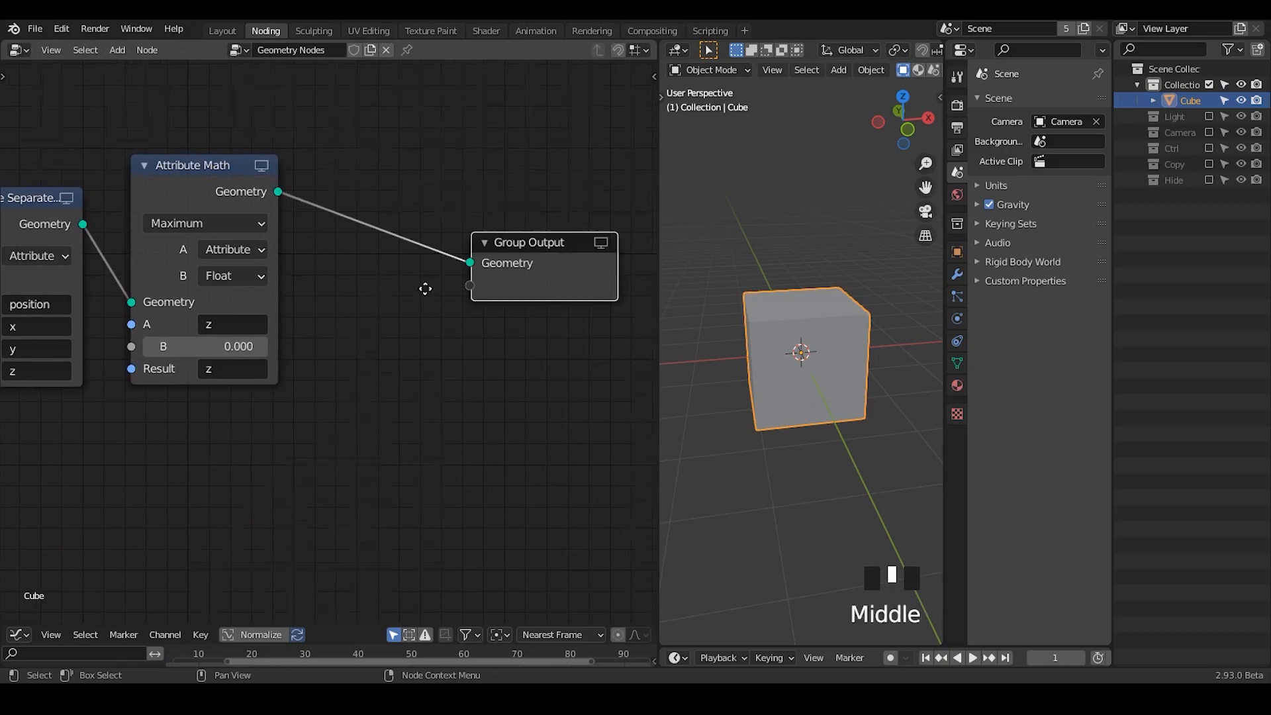
middle_drag(425, 289, 481, 278)
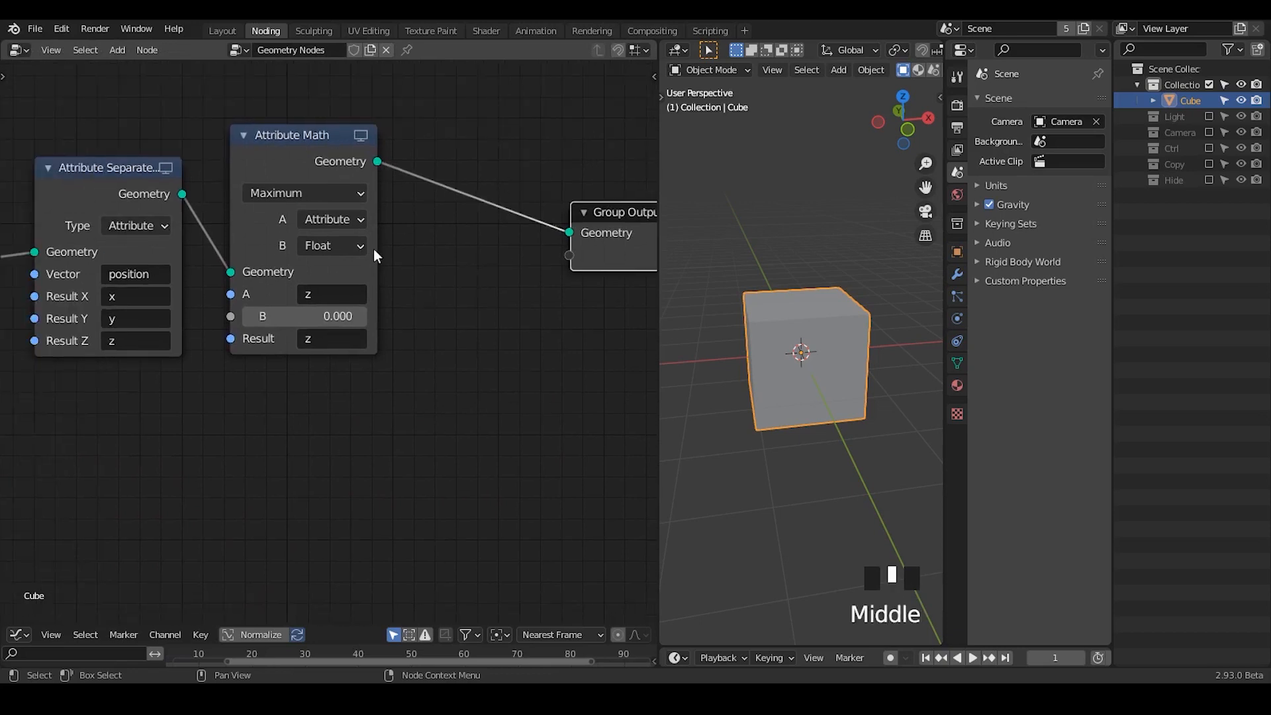
- Insert an Attribute Combine XYZ node on the link between the Attribute Math node and Group Output
middle_drag(830, 350, 766, 355)
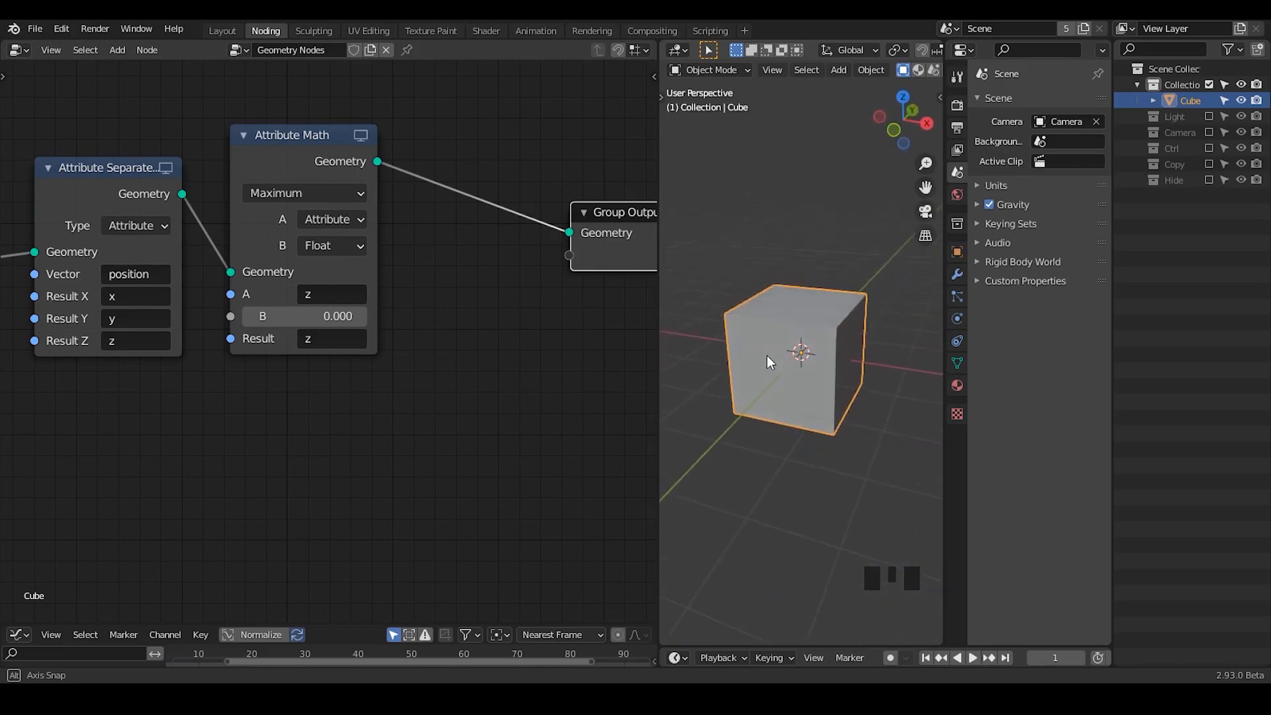
key(ctrl+a)
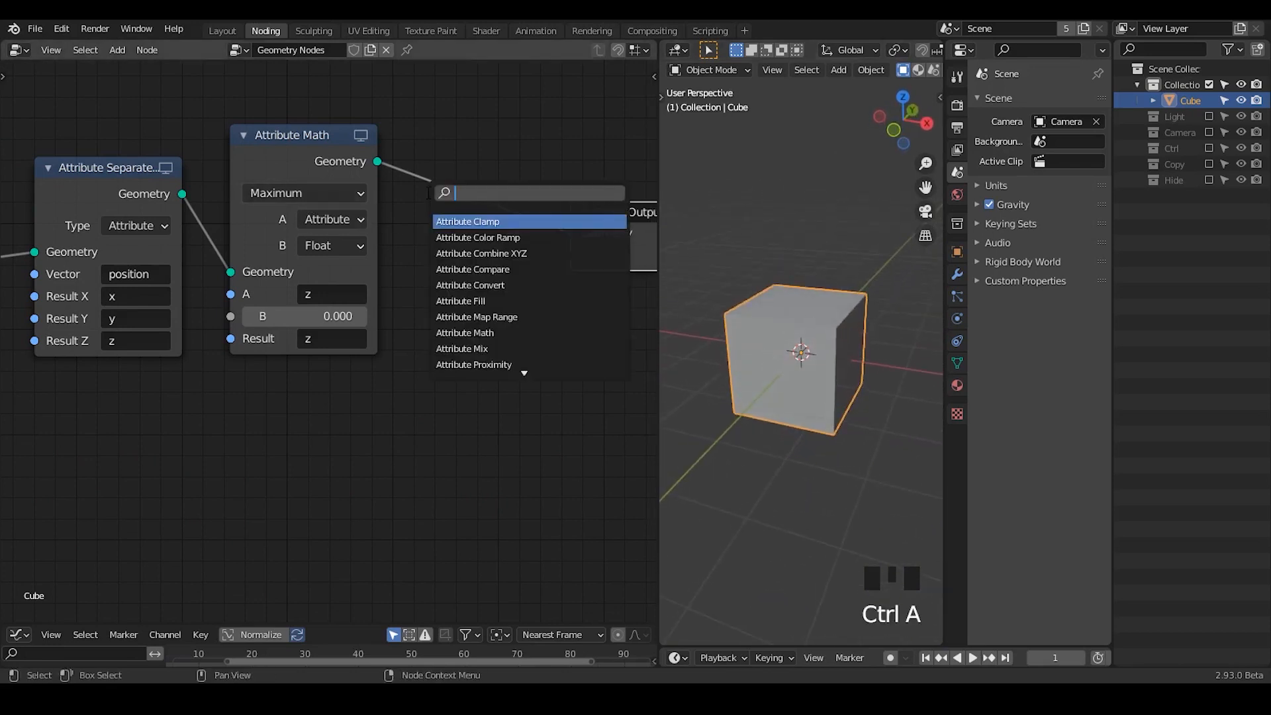
text(ATTRIBUTE)
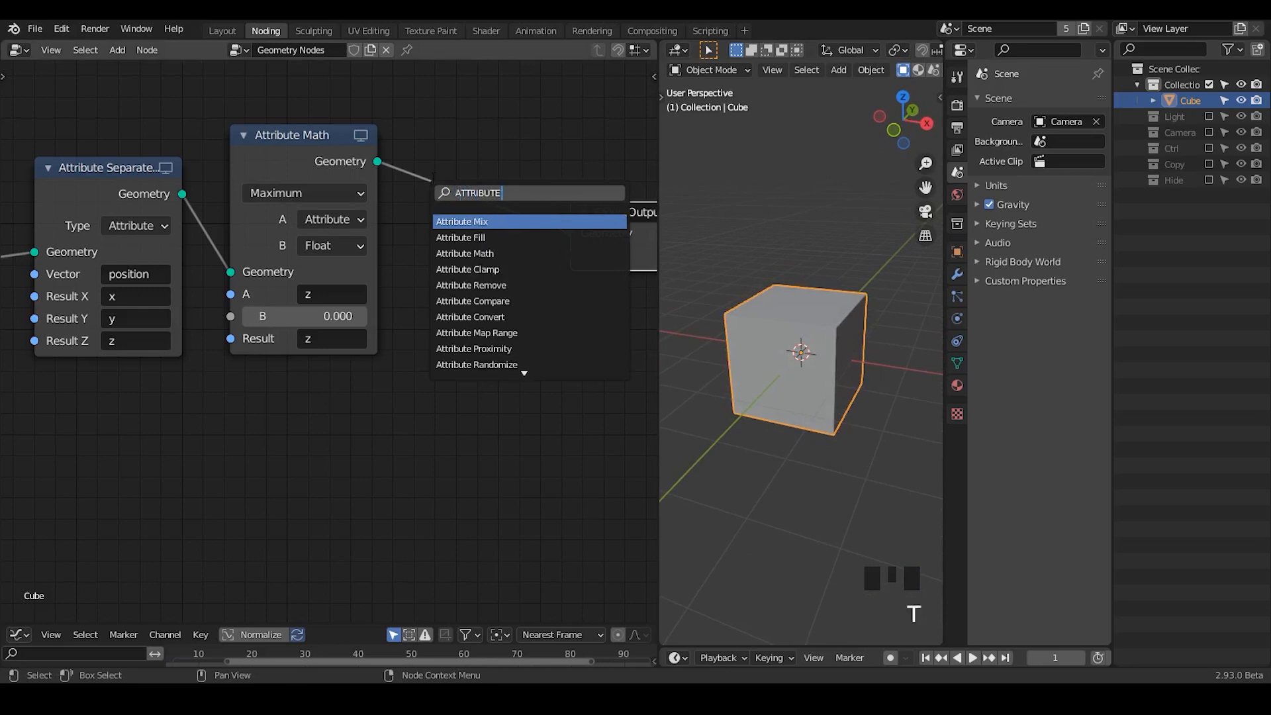
text( COMBI)
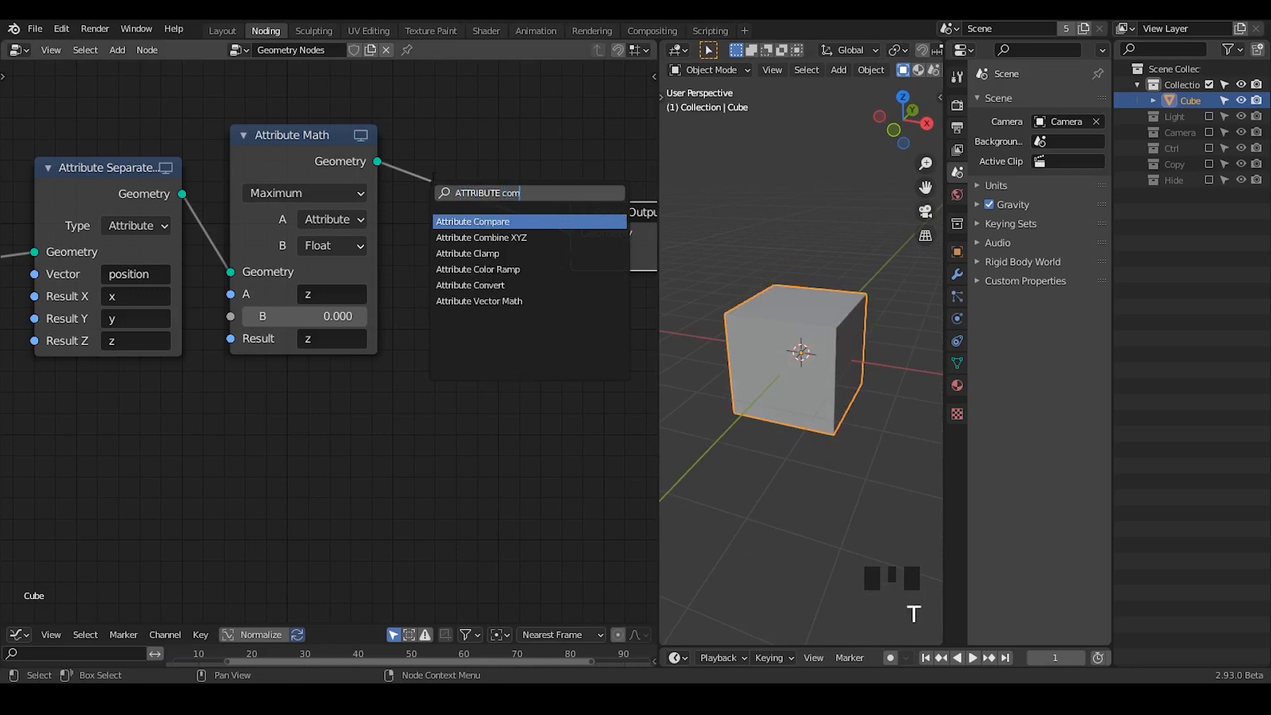
key(Return)
click(443, 190)
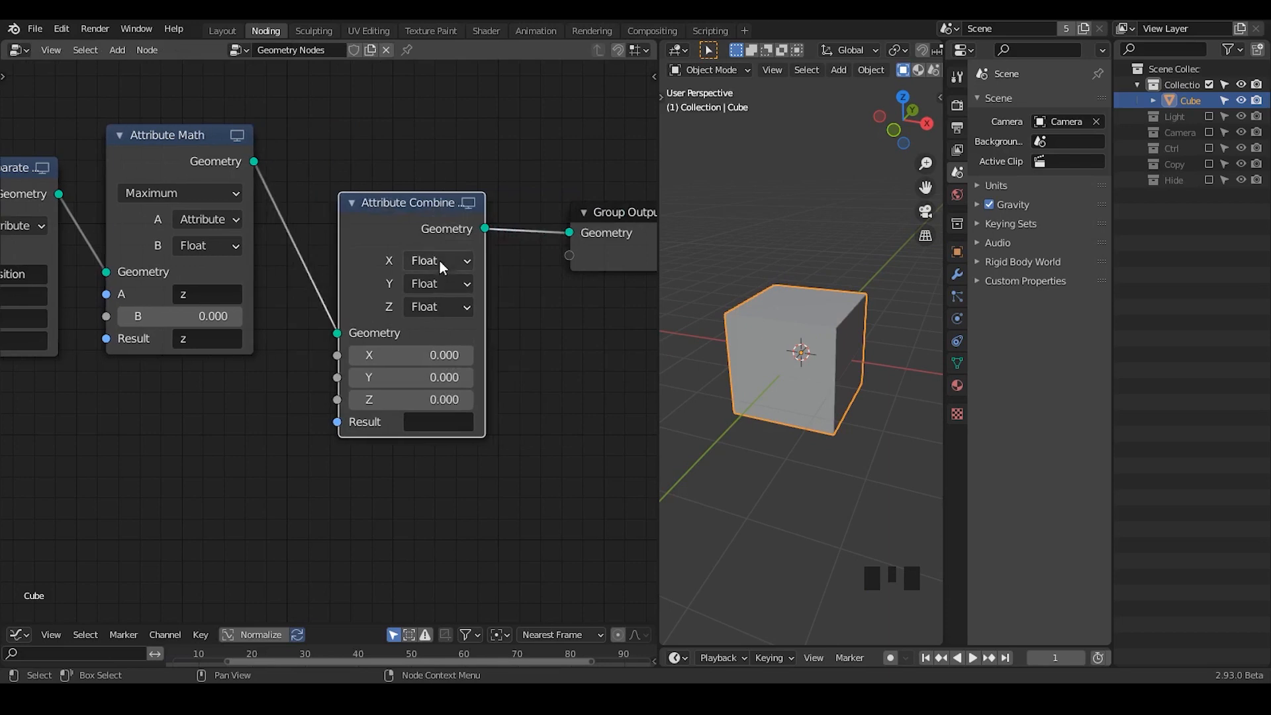
- Change the X, Y and Z input types of the Attribute Combine XYZ node to Attribute
click(439, 261)
click(448, 292)
click(440, 286)
click(437, 307)
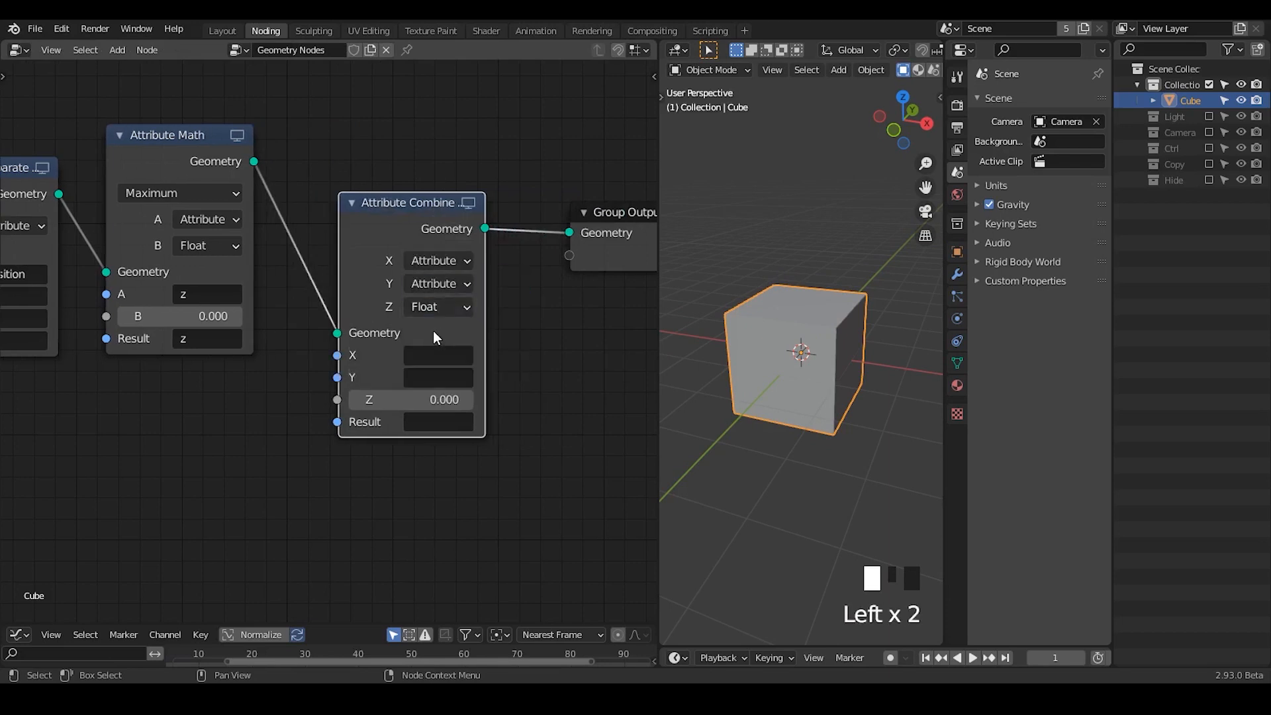
click(439, 307)
click(434, 329)
- Set the Attribute Combine XYZ node's inputs to x, y and z and its result to position, and move the node slightly upward
click(437, 356)
text(x)
key(Return)
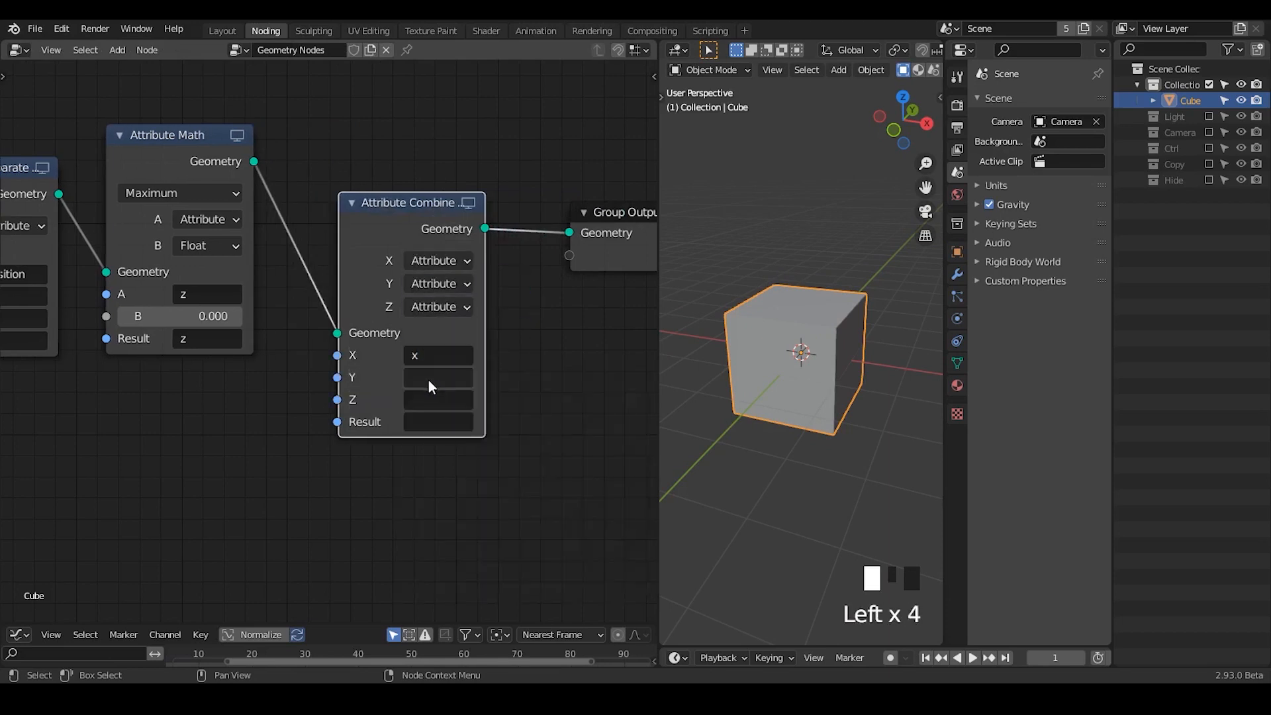
click(429, 378)
text(y)
key(Return)
click(429, 399)
text(z)
click(443, 429)
click(437, 422)
click(463, 558)
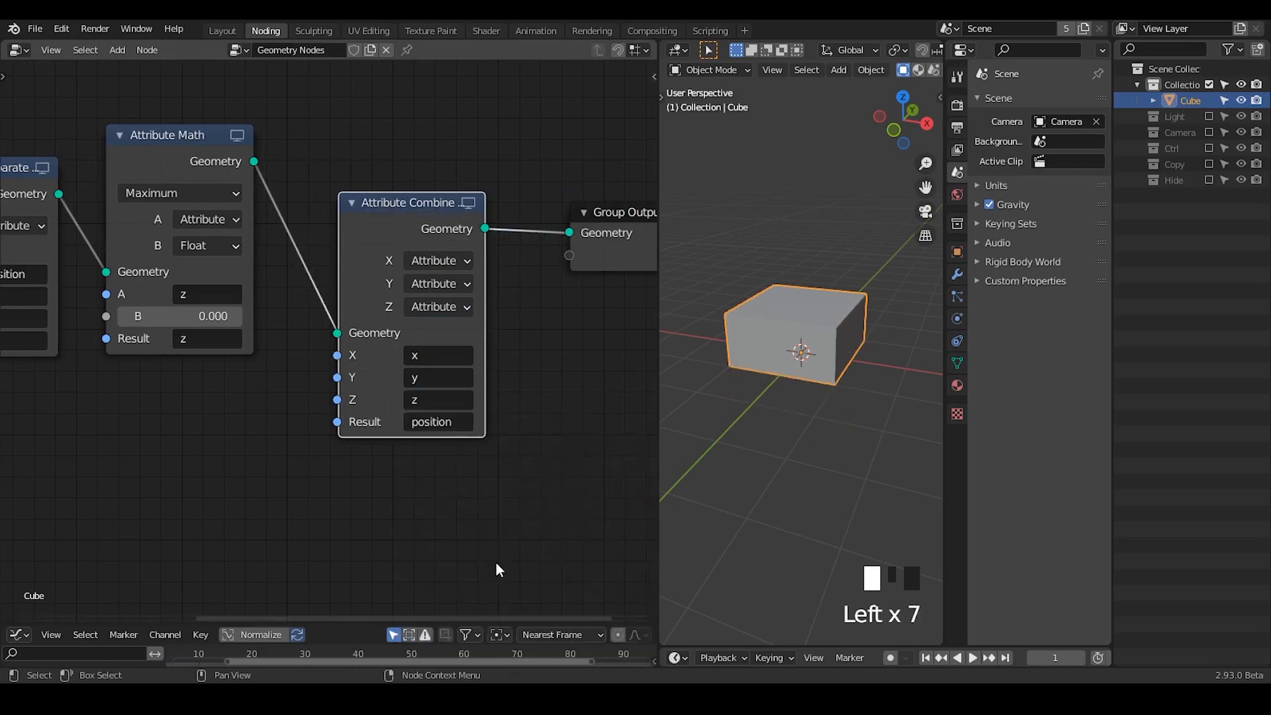
middle_drag(800, 372, 879, 355)
drag(471, 218, 478, 173)
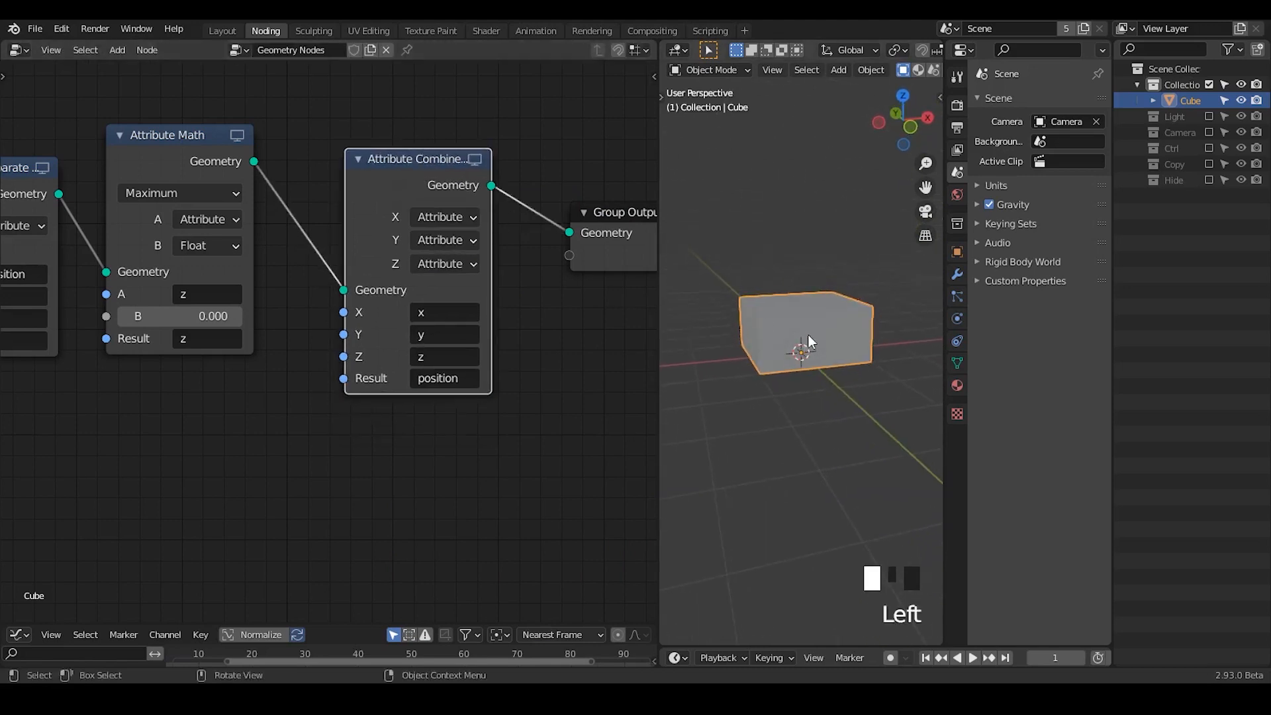
- Move the Attribute Combine XYZ and Group Output nodes farther from the Attribute Math node to make room for another node
click(396, 185)
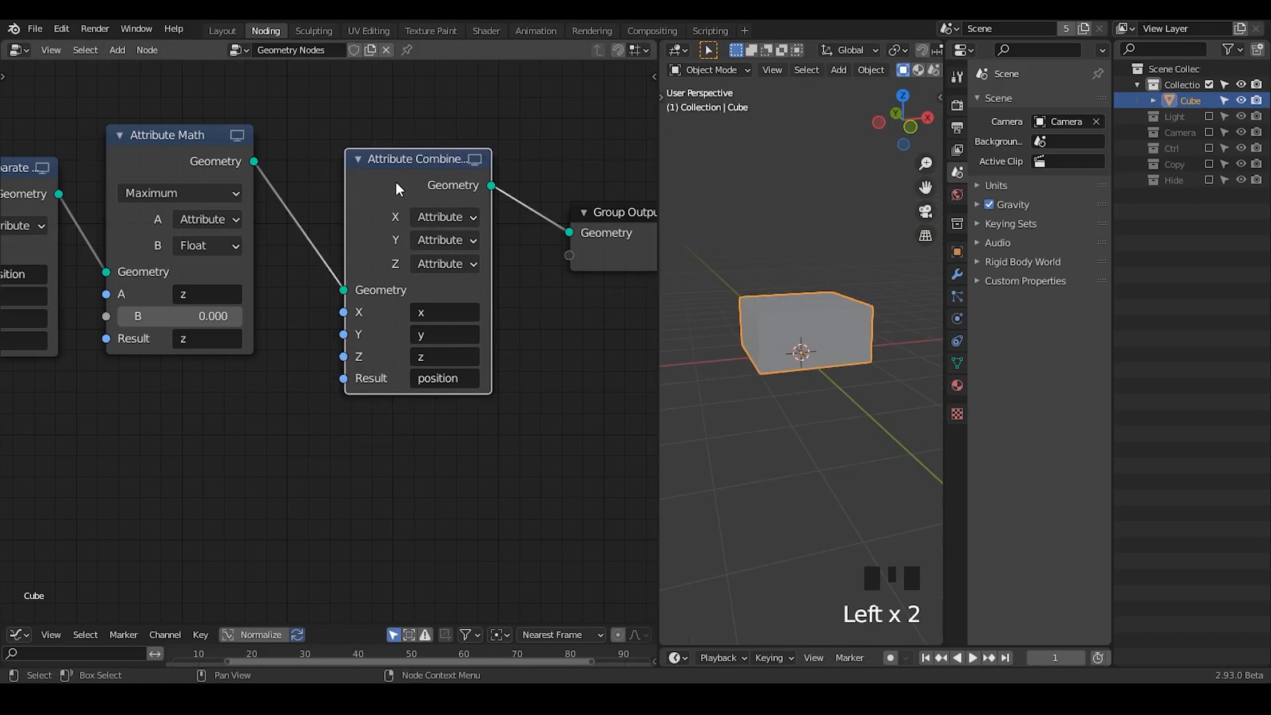
middle_drag(771, 387, 780, 343)
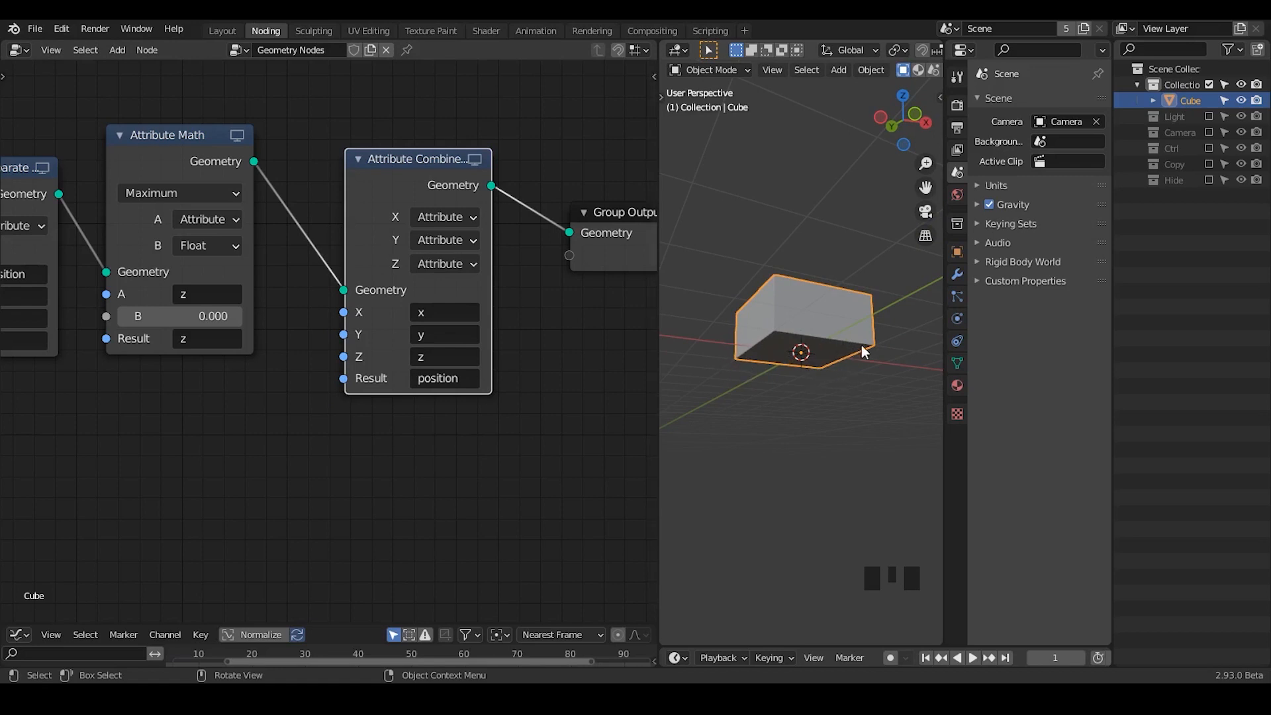
middle_drag(756, 355, 788, 404)
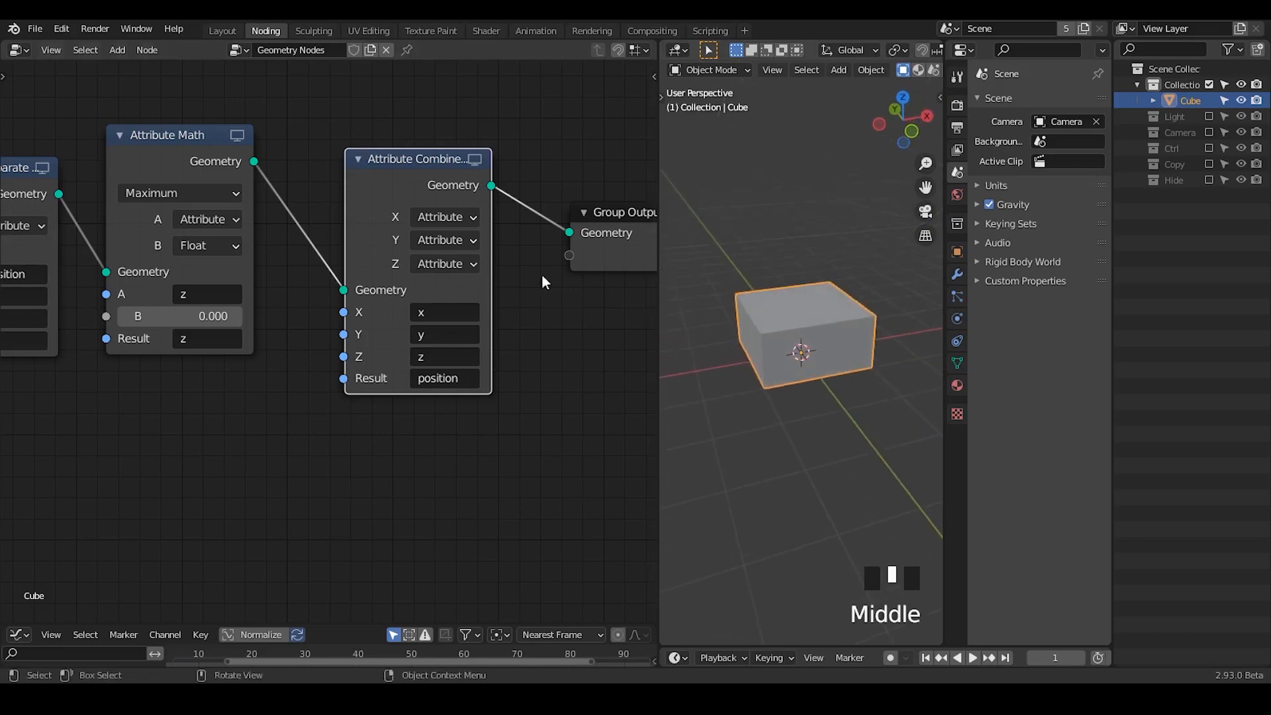
drag(403, 191, 376, 186)
scroll(287, 296, down, 1)
middle_drag(287, 295, 341, 285)
drag(419, 170, 486, 170)
middle_drag(497, 260, 276, 296)
drag(401, 305, 331, 242)
drag(285, 204, 370, 200)
middle_drag(305, 292, 375, 288)
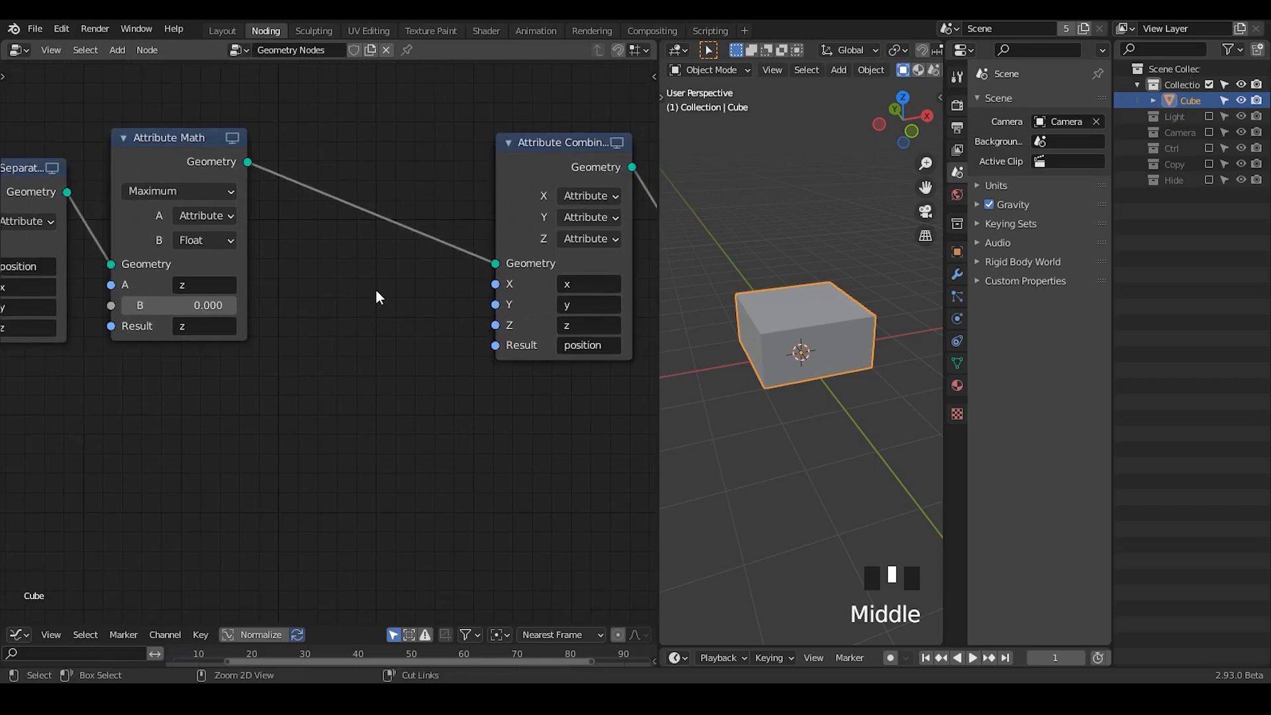
key(ctrl+a)
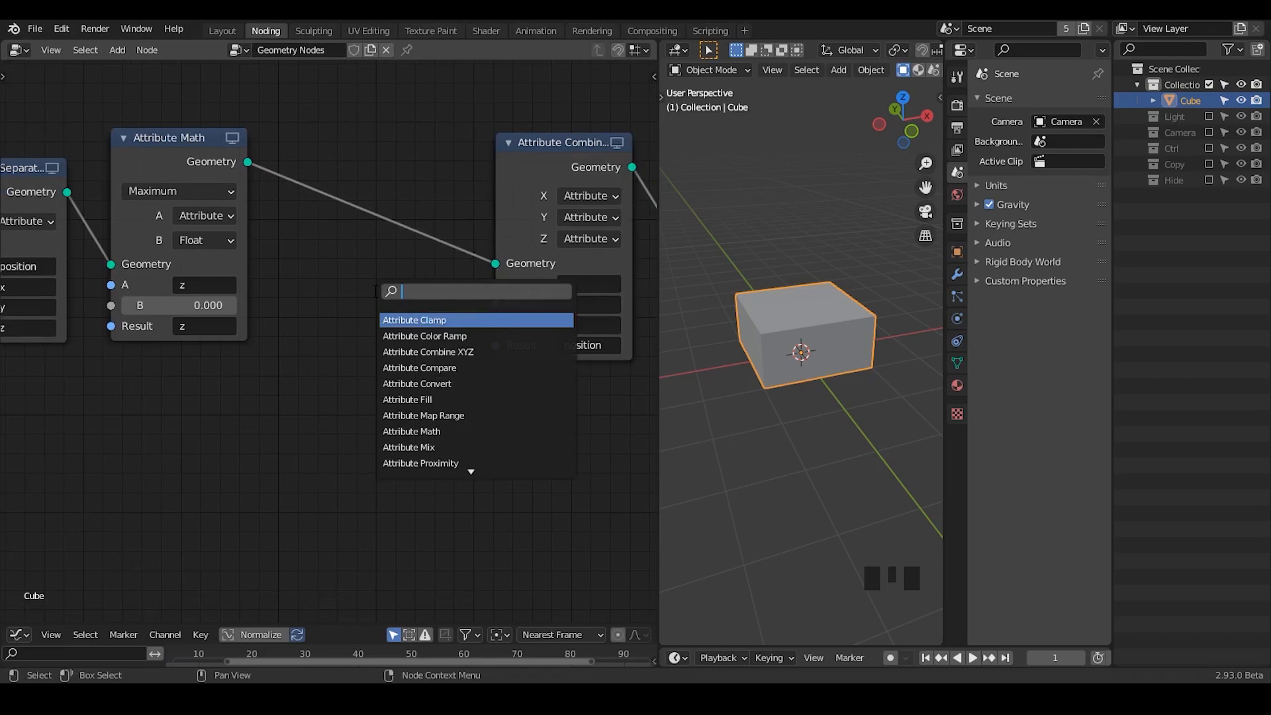
middle_drag(728, 343, 865, 272)
mouse_move(797, 312)
middle_down()
mouse_move(816, 300)
mouse_move(821, 312)
middle_up()
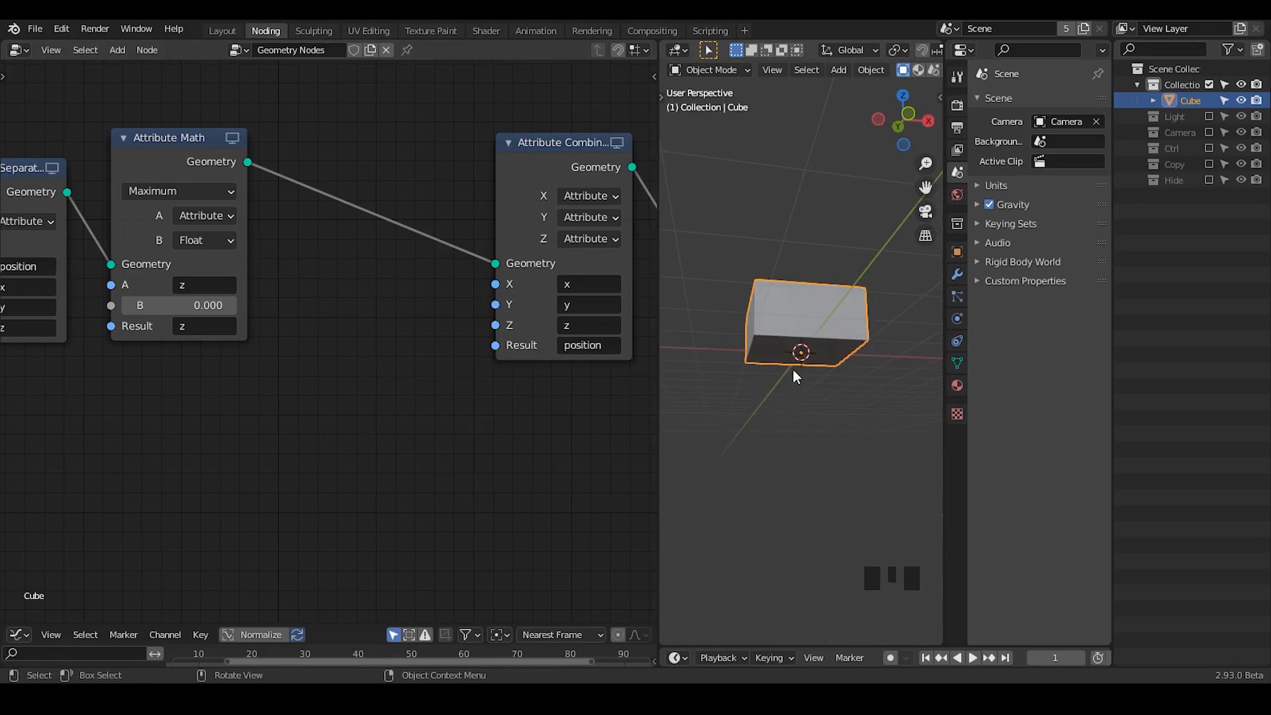
mouse_move(795, 372)
middle_down()
mouse_move(817, 419)
mouse_move(799, 390)
middle_up()
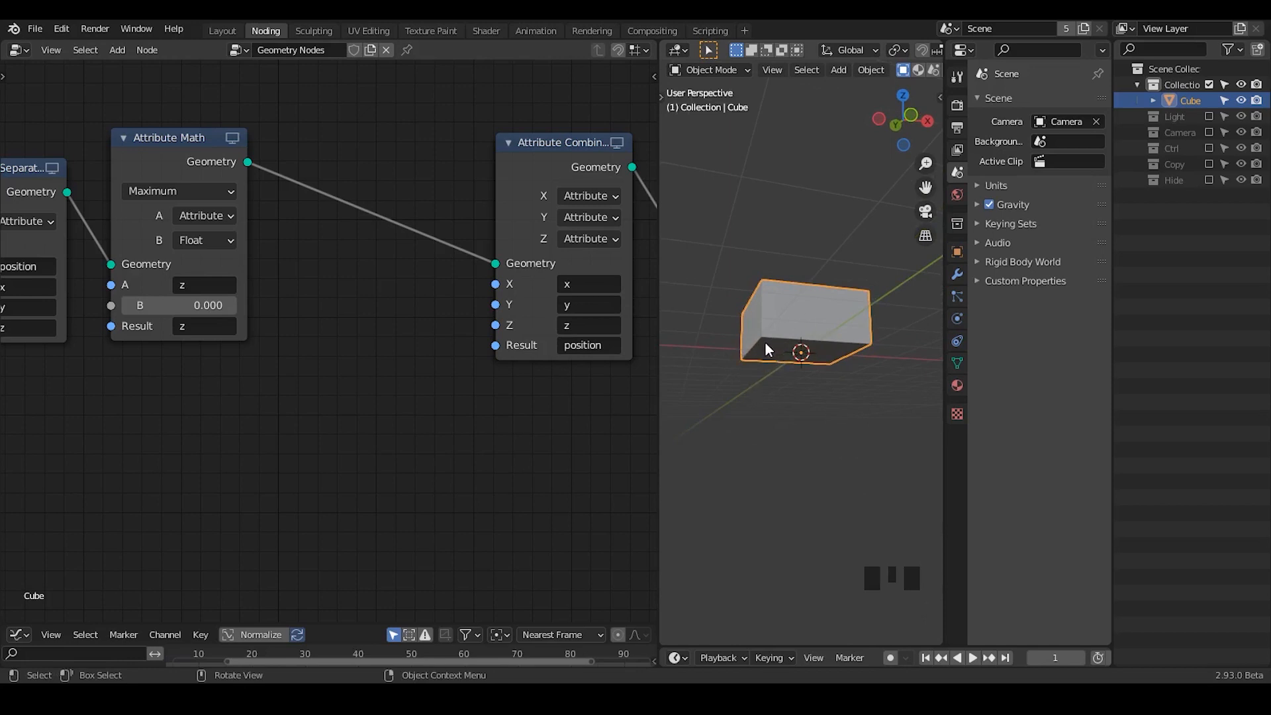
middle_drag(765, 340, 765, 392)
scroll(743, 366, down, 1)
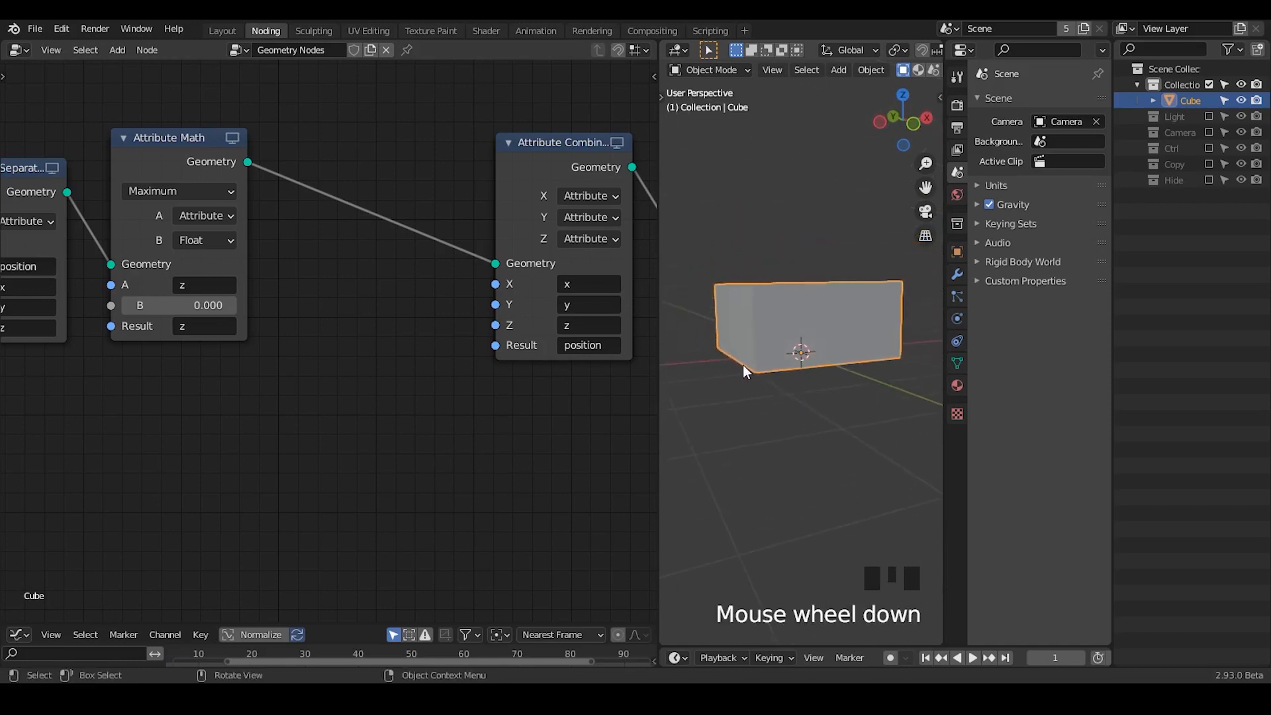
- Annotate the viewport below the cube's bottom edge with a handwritten z and 0
key(d)
drag(712, 355, 725, 394)
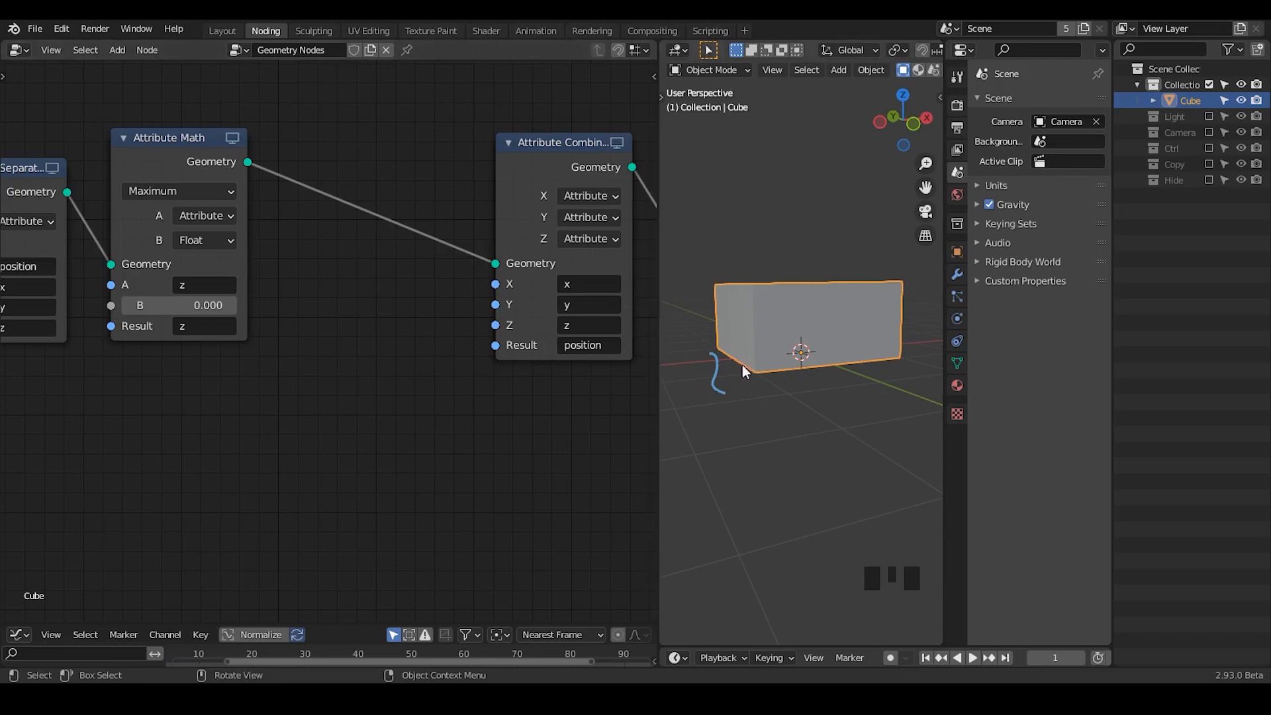
key(d)
right_drag(733, 351, 729, 376)
key(d)
mouse_move(766, 391)
middle_down()
mouse_move(763, 420)
mouse_move(761, 388)
middle_up()
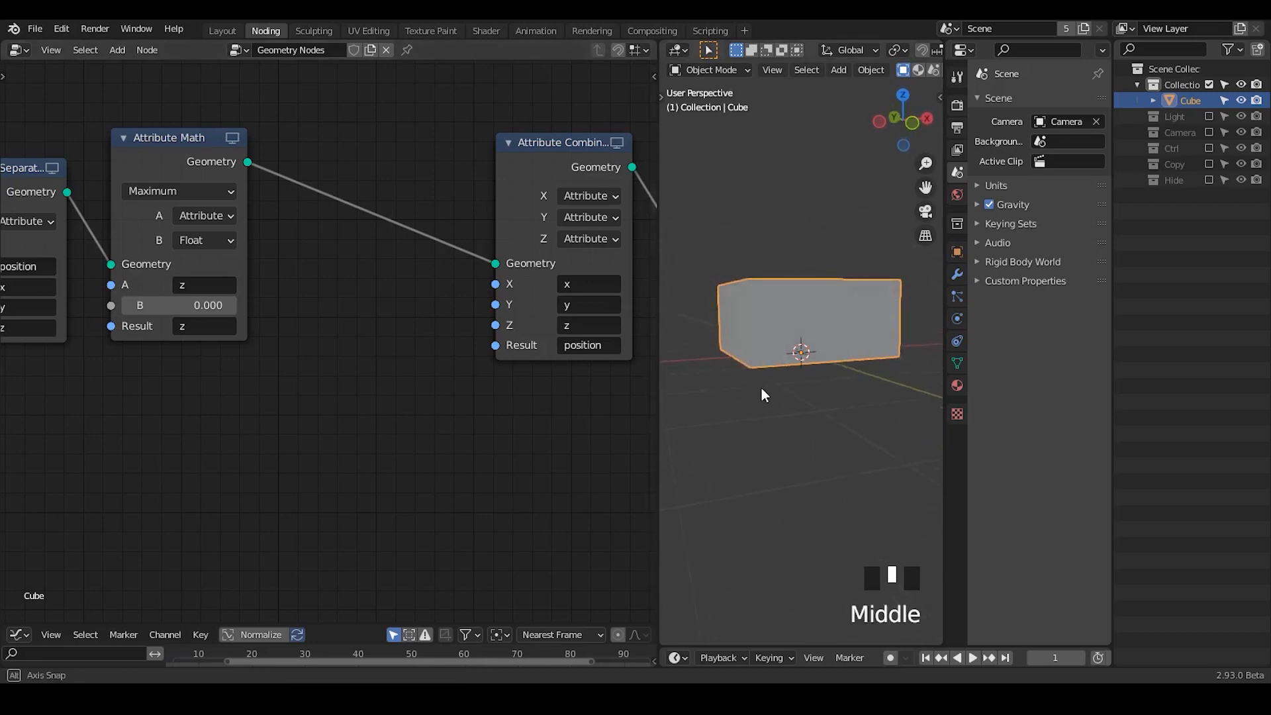
key(d)
mouse_move(701, 374)
mouse_down()
mouse_move(715, 371)
mouse_move(714, 396)
mouse_move(756, 431)
mouse_move(768, 403)
mouse_move(772, 420)
mouse_move(768, 431)
mouse_move(766, 404)
mouse_up()
key(d)
key(d)
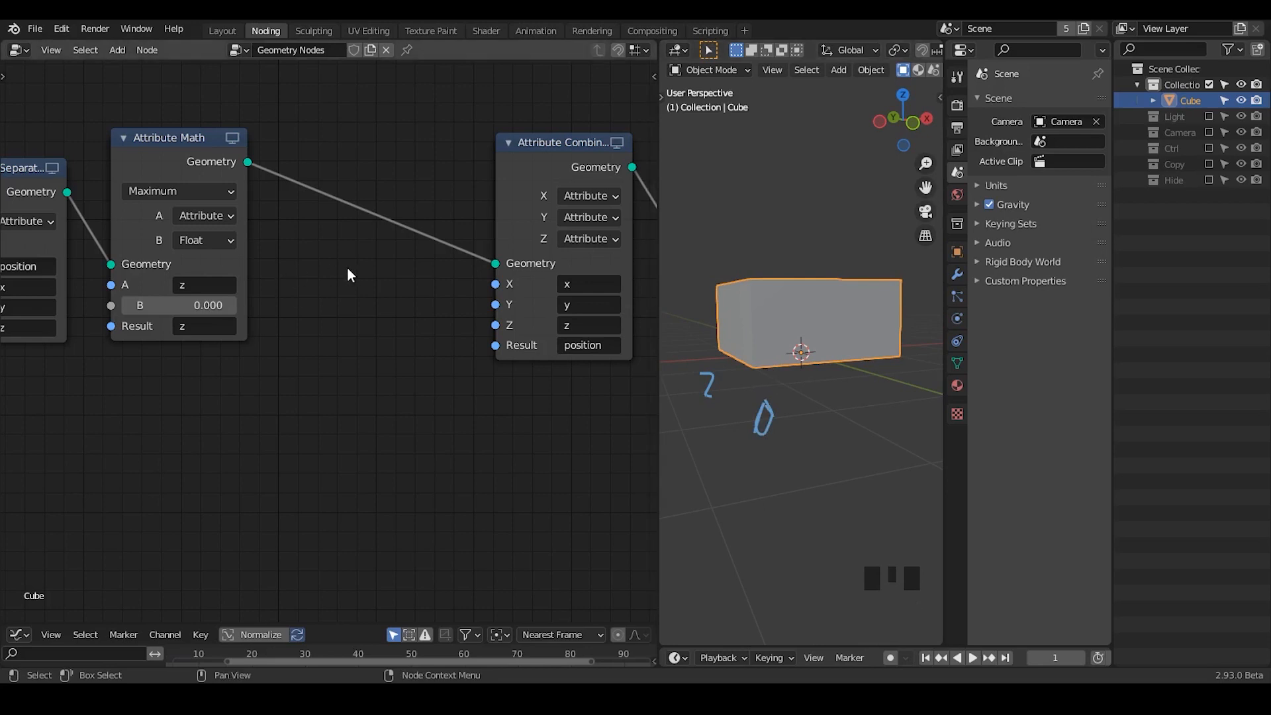
- Insert an Attribute Fill node on the link between the Attribute Math and Attribute Combine XYZ nodes
key(ctrl+a)
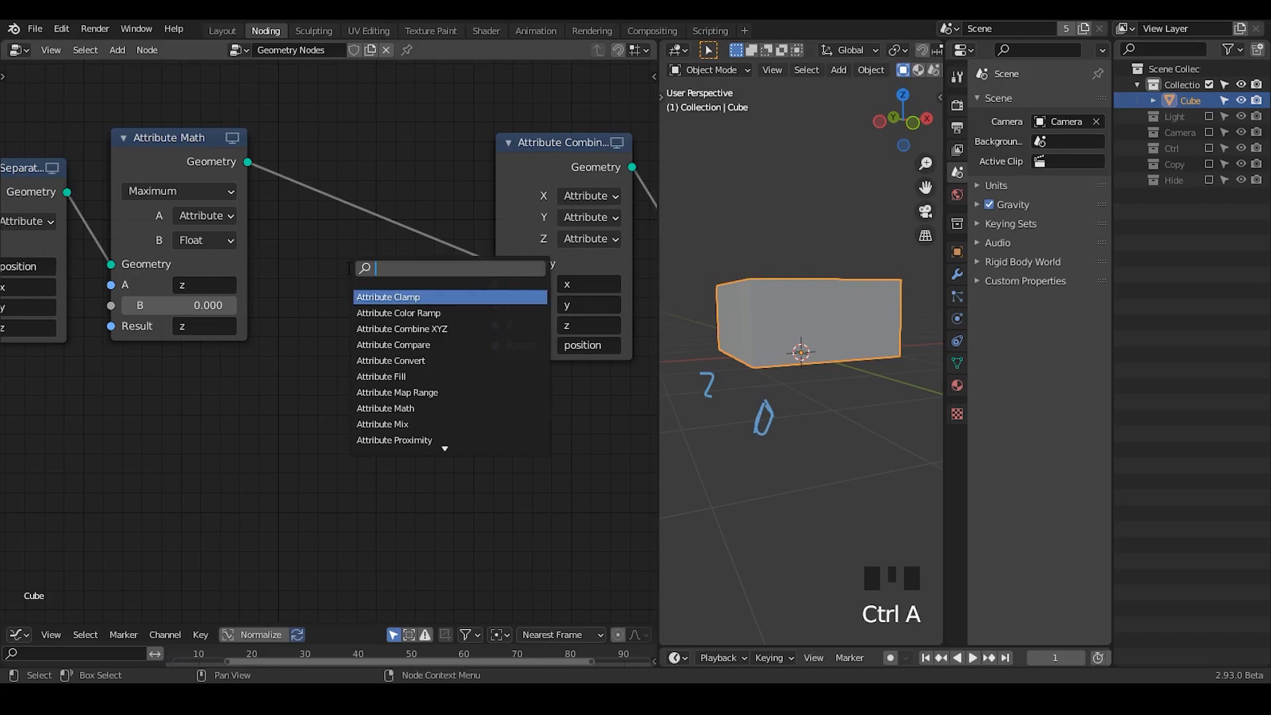
text(fill)
key(Return)
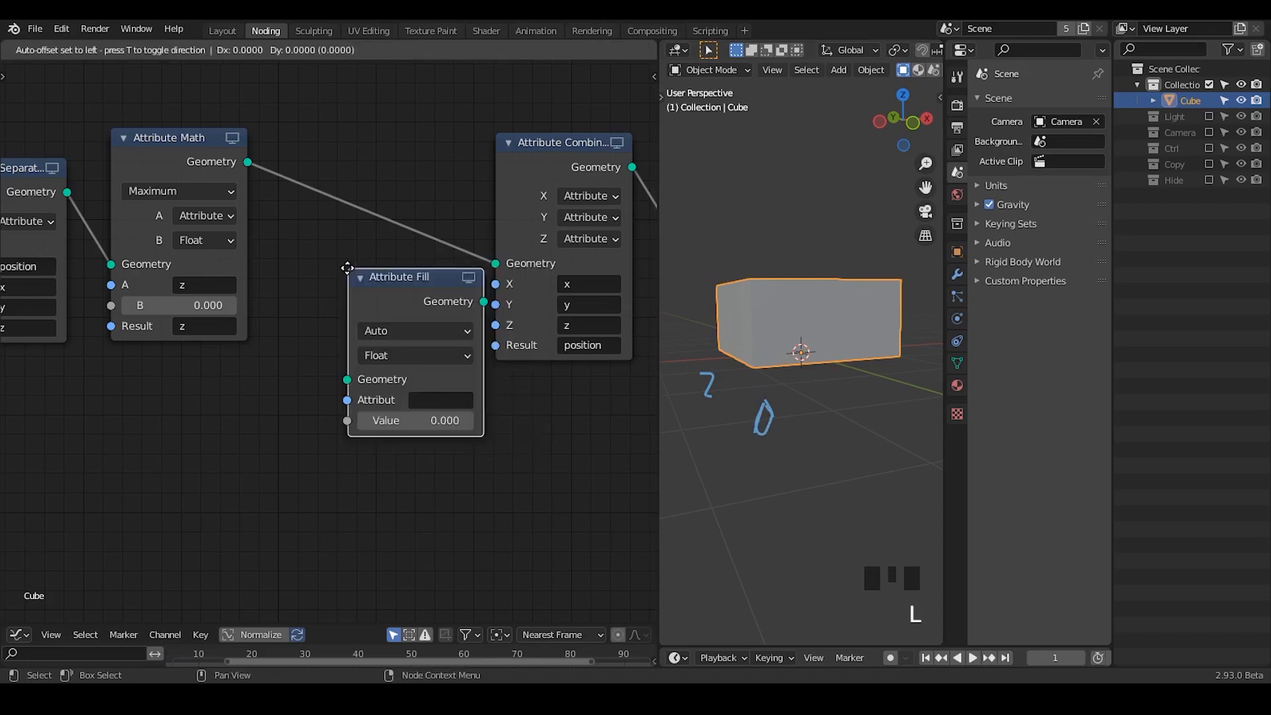
click(302, 184)
click(327, 235)
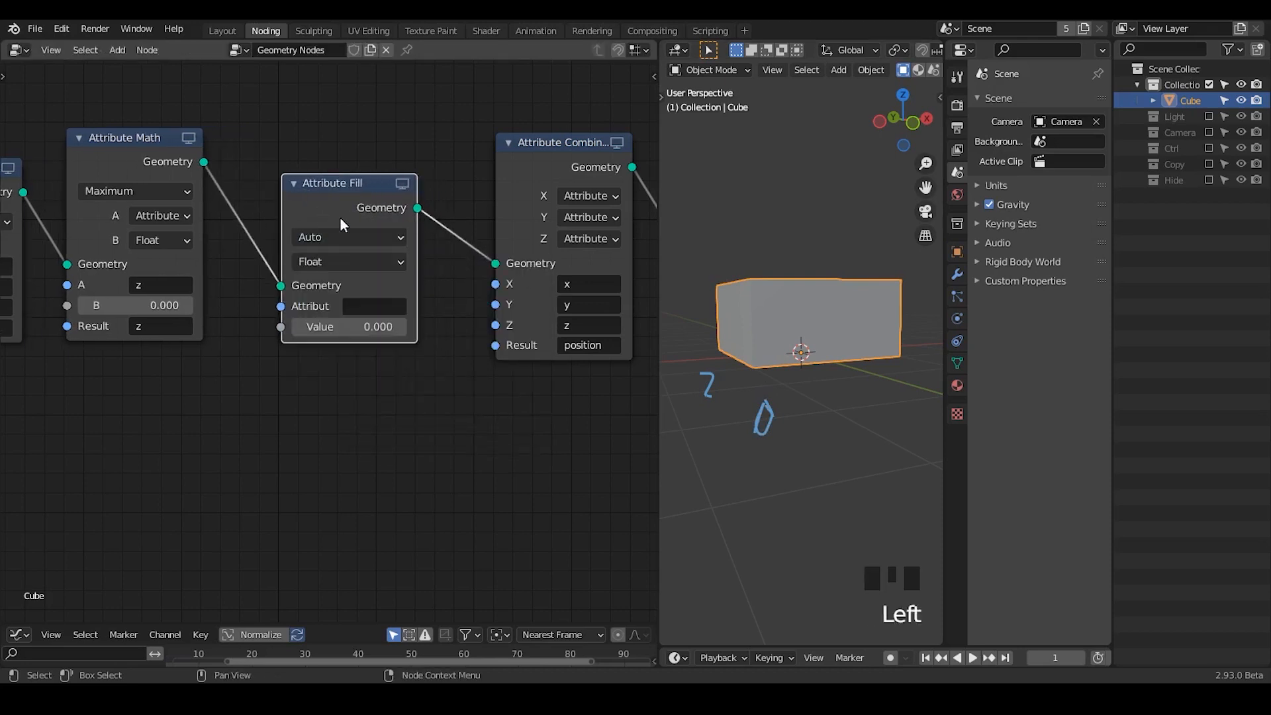
drag(340, 217, 312, 200)
- Set the Attribute Fill node's attribute to M with value 1 and move the node slightly closer to the Attribute Math node
click(315, 240)
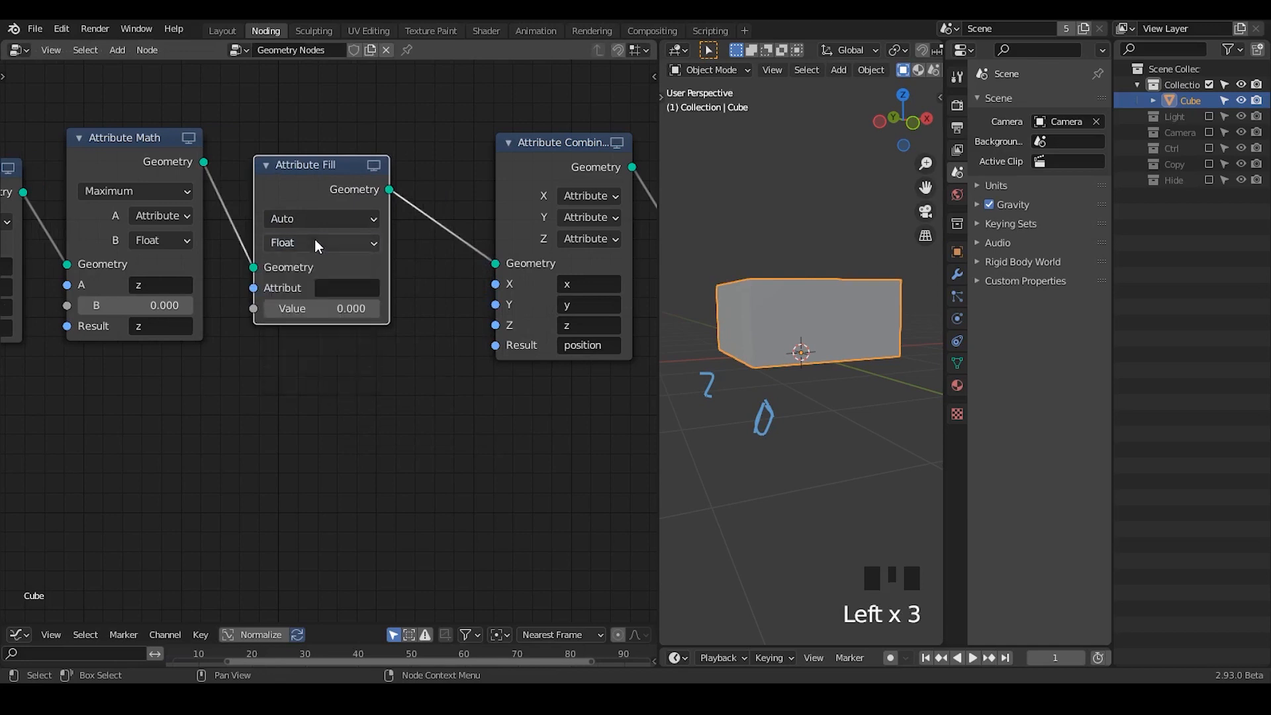
click(336, 290)
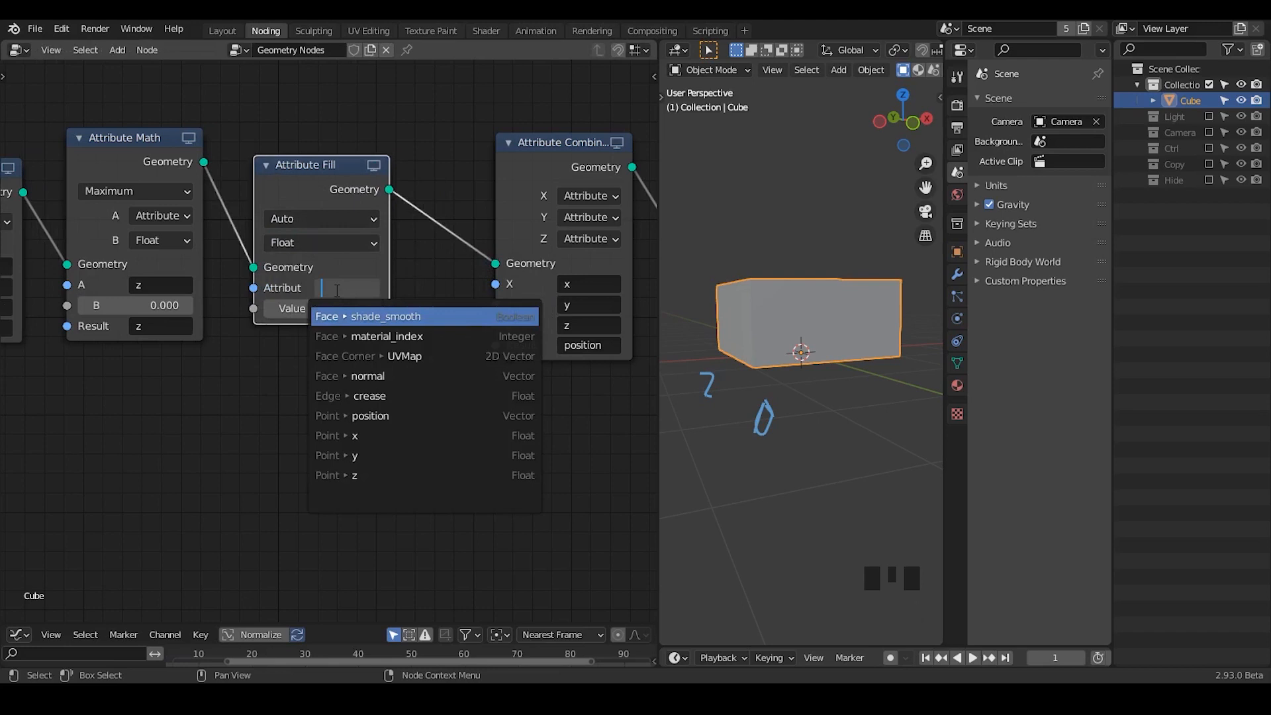
text(M)
key(Return)
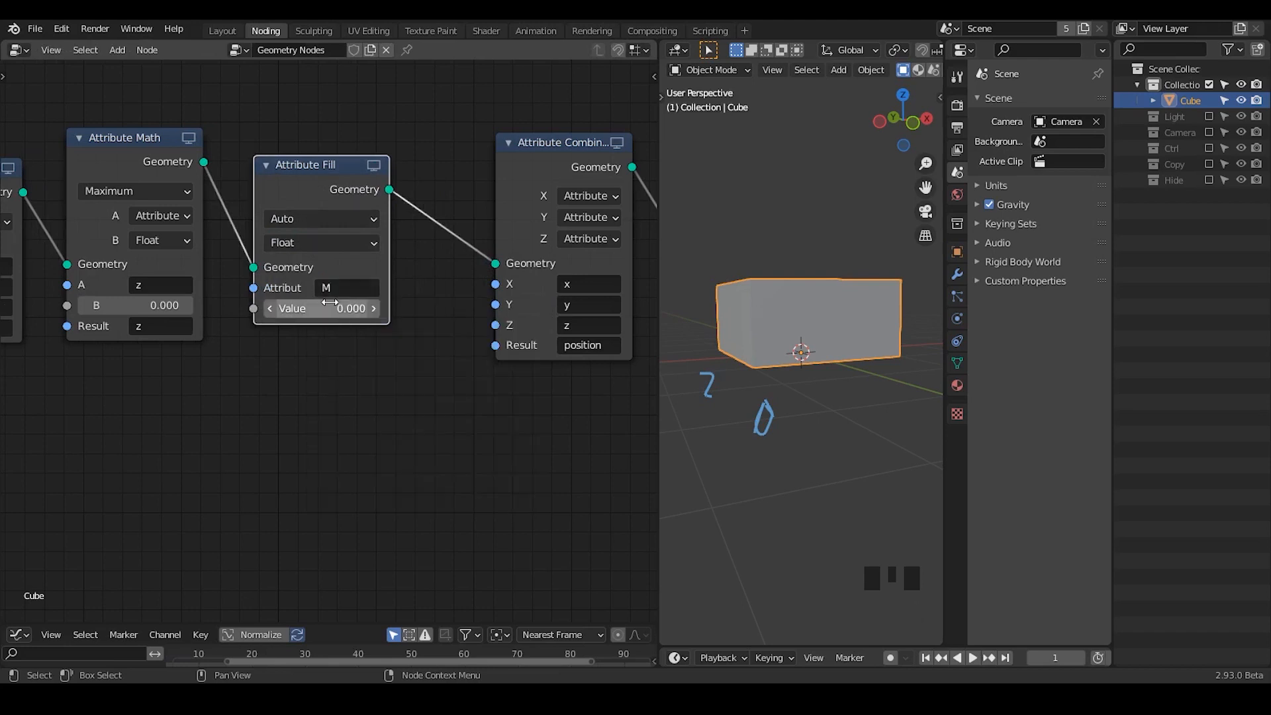
click(328, 309)
text(1)
key(Return)
drag(340, 165, 331, 165)
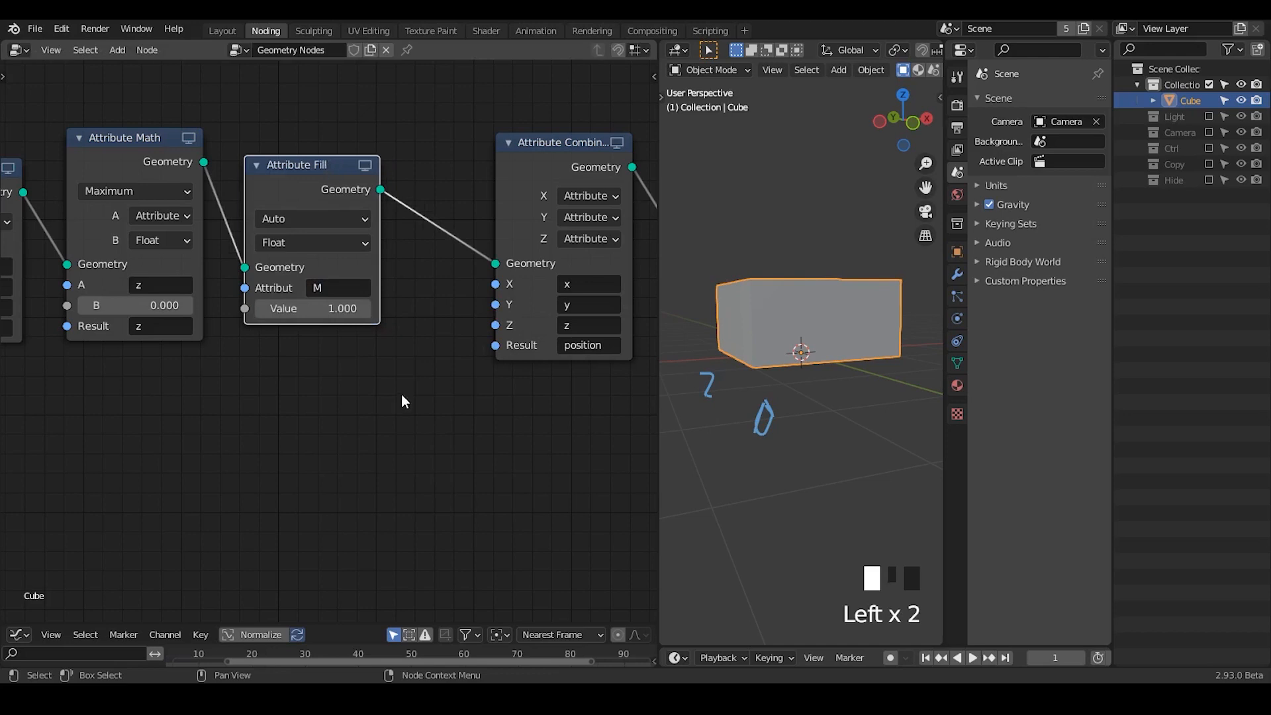
- Move the Attribute Combine XYZ and Group Output nodes farther from the Attribute Fill node
middle_drag(411, 328, 176, 365)
drag(507, 151, 292, 394)
drag(338, 200, 440, 161)
click(287, 387)
middle_drag(311, 382, 451, 366)
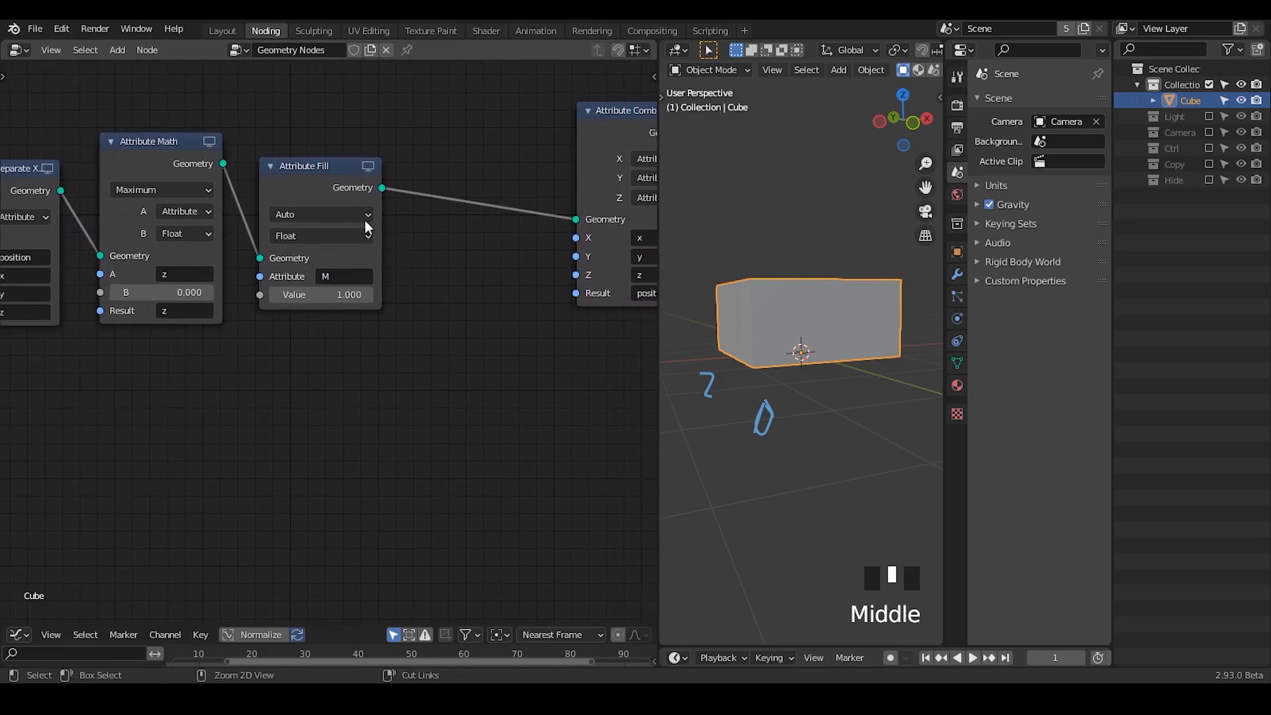
- Duplicate the Maximum Attribute Math node and place the copy on the link between Attribute Fill and Attribute Combine XYZ
key(ctrl+a)
key(Escape)
click(170, 141)
key(shift+d)
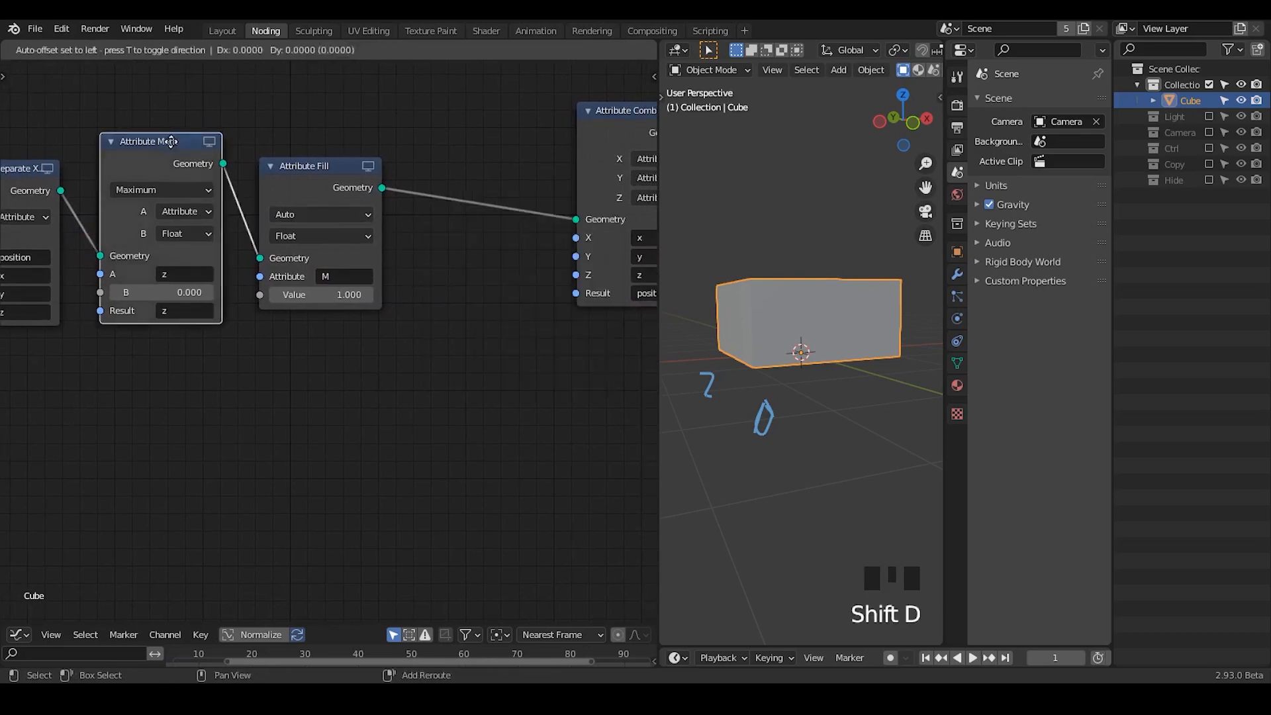
click(486, 153)
- Set the duplicated Attribute Math node to Multiply, with the attribute x as input A and as the result
click(463, 224)
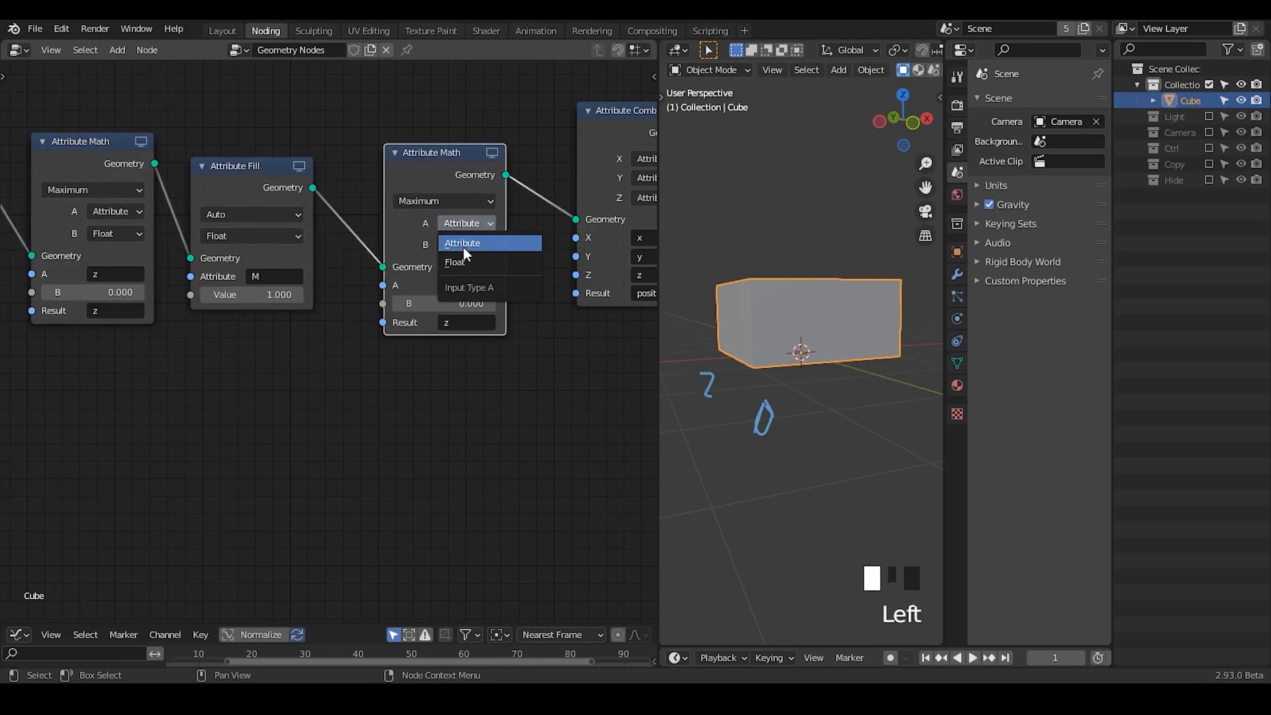
click(463, 243)
click(449, 201)
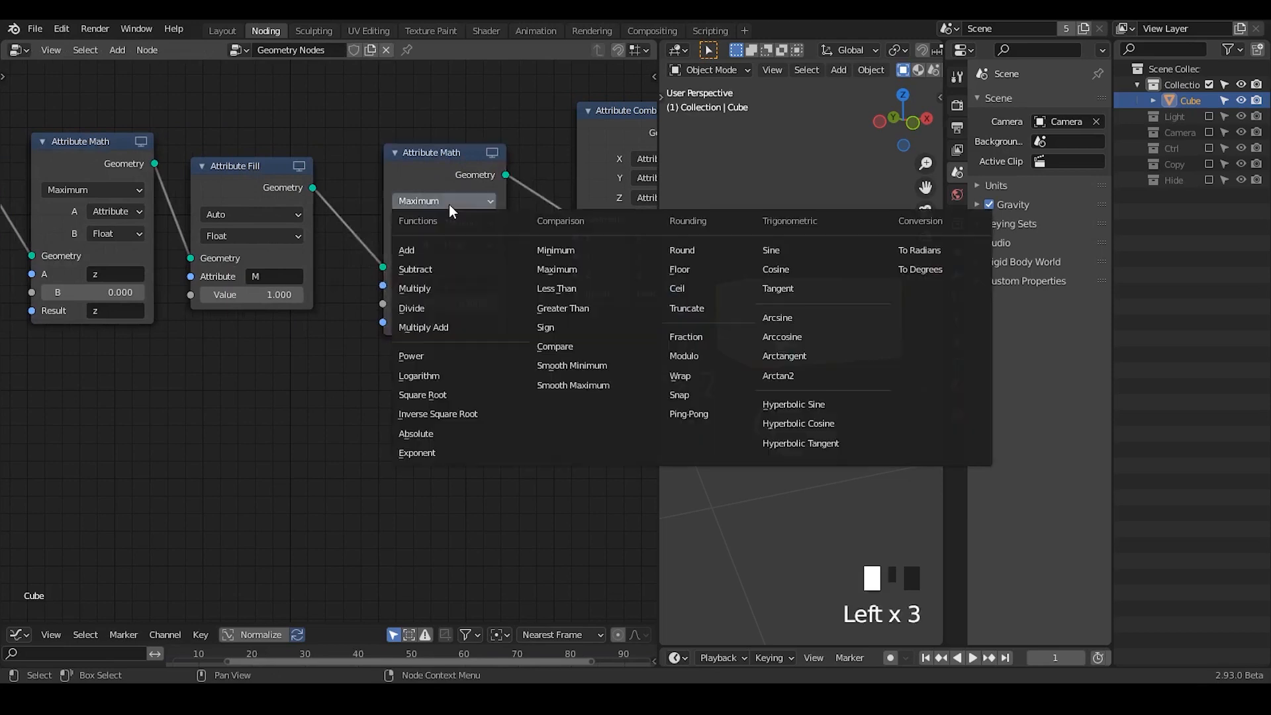
click(442, 287)
click(471, 285)
text(x)
click(505, 309)
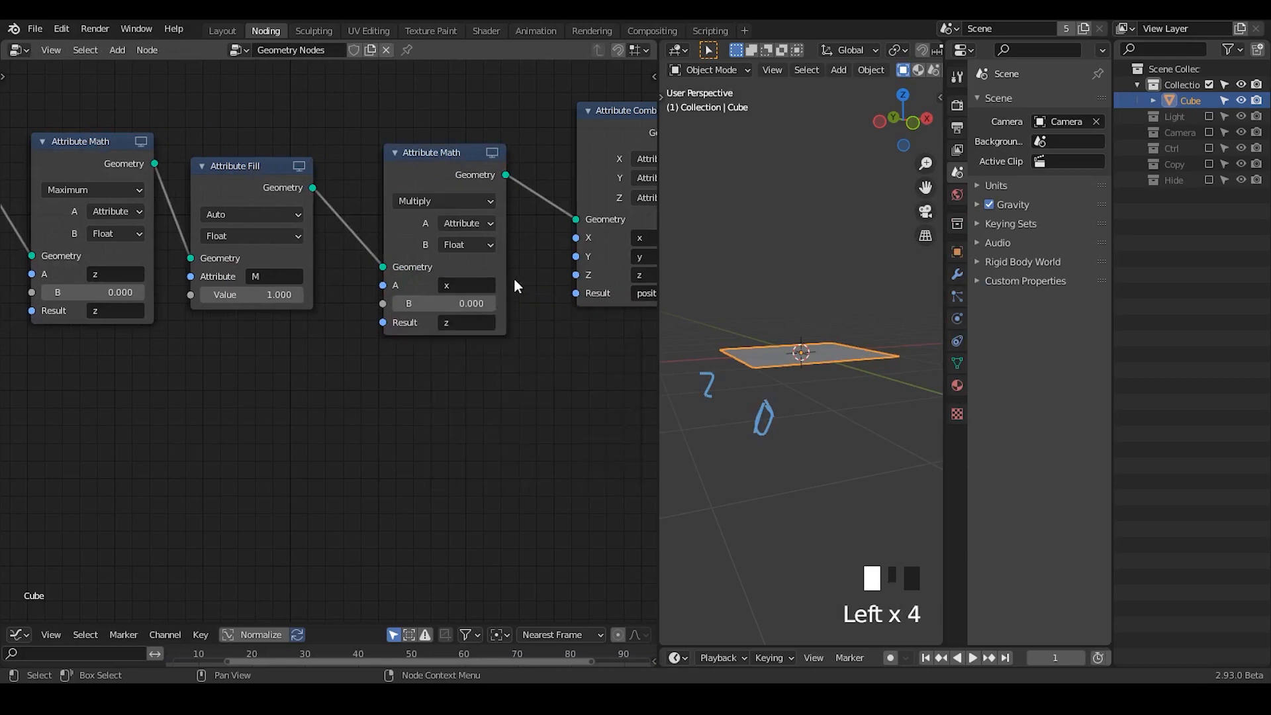
click(462, 323)
text(x)
key(Return)
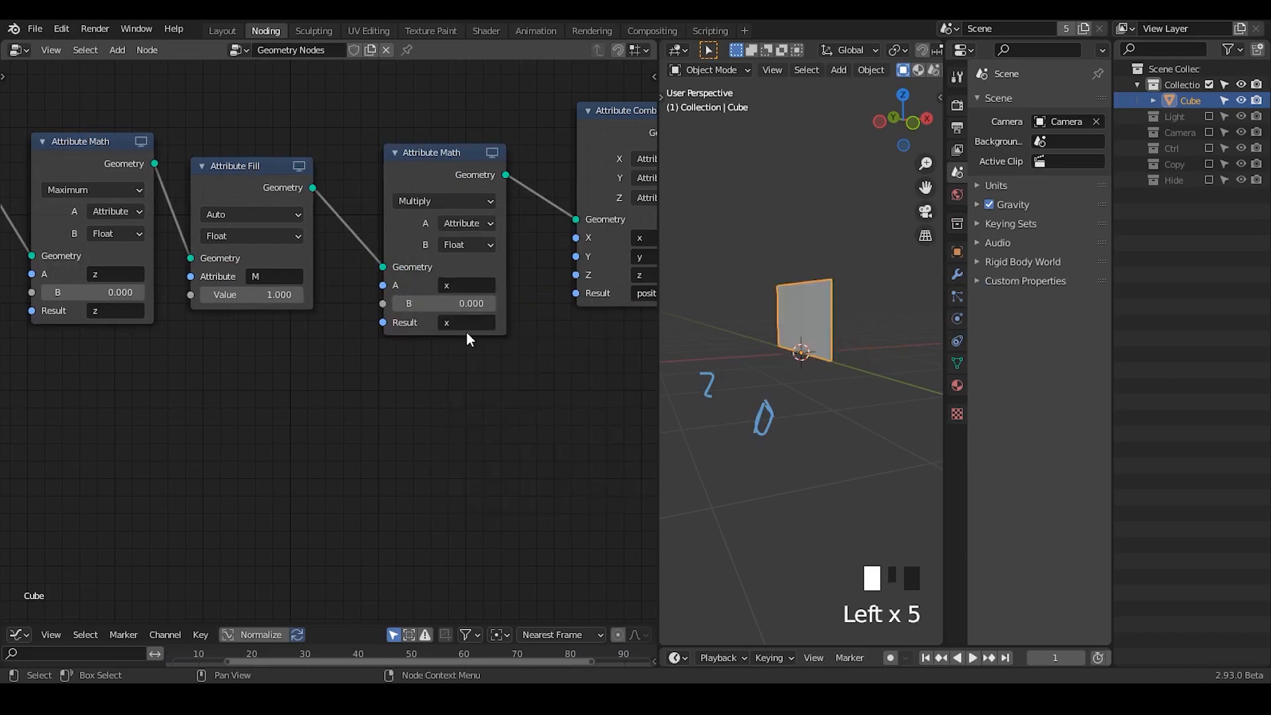
- Raise the B value of the x Multiply node to 1.000
drag(445, 303, 479, 303)
middle_drag(870, 357, 872, 420)
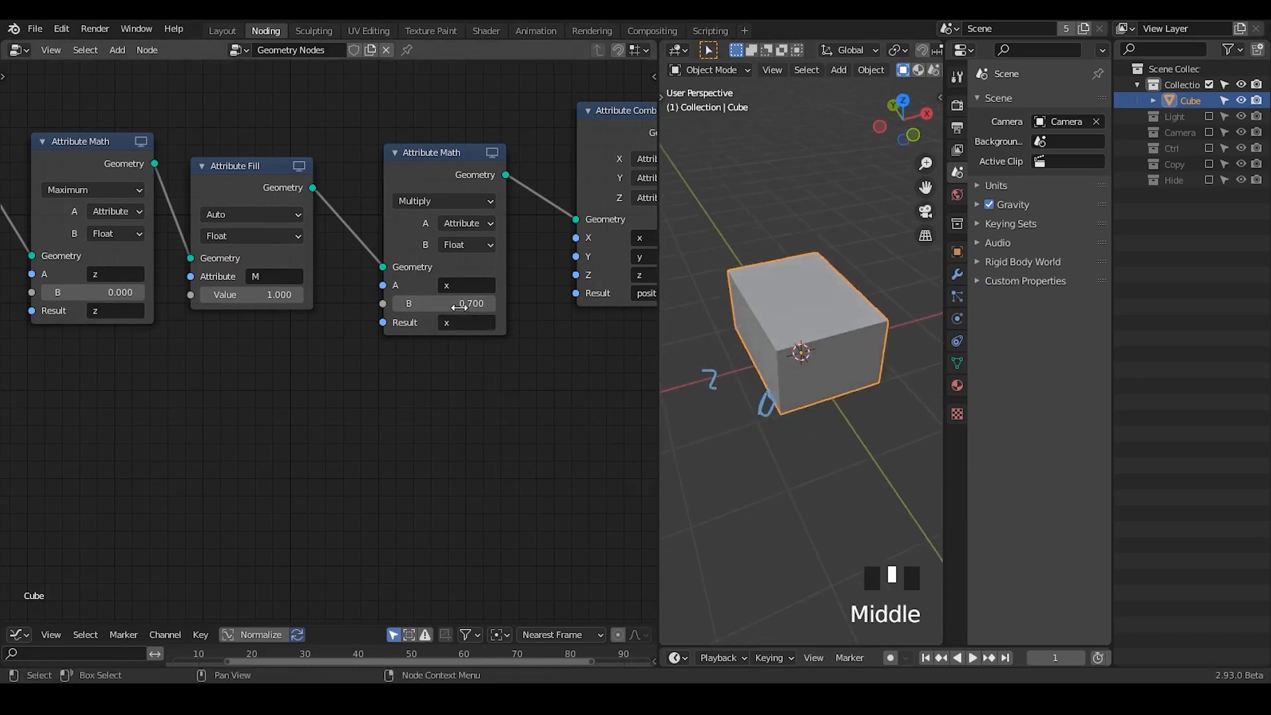
mouse_move(450, 303)
mouse_down()
mouse_move(477, 303)
mouse_move(430, 304)
mouse_move(463, 303)
mouse_up()
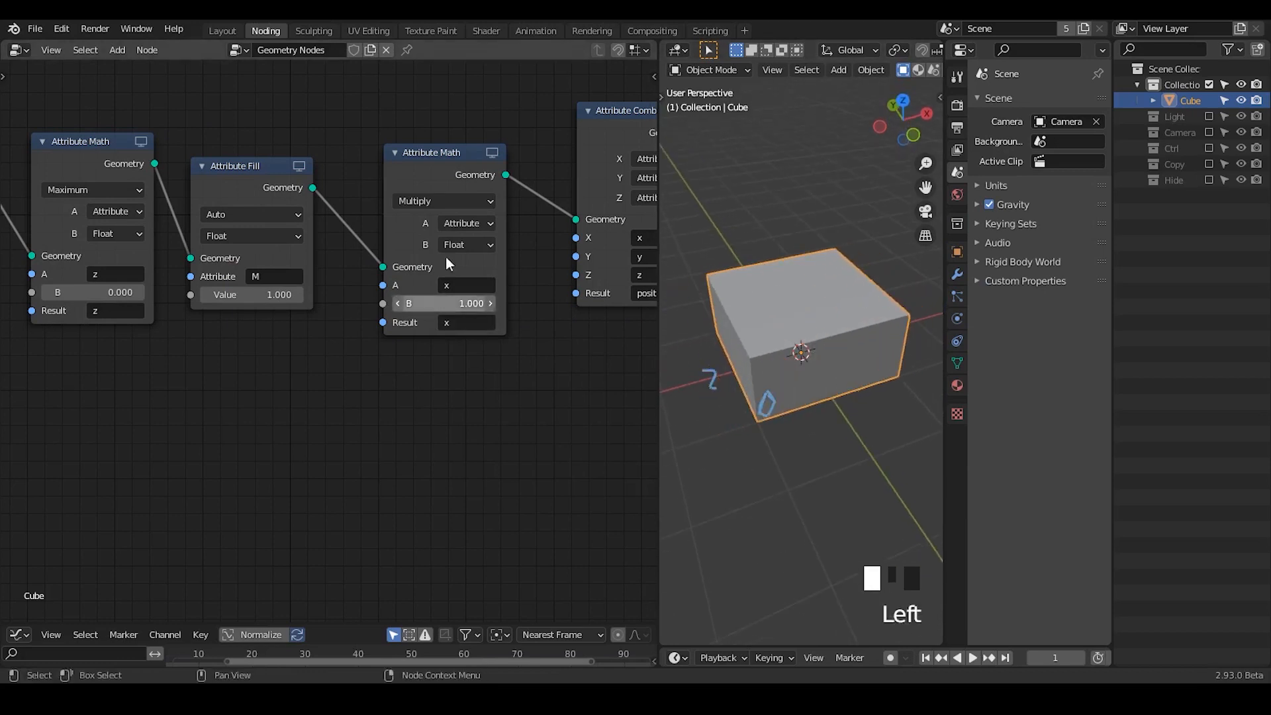
- Duplicate the x Multiply node and place the copy on the link before the Attribute Combine XYZ node
drag(419, 146, 391, 143)
key(shift+d)
click(419, 153)
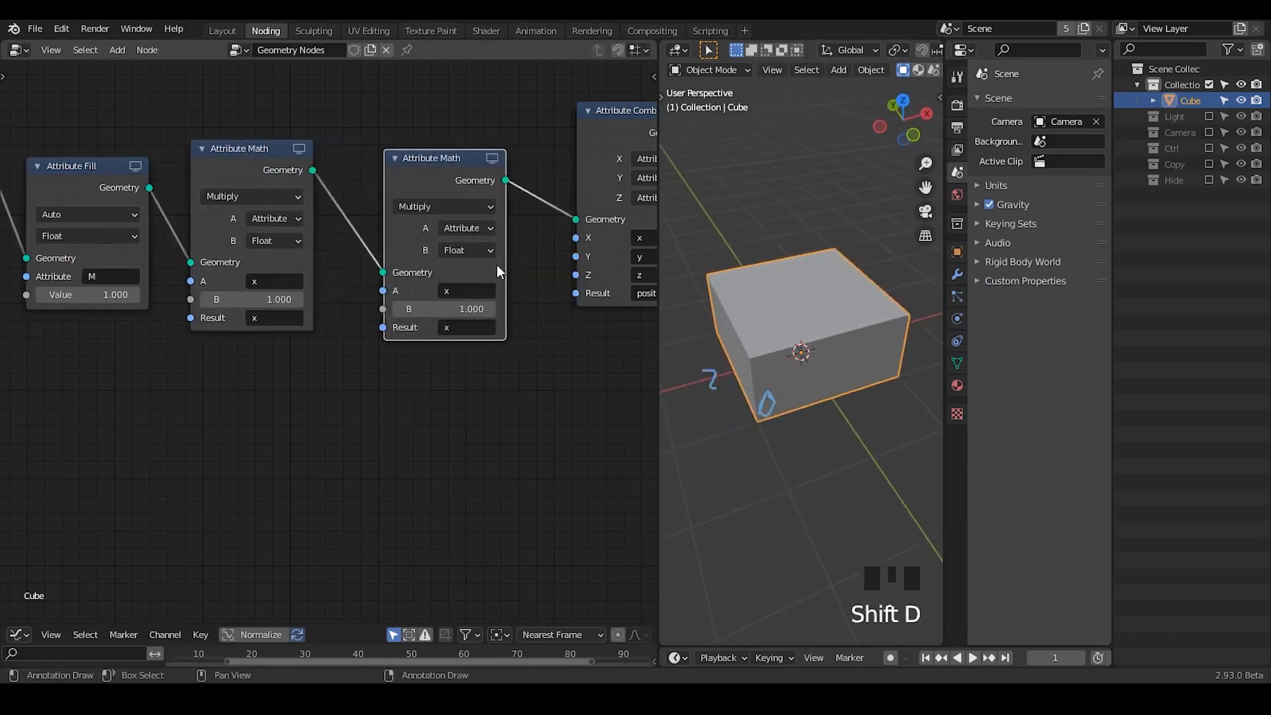
- Set input A and the result of the second Multiply node to y
click(467, 290)
text(Y)
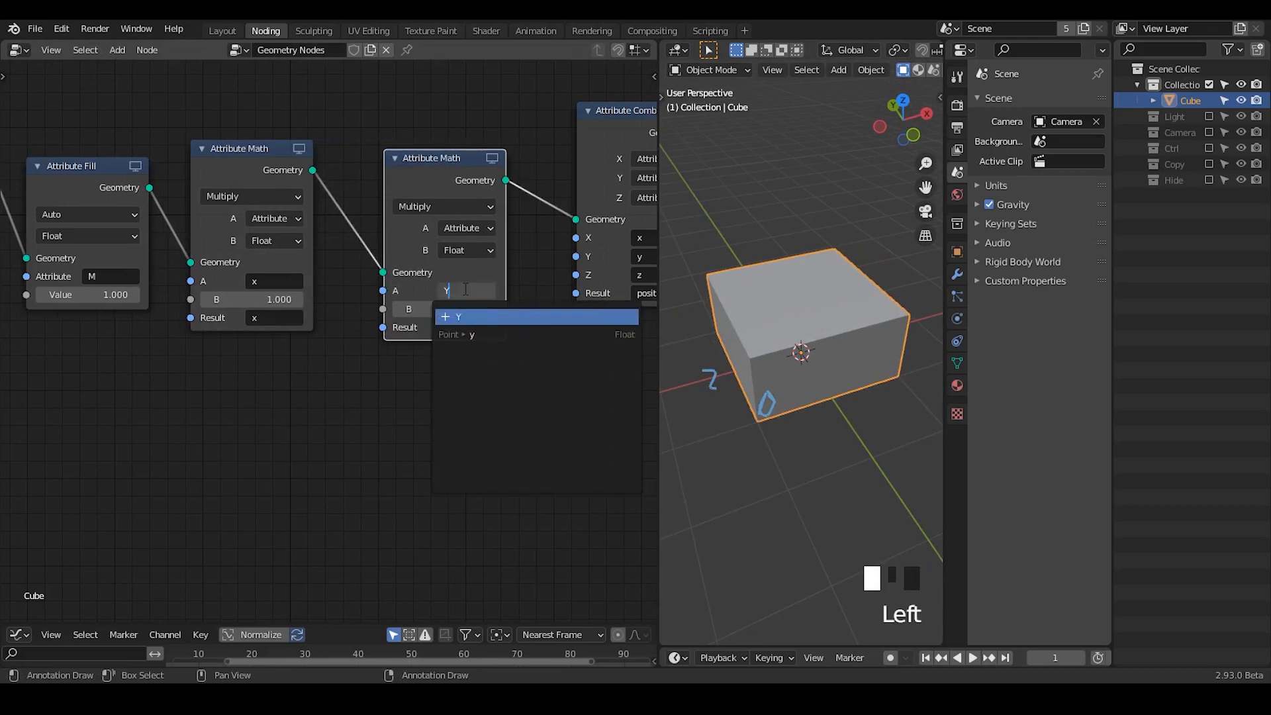
key(Return)
drag(463, 308, 445, 308)
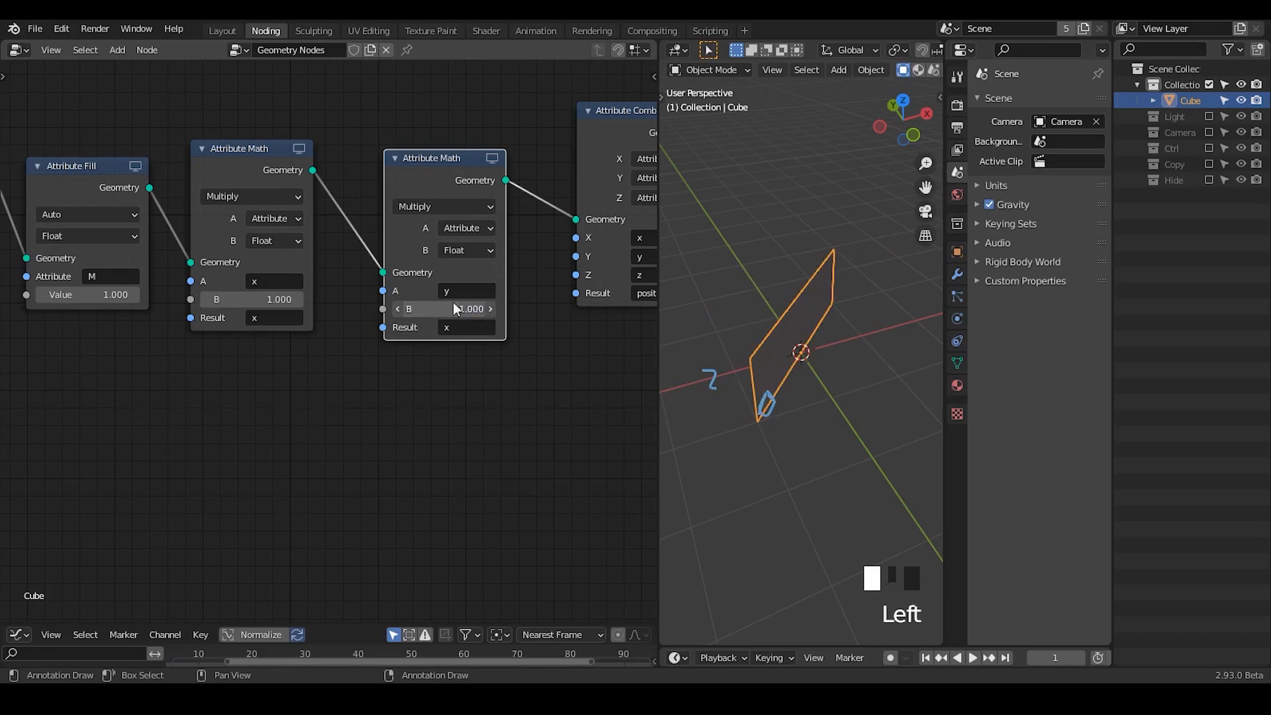
click(460, 327)
click(463, 355)
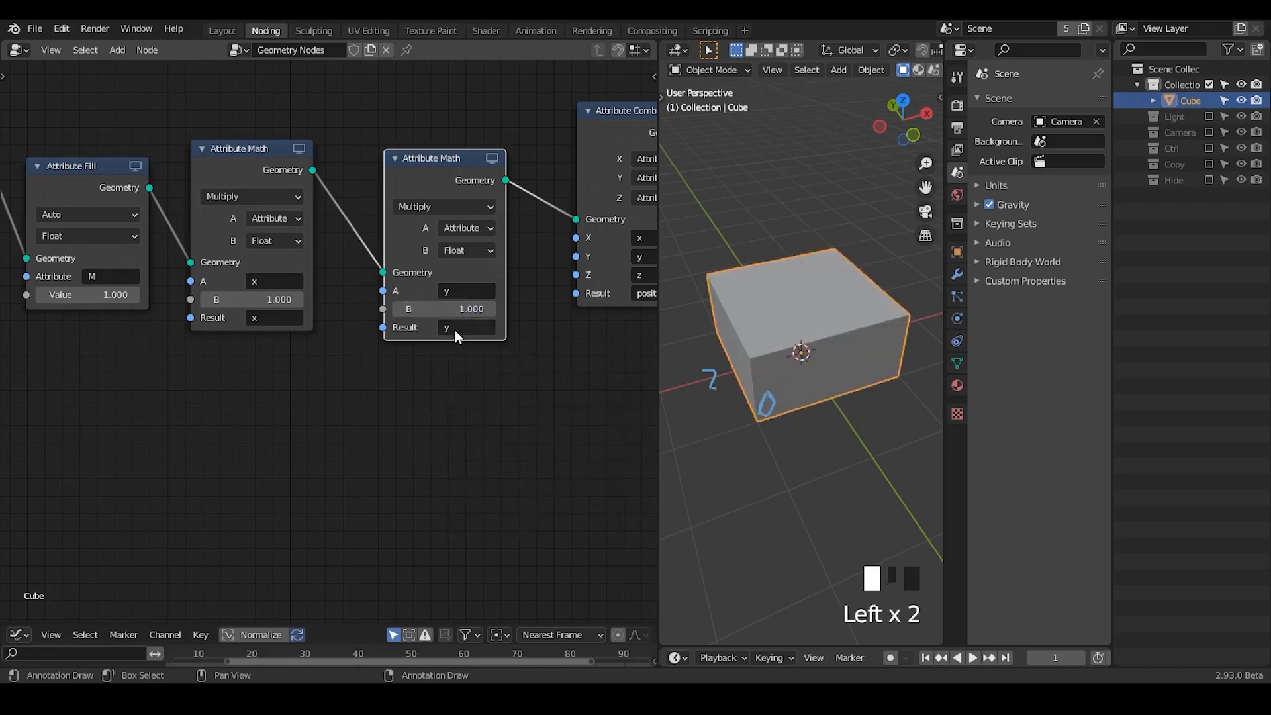
- Set the y Multiply node's B value to 1.100 and move the node slightly upward
mouse_move(453, 309)
mouse_down()
mouse_move(475, 308)
mouse_move(454, 308)
mouse_up()
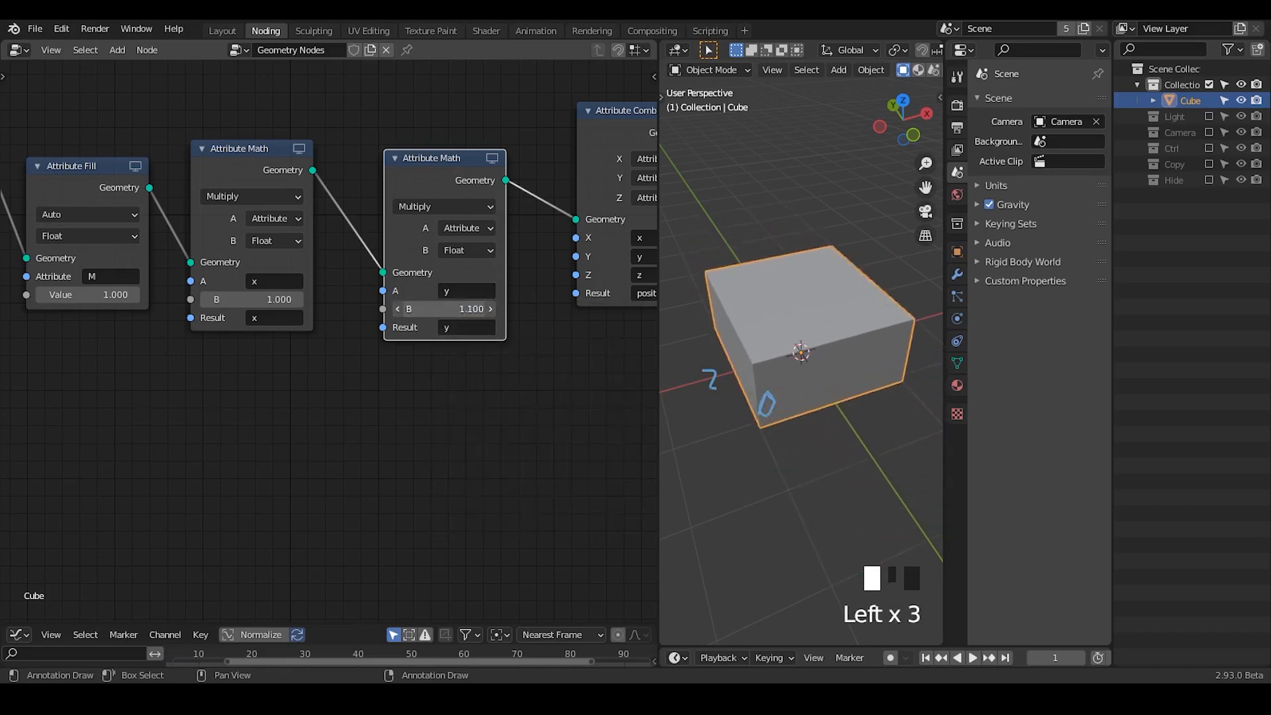
middle_drag(383, 351, 491, 322)
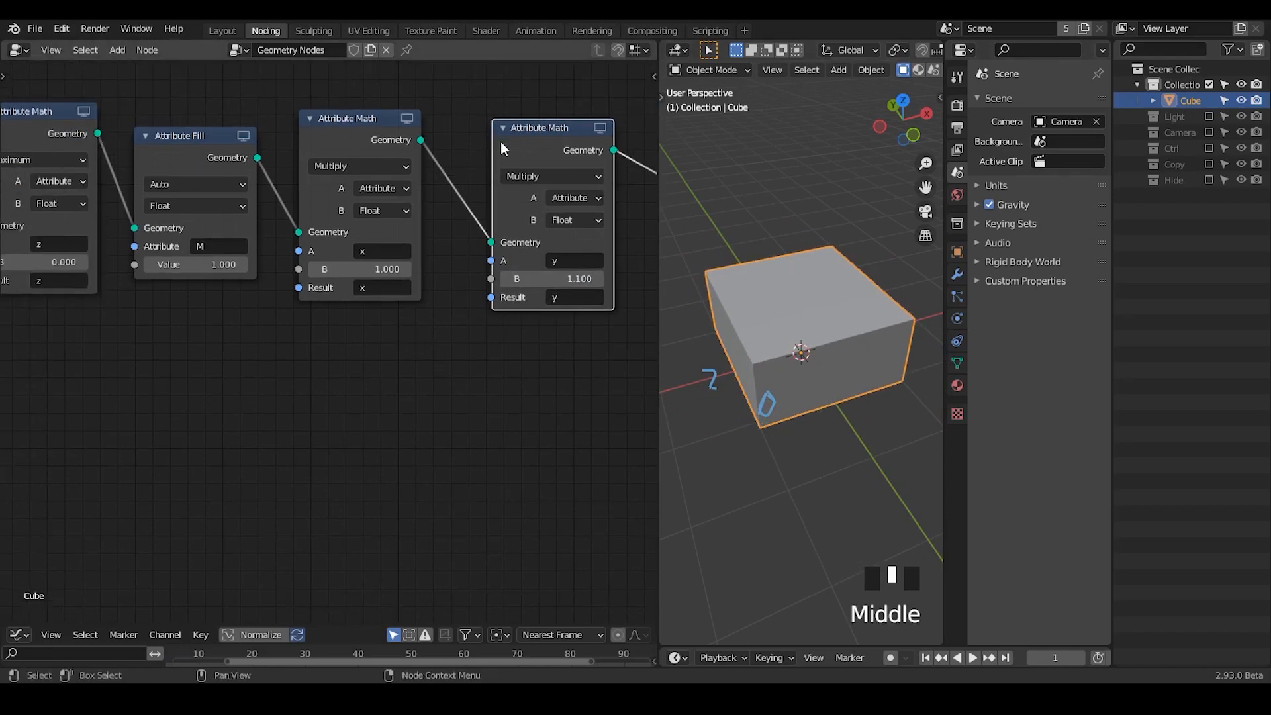
drag(500, 141, 503, 124)
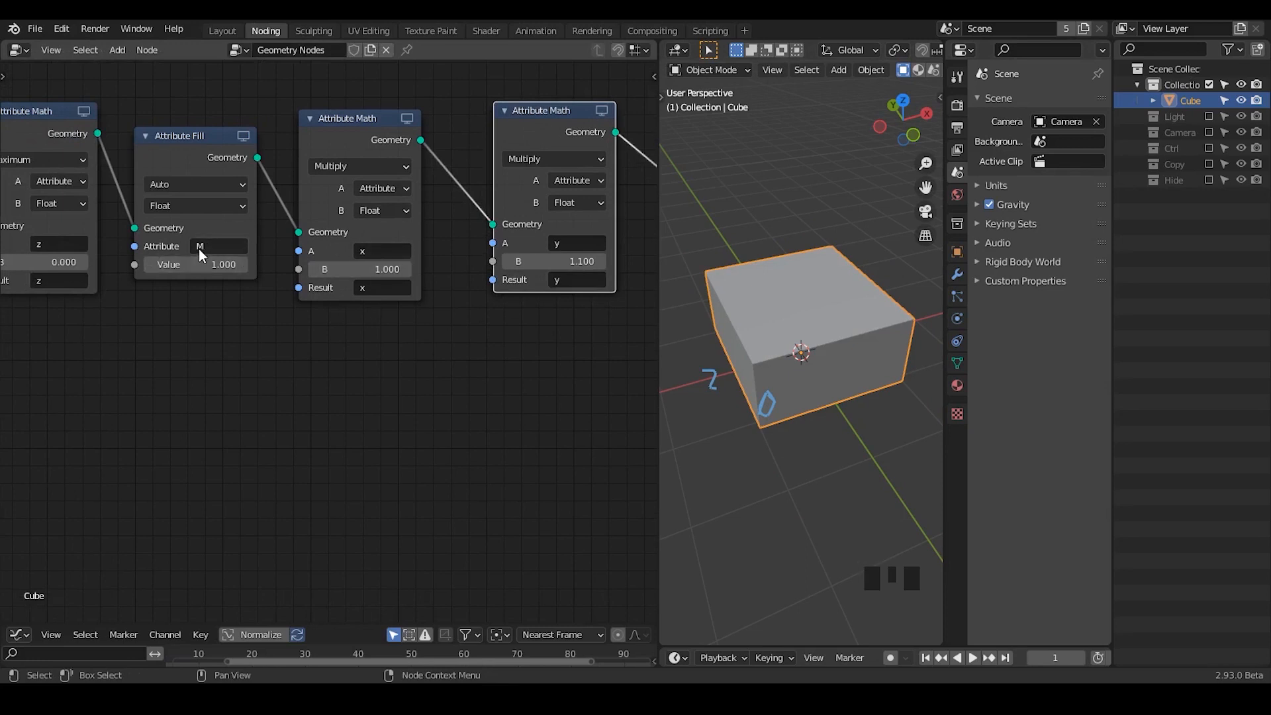
- Erase the handwritten z and 0 annotations below the cube
middle_drag(806, 418, 775, 370)
right_drag(776, 371, 727, 396)
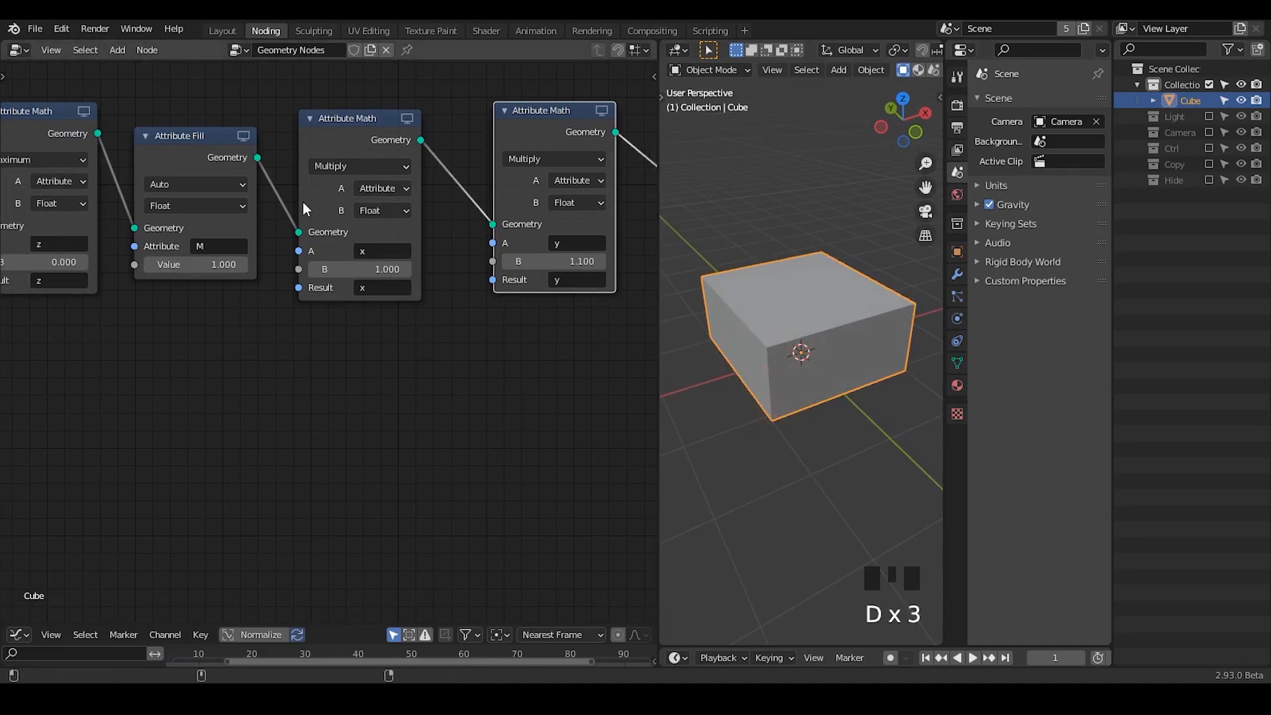
- Move the x Multiply node closer to the y Multiply node, then duplicate it onto the link after the Attribute Fill node
click(347, 166)
click(348, 162)
click(351, 166)
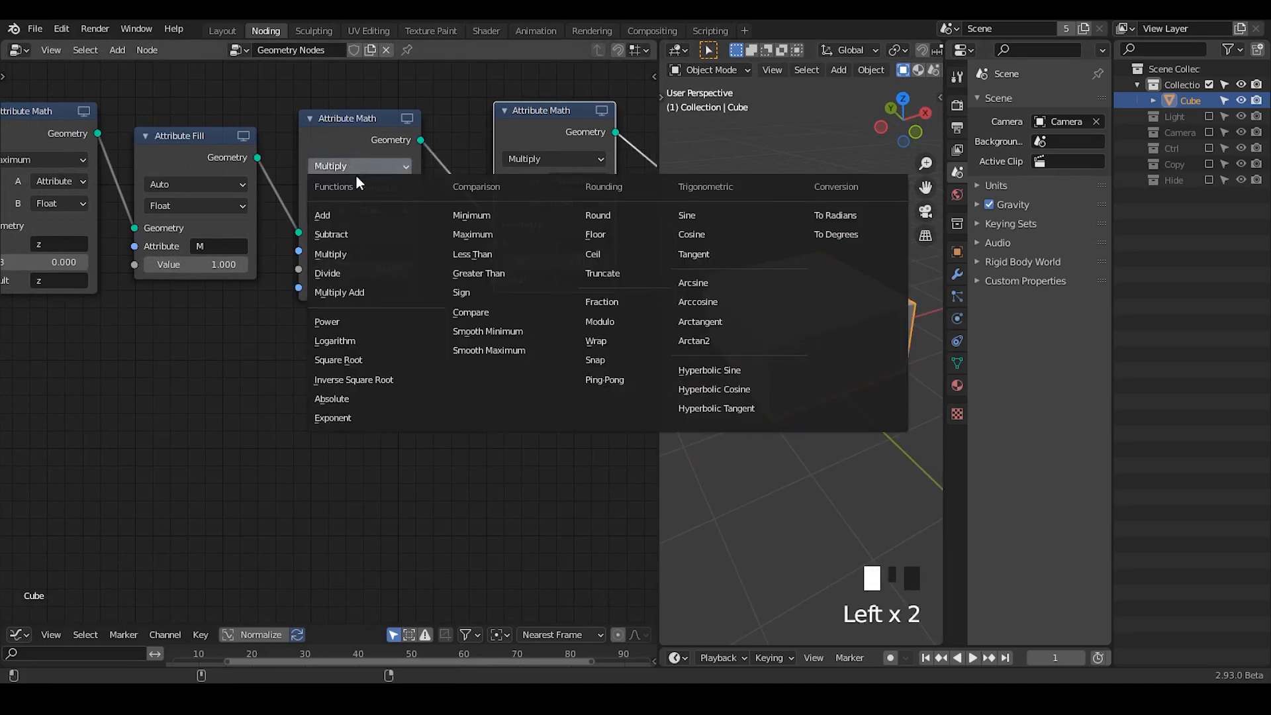
click(355, 130)
drag(354, 130, 398, 124)
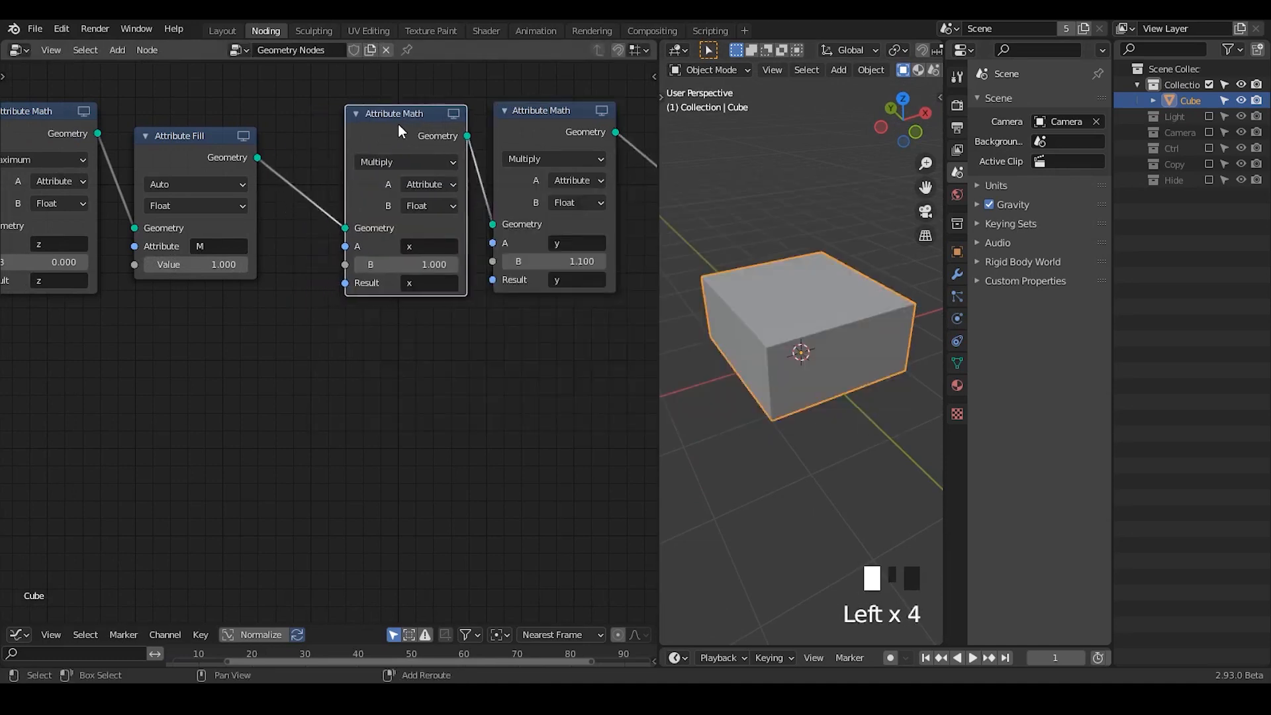
key(shift+d)
click(206, 134)
middle_drag(220, 348, 458, 348)
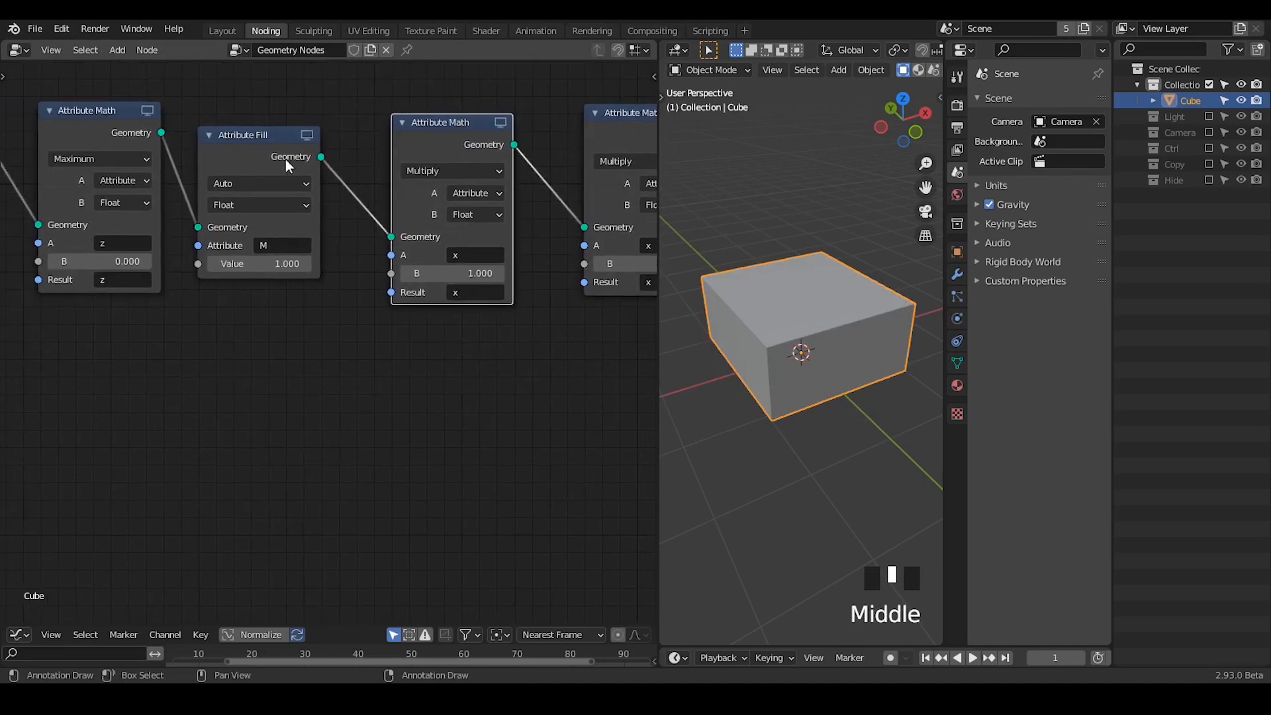
- Add an Attribute Map Range node on the link between the Attribute Fill node and the first x Multiply node
mouse_move(249, 138)
mouse_down()
mouse_move(258, 130)
mouse_move(241, 138)
mouse_up()
key(ctrl+a)
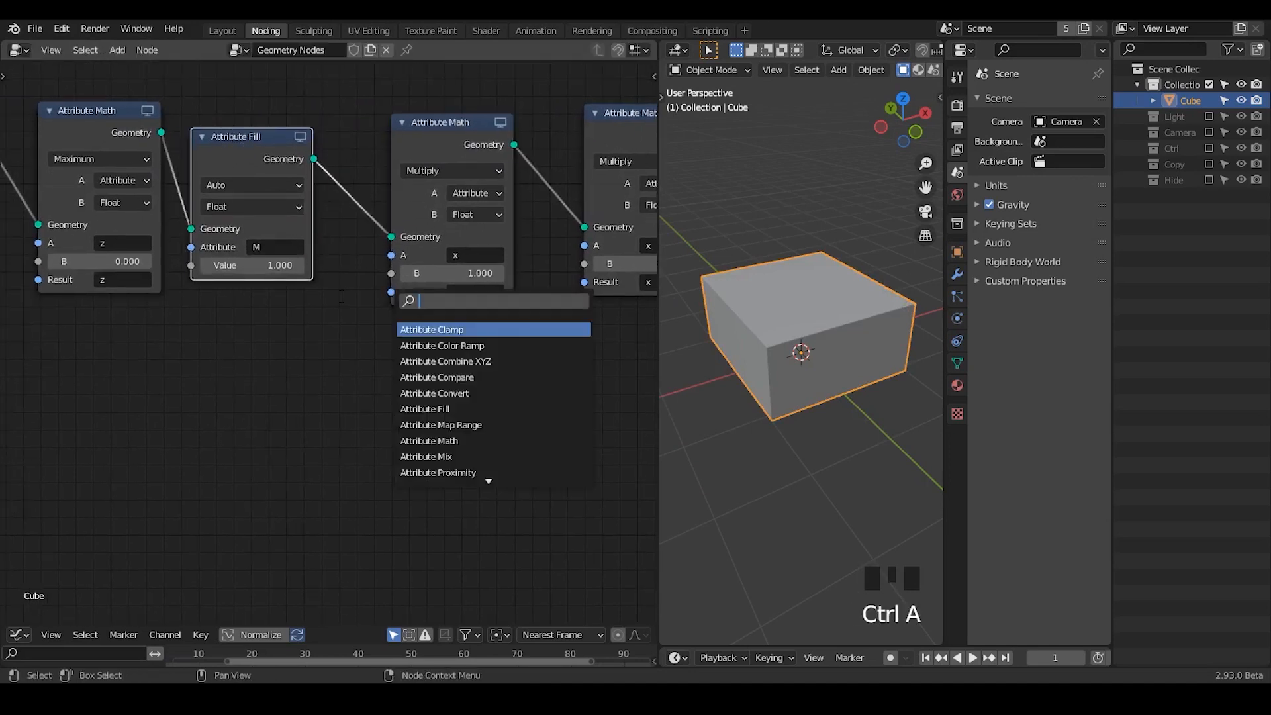
text(color)
key(BackSpace)
key(BackSpace)
key(BackSpace)
key(BackSpace)
key(BackSpace)
text(ma)
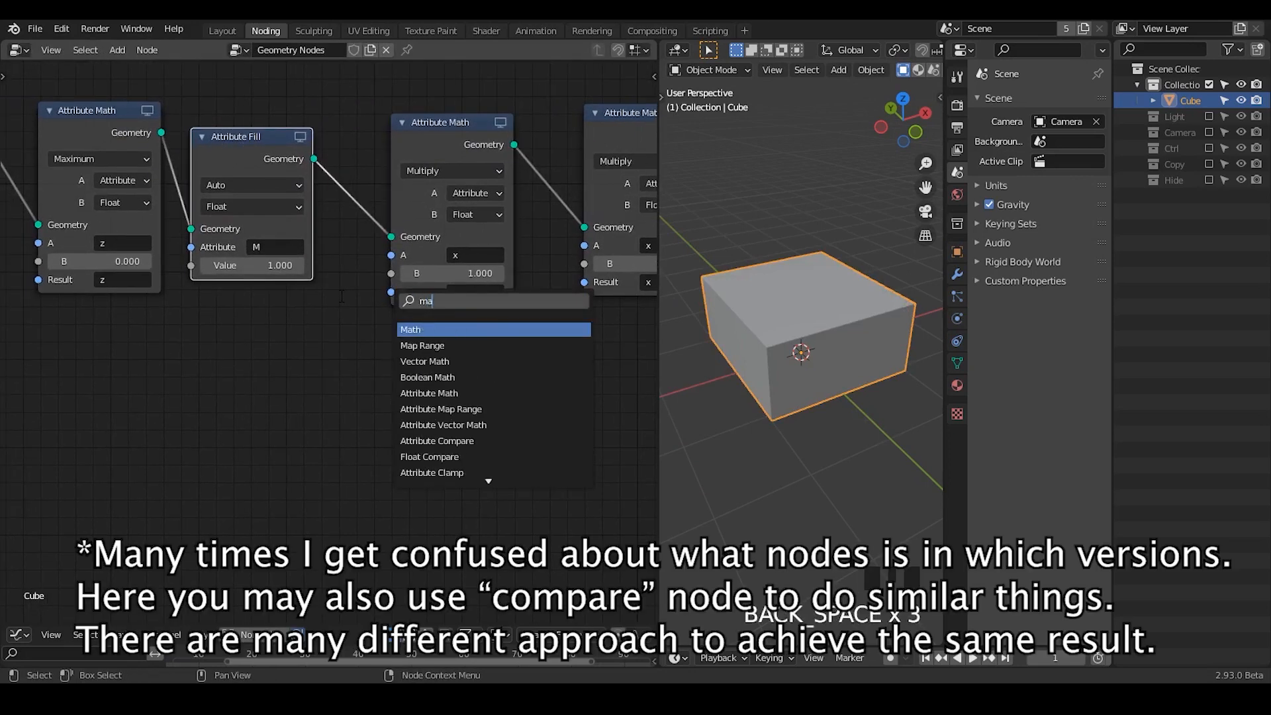
text(p)
key(Down)
key(Return)
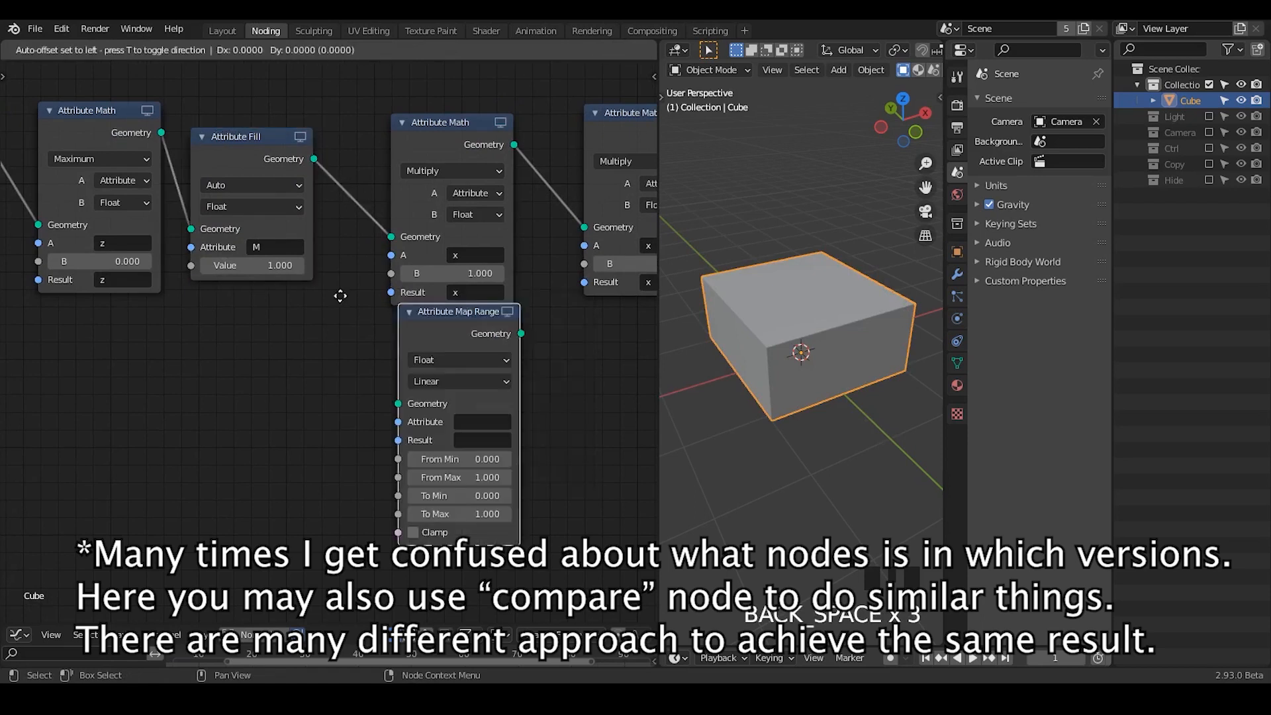
click(289, 126)
mouse_move(397, 395)
middle_down()
mouse_move(232, 394)
mouse_move(456, 355)
mouse_move(416, 397)
middle_up()
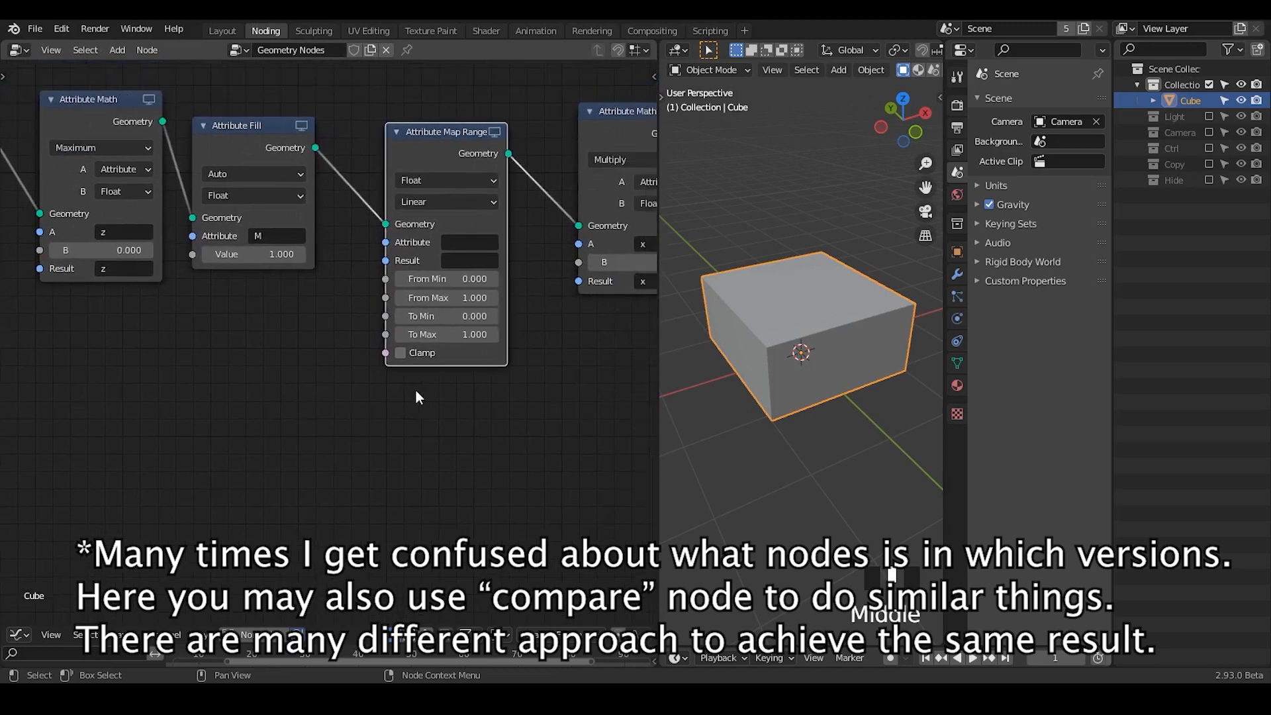
- Set the Map Range node's attribute to z, its To Min to 1 and its To Max to 0
click(467, 242)
click(463, 269)
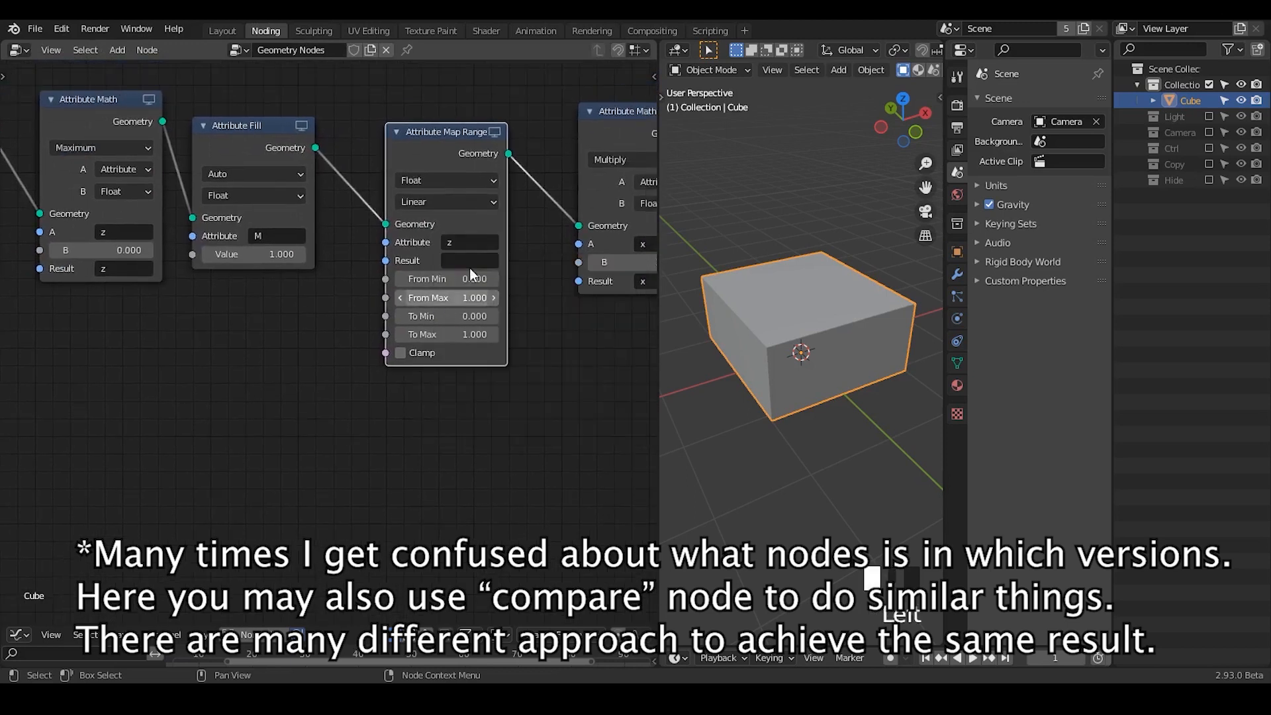
click(469, 320)
text(1)
key(Return)
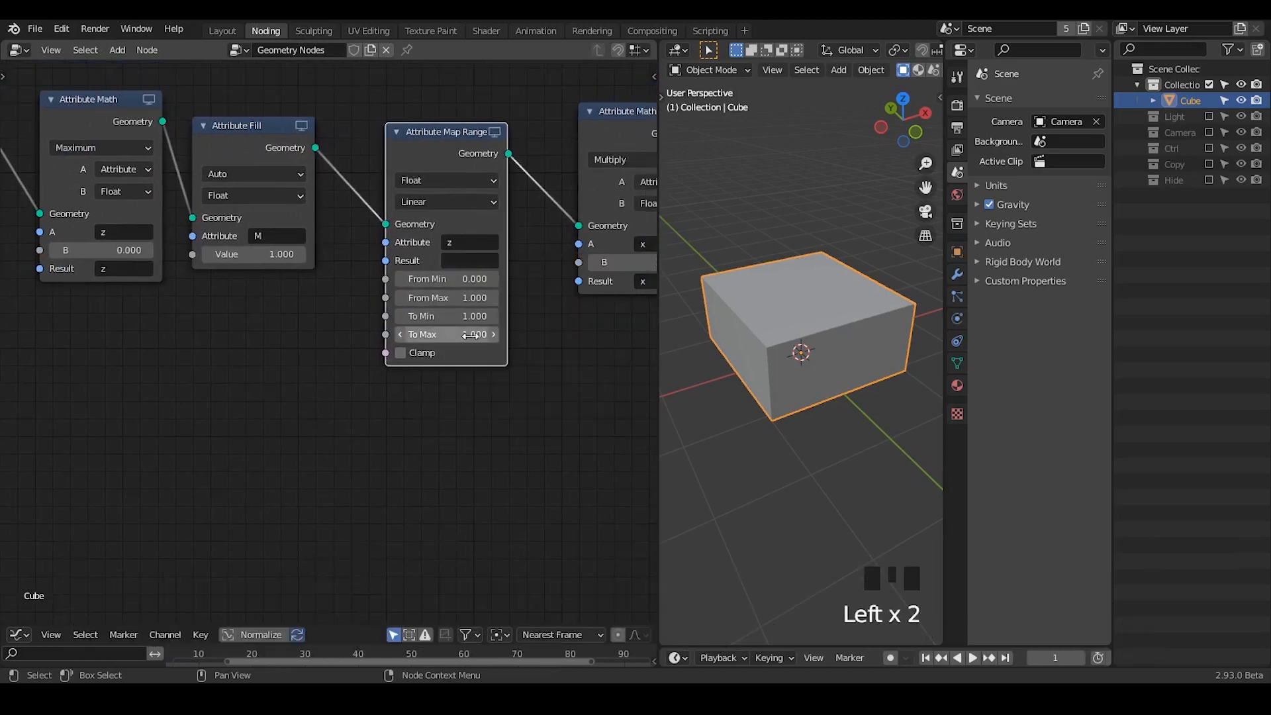
click(470, 335)
text(0)
key(Return)
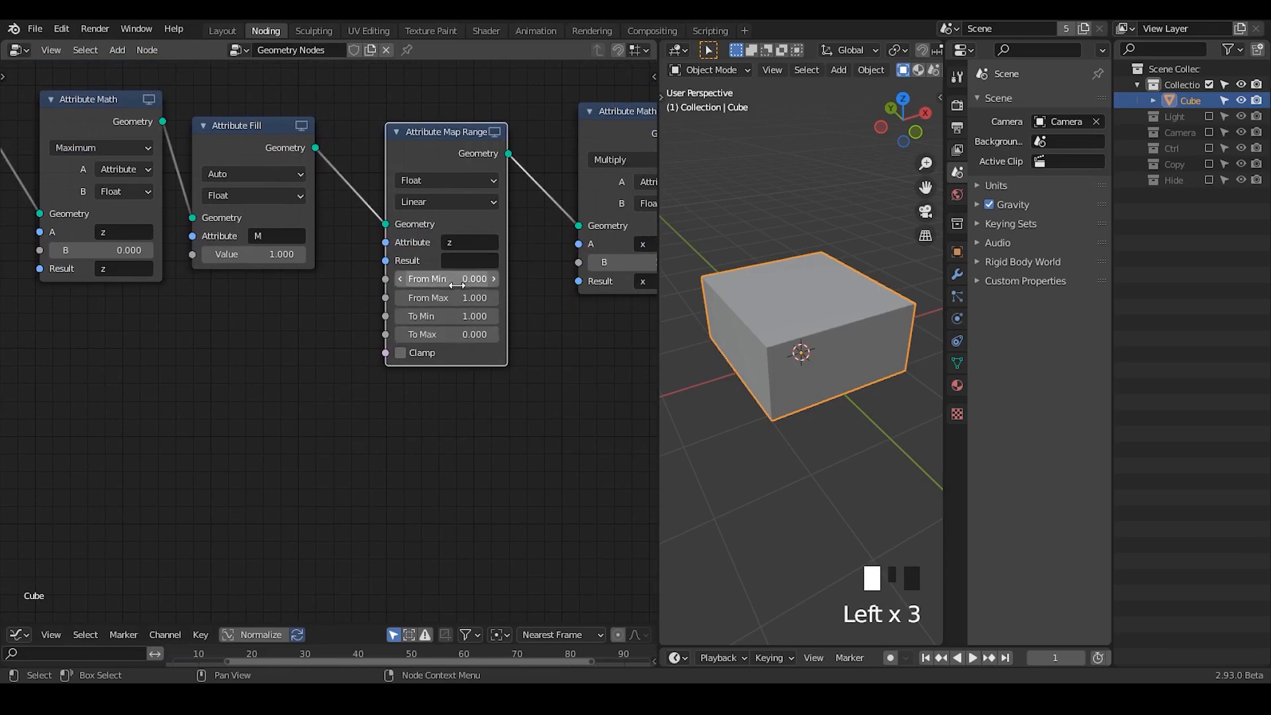
- Draw a small handwritten annotation mark just below the cube's lower front corner
middle_drag(783, 375, 774, 335)
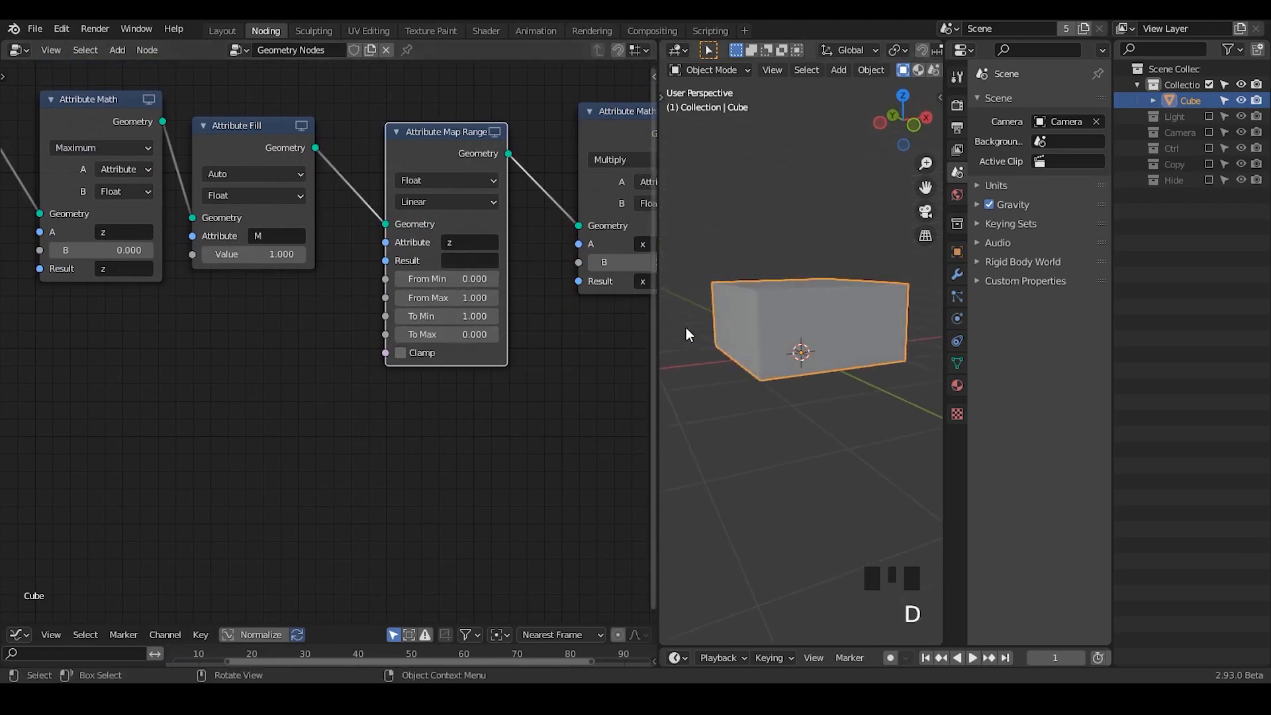
mouse_move(686, 328)
mouse_down()
mouse_move(828, 428)
mouse_move(905, 350)
mouse_move(730, 348)
mouse_up()
mouse_move(712, 348)
right_down()
mouse_move(740, 337)
mouse_move(840, 420)
right_up()
drag(729, 407, 741, 392)
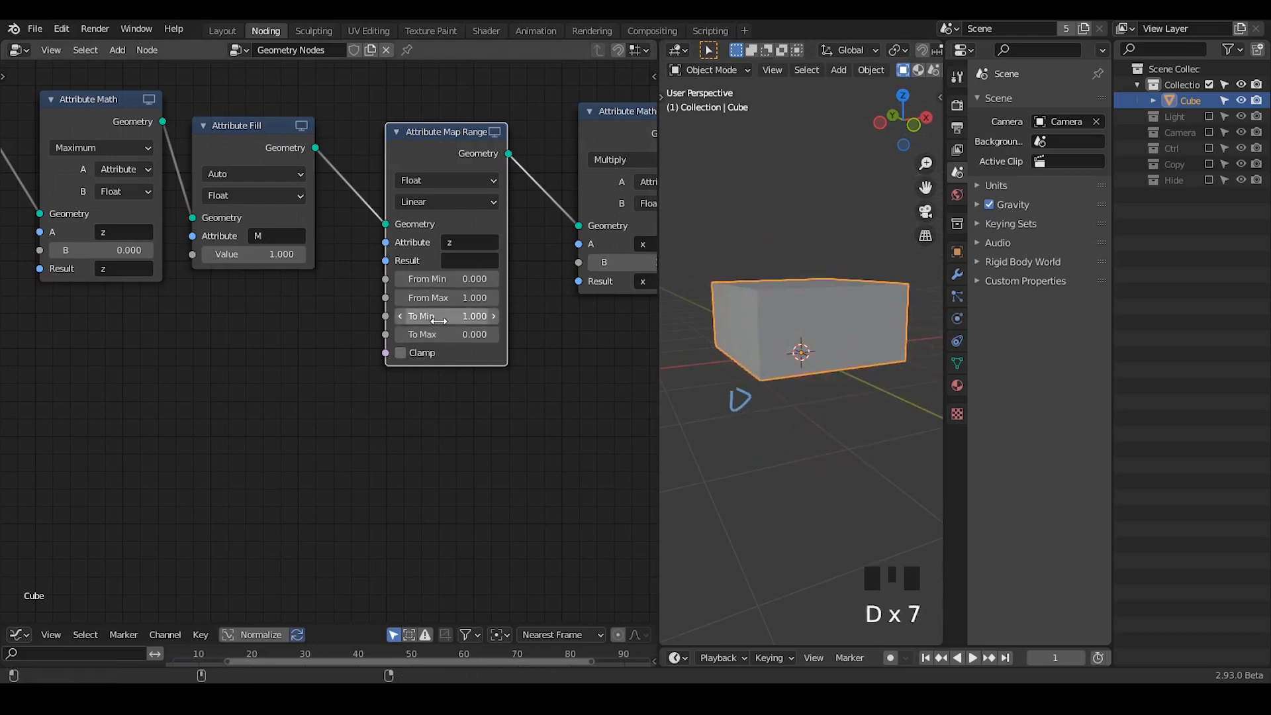
- Set the Map Range node's result to z and move the node slightly upward
click(455, 260)
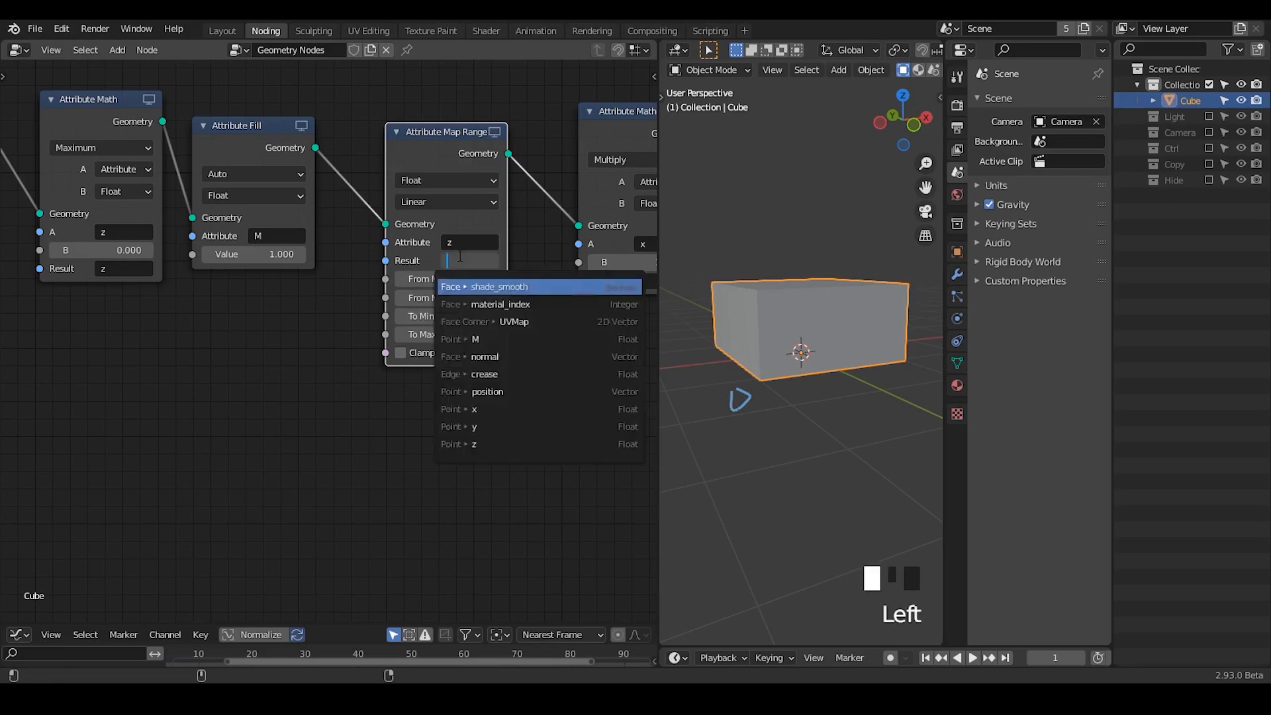
text(z)
key(Return)
drag(437, 146, 425, 126)
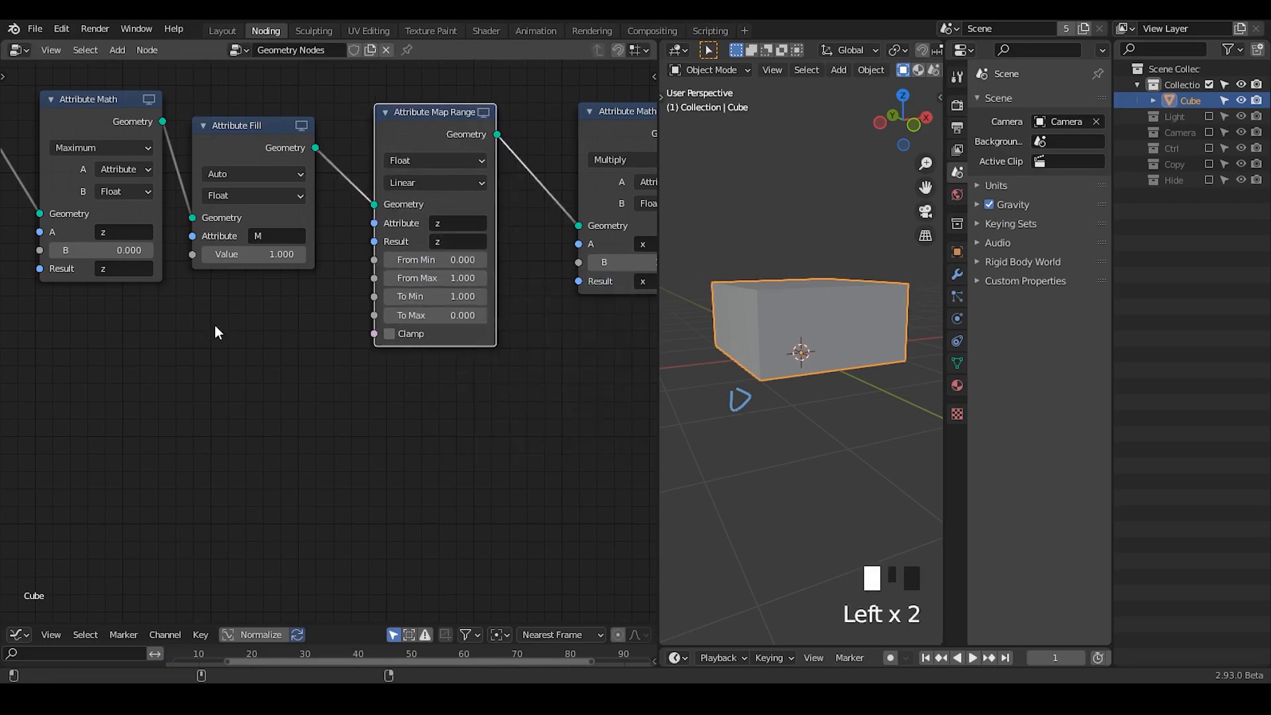
middle_drag(213, 331, 432, 302)
click(336, 249)
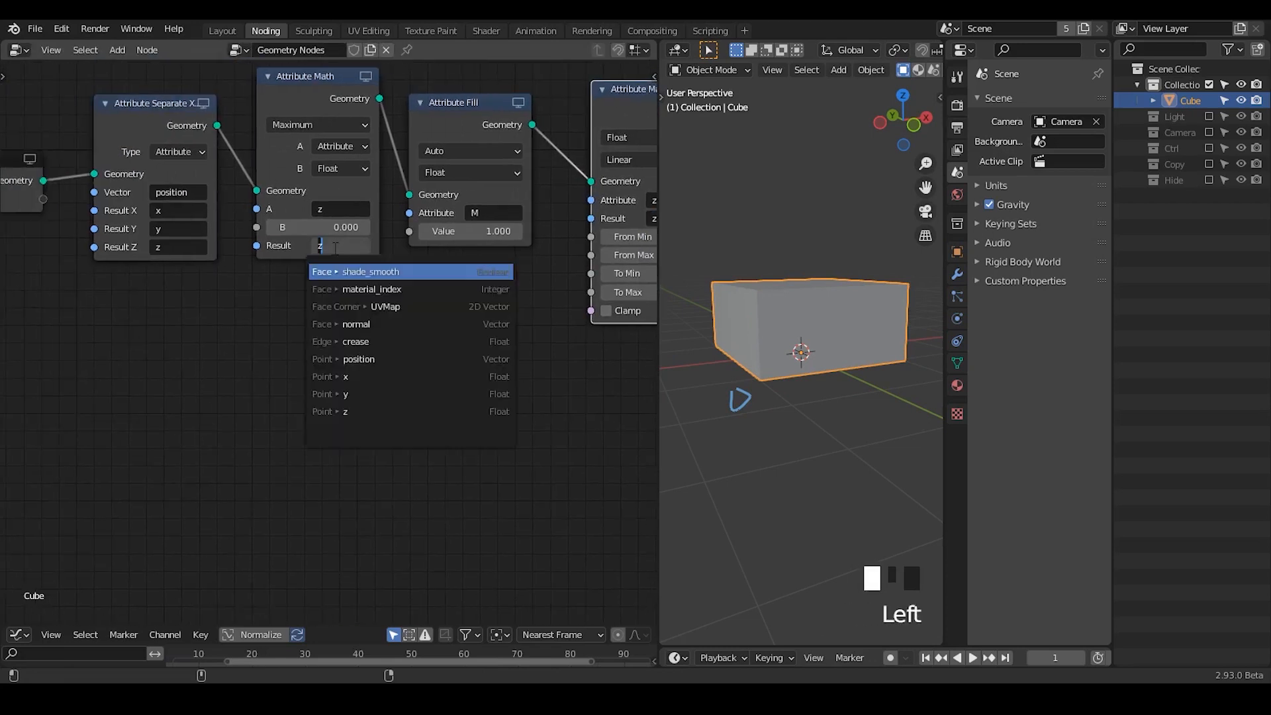
key(Escape)
- Store the Map Range node's result in a new attribute named ZP
middle_drag(397, 318, 191, 318)
click(478, 214)
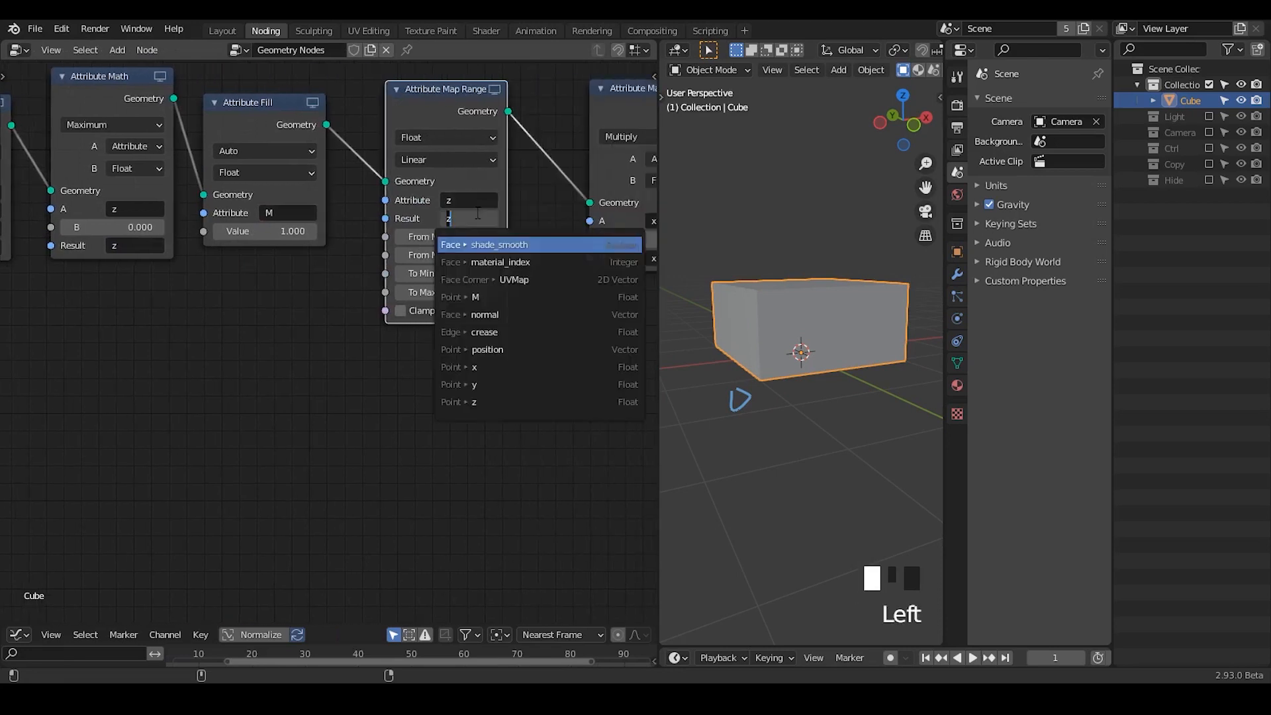
text(z)
key(BackSpace)
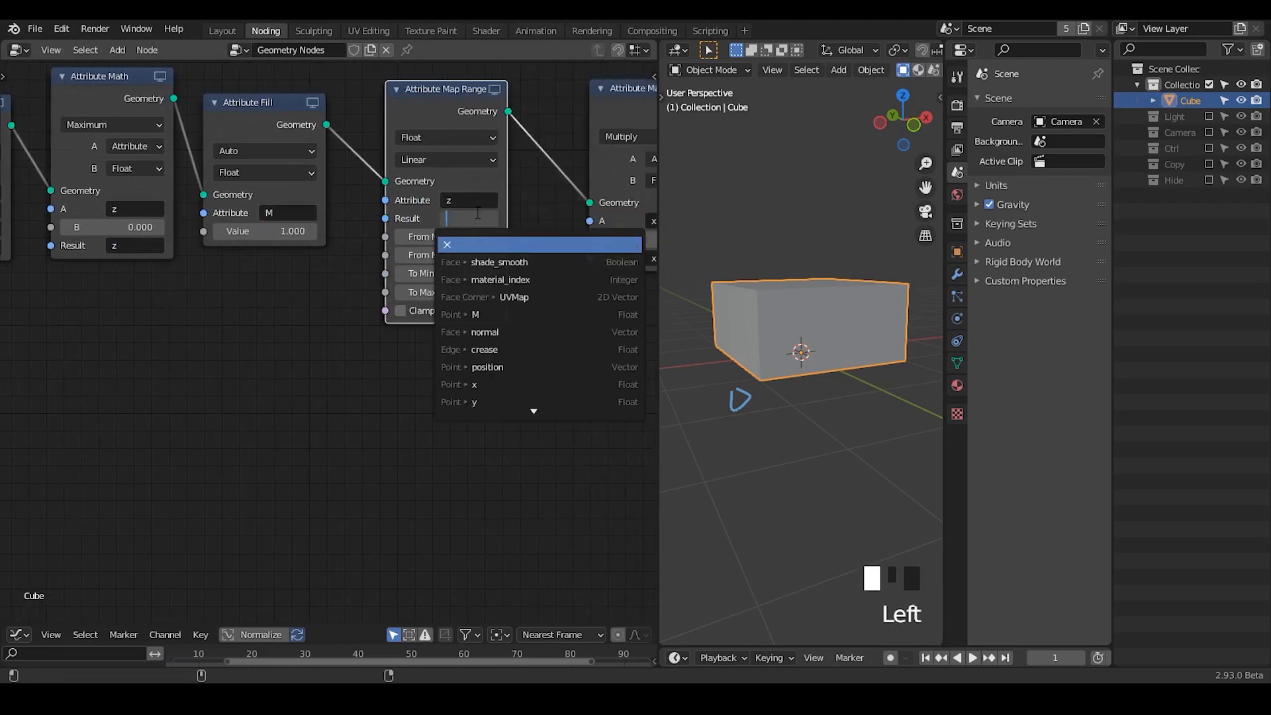
text(zp)
key(BackSpace)
key(BackSpace)
text(ZP)
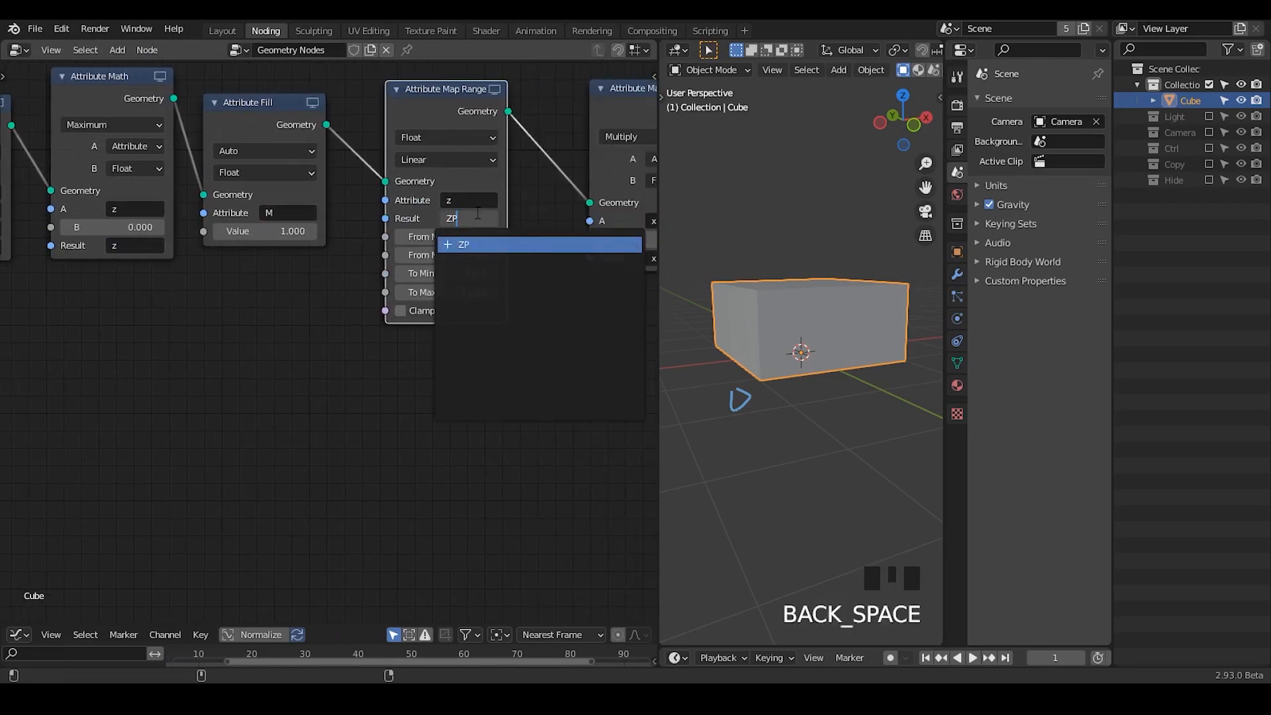
key(Return)
middle_drag(513, 272, 414, 285)
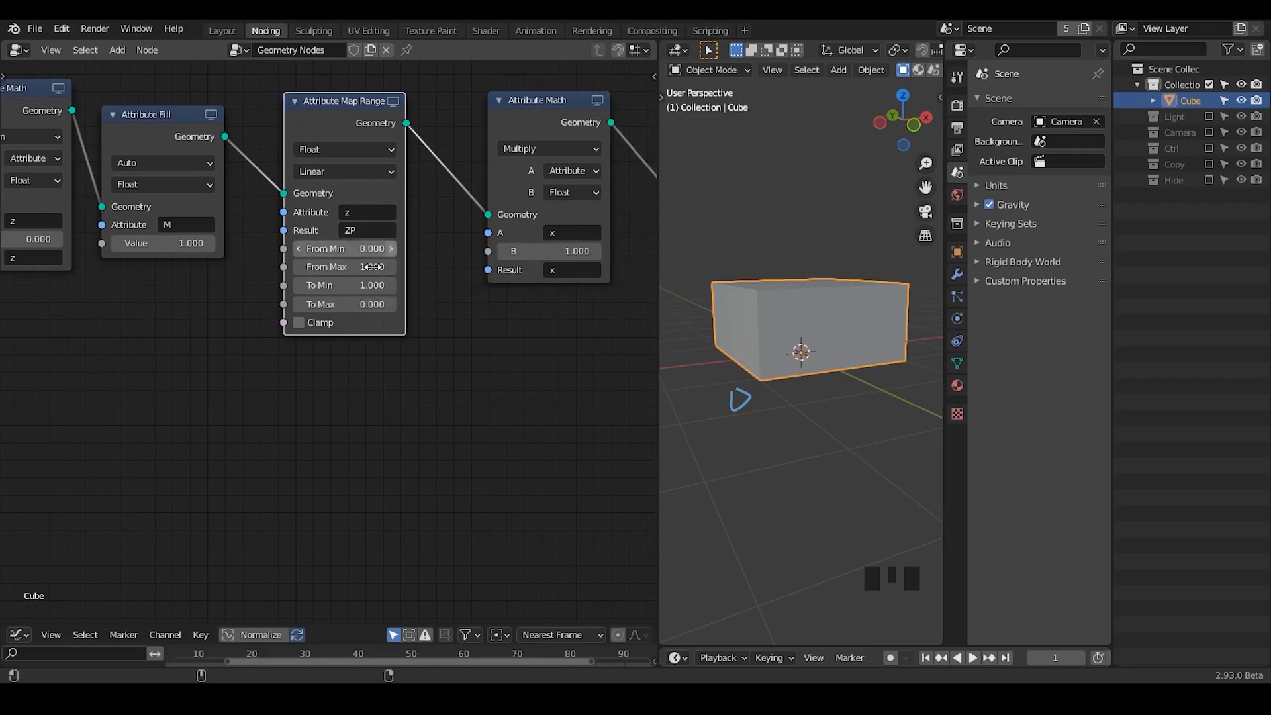
- Enable Clamp on the Map Range node and nudge the node slightly closer to the Attribute Fill node
middle_drag(492, 318, 366, 340)
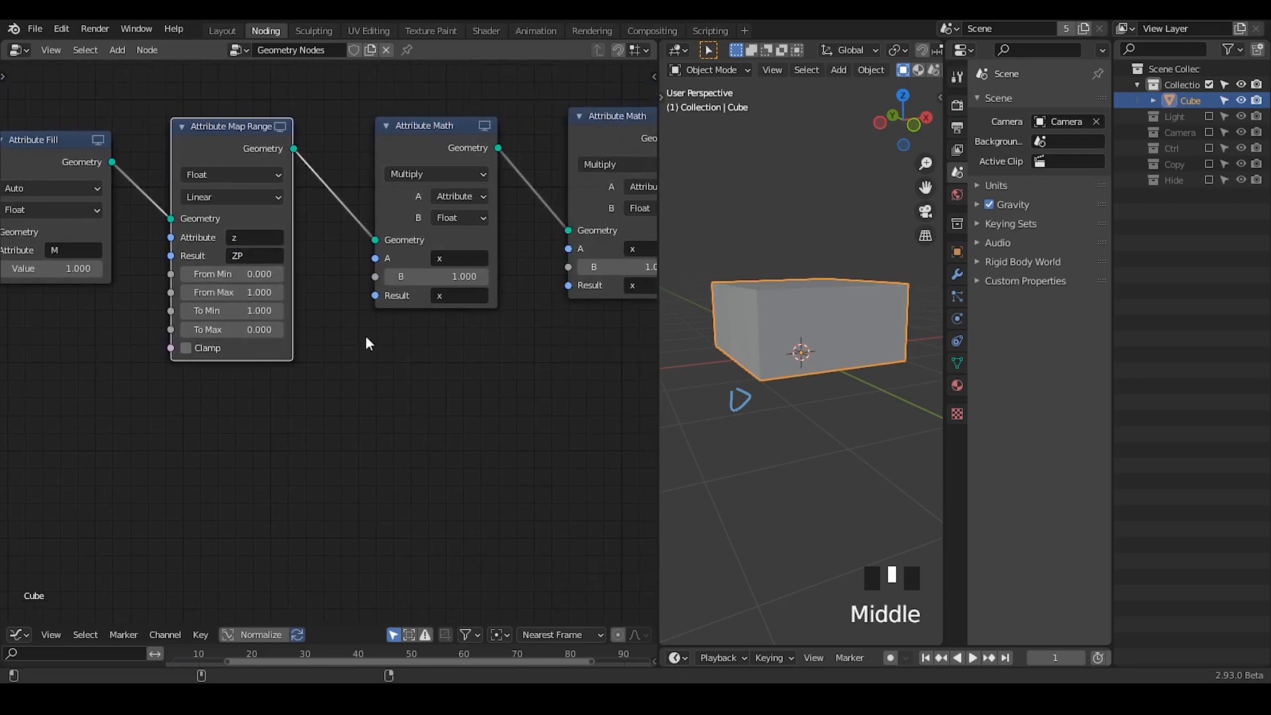
click(187, 349)
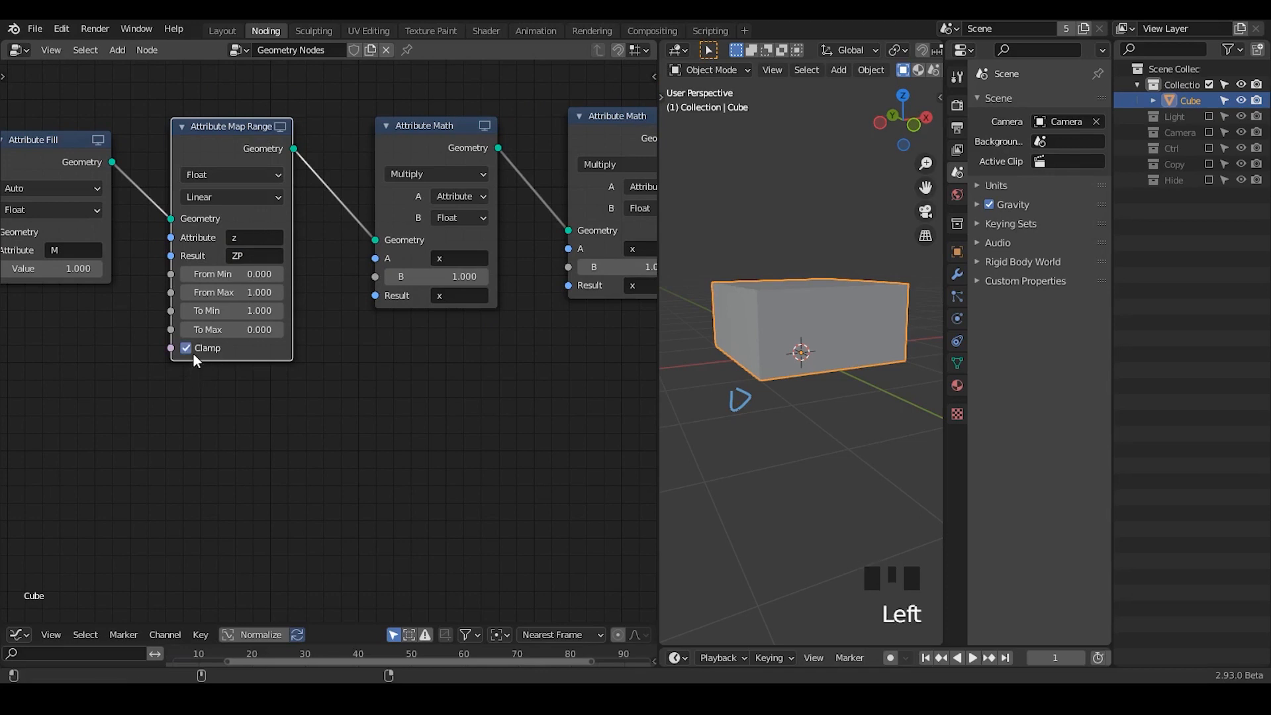
drag(240, 155, 234, 153)
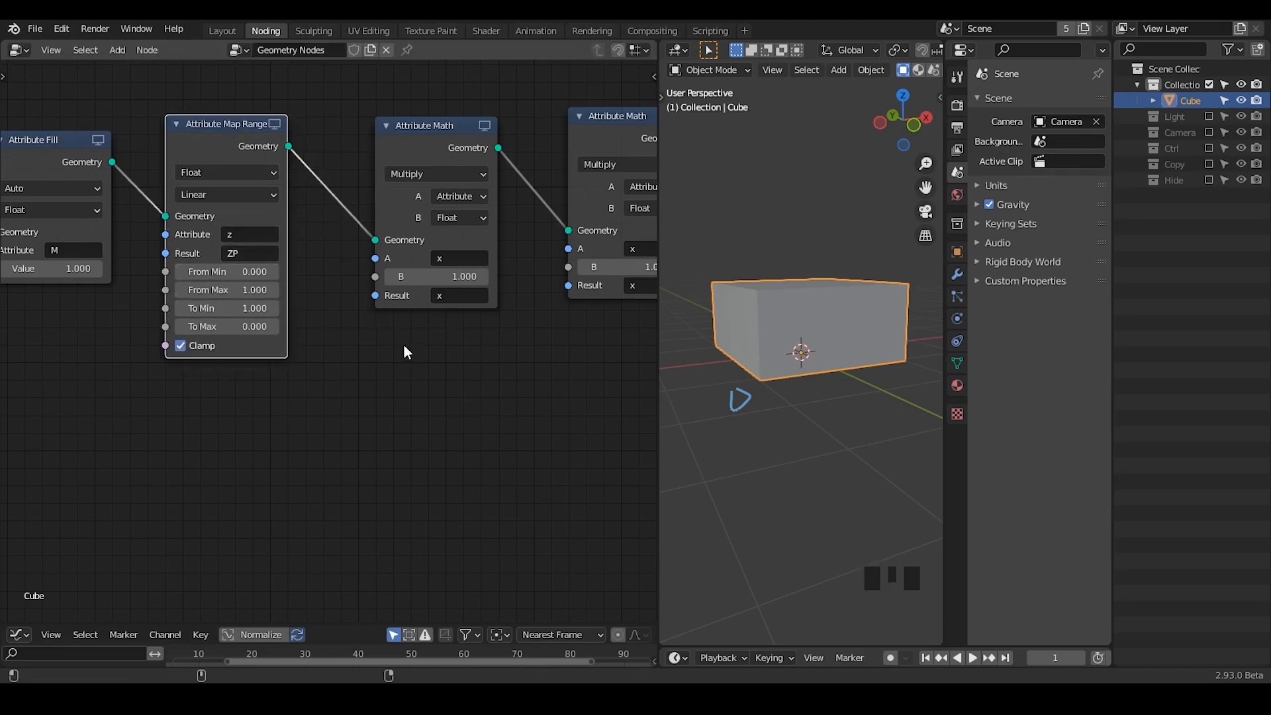
middle_drag(406, 351, 372, 350)
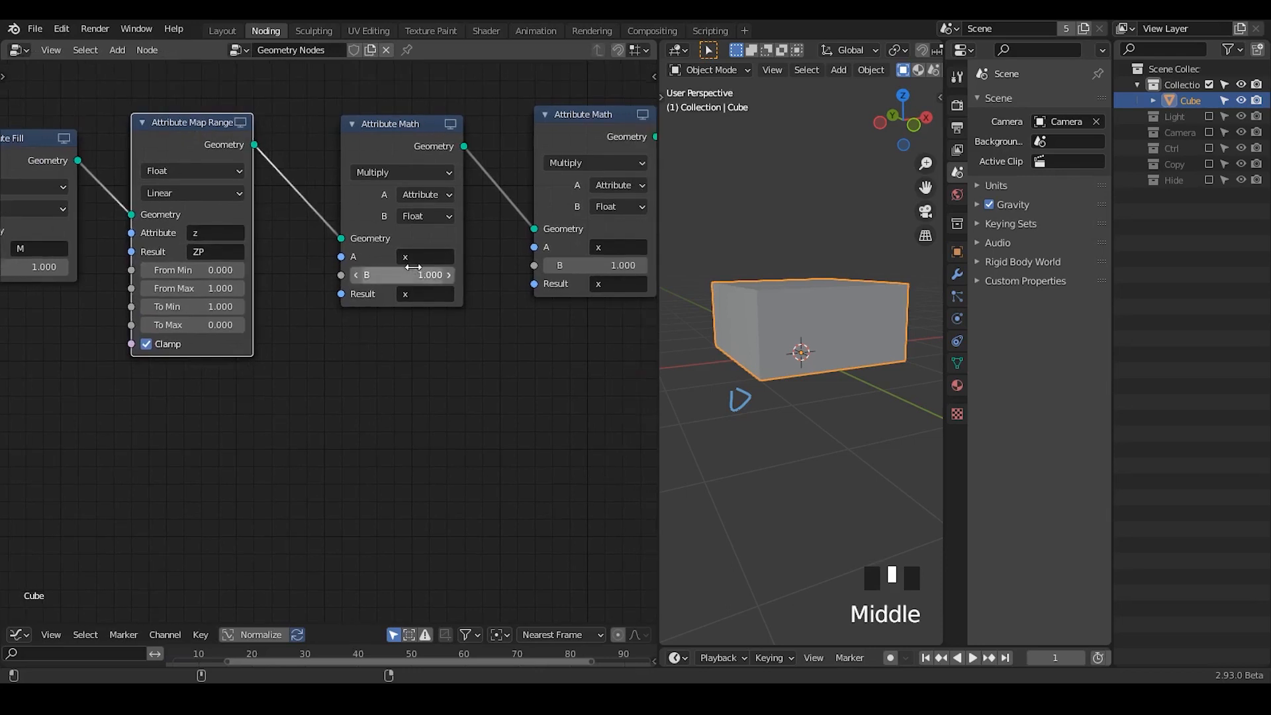
drag(190, 143, 184, 143)
middle_drag(195, 244, 331, 239)
click(301, 136)
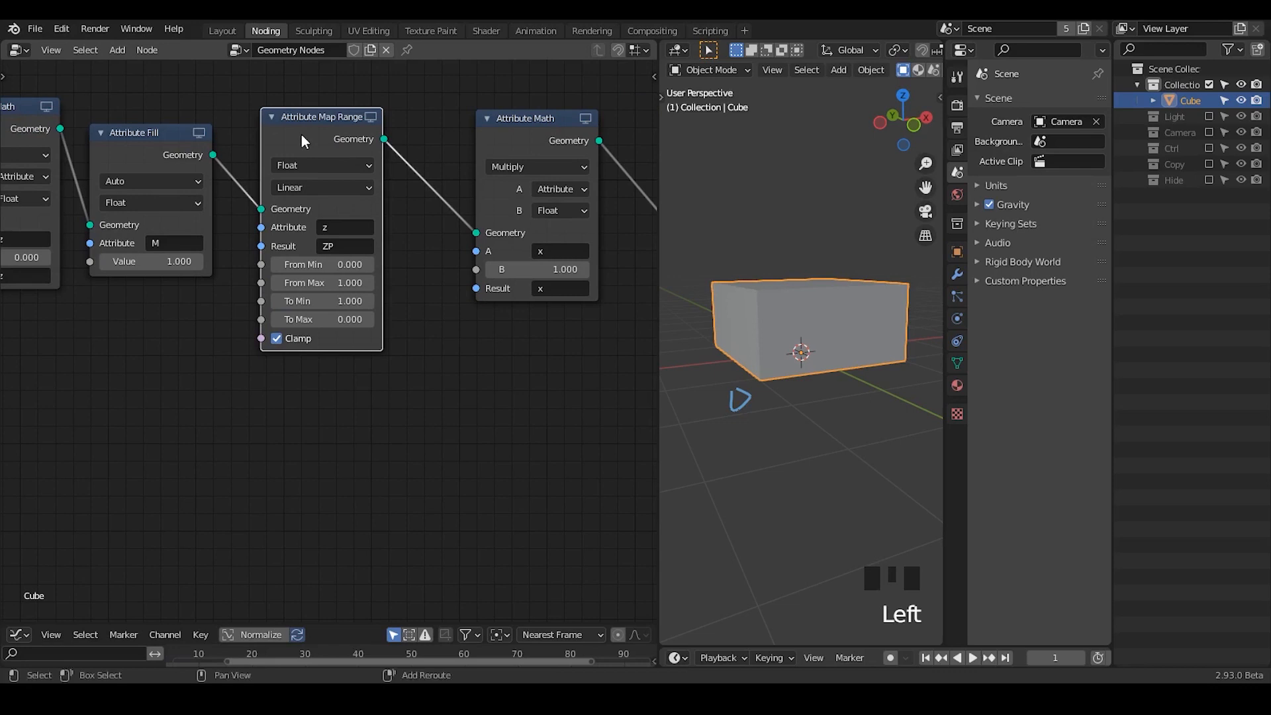
key(shift+d)
key(x)
- Duplicate the first x Multiply node and place the copy directly after the Map Range node
click(536, 142)
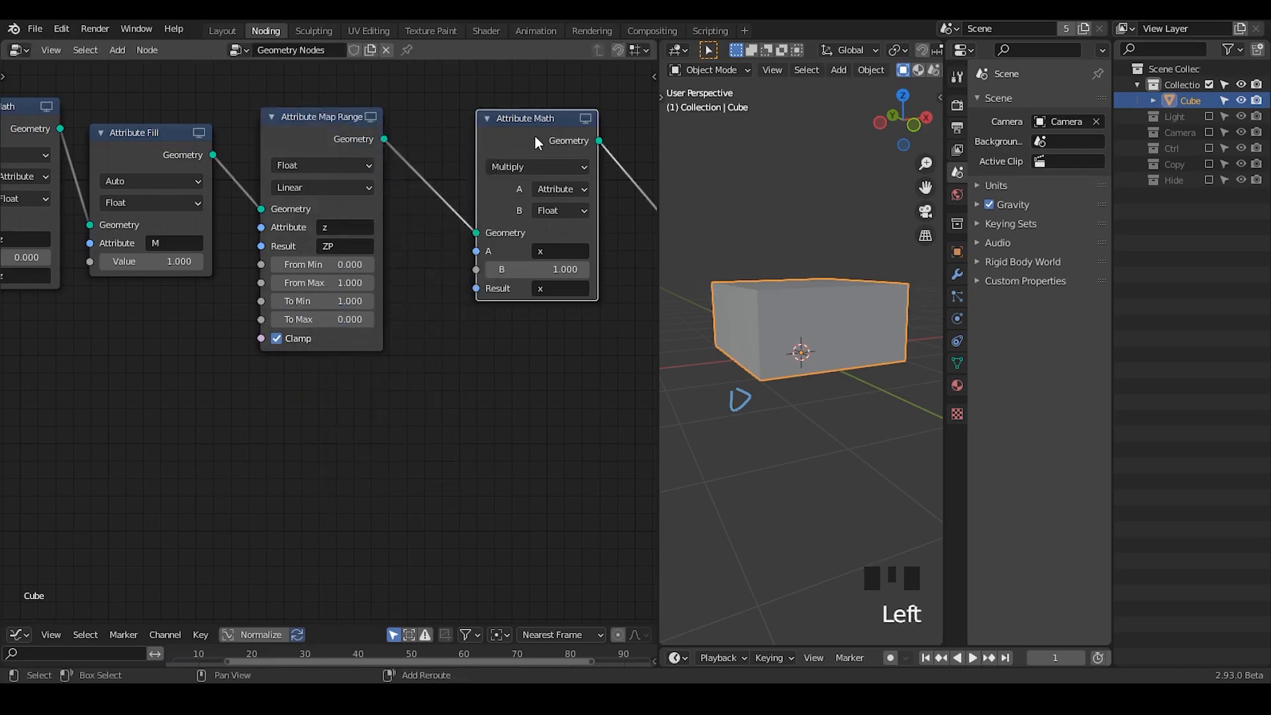
key(shift+d)
click(445, 141)
middle_drag(345, 320, 476, 318)
- Make the new Multiply node multiply attribute M by attribute ZP and store the result in ZP
click(494, 248)
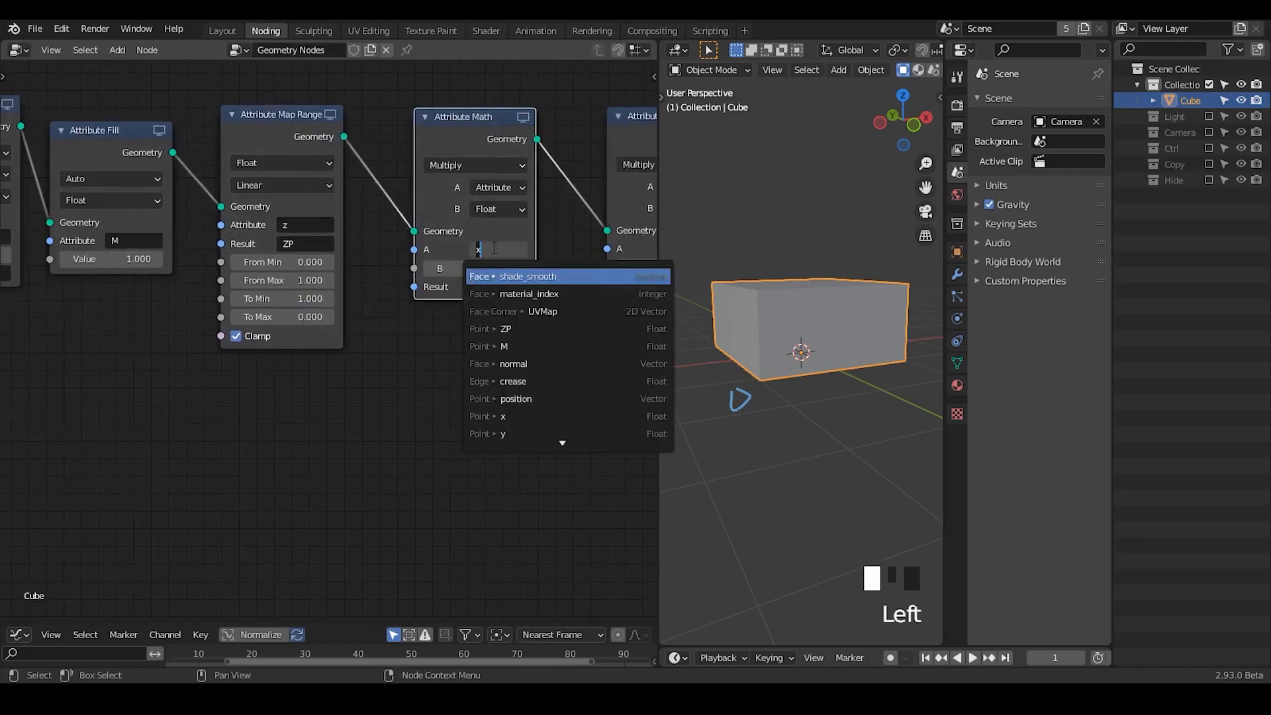
text(M)
key(Return)
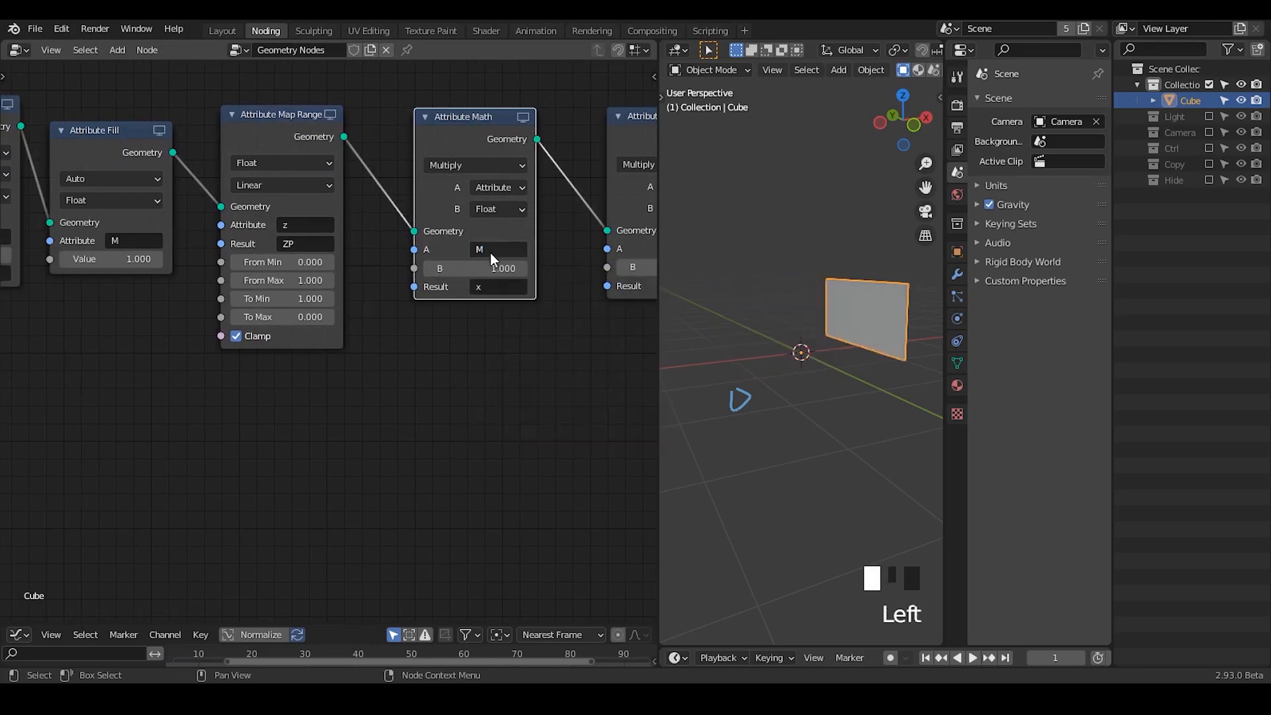
click(494, 210)
click(490, 226)
click(498, 267)
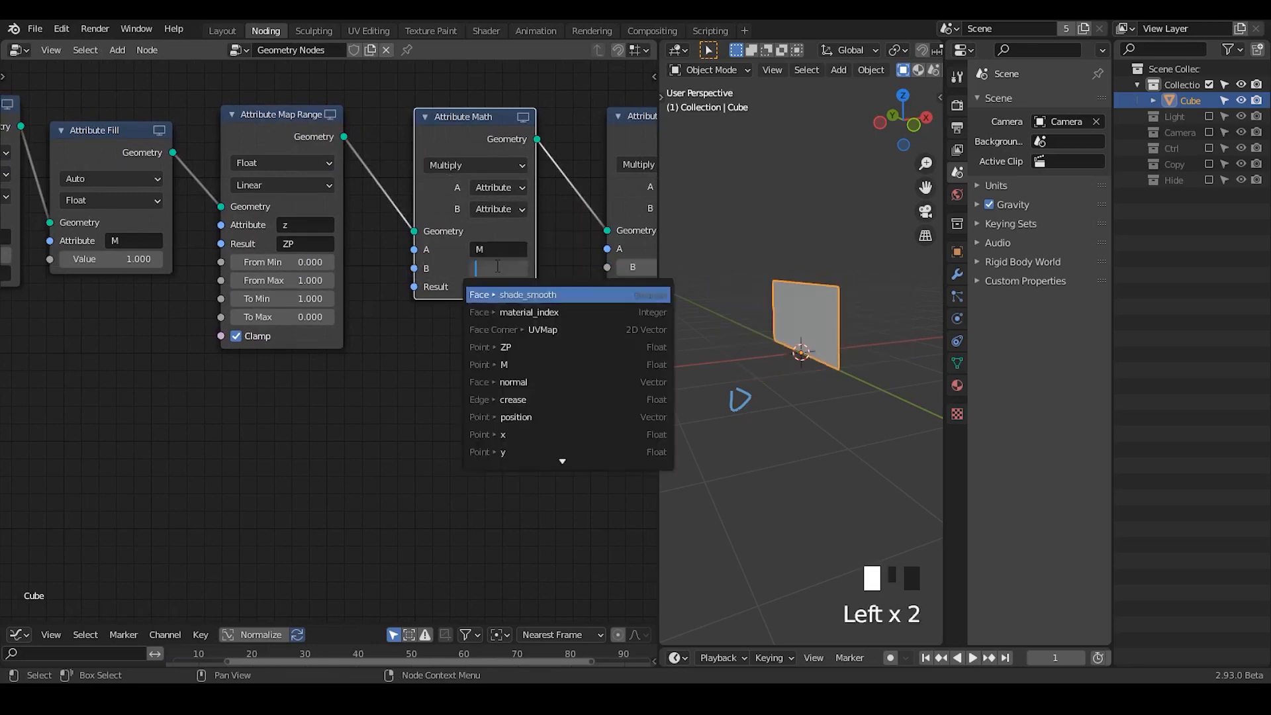
text(ZP)
key(Return)
click(496, 286)
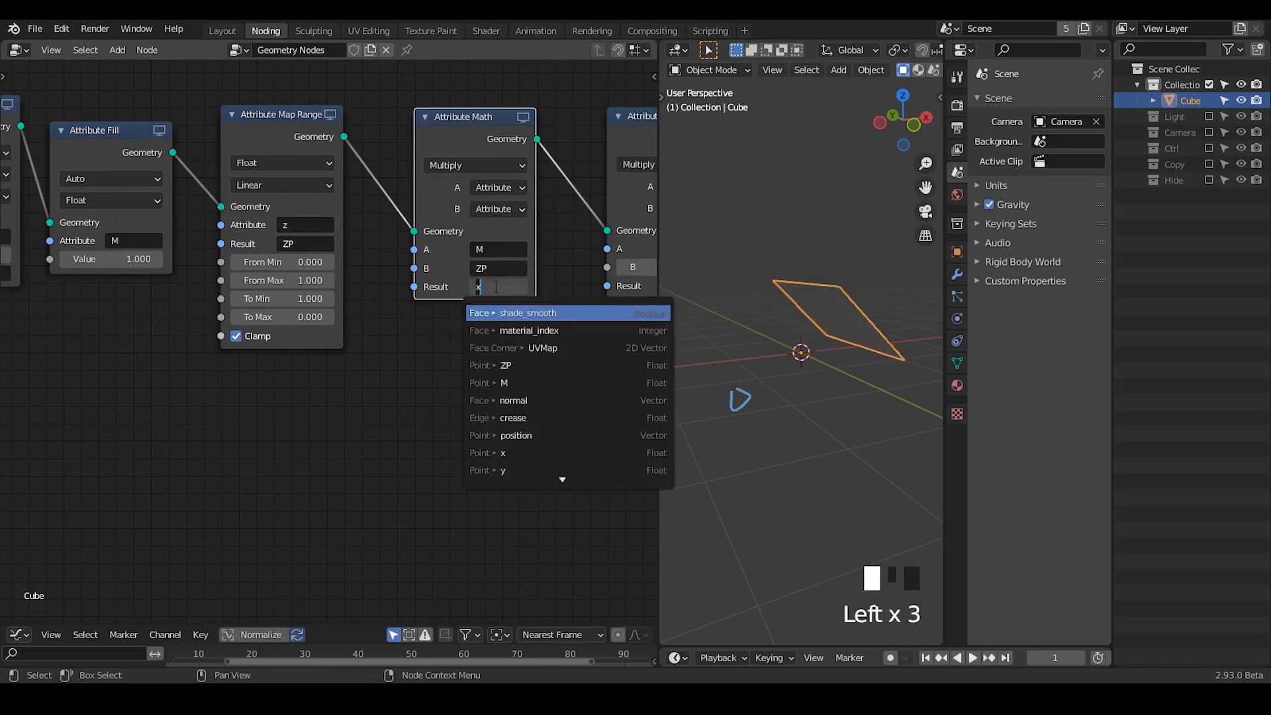
text(ZP)
key(Return)
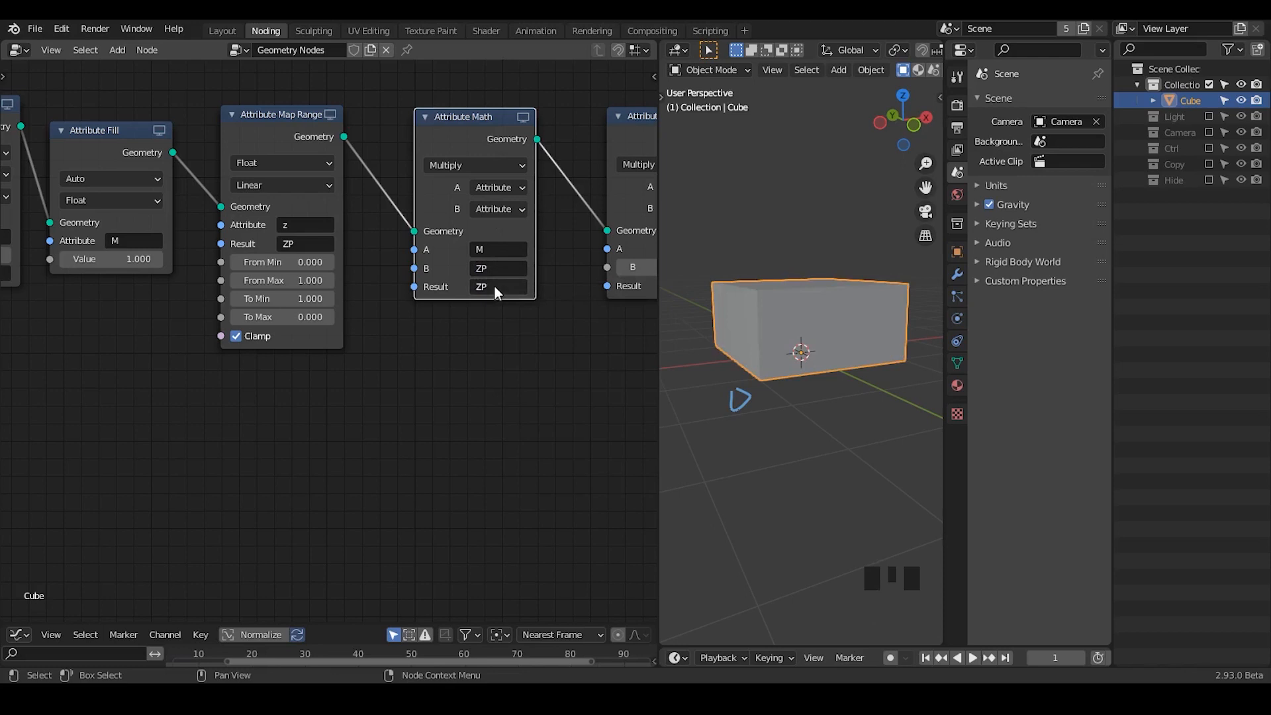
- Switch input B of the first x Multiply node to Attribute and set it to ZP
middle_drag(496, 292, 362, 277)
click(364, 229)
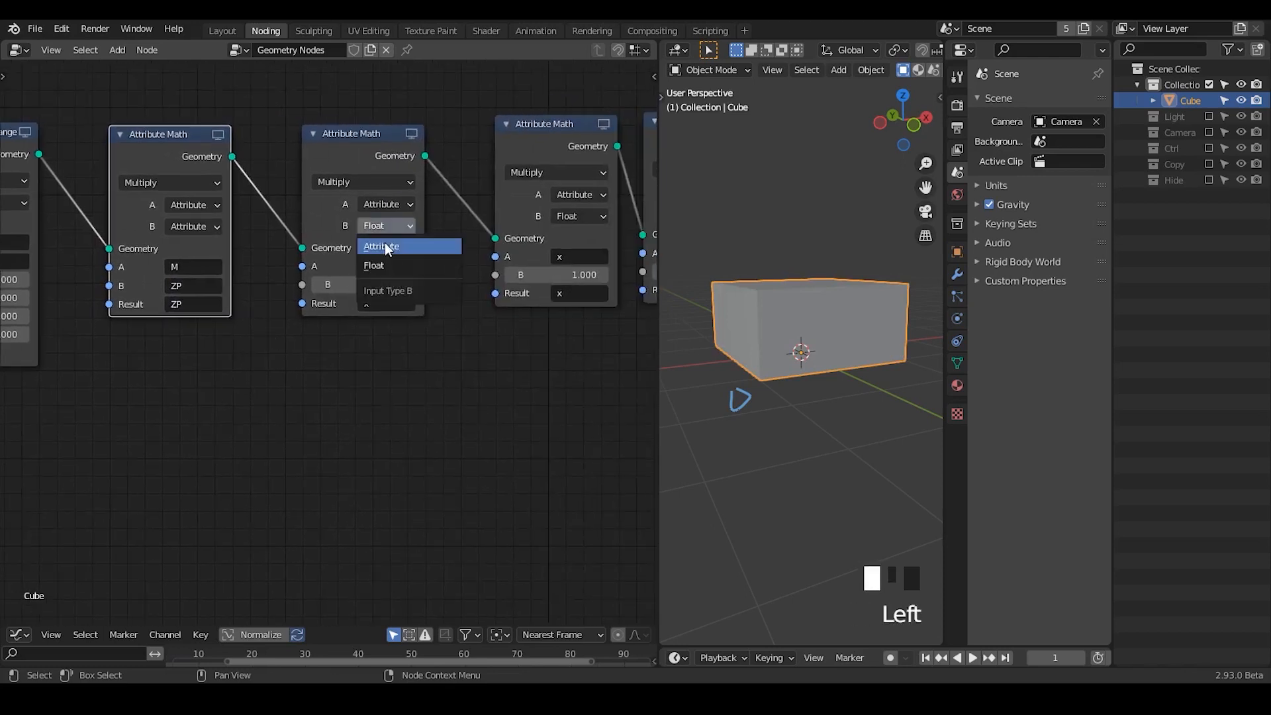
click(388, 243)
click(386, 284)
text(Z)
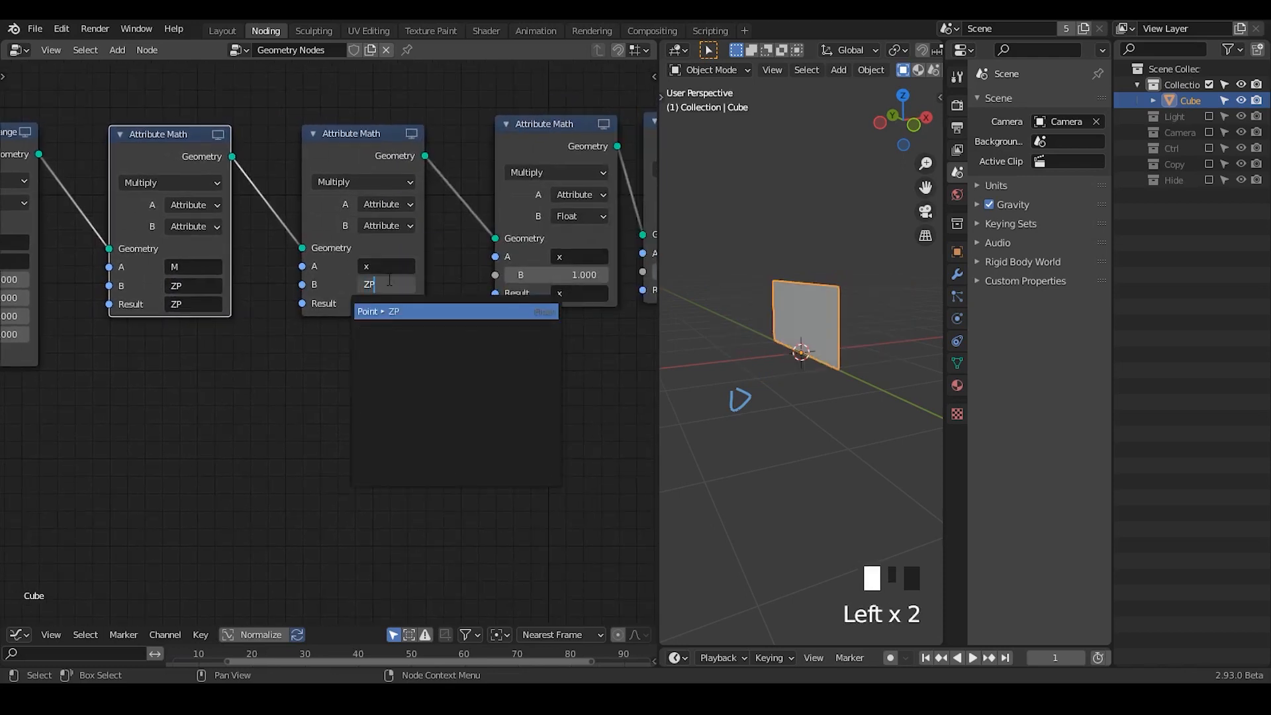
text(P)
key(Return)
- Switch input B of the second x Multiply node to Attribute and set it to ZP
click(566, 216)
click(570, 237)
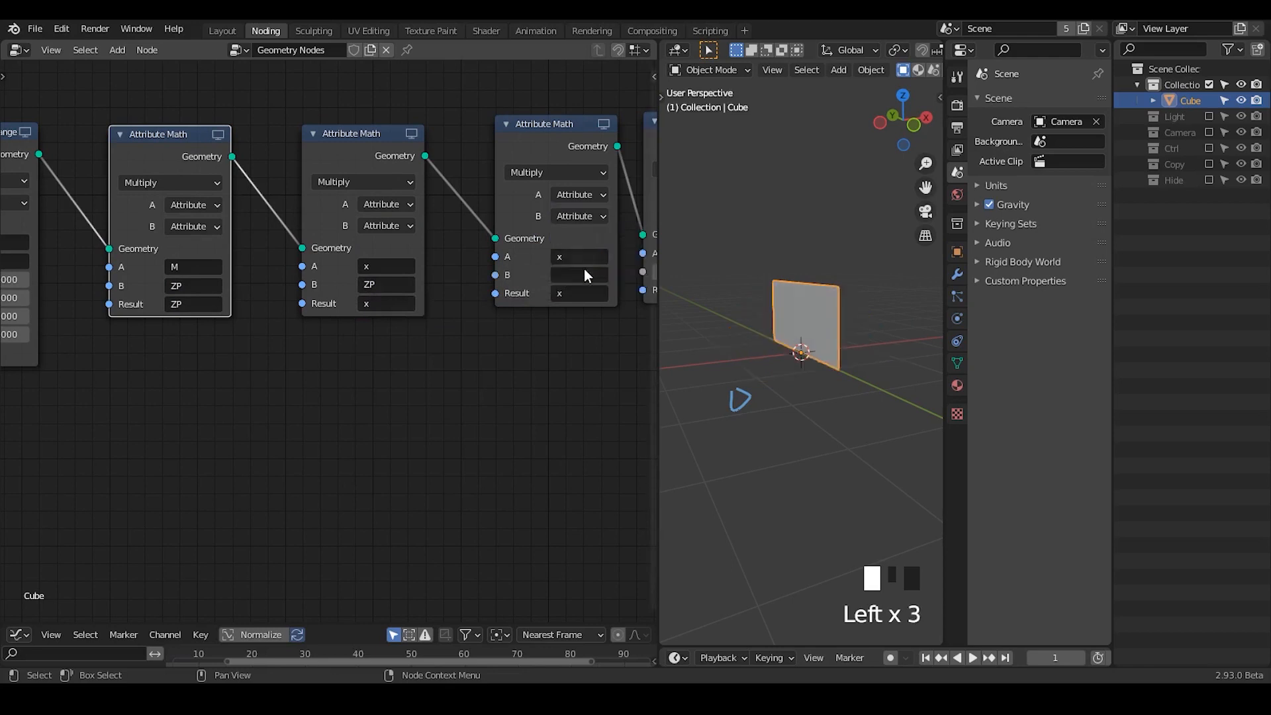
click(586, 274)
text(ZP)
key(Return)
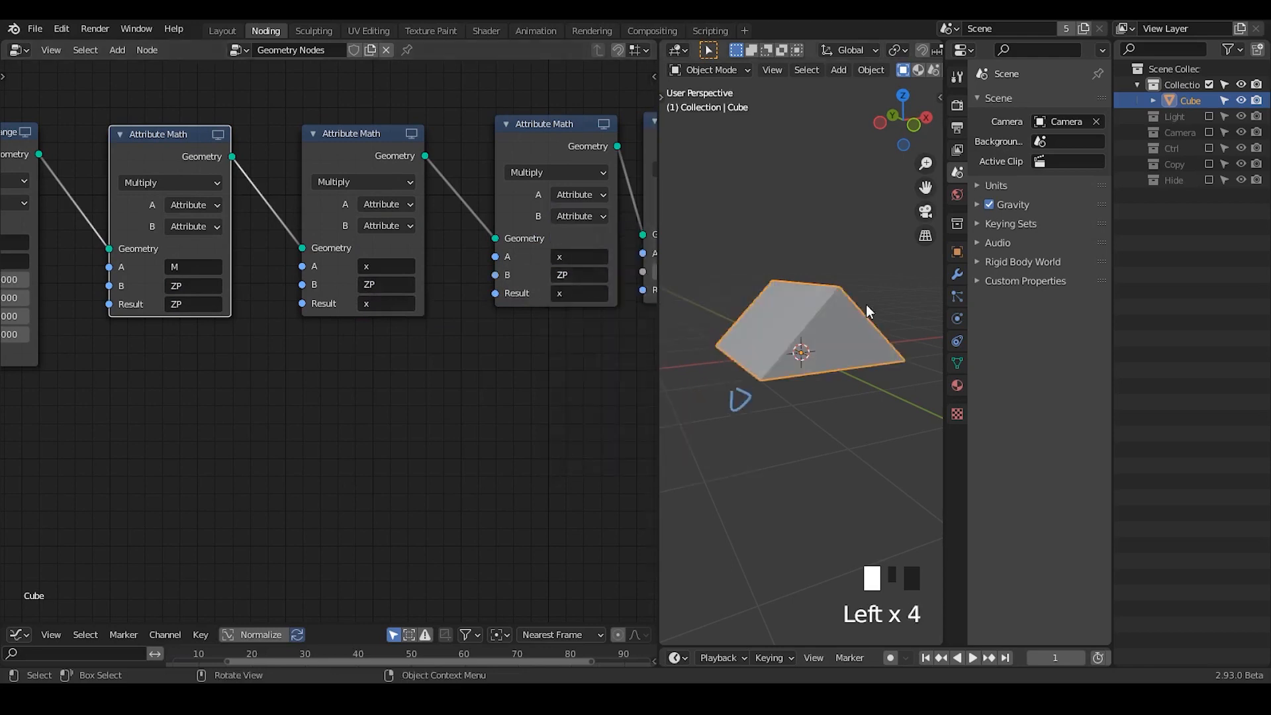
middle_drag(815, 371, 857, 371)
middle_drag(491, 360, 405, 368)
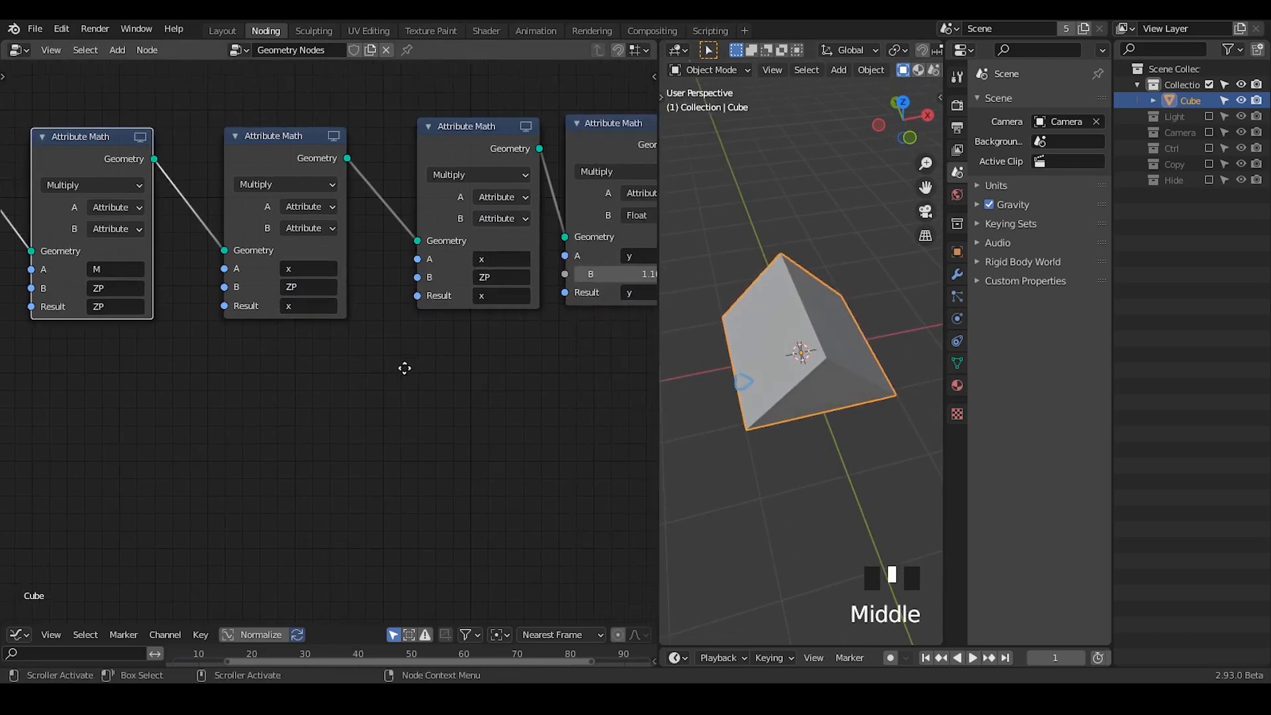
- Remove the redundant second x Multiply node while keeping the chain connected, and move the y Multiply node into its place
middle_drag(490, 303, 437, 299)
drag(390, 148, 358, 156)
key(ctrl+x)
drag(562, 126, 415, 128)
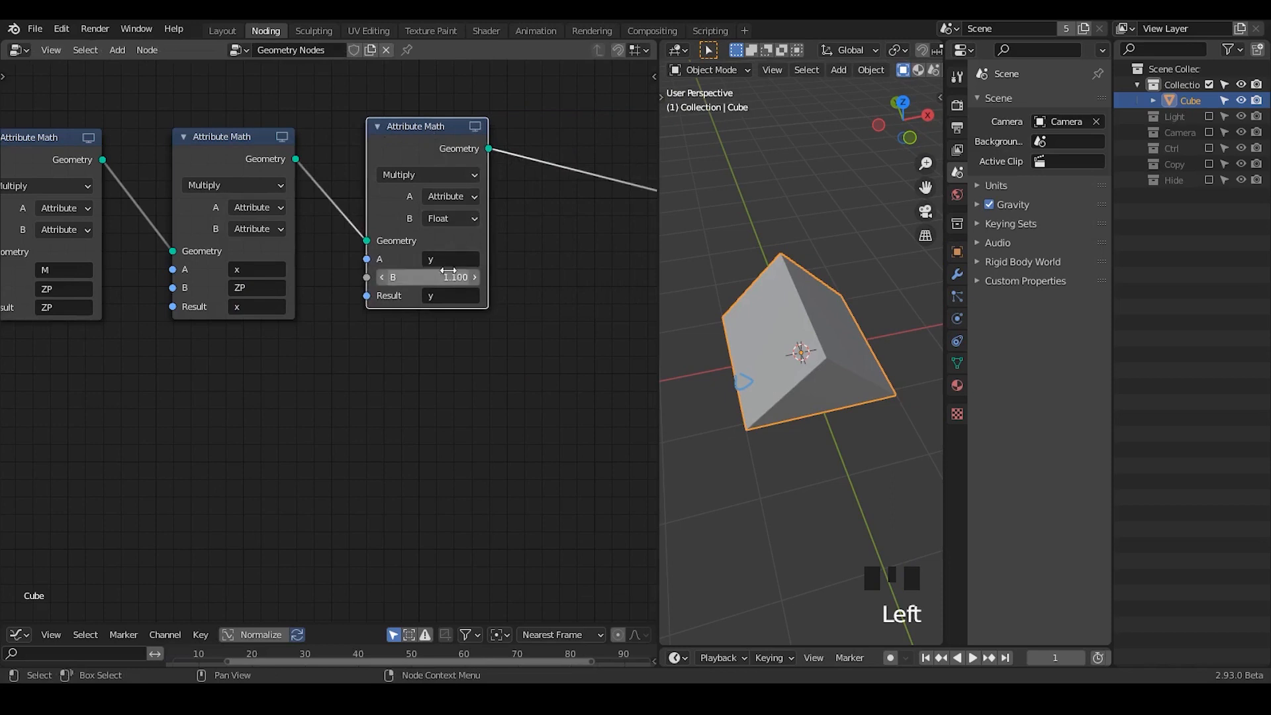
- Switch input B of the y Multiply node to Attribute and set it to ZP
click(442, 220)
drag(442, 227, 445, 238)
click(440, 278)
text(ZP)
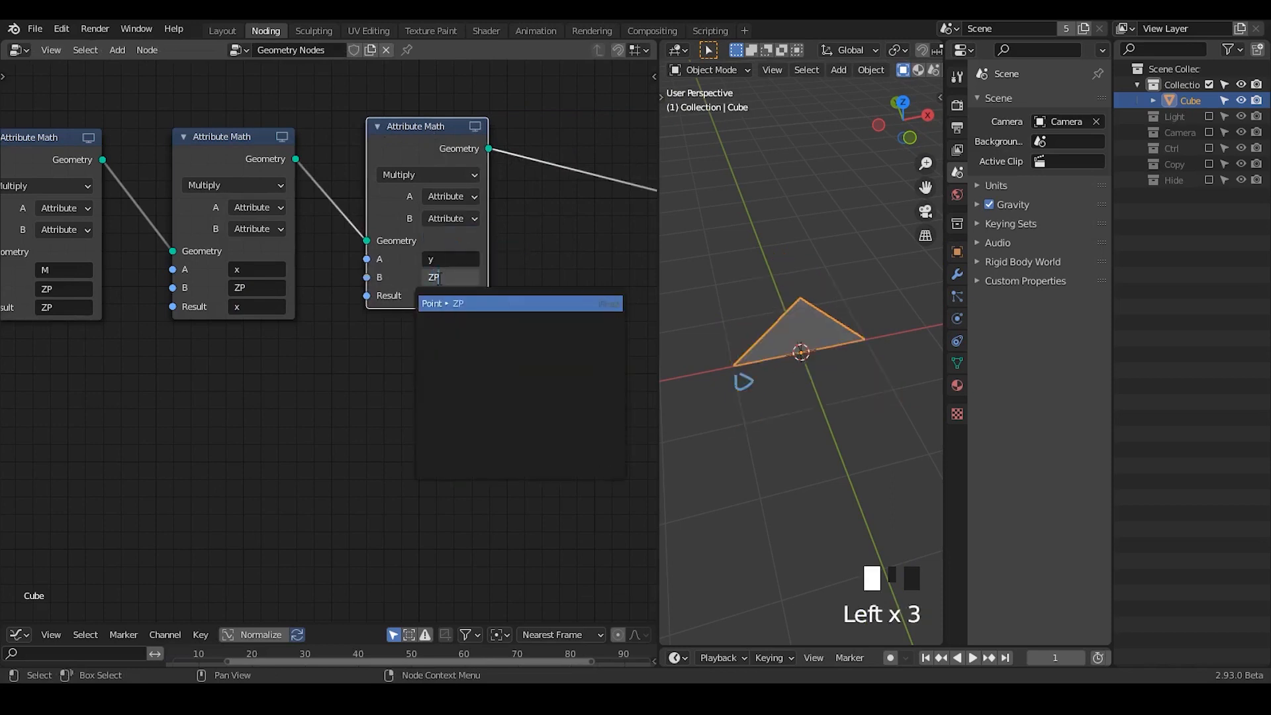
key(Return)
middle_drag(815, 351, 835, 306)
- Set the Attribute Map Range node's To Min to 1.100 and To Max to 0.600
middle_drag(2, 323, 355, 307)
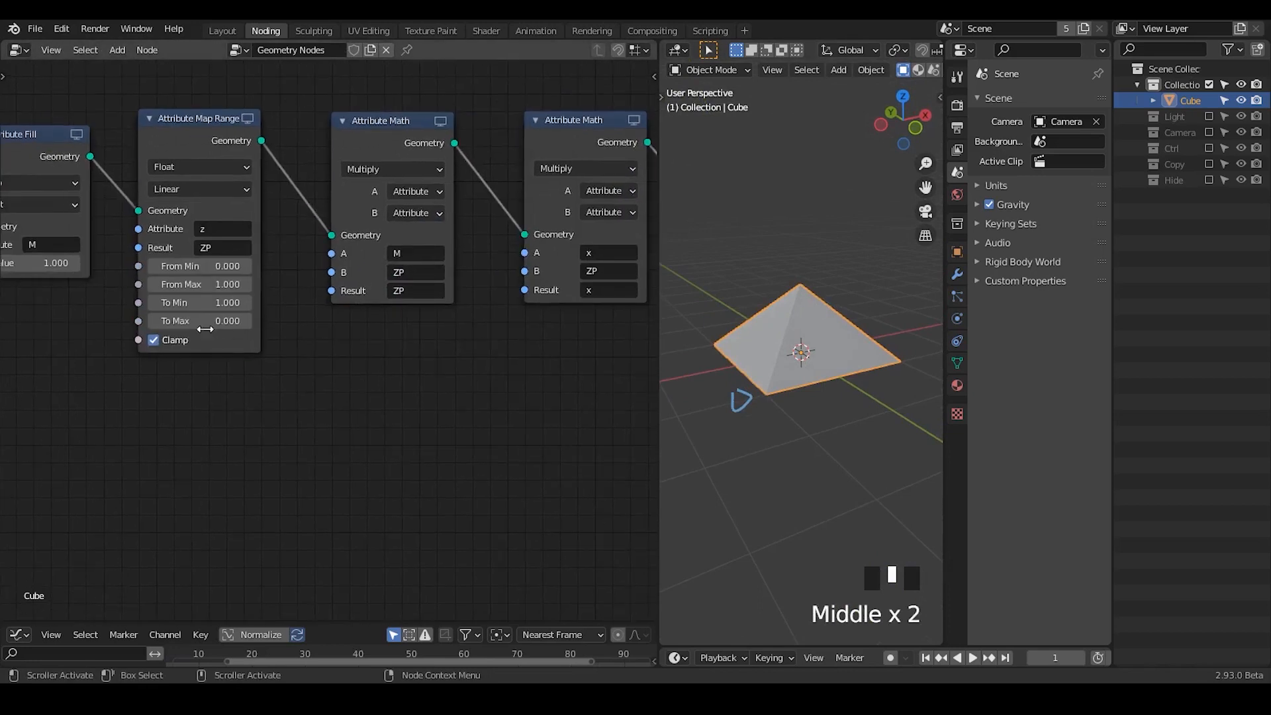
mouse_move(202, 322)
mouse_down()
mouse_move(241, 322)
mouse_move(227, 304)
mouse_move(190, 303)
mouse_move(242, 320)
mouse_move(195, 321)
mouse_up()
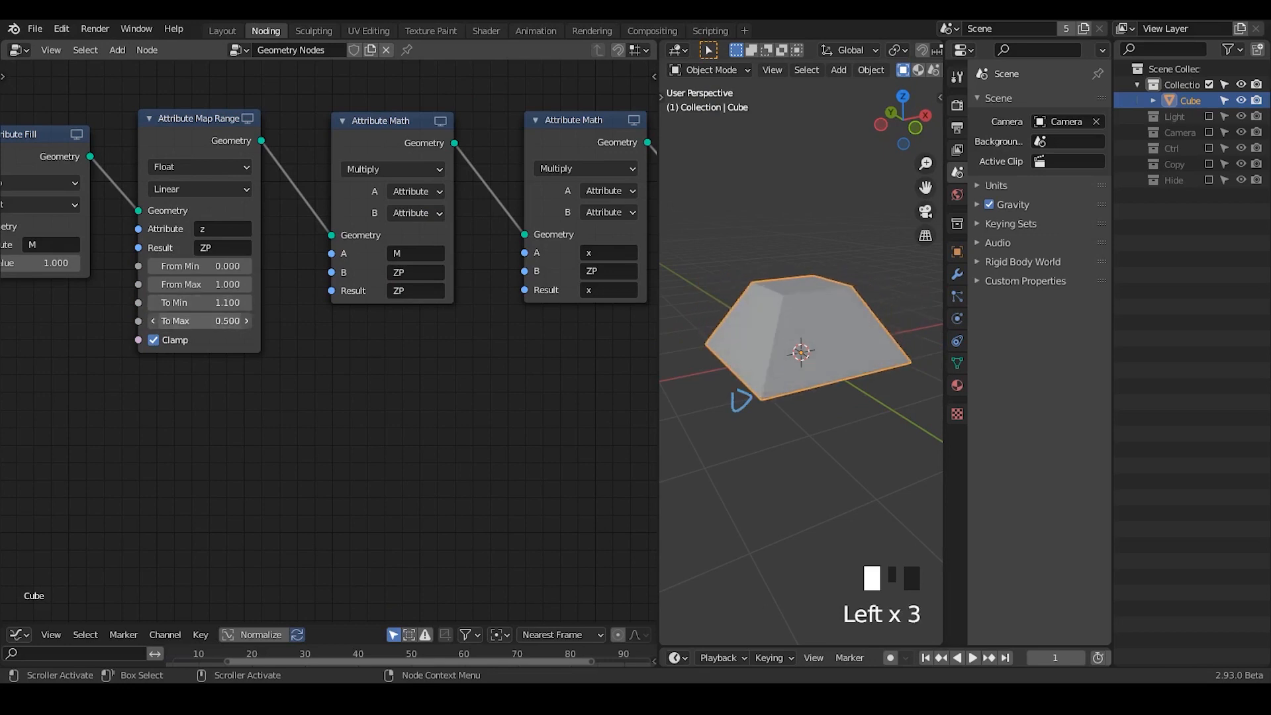
- Erase the leftover annotation stroke beside the keycap
key(d)
right_drag(771, 356, 739, 406)
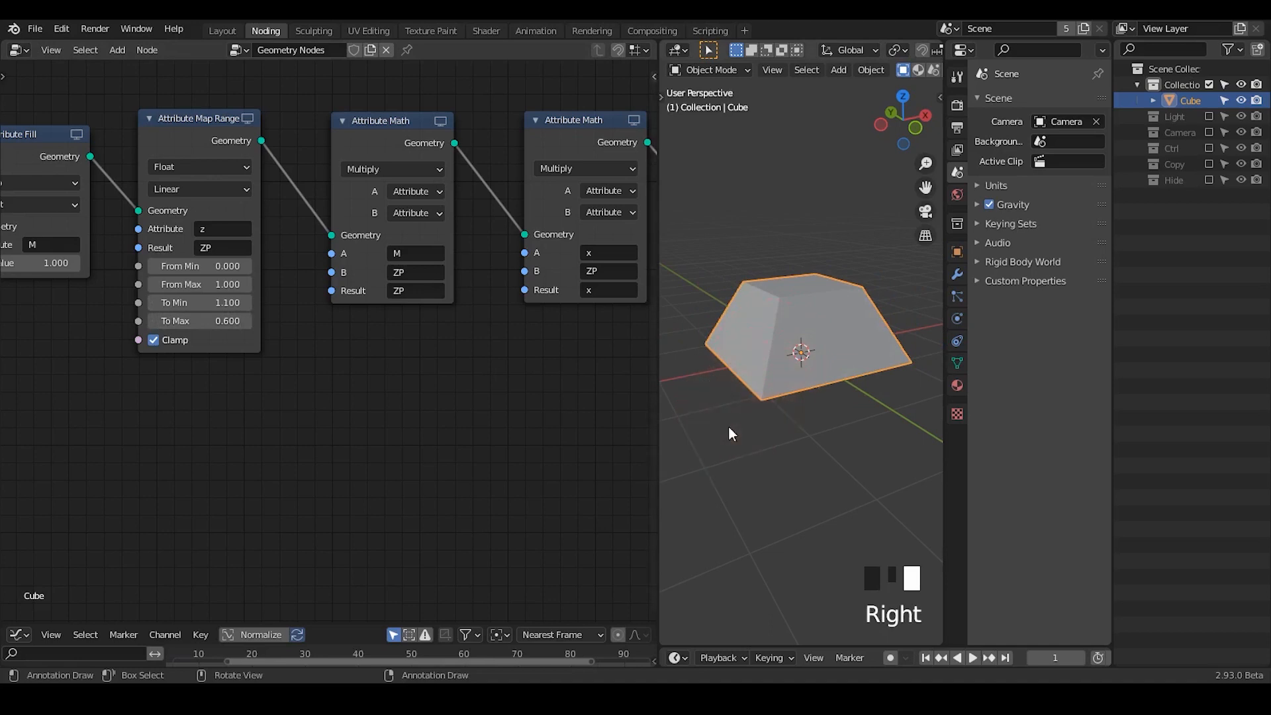
middle_drag(731, 434, 769, 334)
- Annotate a curved outline and a downward arrow on the keycap's top face to mark the intended dip
key(d)
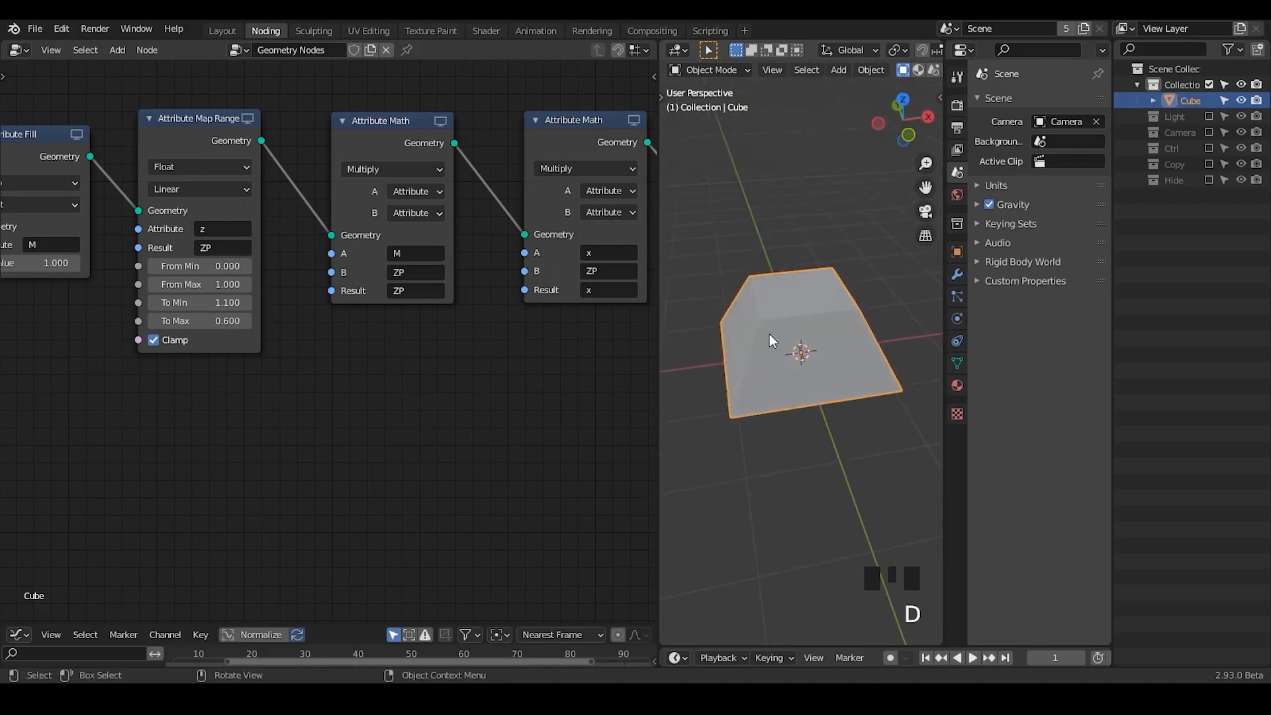
key(d)
key(d)
key(d)
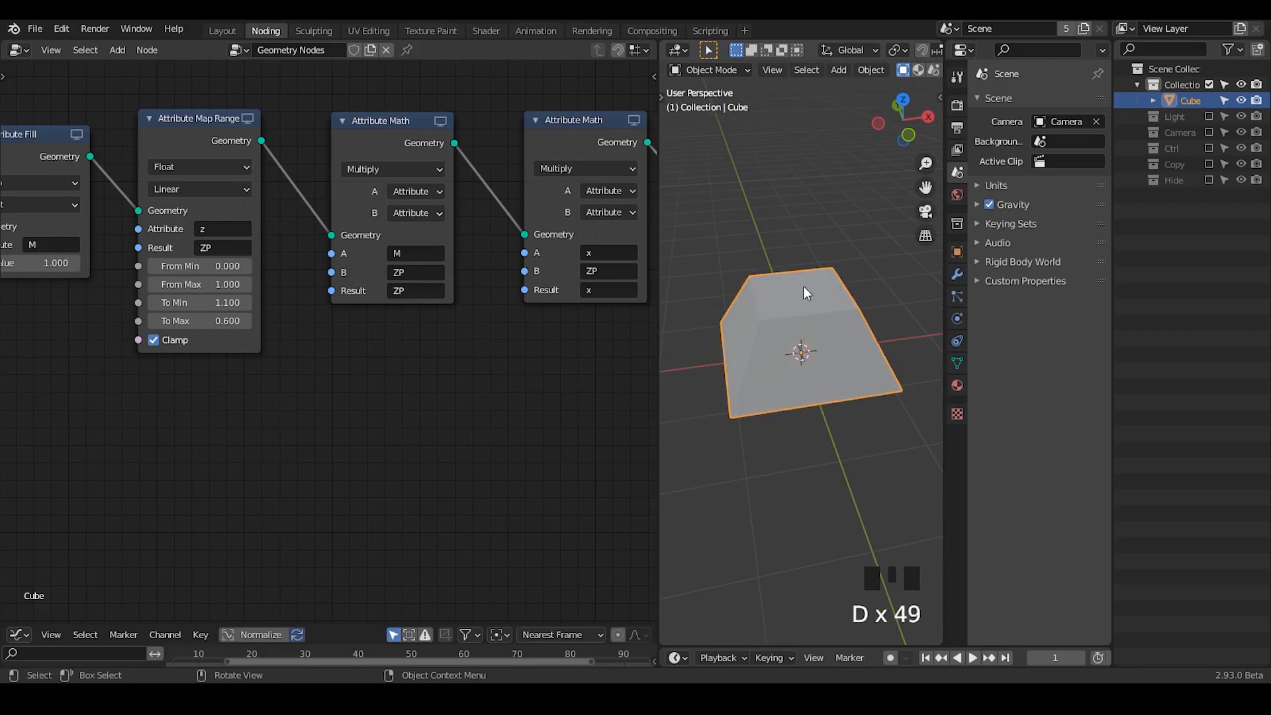
mouse_move(766, 286)
mouse_down()
mouse_move(854, 278)
mouse_move(797, 280)
mouse_move(800, 347)
mouse_move(819, 320)
mouse_up()
mouse_move(839, 409)
middle_down()
mouse_move(859, 359)
mouse_move(841, 464)
mouse_move(854, 367)
mouse_move(845, 424)
middle_up()
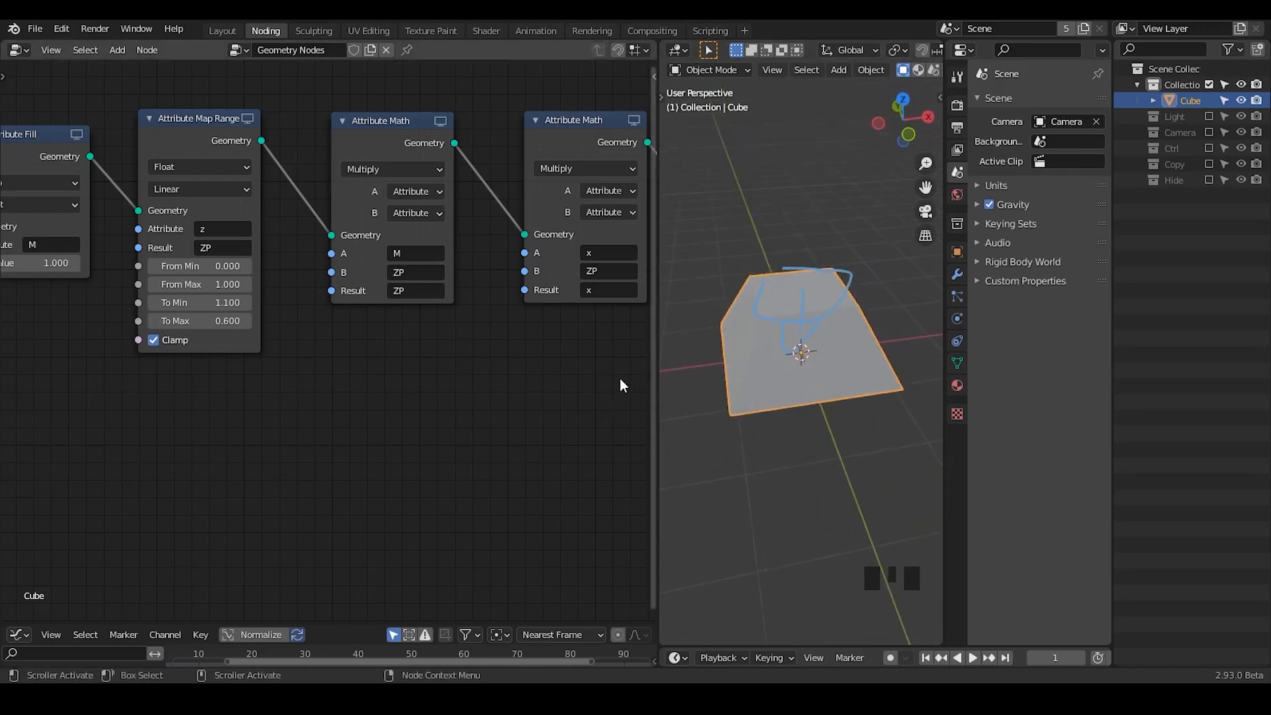
- Move the Attribute Combine XYZ node closer to the y Multiply node
middle_drag(623, 385, 295, 398)
scroll(512, 385, down, 1)
ctrl+middle_drag(530, 378, 491, 469)
drag(587, 222, 504, 233)
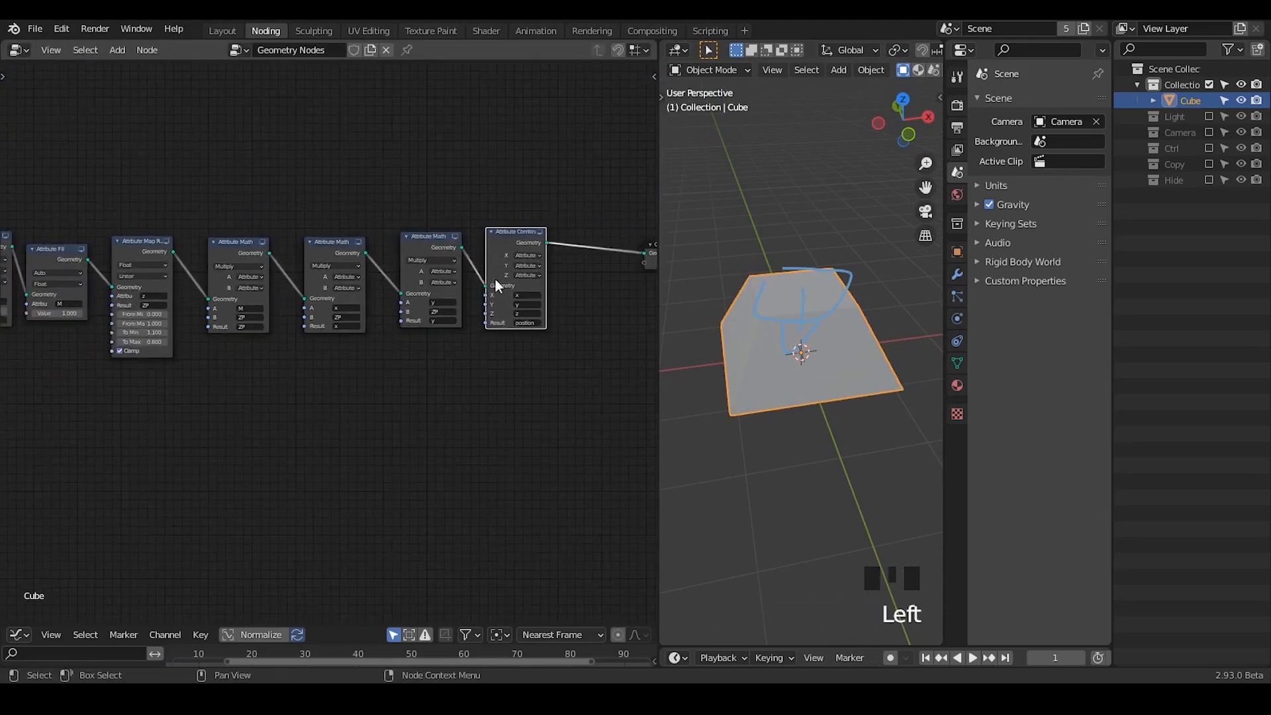
scroll(246, 358, up, 1)
middle_drag(246, 359, 396, 302)
- Annotate a large loop around the lower part of the keycap
middle_drag(821, 372, 828, 324)
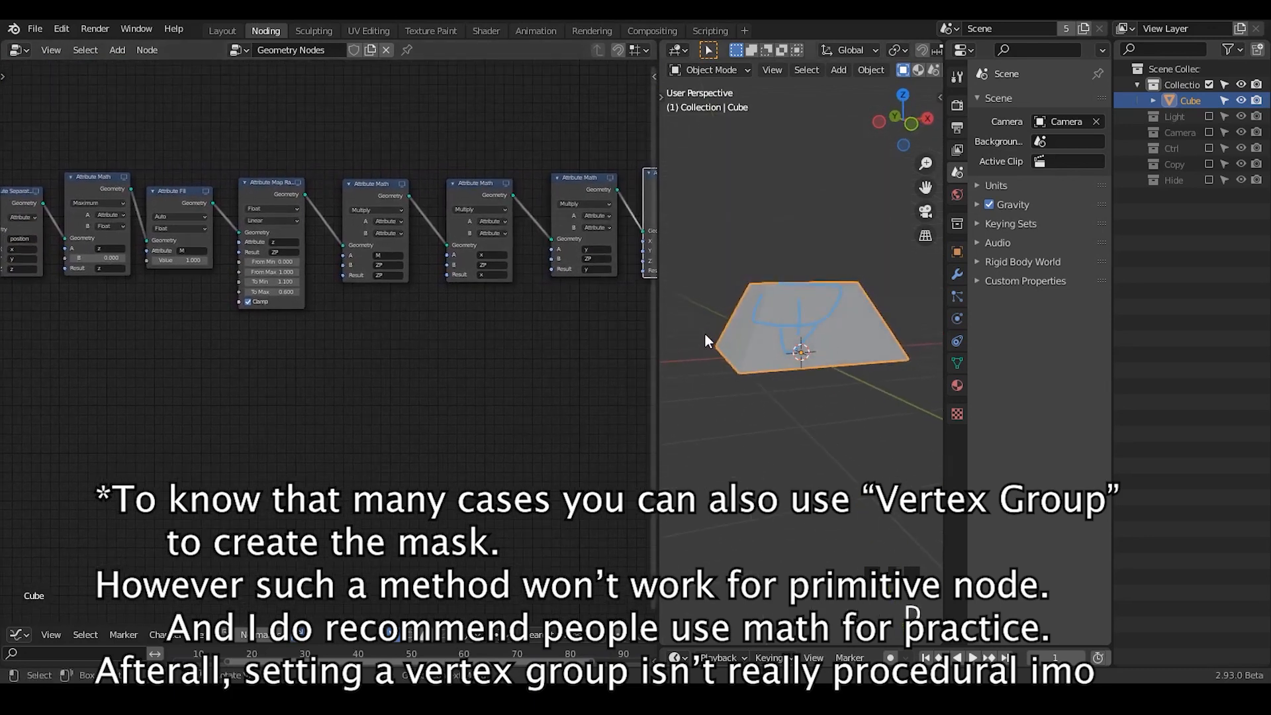
drag(784, 420, 921, 321)
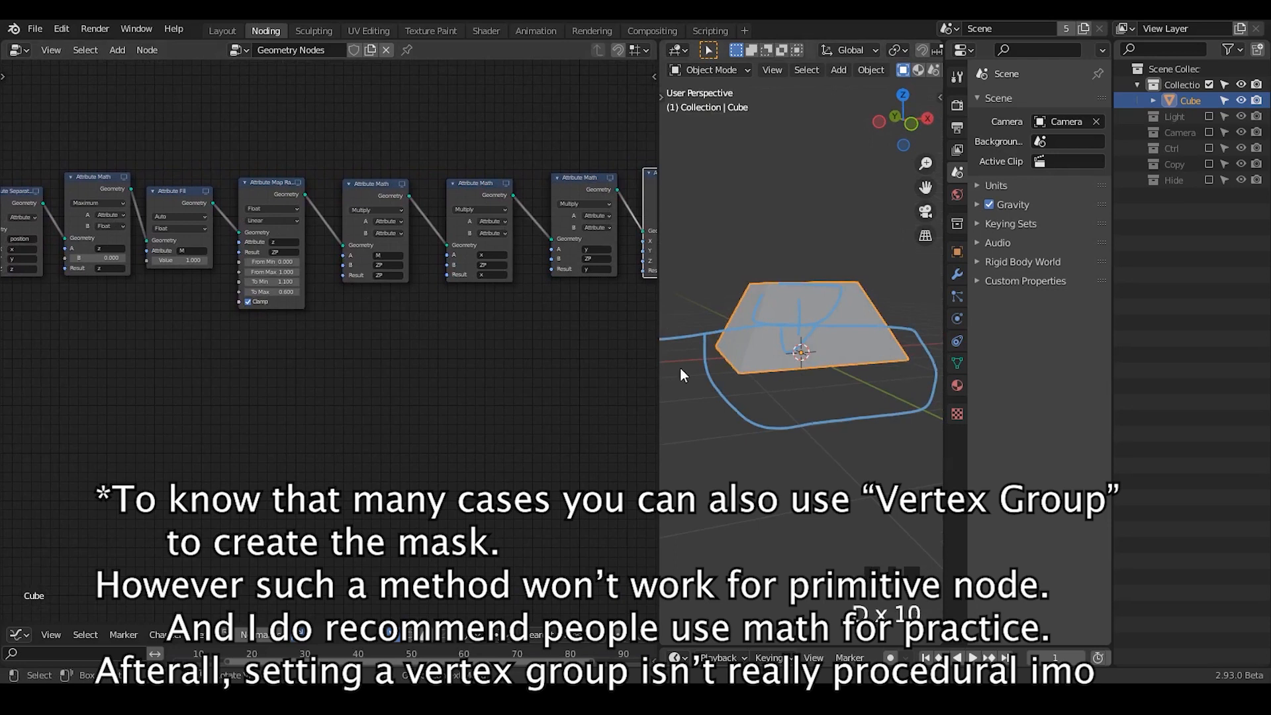
- Widen the 3D viewport and set the Attribute Map Range node's To Min to 1.000
drag(659, 297, 568, 306)
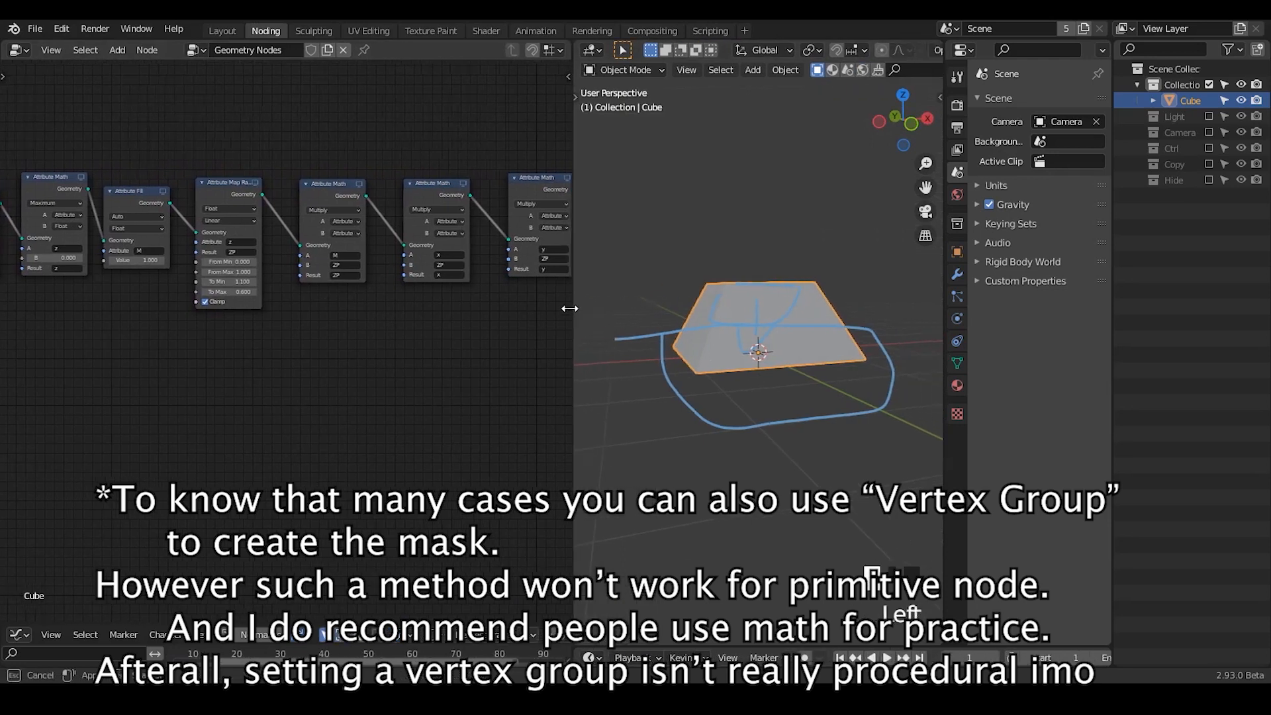
mouse_move(760, 335)
middle_down()
mouse_move(776, 356)
mouse_move(760, 324)
middle_up()
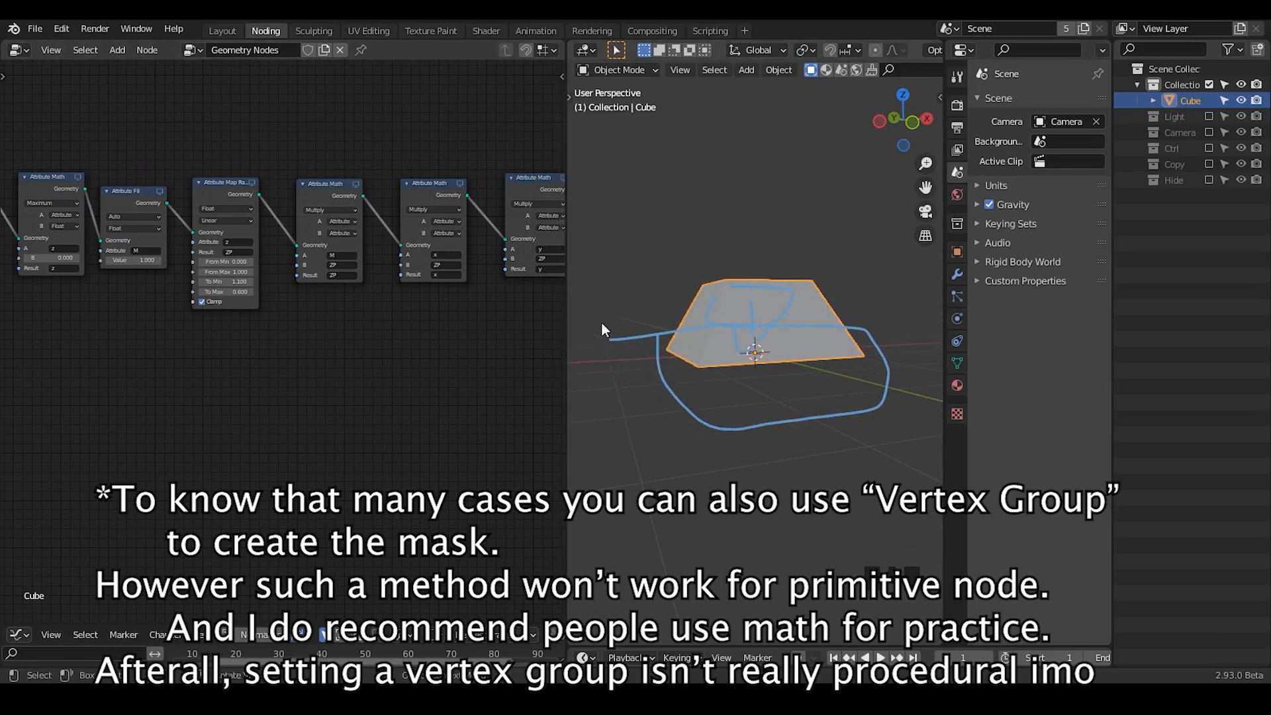
ctrl+middle_drag(315, 371, 454, 295)
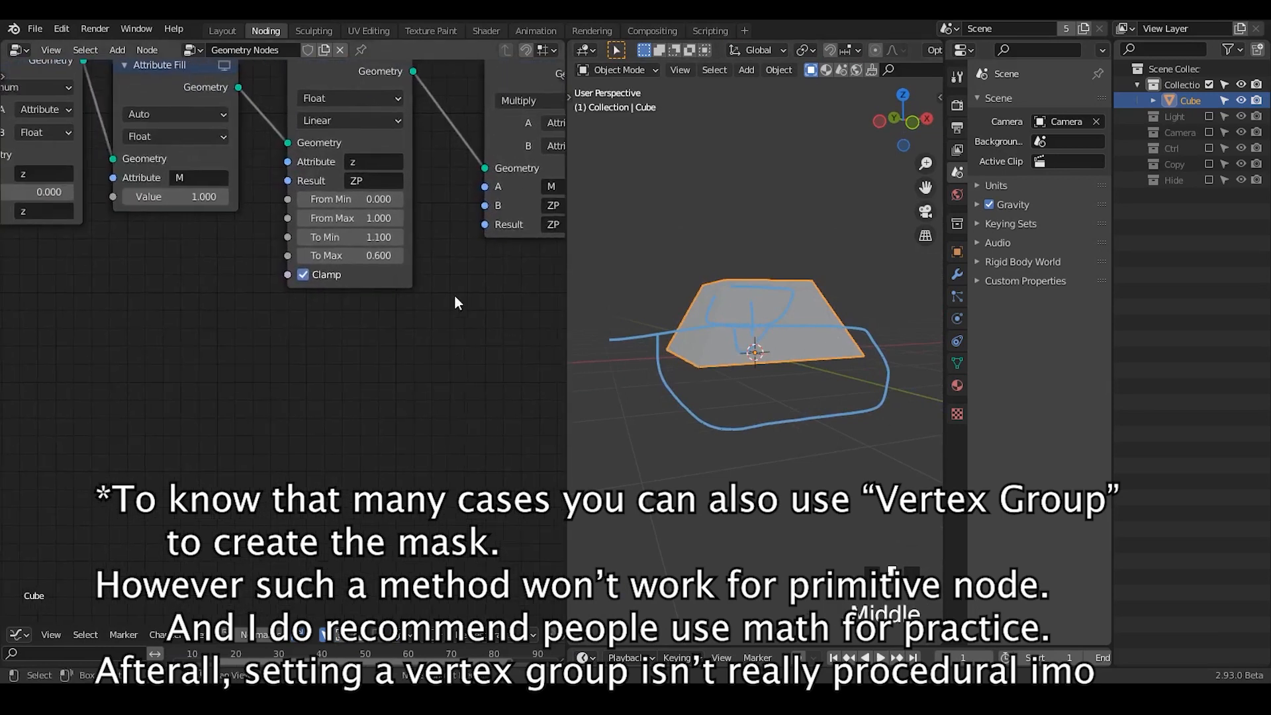
mouse_move(351, 238)
mouse_down()
mouse_move(385, 237)
mouse_move(325, 237)
mouse_move(344, 237)
mouse_up()
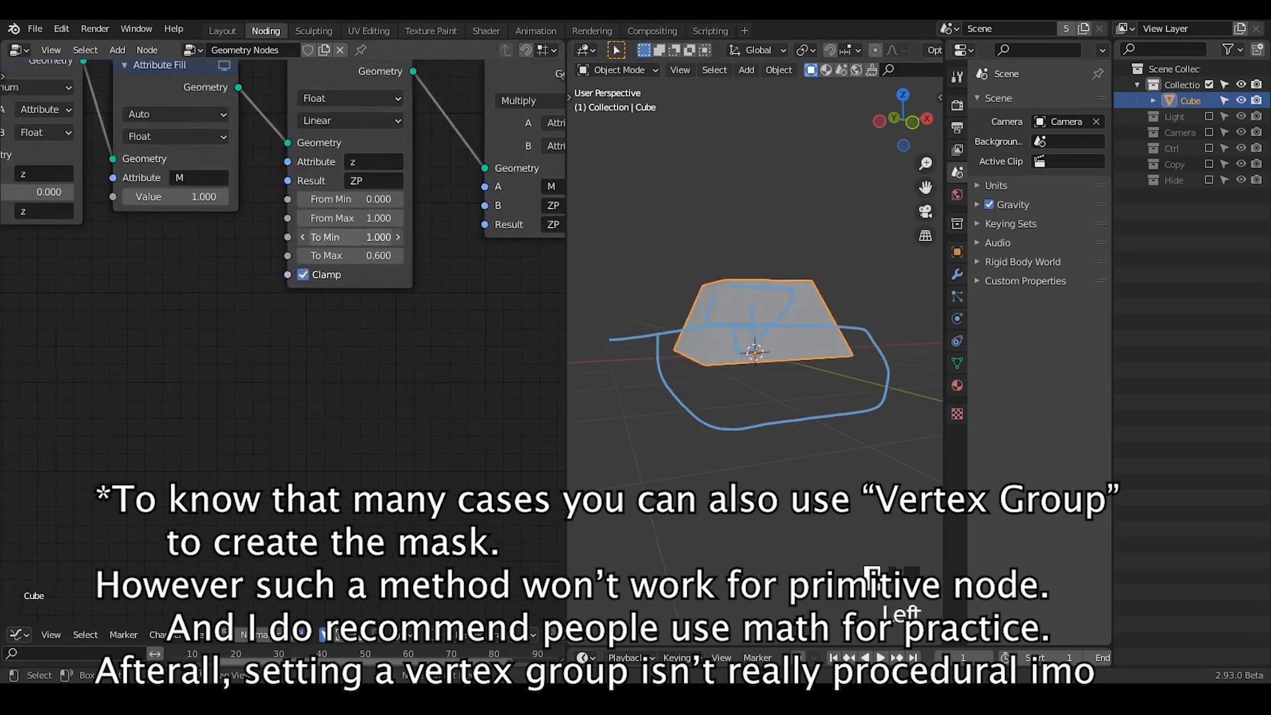
middle_drag(467, 334, 343, 358)
- Erase the annotations on and around the keycap
key(d)
right_drag(708, 298, 534, 387)
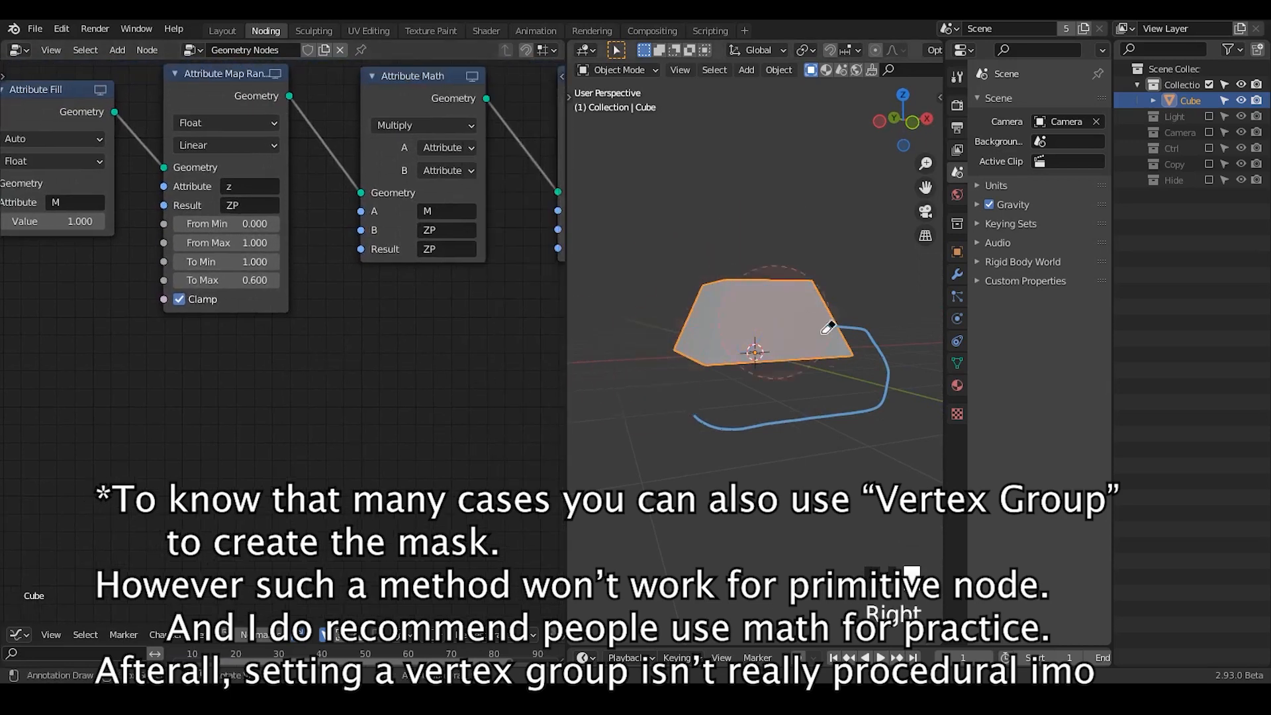
right_drag(828, 327, 892, 376)
mouse_move(717, 305)
middle_down()
mouse_move(719, 359)
mouse_move(705, 320)
middle_up()
key(d)
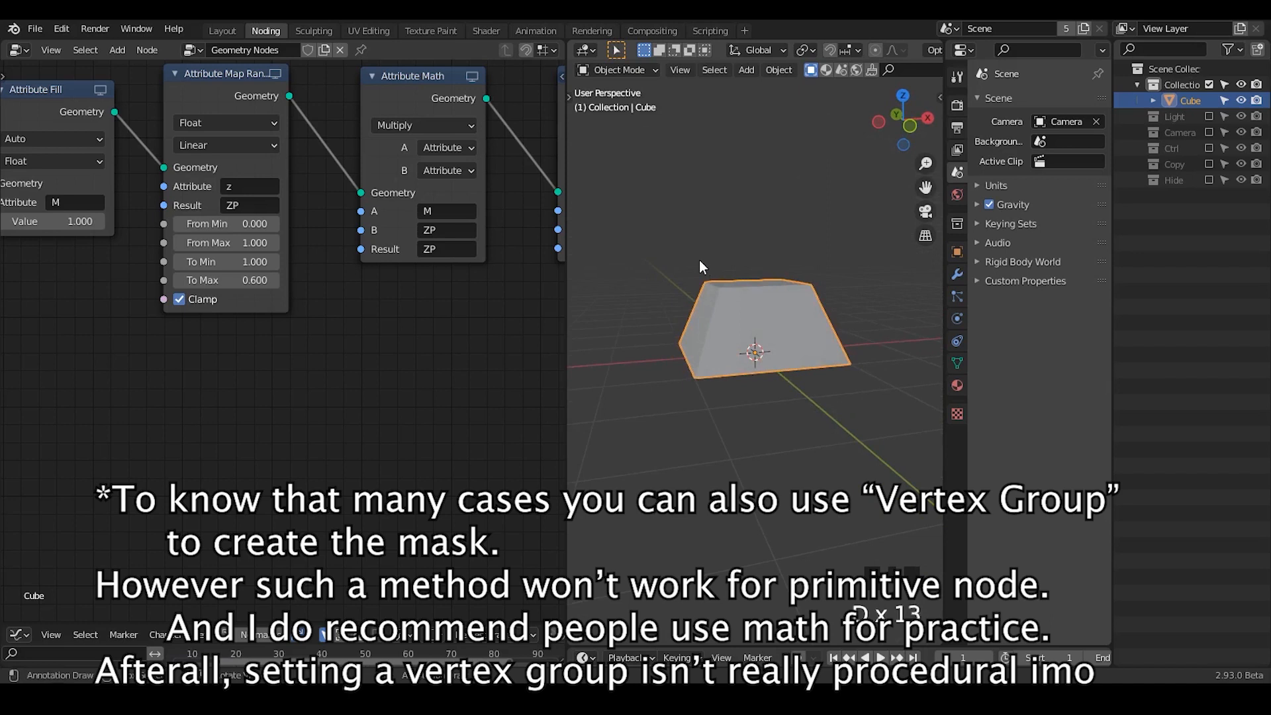
- Circle the top of the keycap with an annotation stroke
mouse_move(706, 268)
middle_down()
mouse_move(770, 323)
mouse_move(711, 288)
mouse_move(746, 309)
mouse_move(721, 278)
middle_up()
key(d)
drag(715, 291, 827, 291)
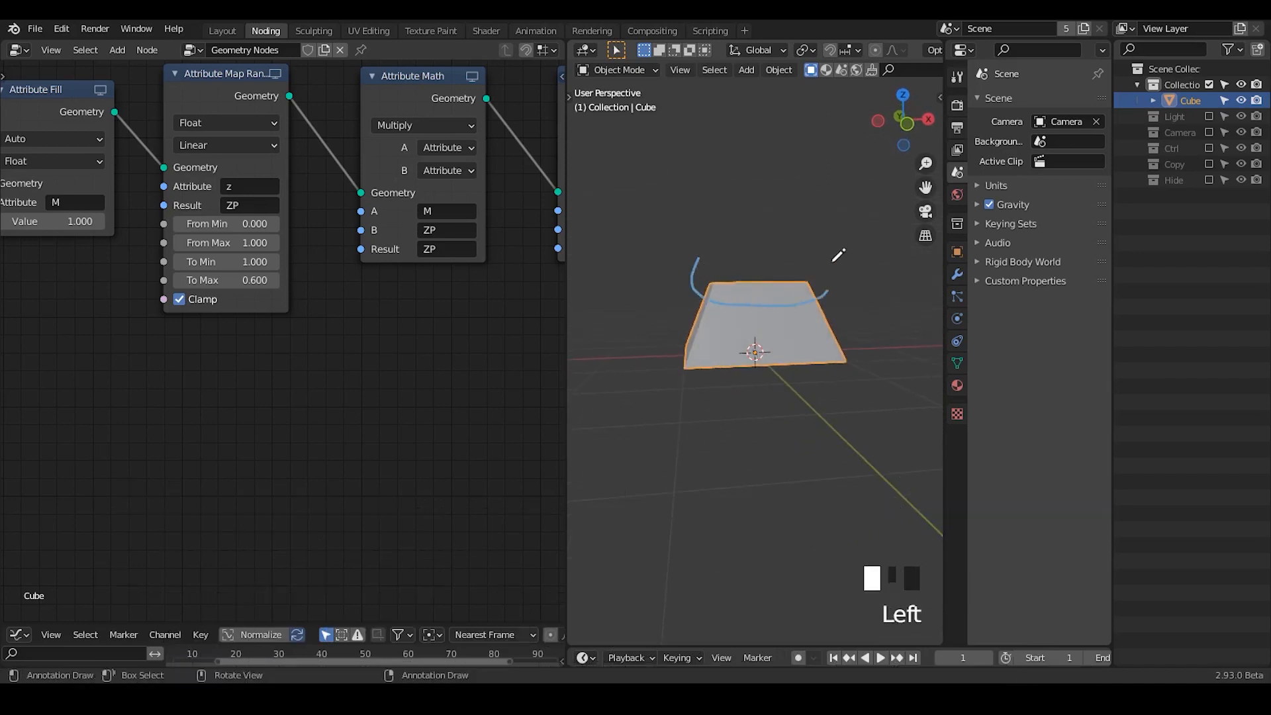
key(d)
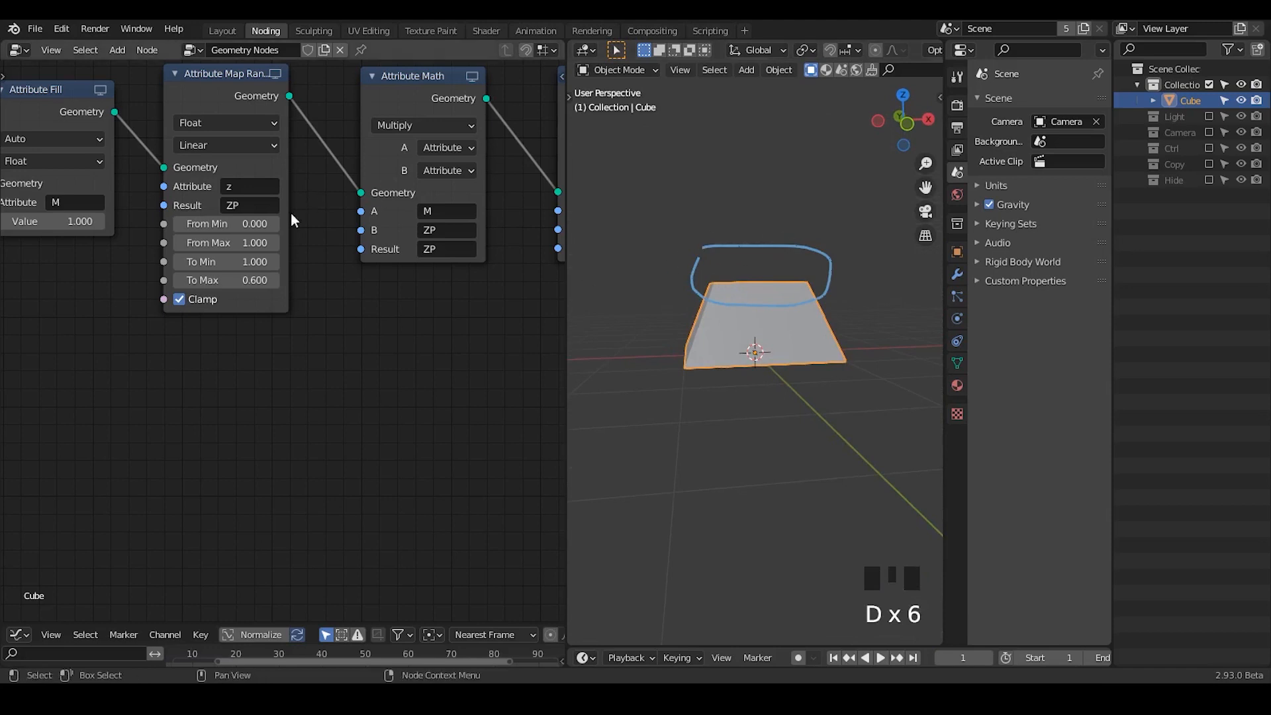
drag(225, 104, 236, 106)
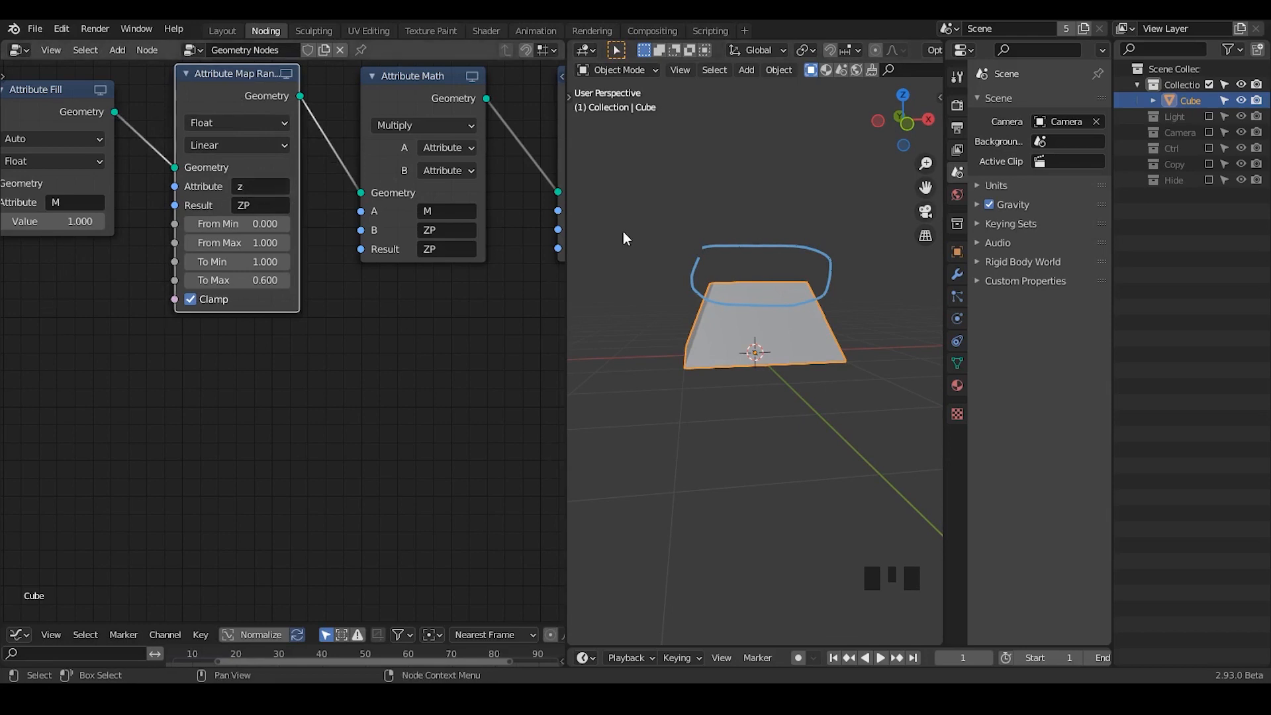
- Annotate the keycap's height range with 0 beside its base and 1 beside its top
key(d)
drag(657, 361, 664, 370)
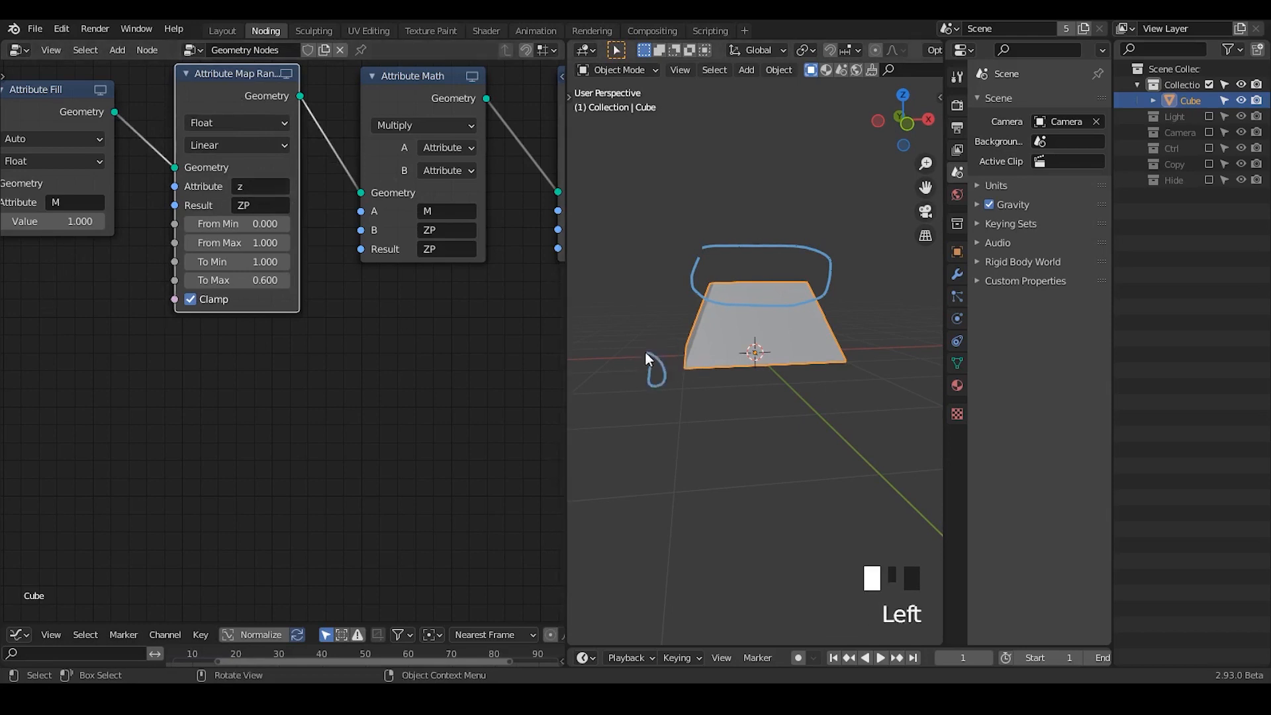
drag(652, 247, 645, 291)
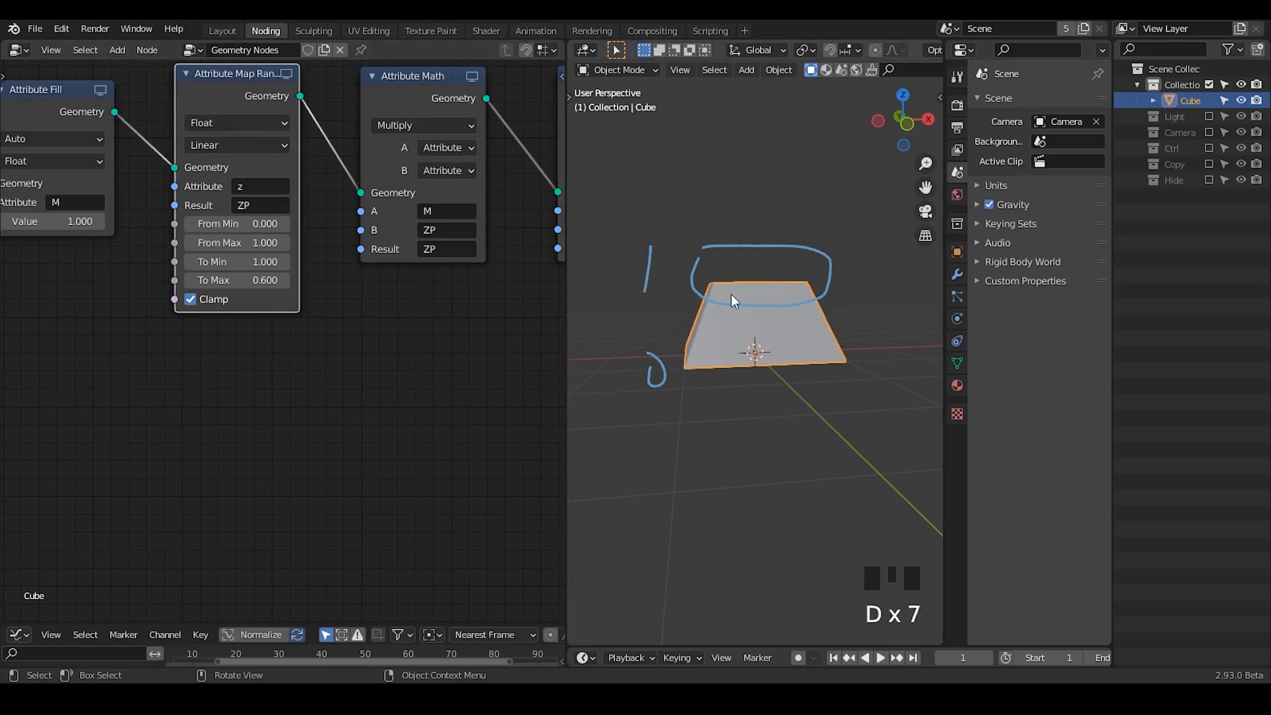
- Annotate a small ring with a downward arrow at the center of the keycap's top face
middle_drag(764, 309, 752, 318)
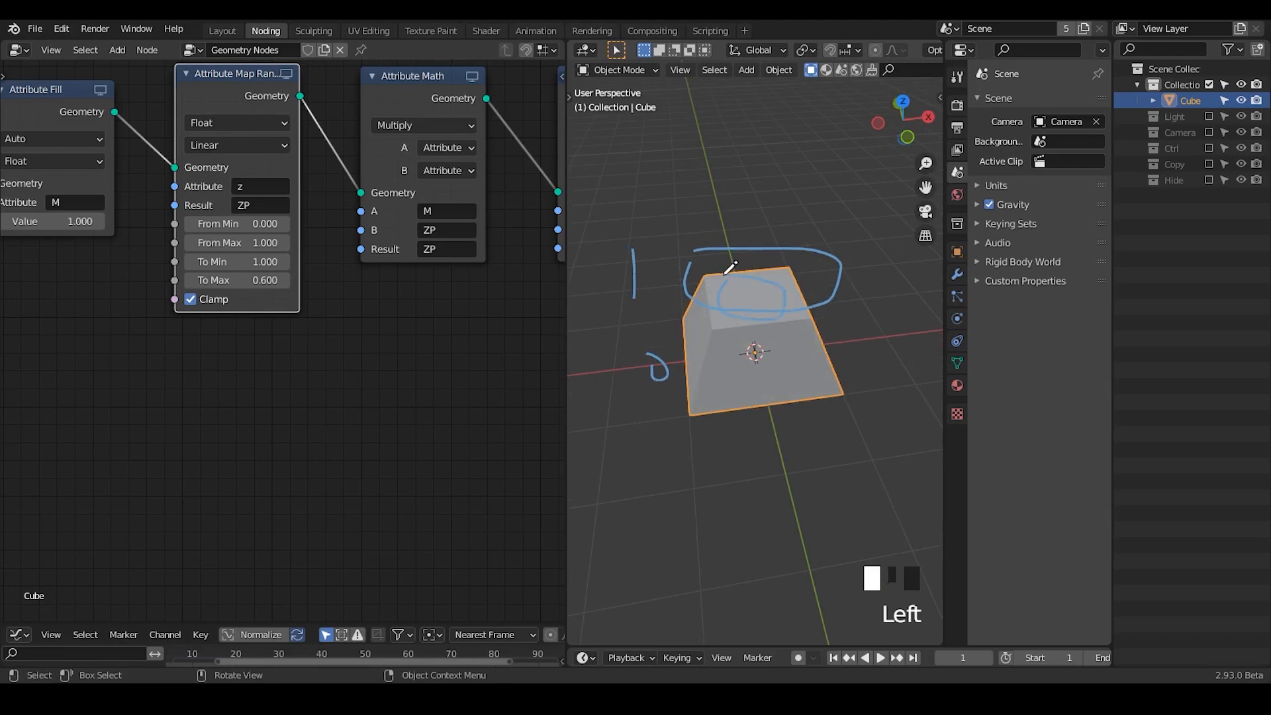
drag(752, 291, 742, 355)
middle_click(590, 323)
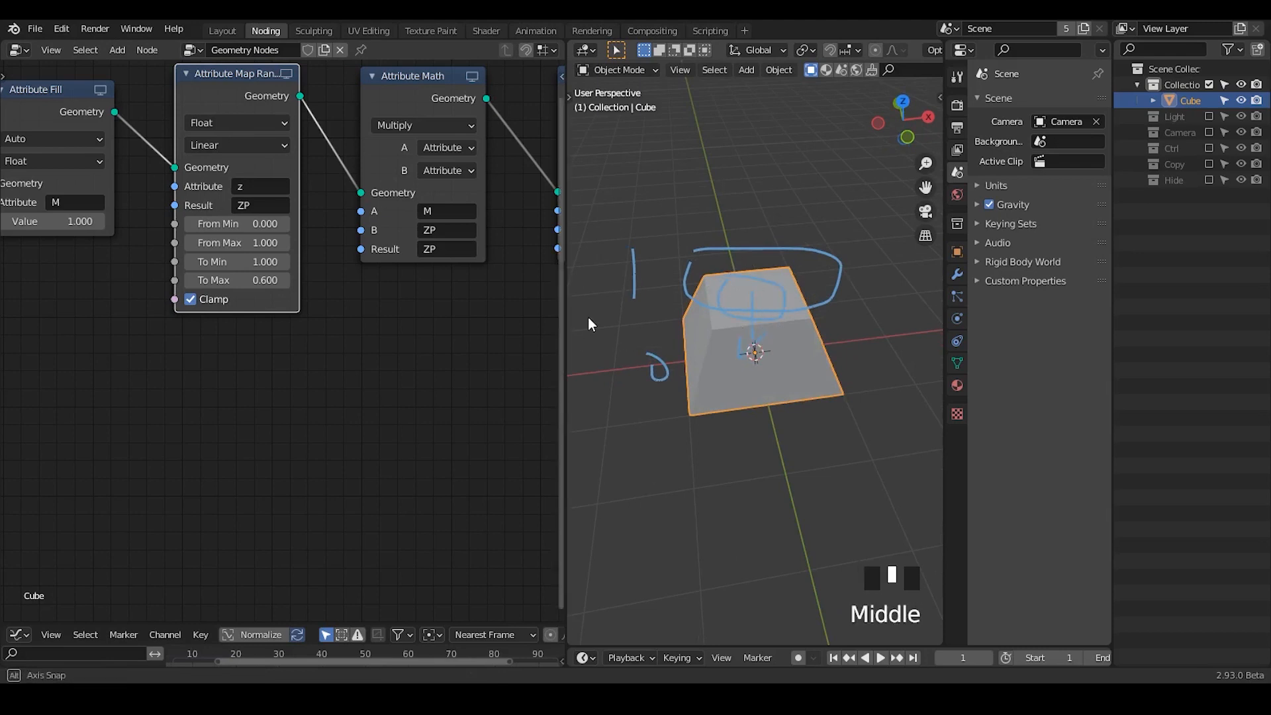
- Erase the height labels, loop and arrow annotations around the keycap
middle_drag(743, 340, 755, 341)
middle_drag(435, 331, 268, 328)
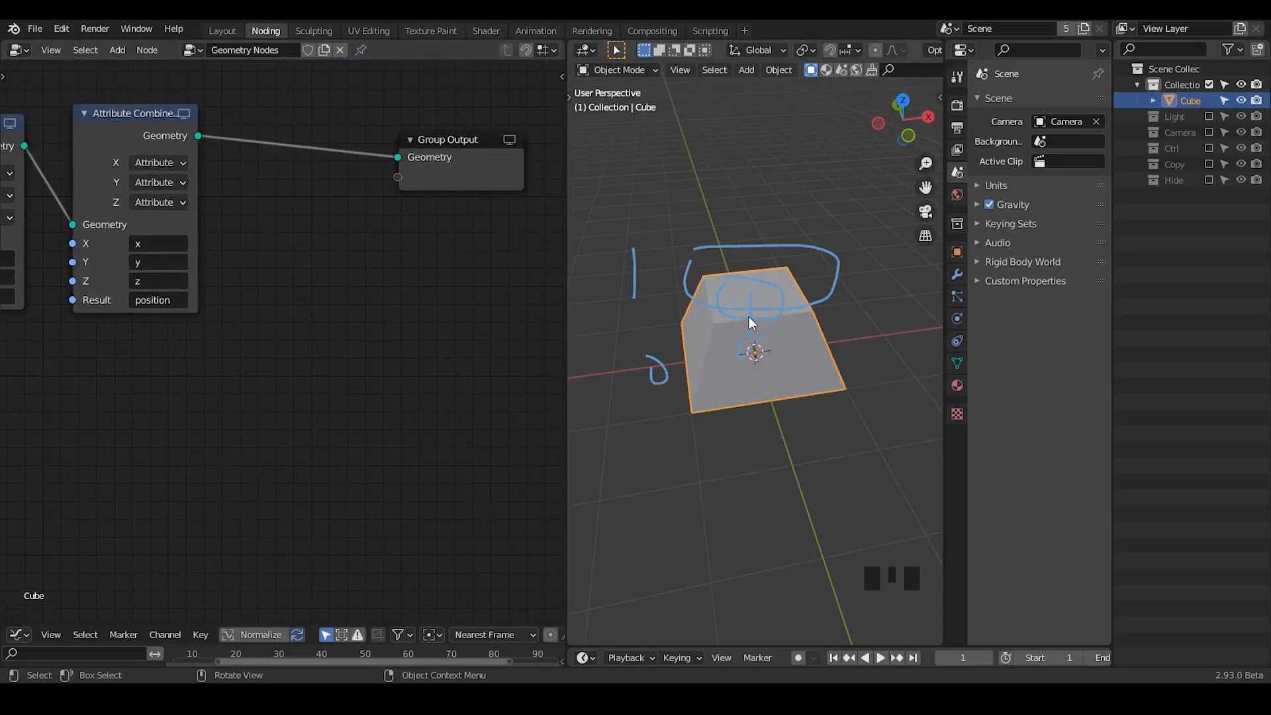
middle_drag(752, 324, 698, 311)
key(d)
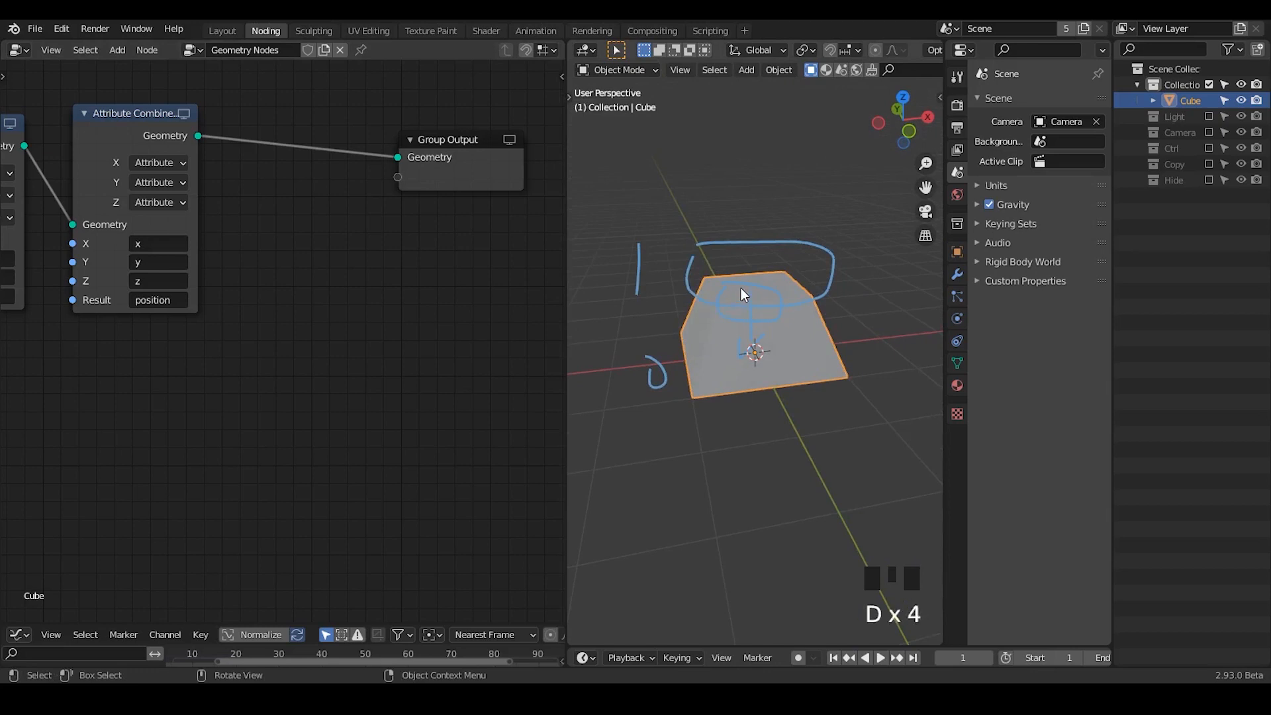
right_drag(715, 282, 809, 233)
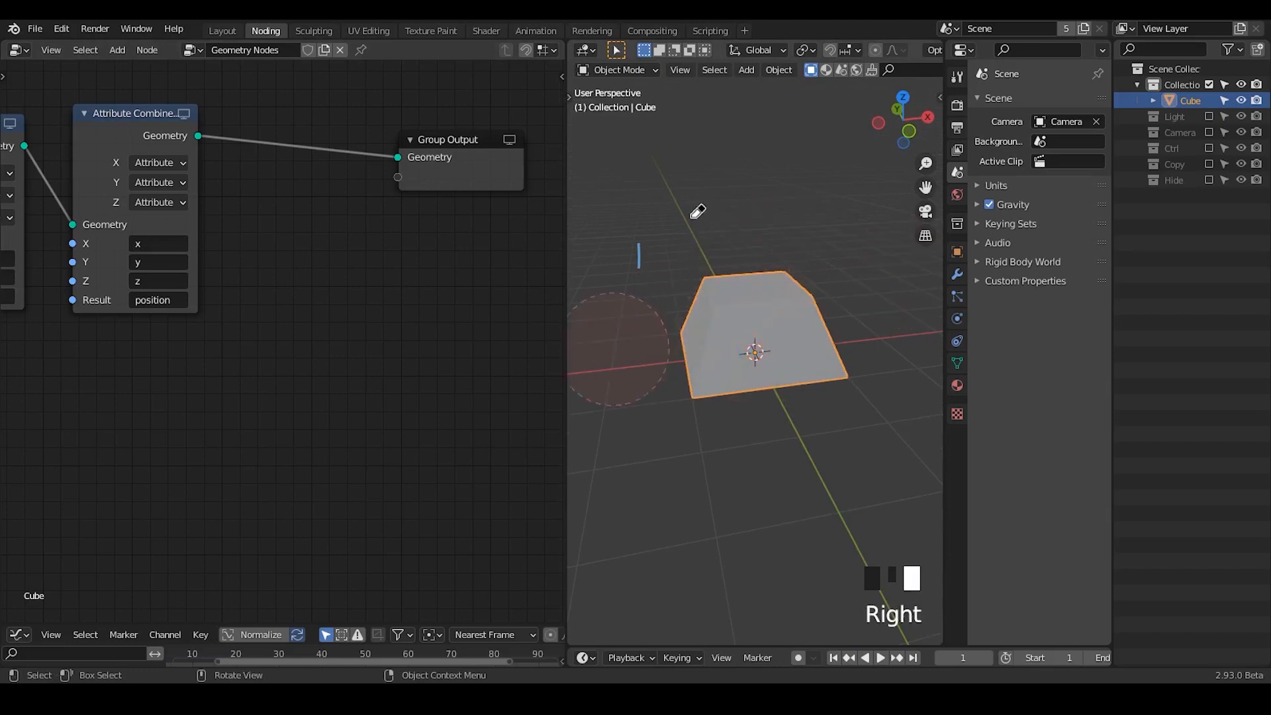
- Annotate a concave curve across the keycap's top with short strokes branching off it
key(d)
mouse_move(709, 288)
mouse_down()
mouse_move(748, 335)
mouse_move(806, 301)
mouse_up()
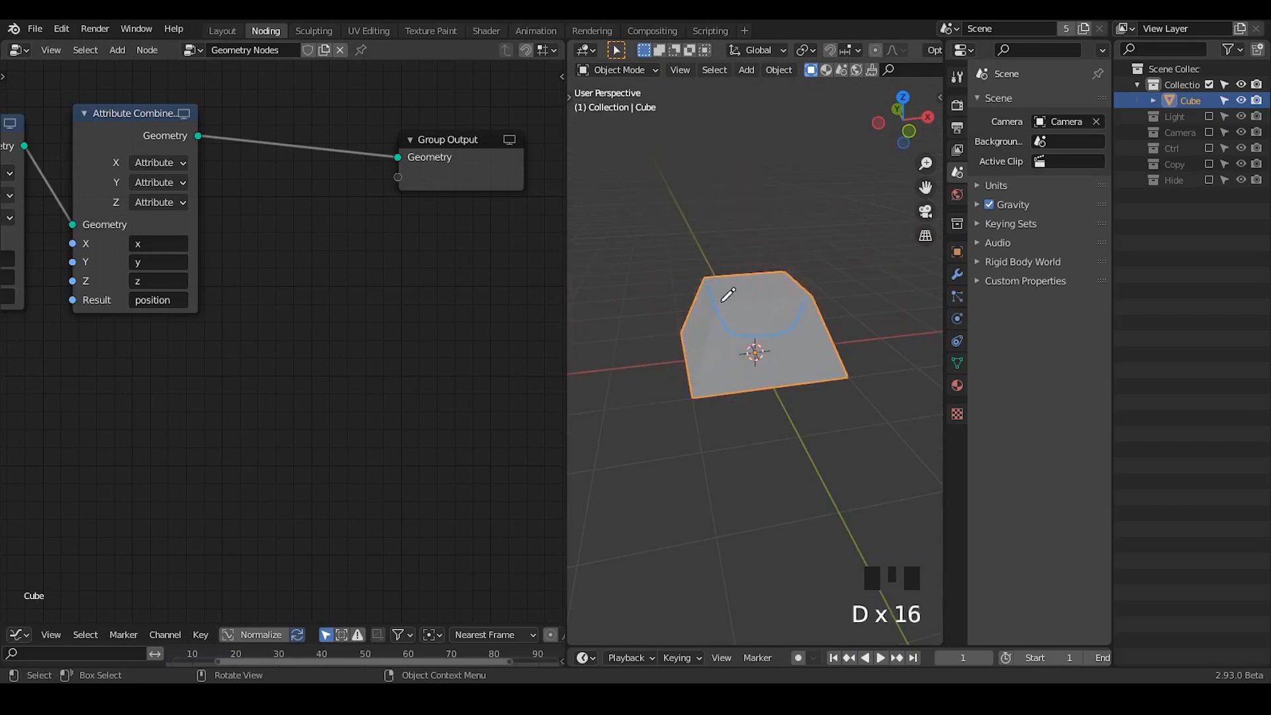
mouse_move(720, 306)
mouse_down()
mouse_move(689, 341)
mouse_move(702, 373)
mouse_up()
drag(763, 319, 751, 356)
mouse_move(790, 318)
mouse_down()
mouse_move(785, 361)
mouse_move(864, 356)
mouse_up()
key(ctrl+a)
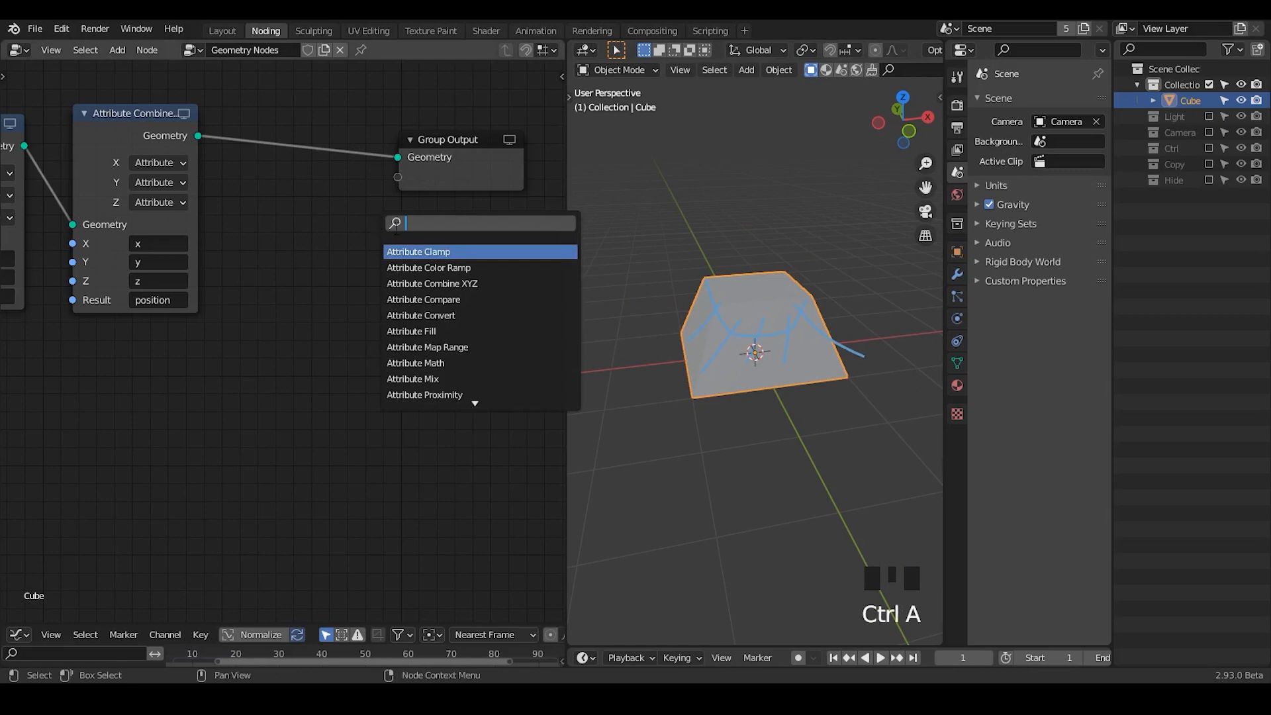
click(877, 47)
click(887, 47)
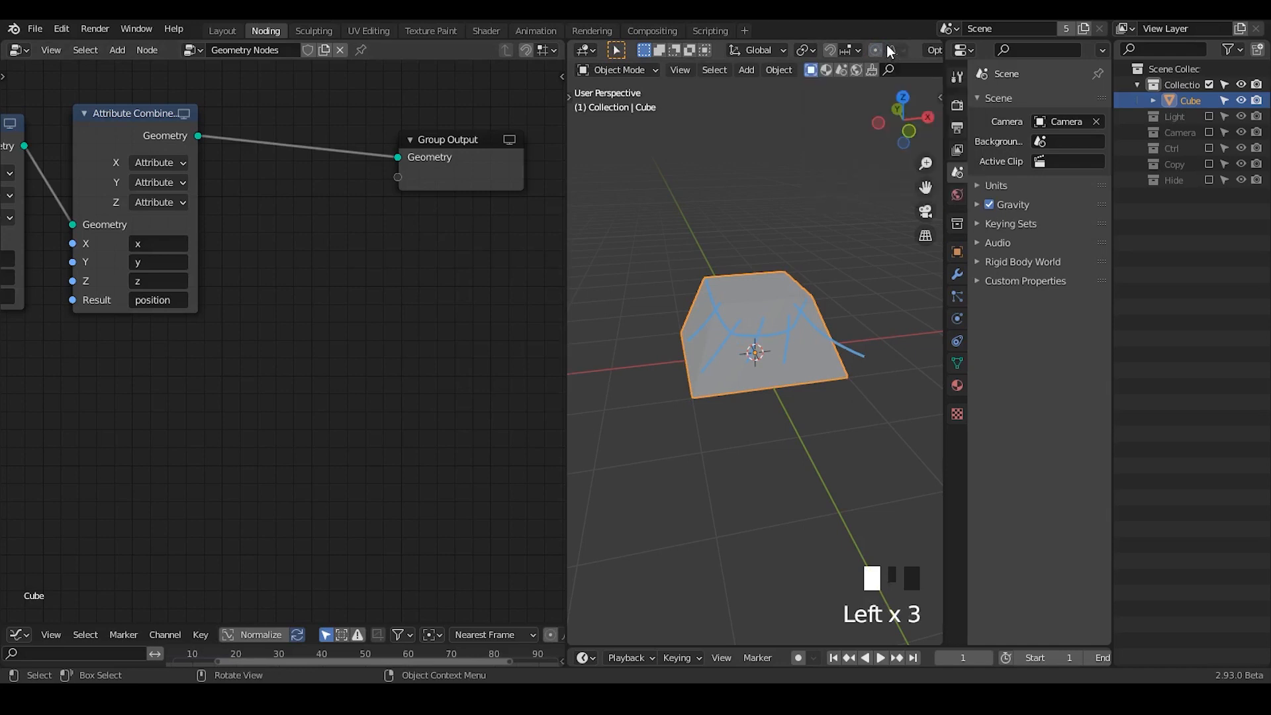
click(883, 51)
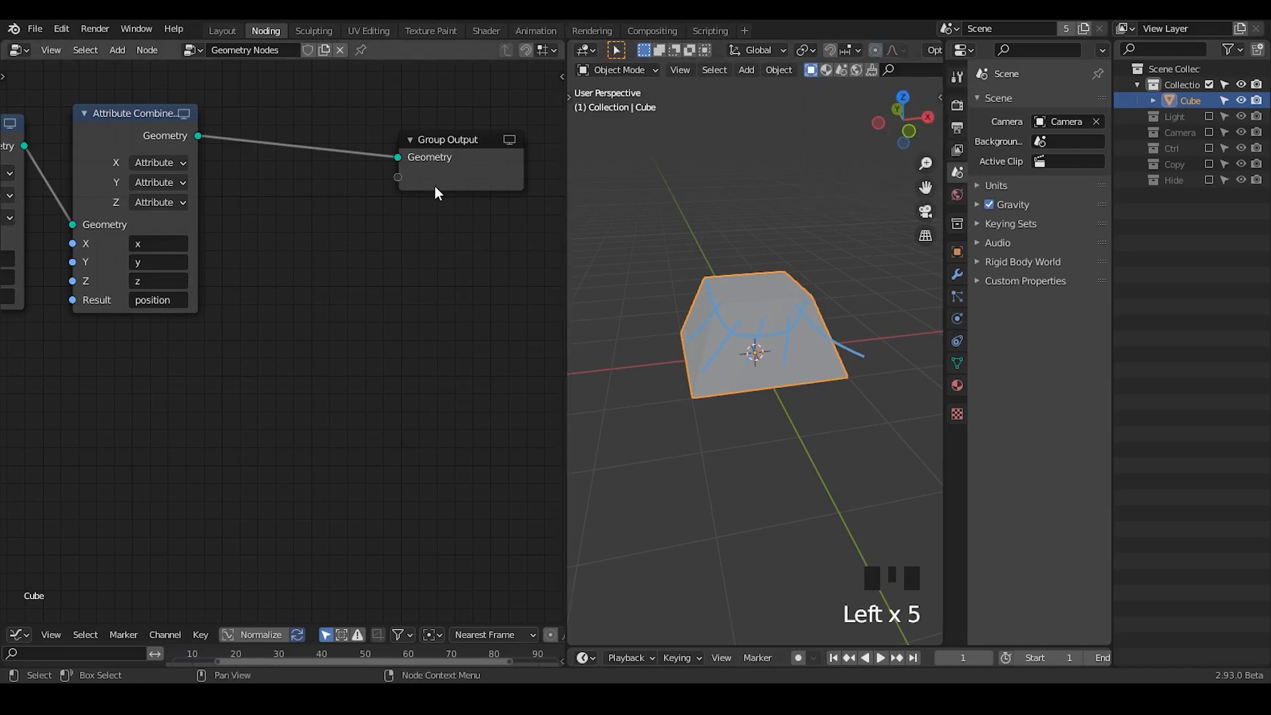
- Add a Subdivide node between the Attribute Combine XYZ node and the Group Output
key(ctrl+a)
text(subd)
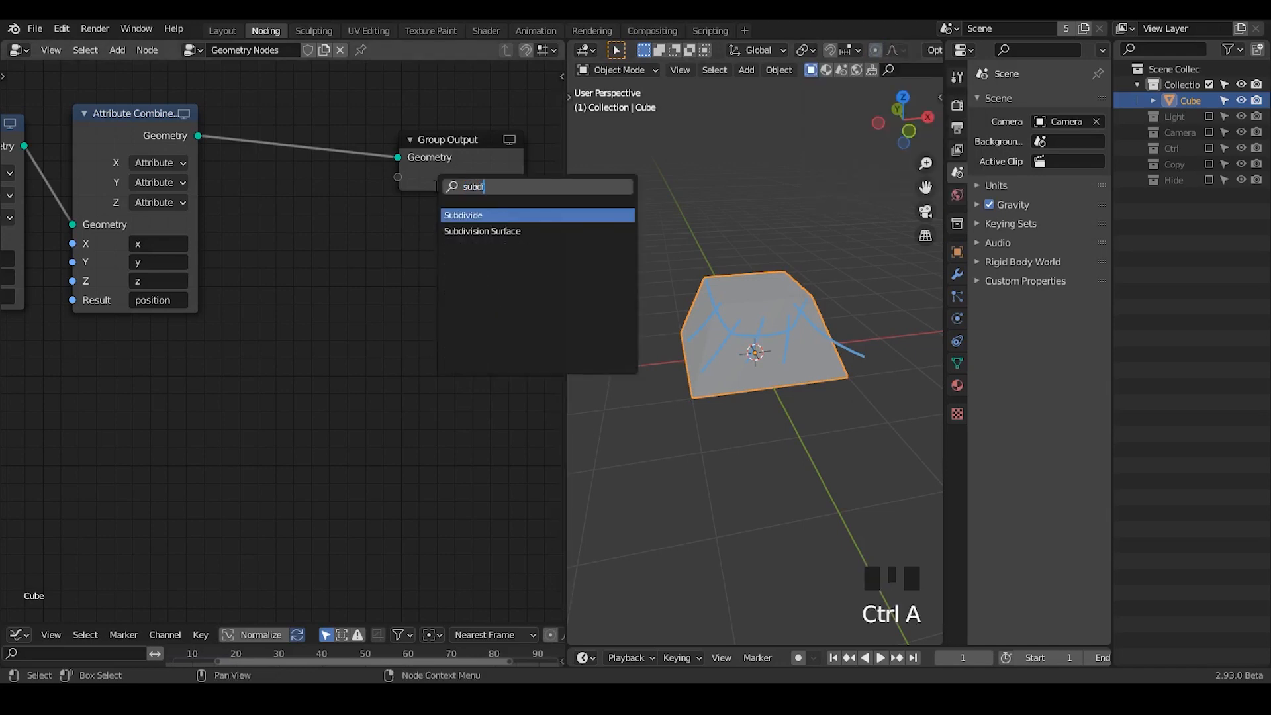
key(Return)
click(284, 138)
middle_drag(241, 195, 301, 198)
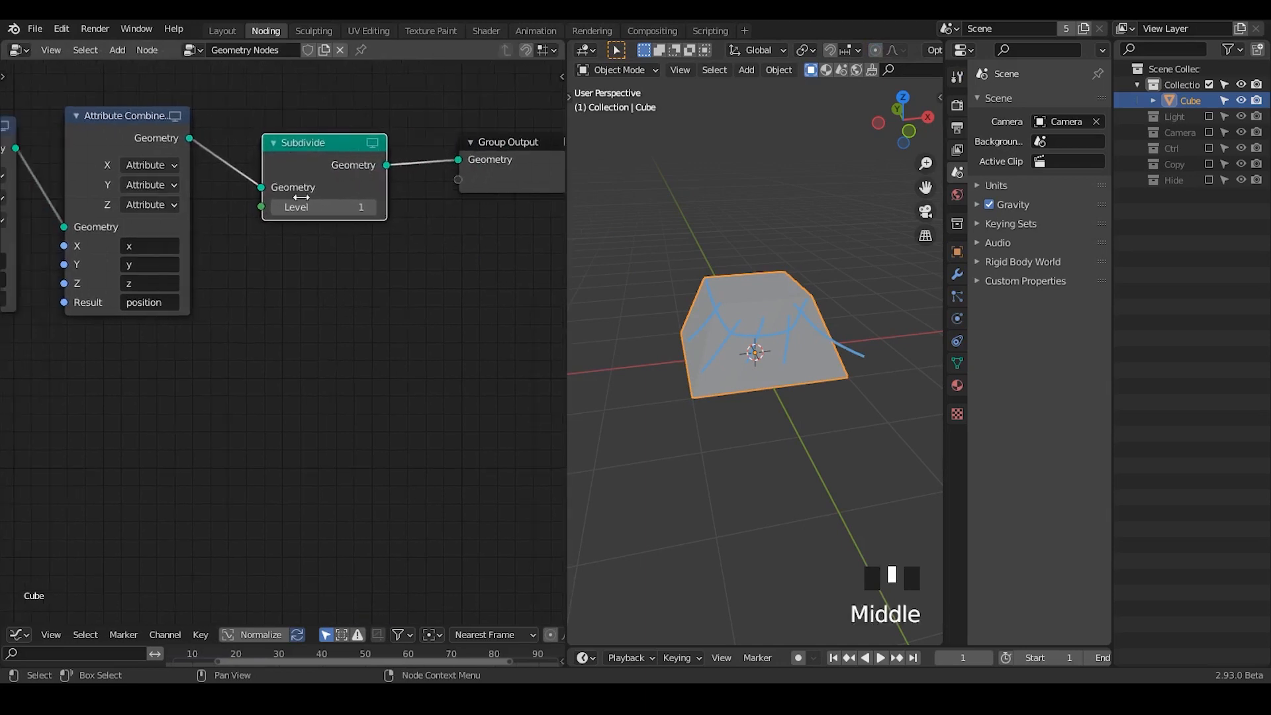
drag(313, 145, 296, 133)
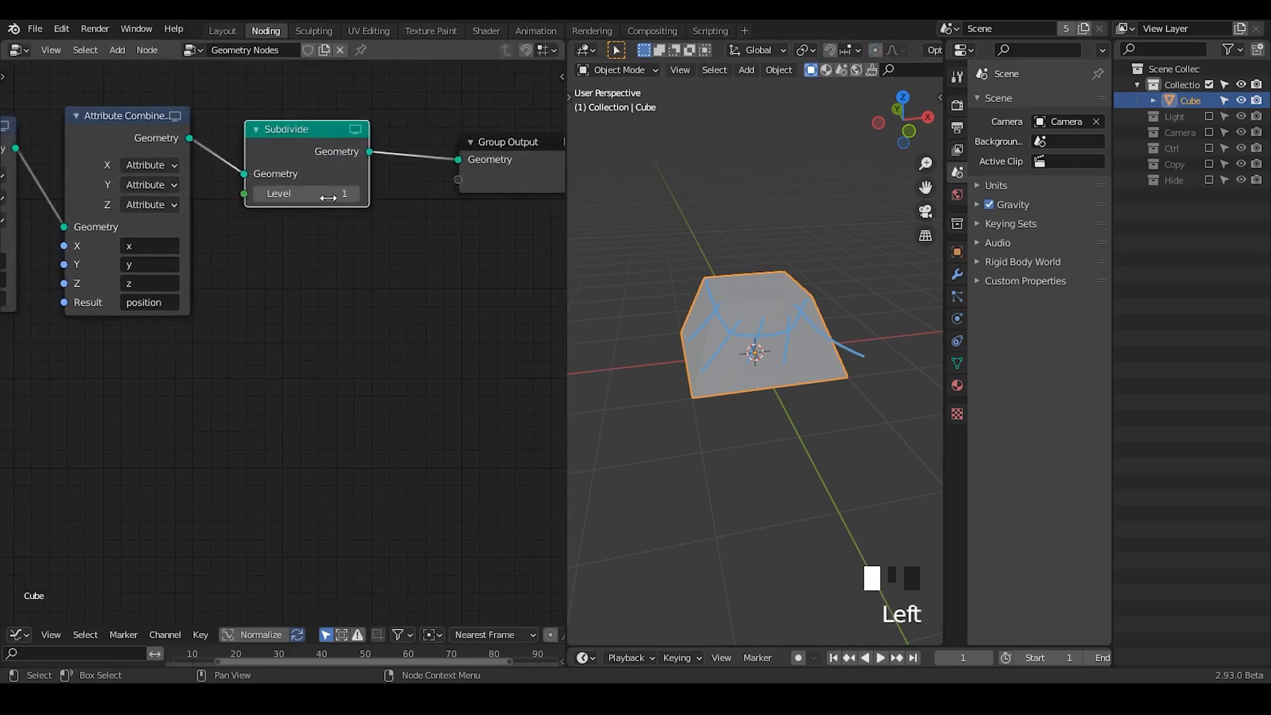
- Set the Subdivide node's Level to 3
click(353, 193)
click(352, 193)
middle_drag(264, 292, 417, 361)
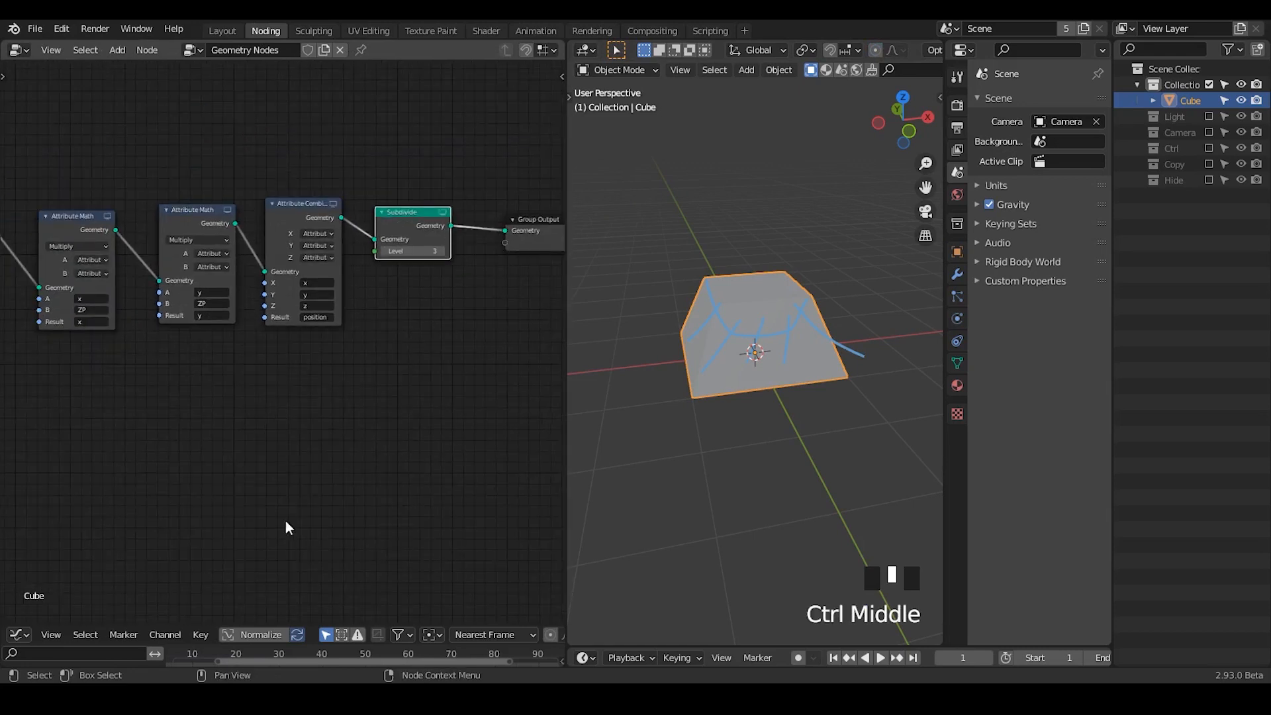
middle_drag(273, 382, 460, 372)
middle_drag(43, 196, 106, 182)
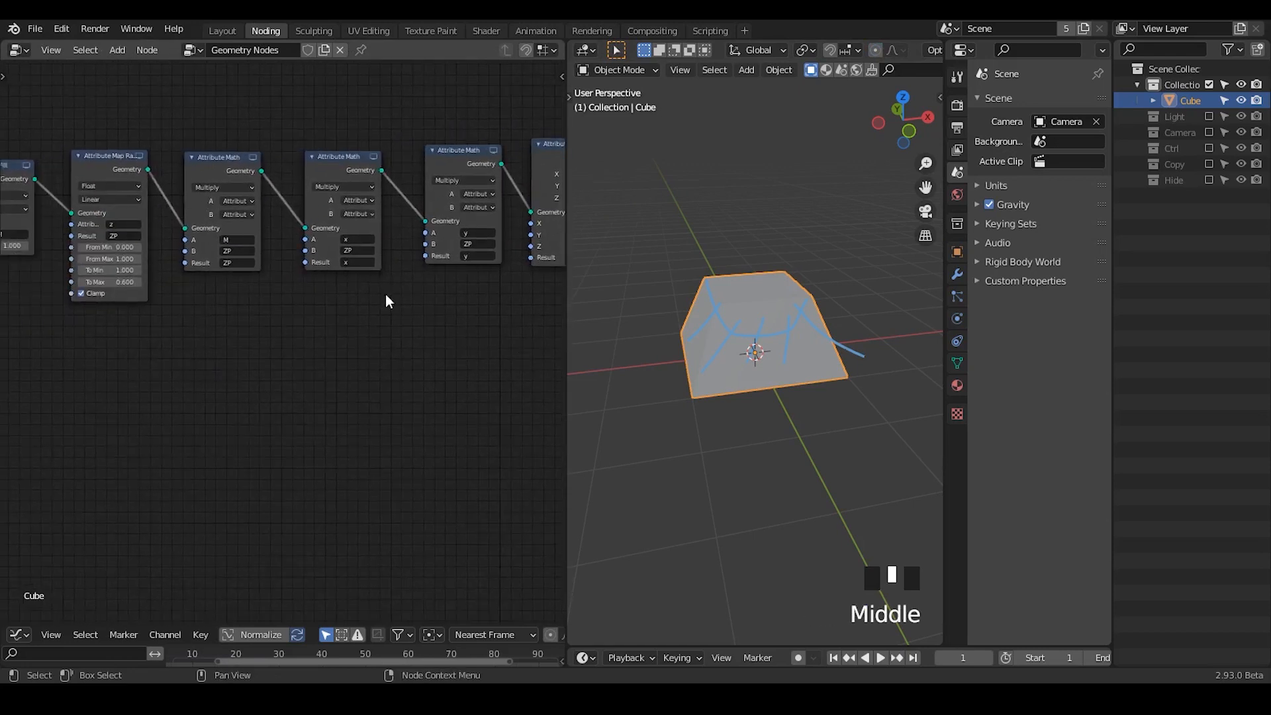
middle_drag(388, 301, 141, 318)
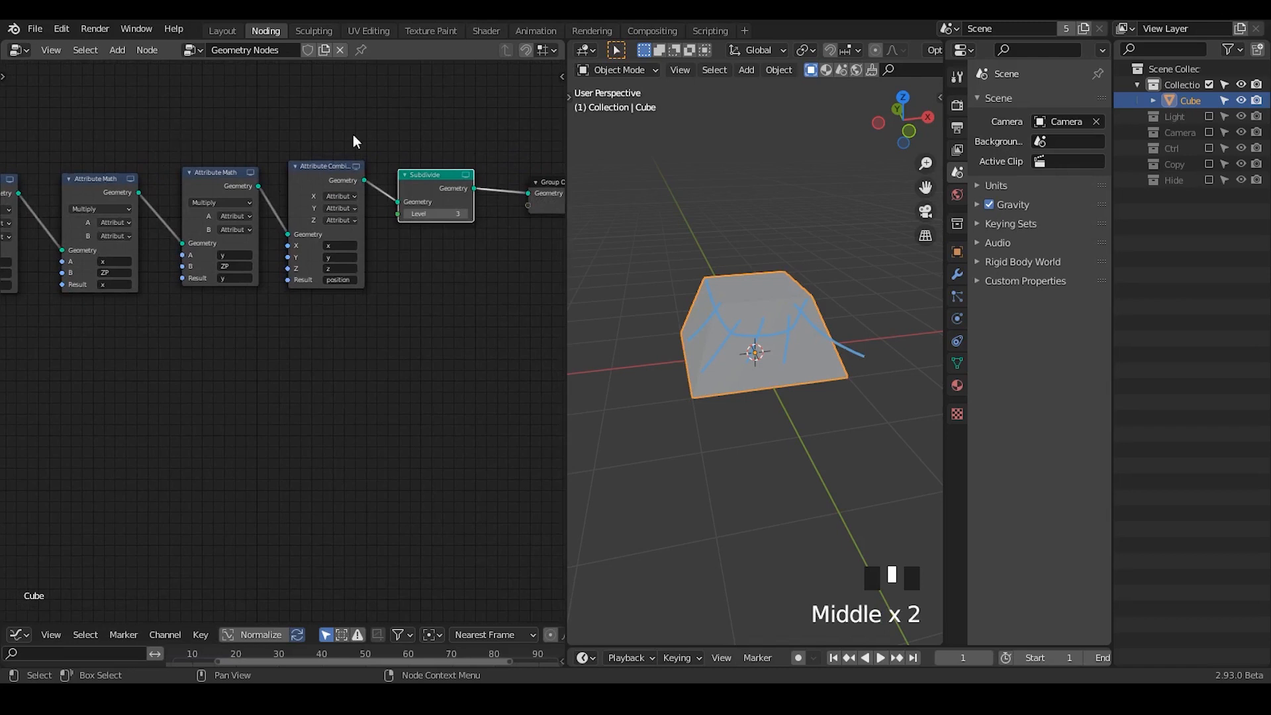
middle_drag(371, 310, 217, 317)
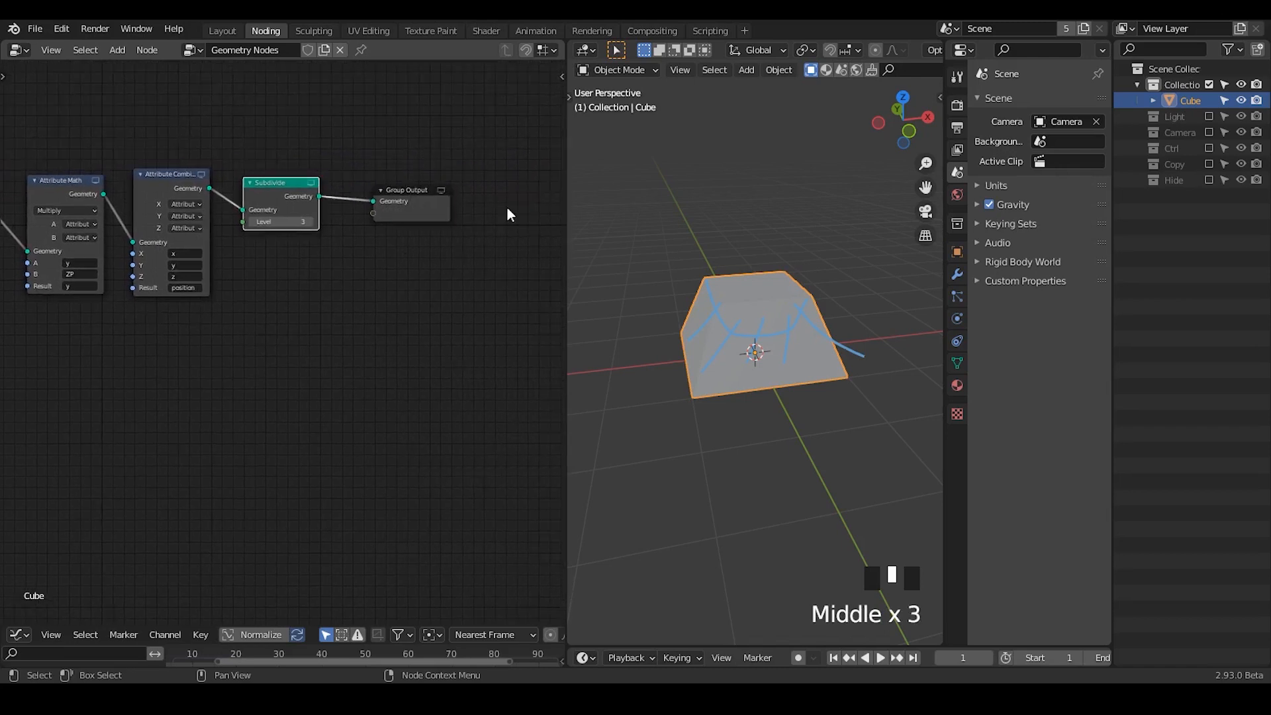
middle_drag(398, 331, 391, 296)
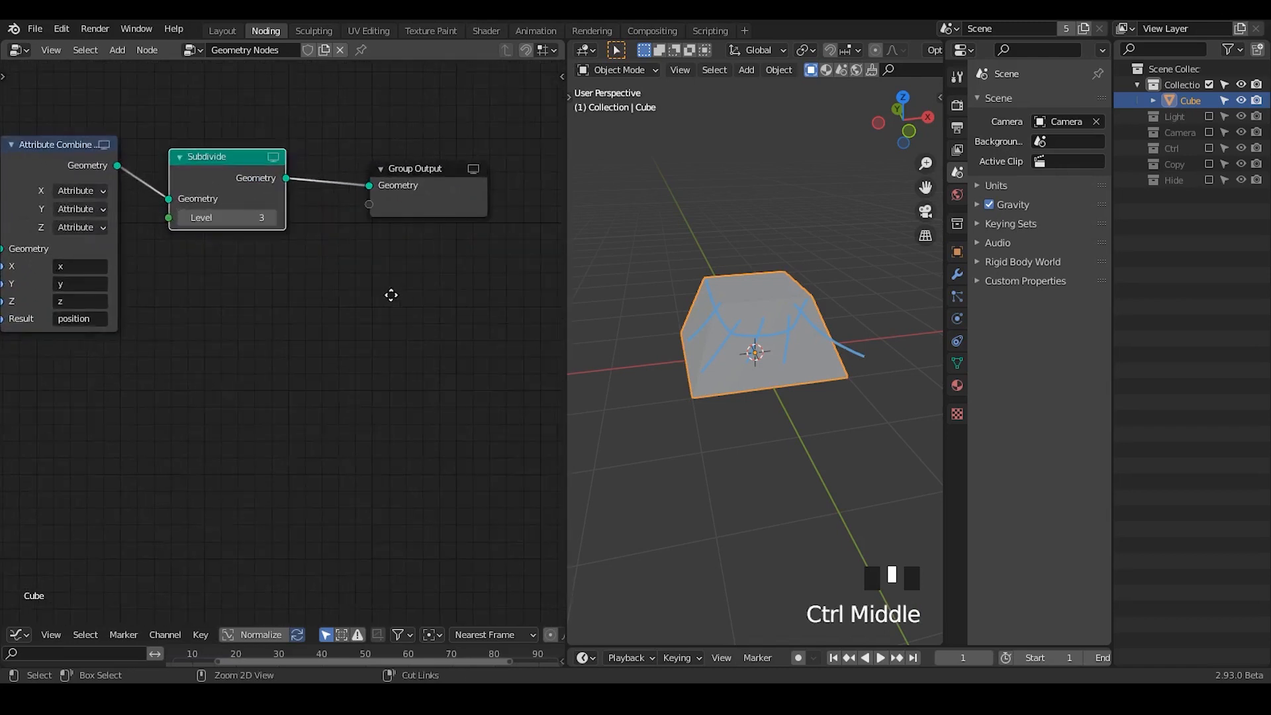
key(ctrl+a)
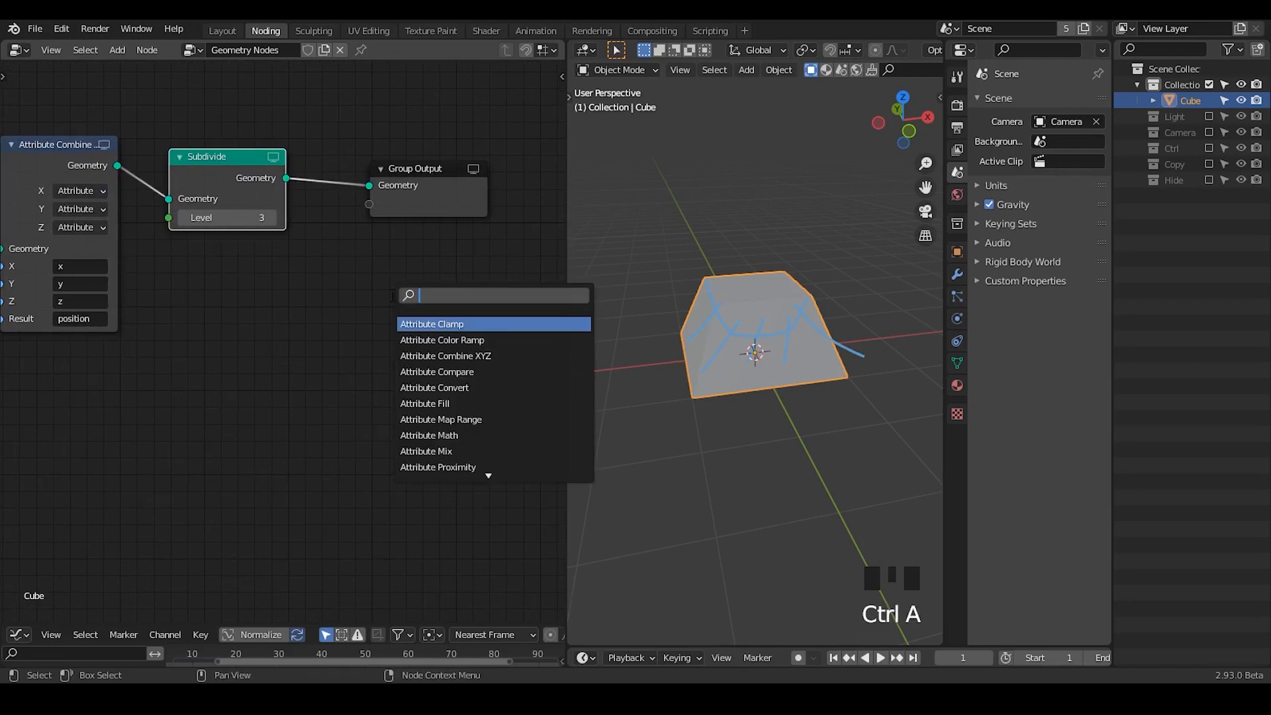
key(Escape)
- Erase the concave curve annotation and its branching strokes from the keycap
middle_drag(795, 313, 757, 292)
key(d)
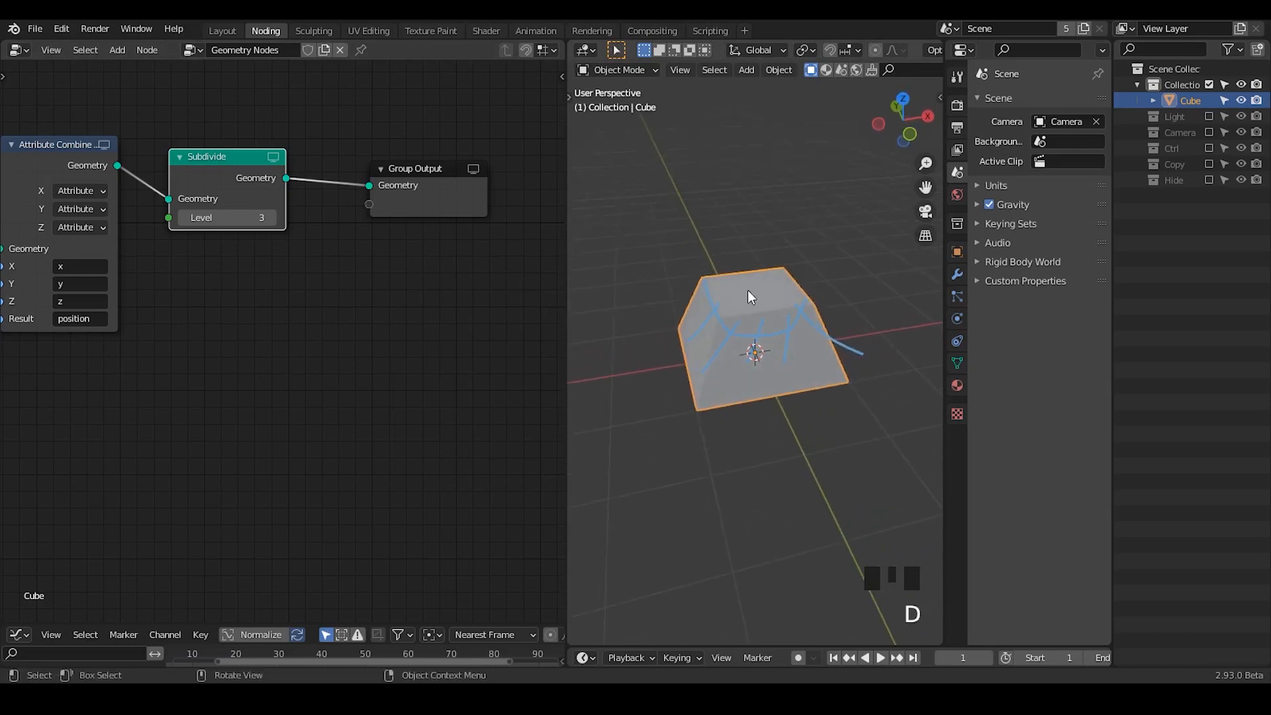
mouse_move(742, 282)
right_down()
mouse_move(654, 384)
mouse_move(716, 363)
mouse_move(874, 365)
right_up()
- Insert an Attribute Vector Math node between Subdivide and Group Output, with its operation set to Distance
key(ctrl+a)
text(attr)
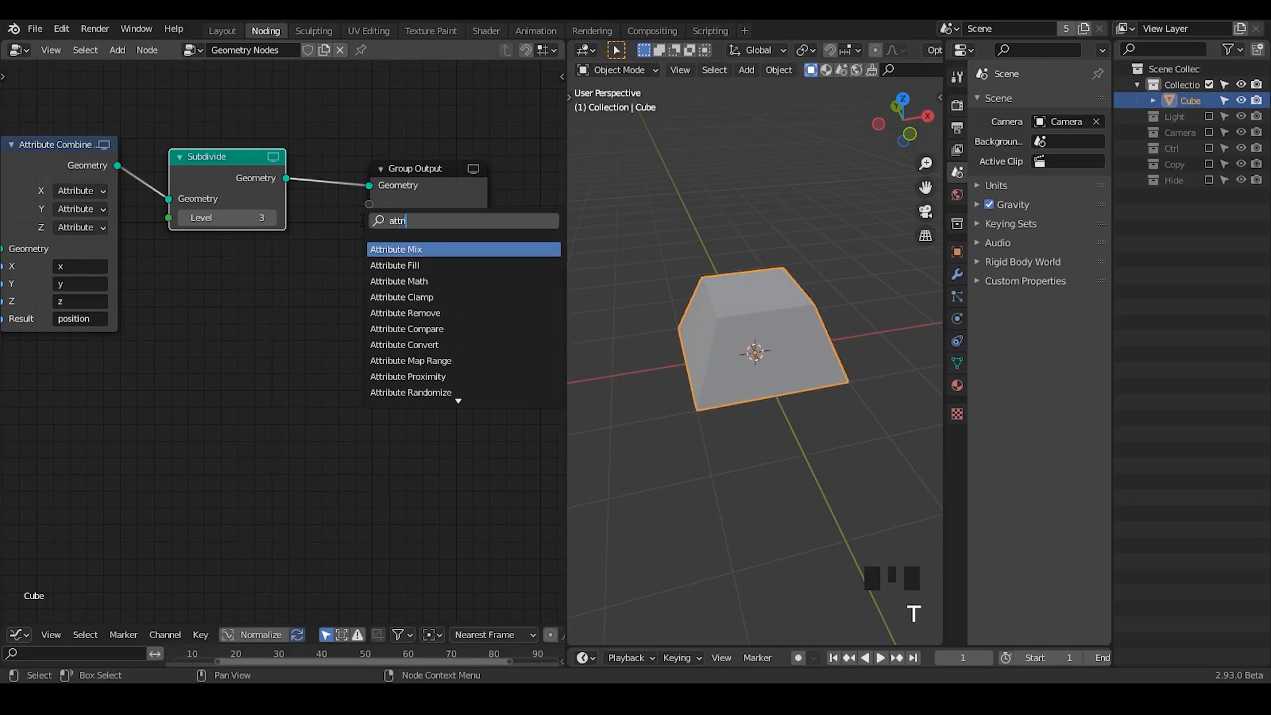
text(ibute vec)
key(Return)
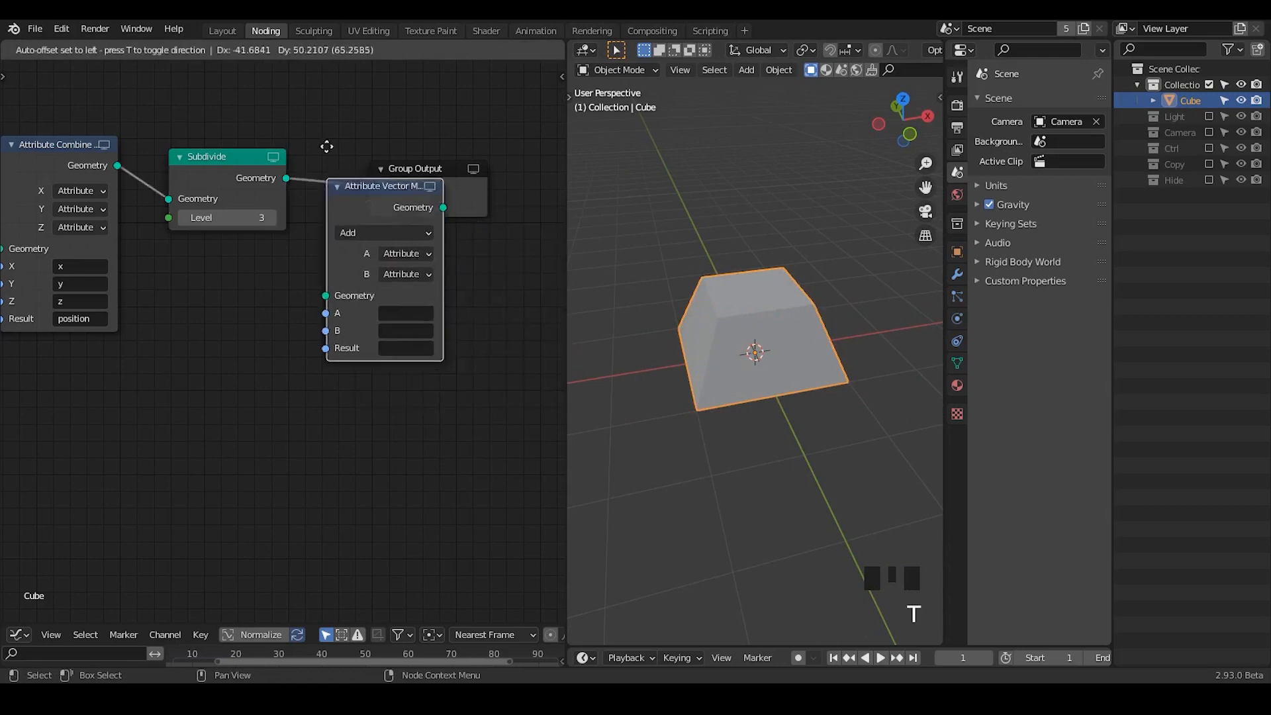
click(327, 145)
click(263, 201)
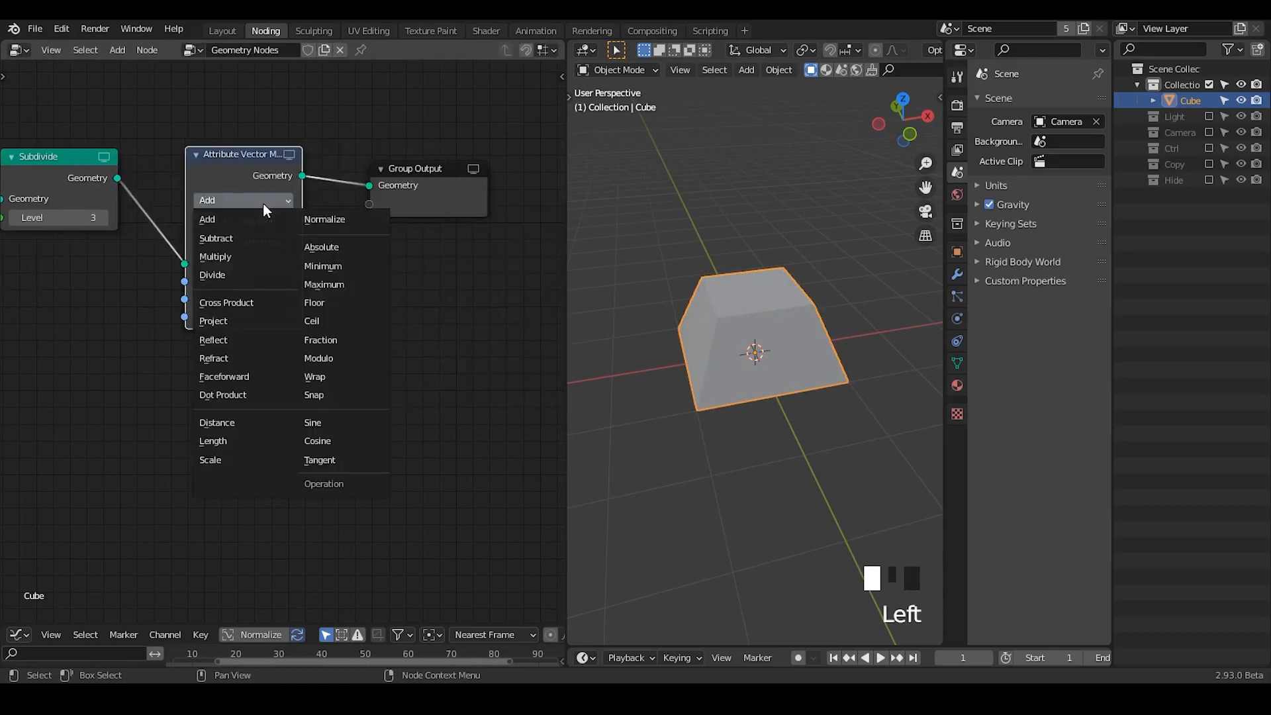
click(257, 424)
- Move the Attribute Vector Math and Group Output nodes away from Subdivide to open a gap for another node
drag(240, 174, 272, 140)
drag(434, 109, 278, 264)
key(g)
click(405, 300)
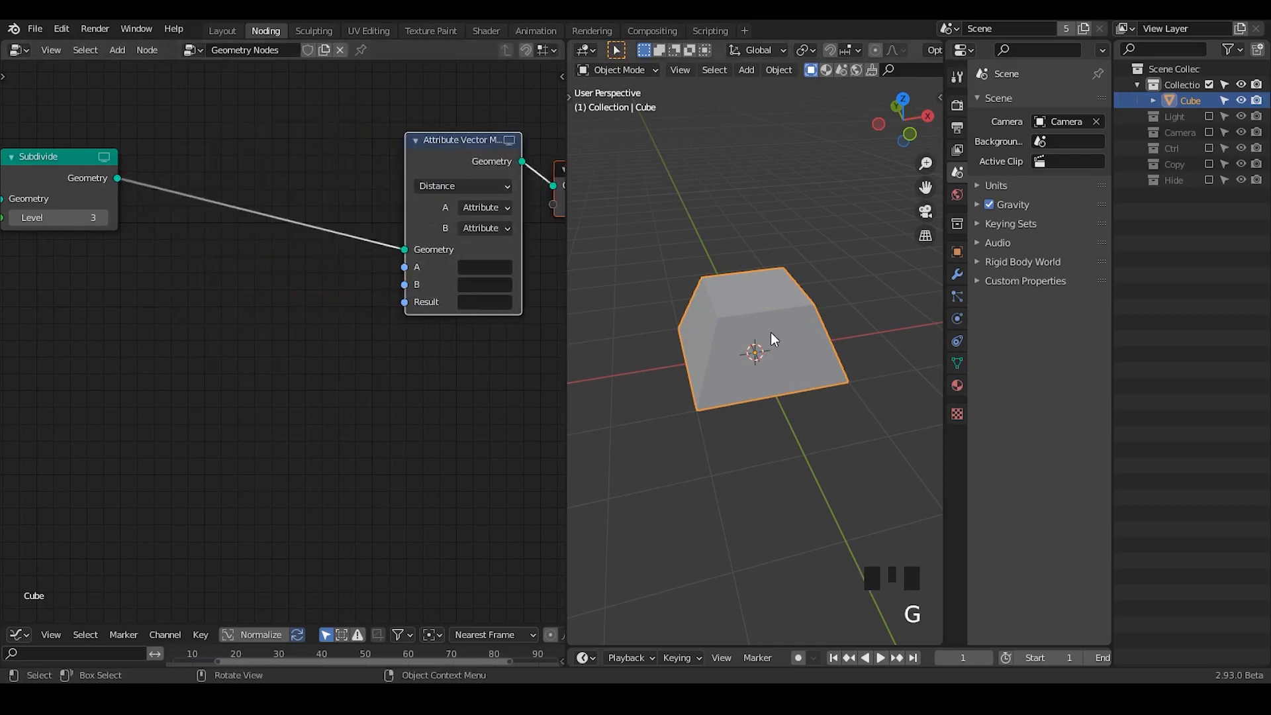
- Insert an Attribute Combine XYZ node between the Subdivide and Attribute Vector Math nodes
middle_drag(771, 332, 773, 318)
key(ctrl+a)
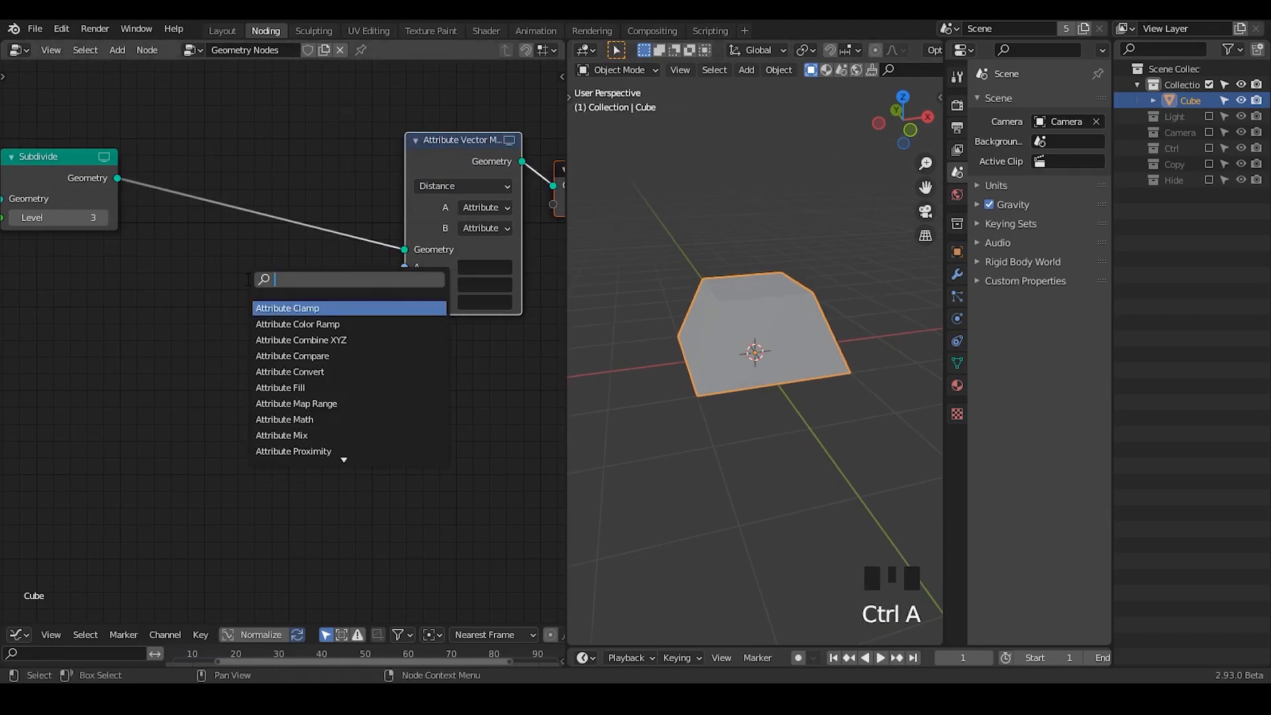
text(a)
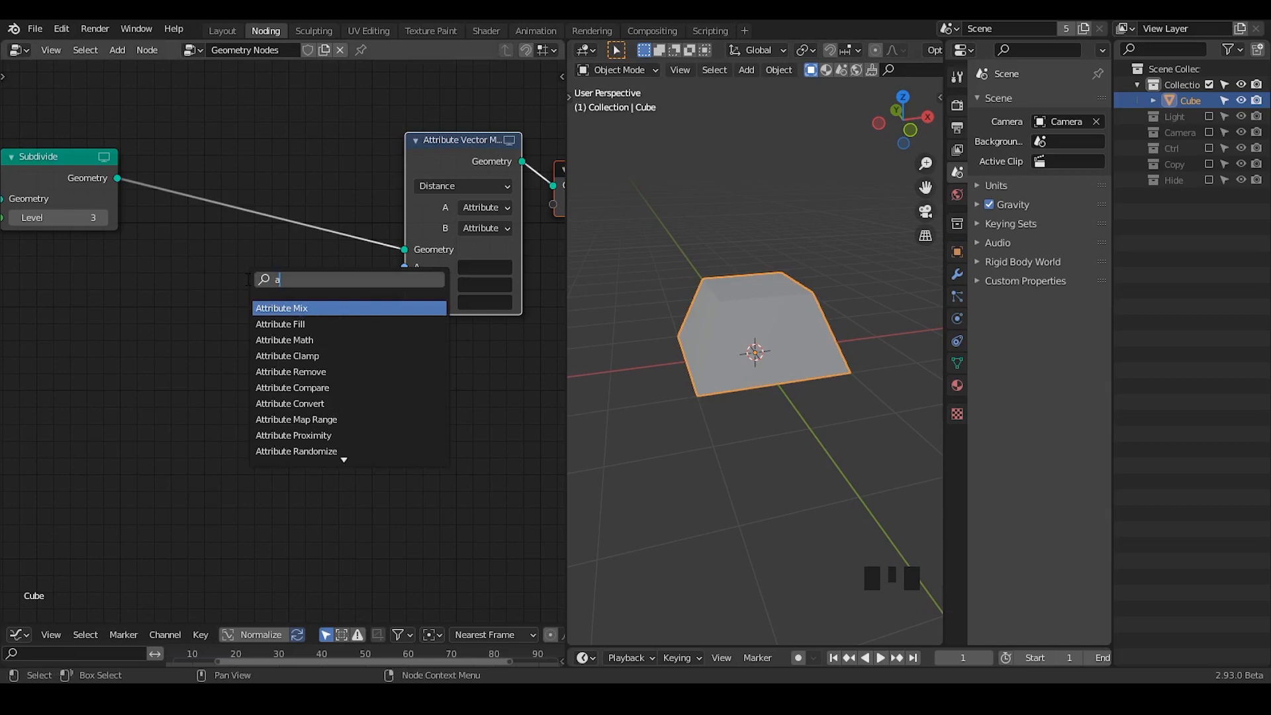
text(ttribute ve)
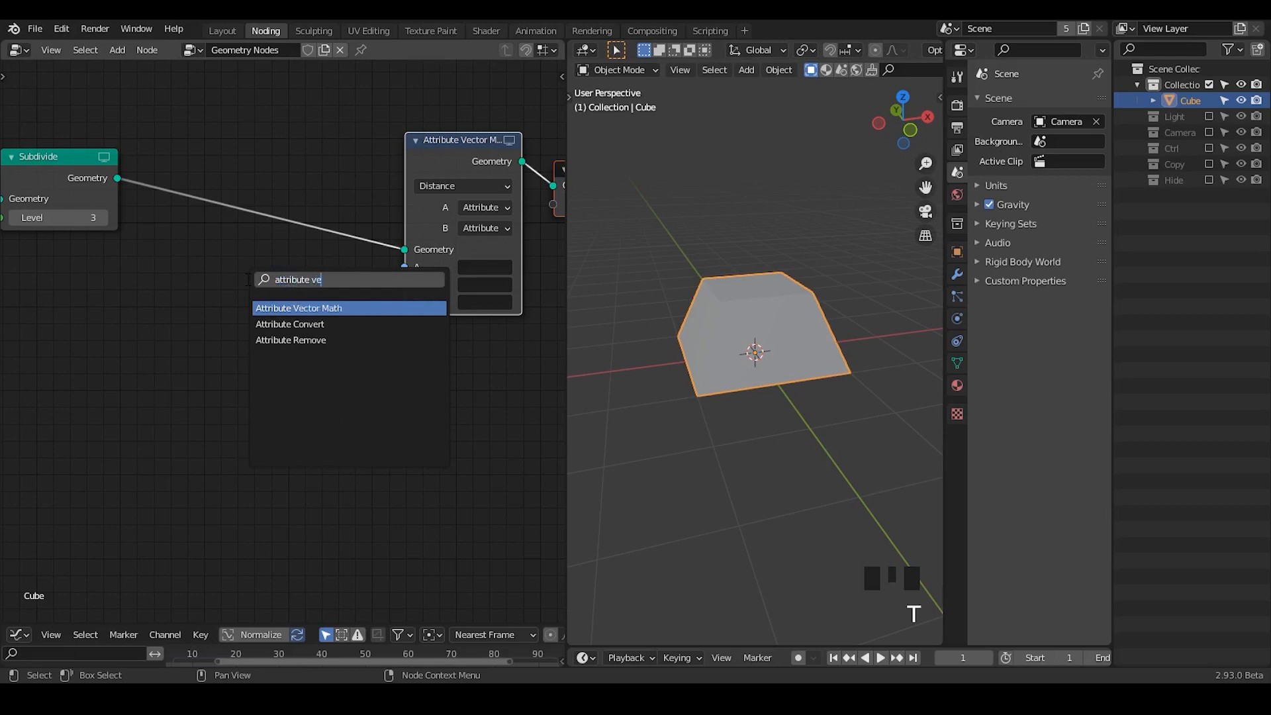
key(BackSpace)
key(BackSpace)
text(com)
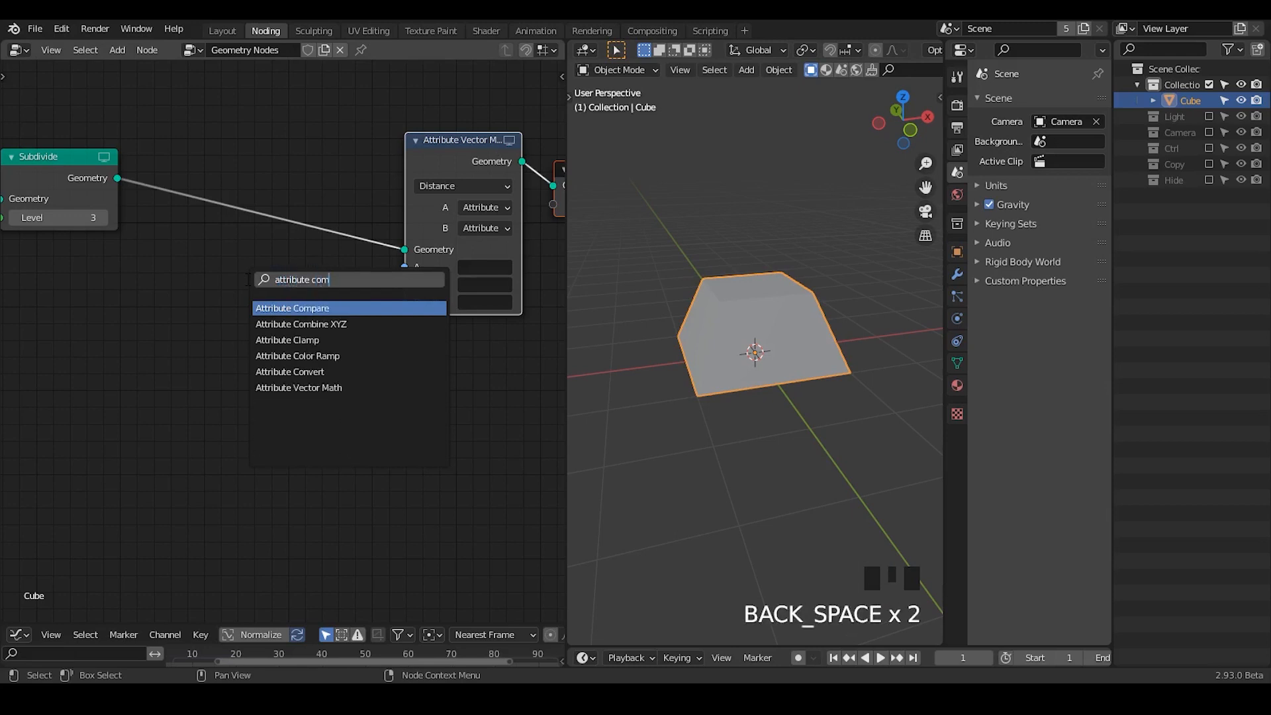
key(Return)
click(192, 167)
- Set the new Attribute Combine XYZ node's Z input to the attribute z and its Result to ZD
click(268, 258)
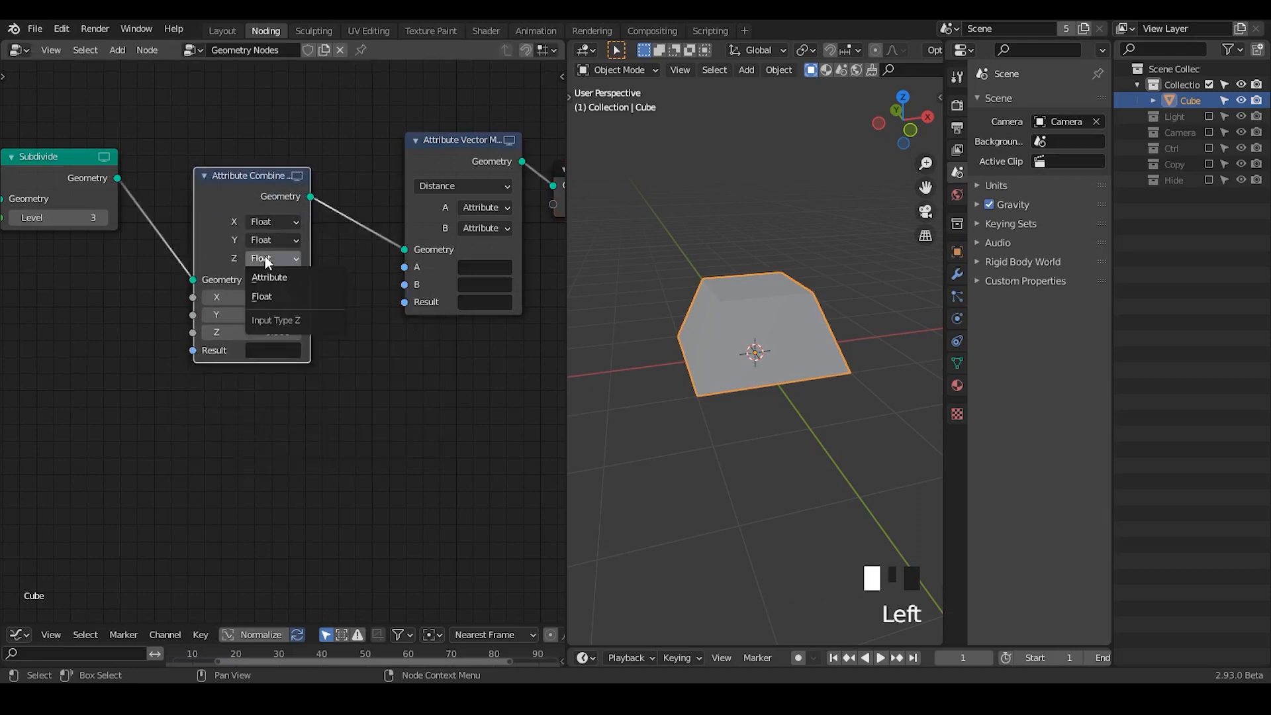
click(275, 281)
click(270, 333)
click(279, 359)
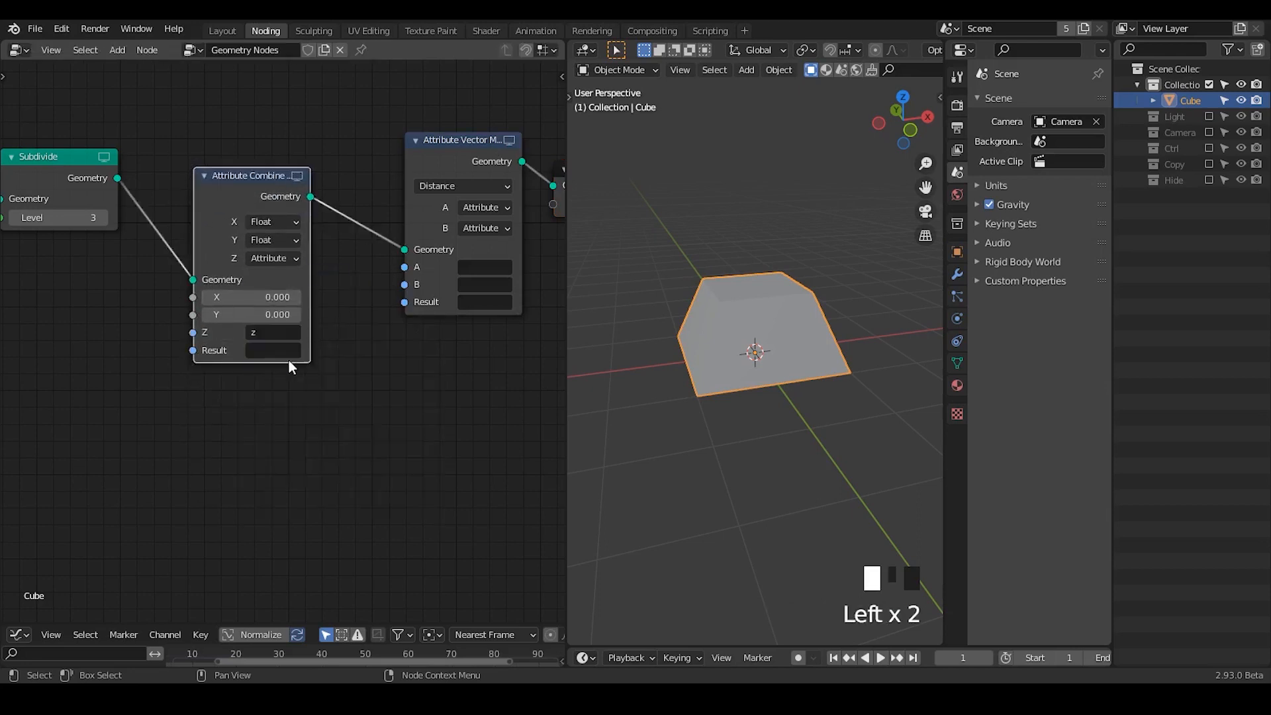
click(279, 357)
text(ZD)
key(Return)
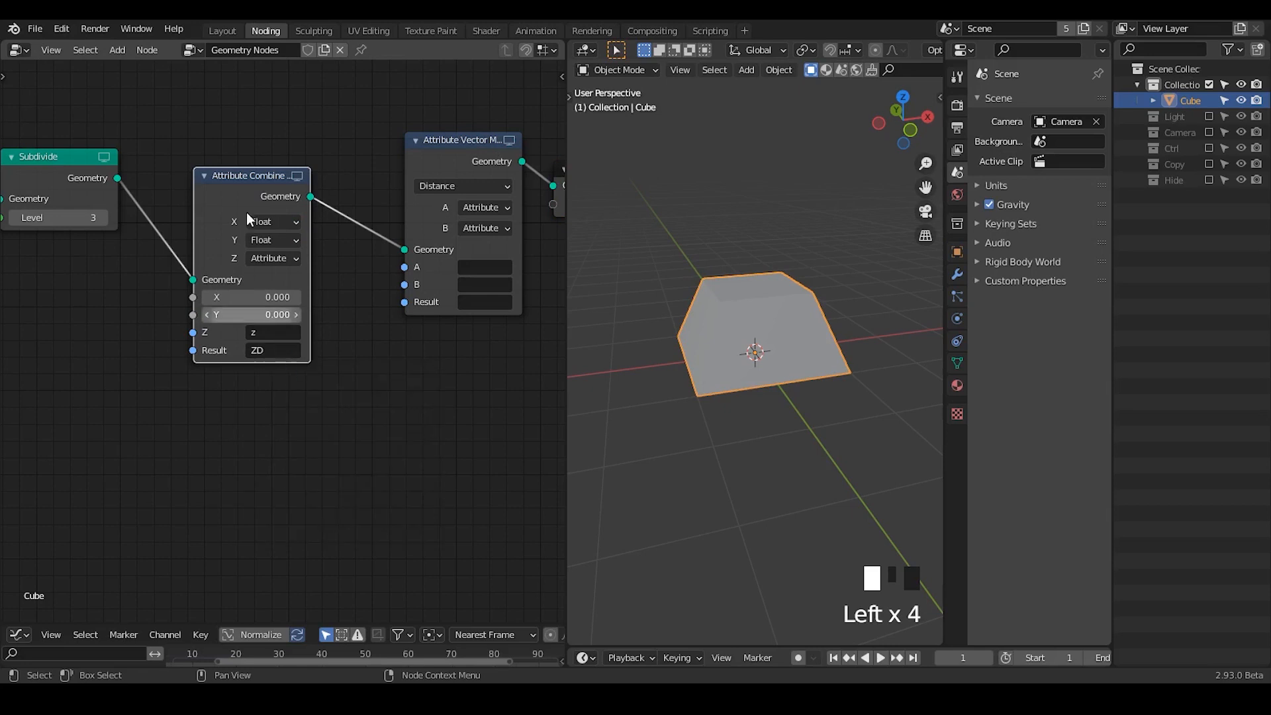
- Reposition the new Attribute Combine XYZ node slightly and widen it to fit its full title
drag(246, 200, 250, 177)
middle_drag(352, 384, 222, 343)
middle_drag(244, 353, 330, 332)
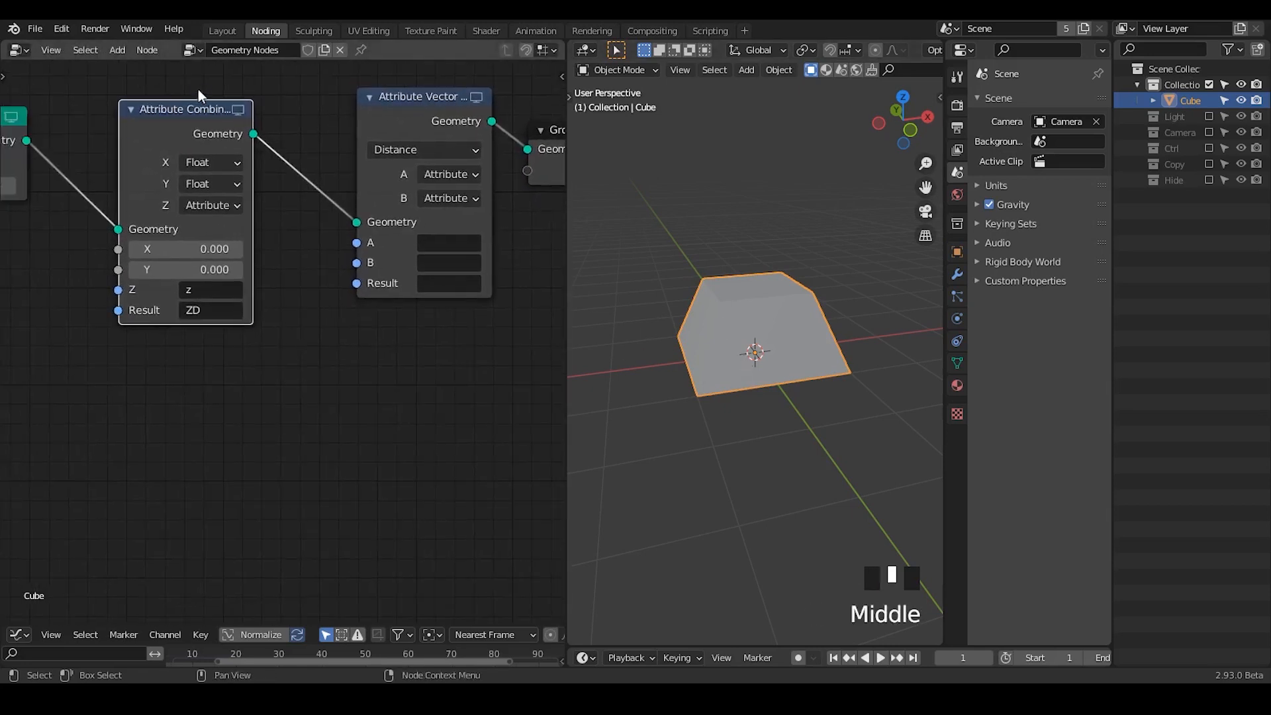
drag(253, 161, 284, 161)
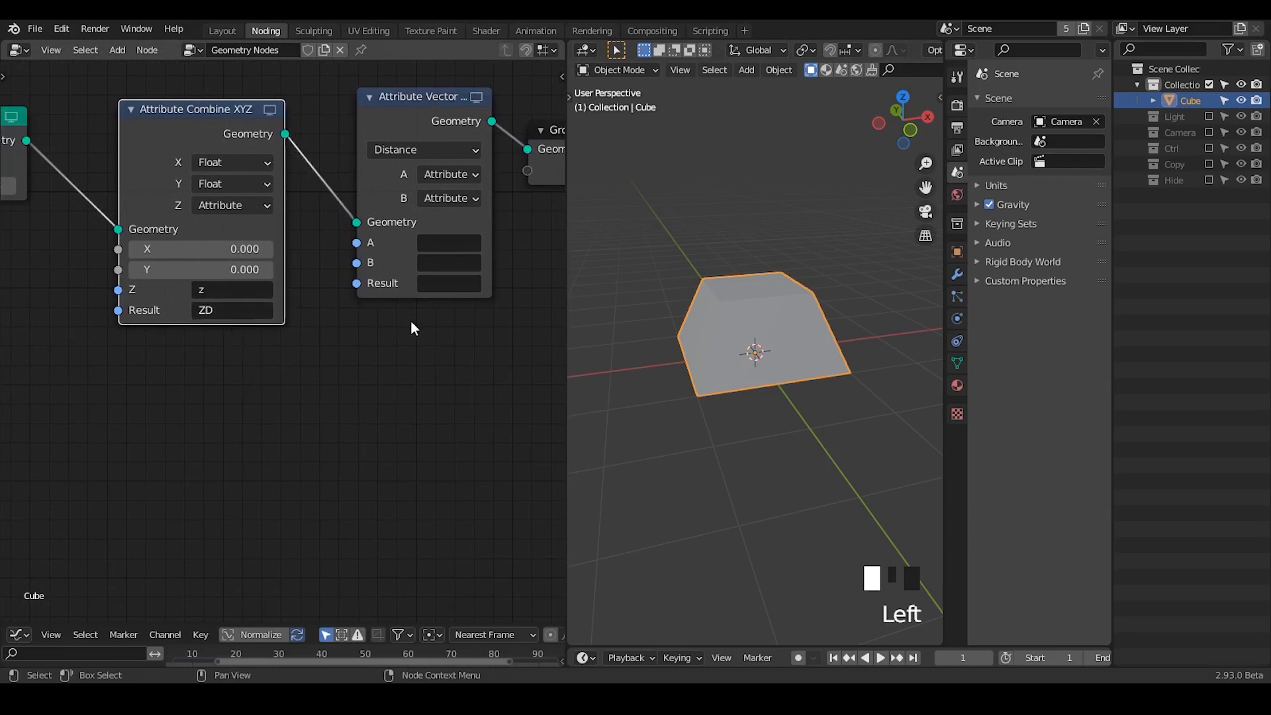
- Set the Result of the Distance Attribute Vector Math node to ZD
middle_drag(411, 323, 308, 322)
drag(356, 306, 336, 300)
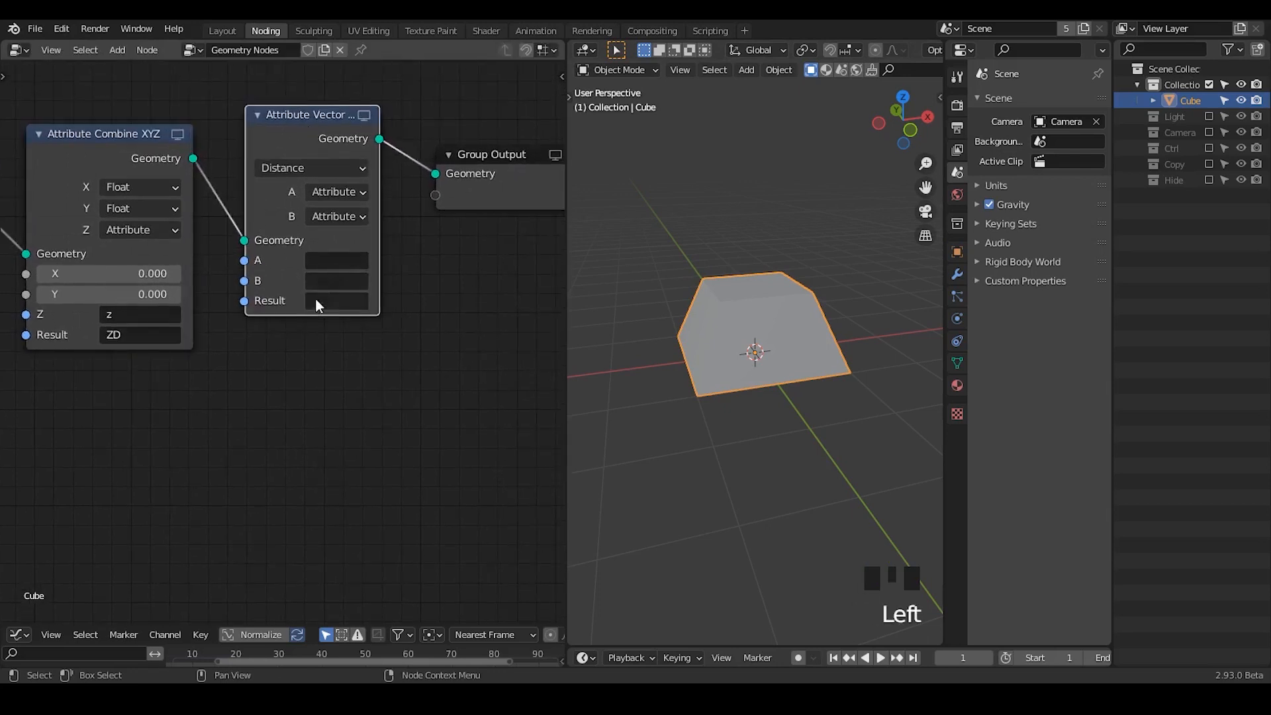
click(336, 303)
text(ZD)
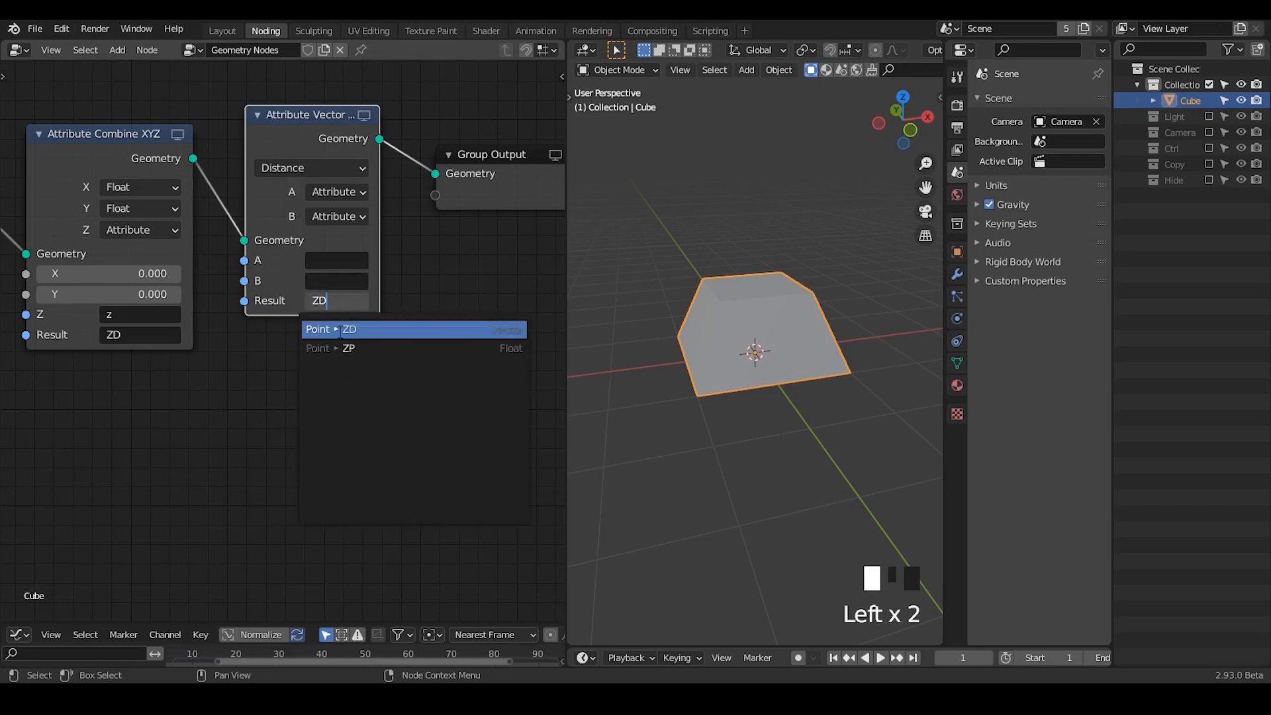
key(Return)
- Set the Distance node's A input to position and its B input to ZD
middle_drag(285, 344, 315, 332)
drag(173, 153, 155, 155)
middle_drag(130, 245, 225, 232)
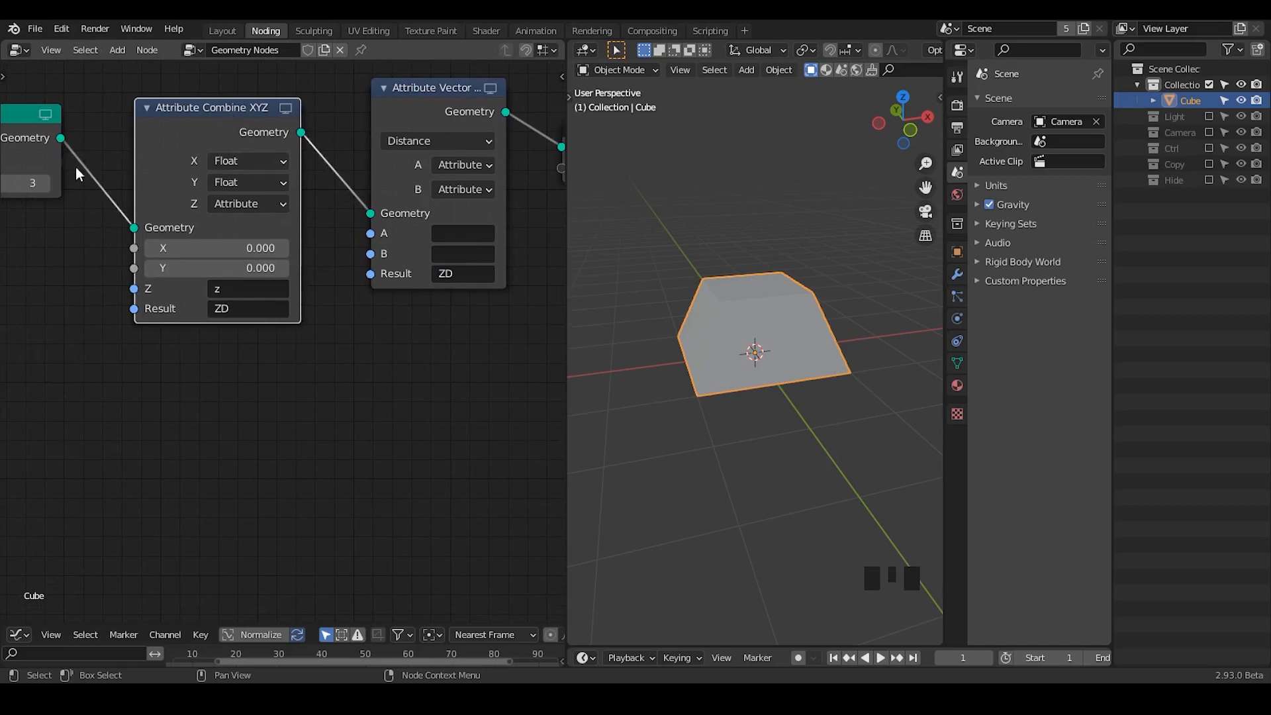
middle_drag(344, 339, 391, 244)
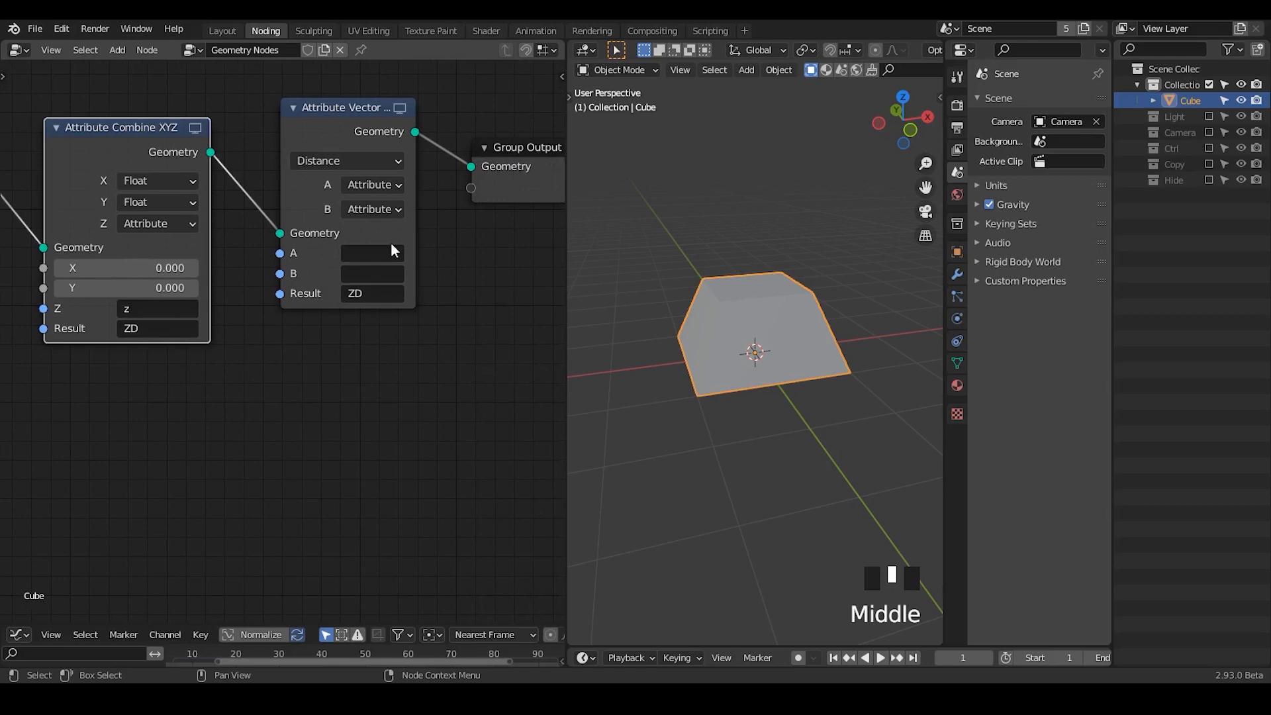
click(359, 254)
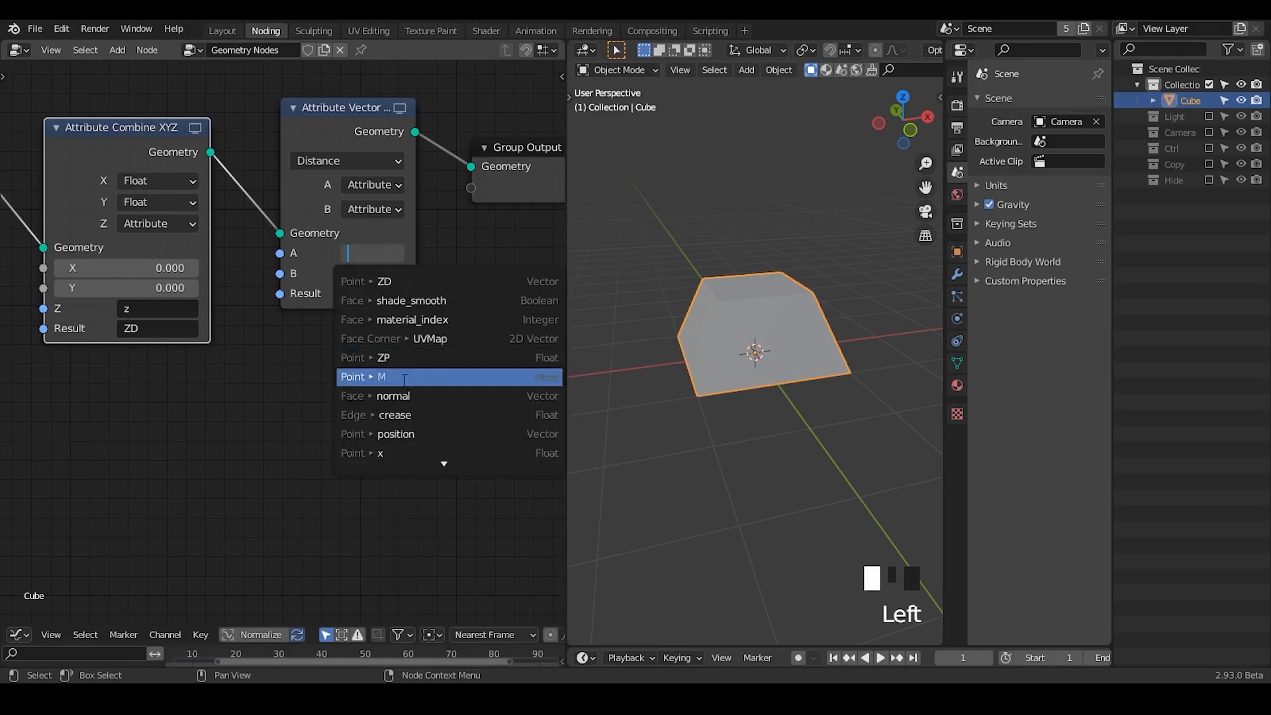
click(417, 433)
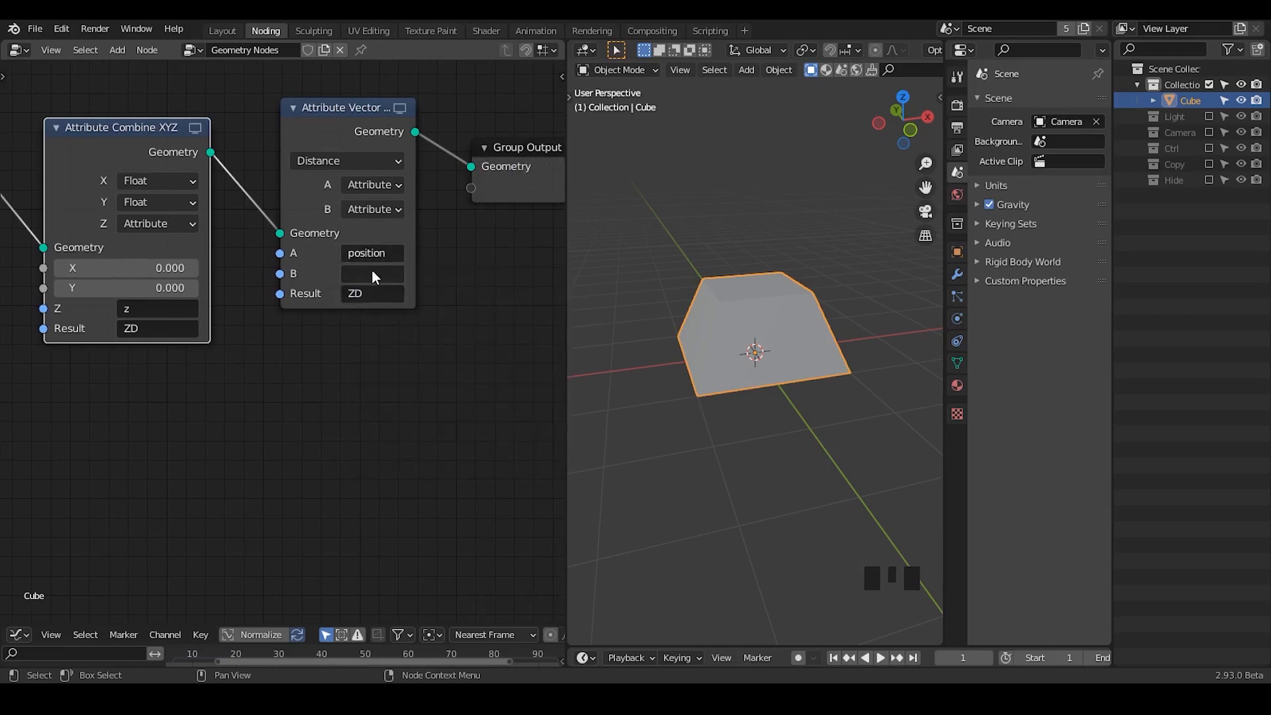
click(387, 273)
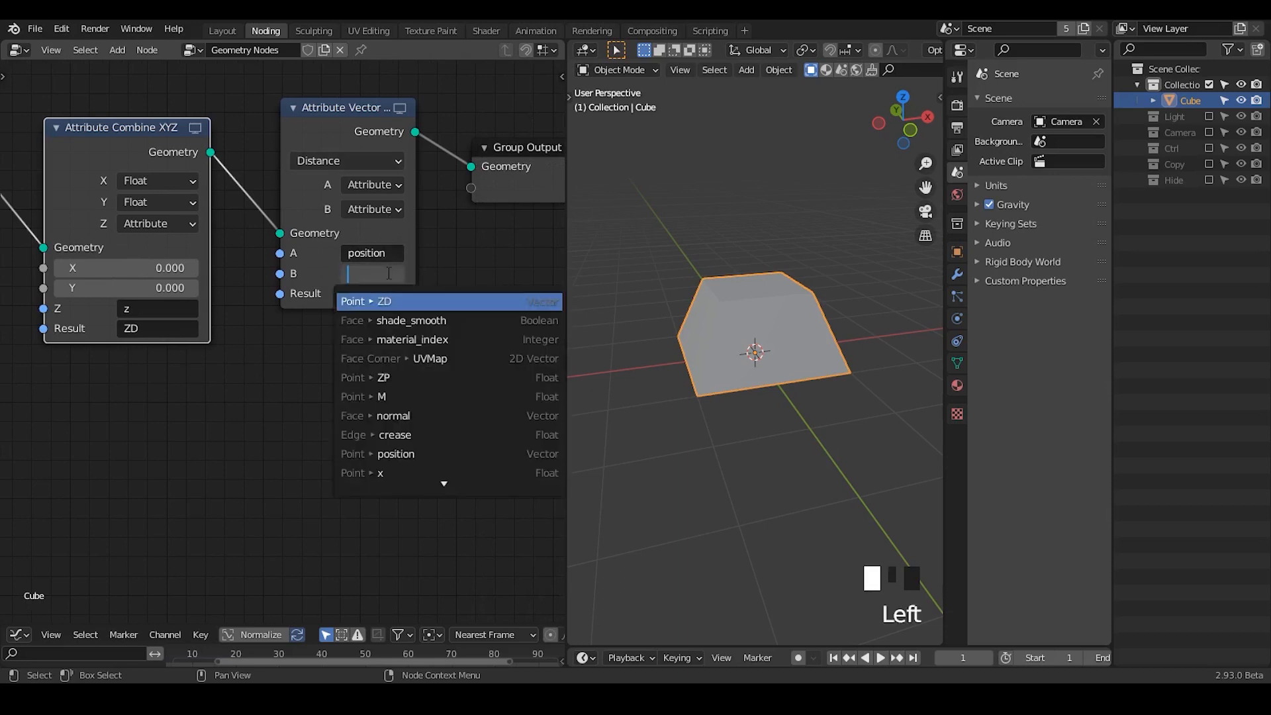
text(ZD)
click(388, 300)
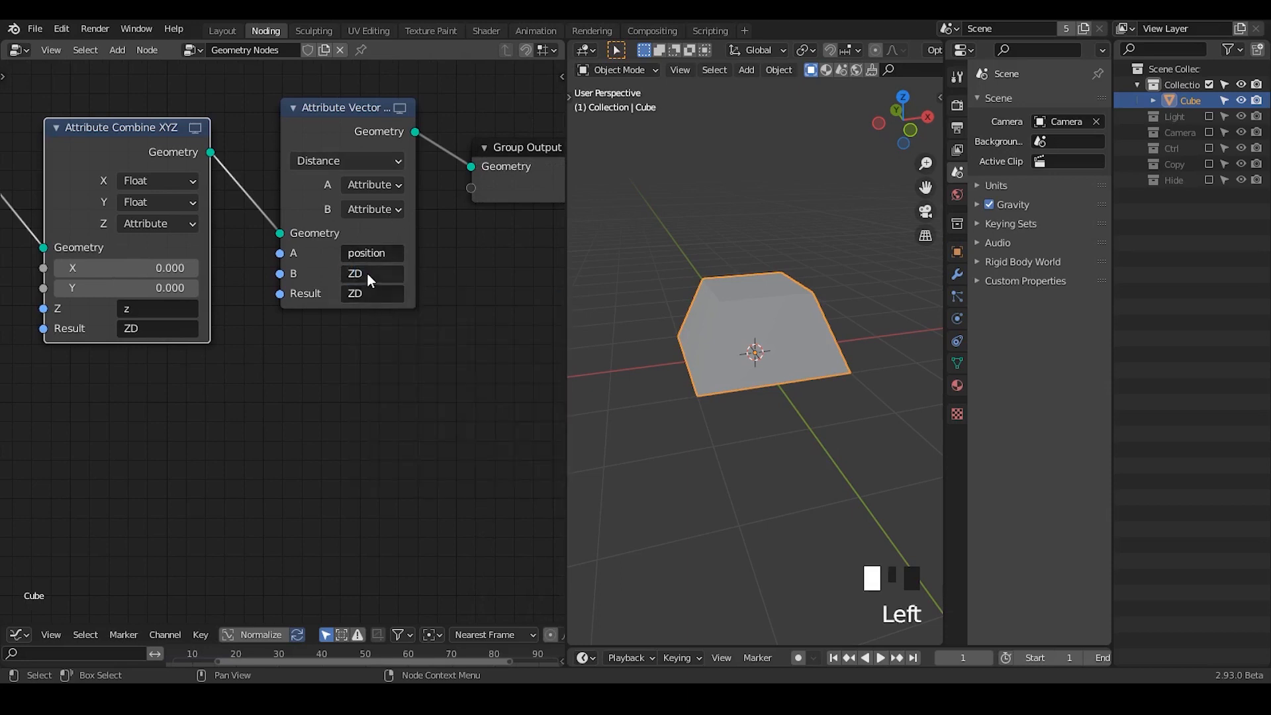
- Move the Group Output node farther along and insert a Point Translate node between it and the Distance node
middle_drag(371, 288, 224, 329)
drag(355, 199, 456, 177)
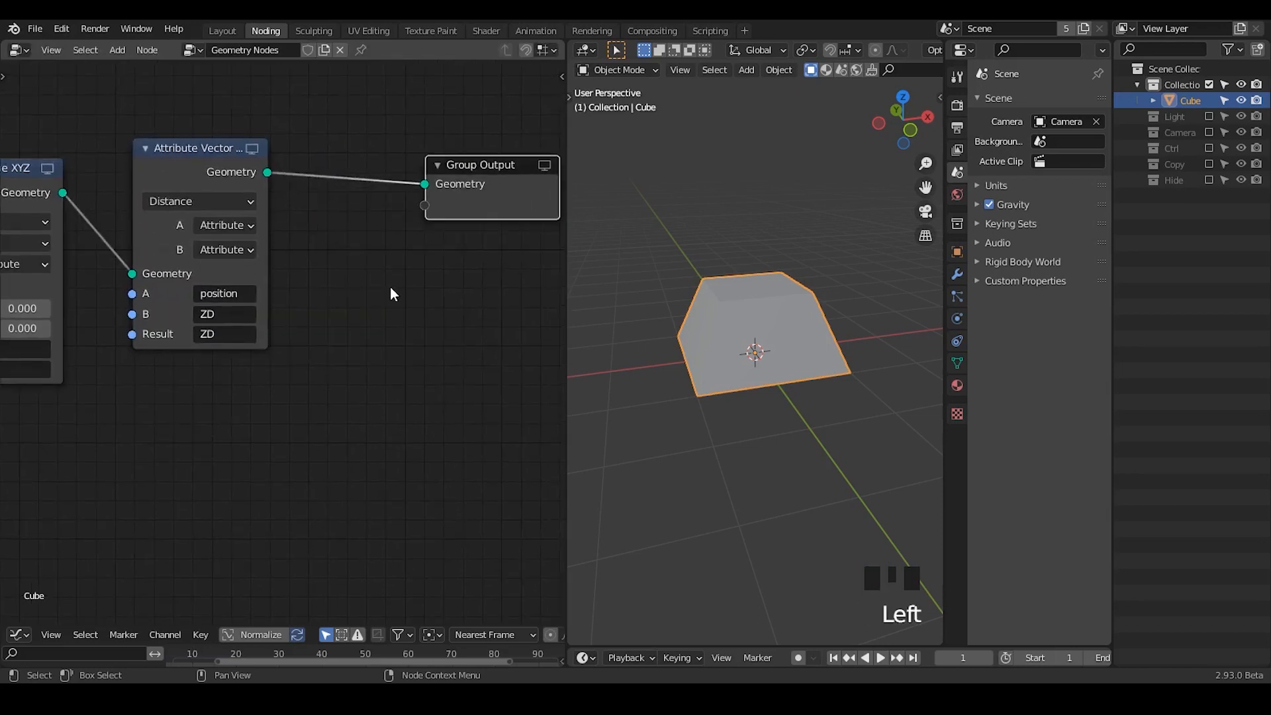
key(ctrl+a)
text(point)
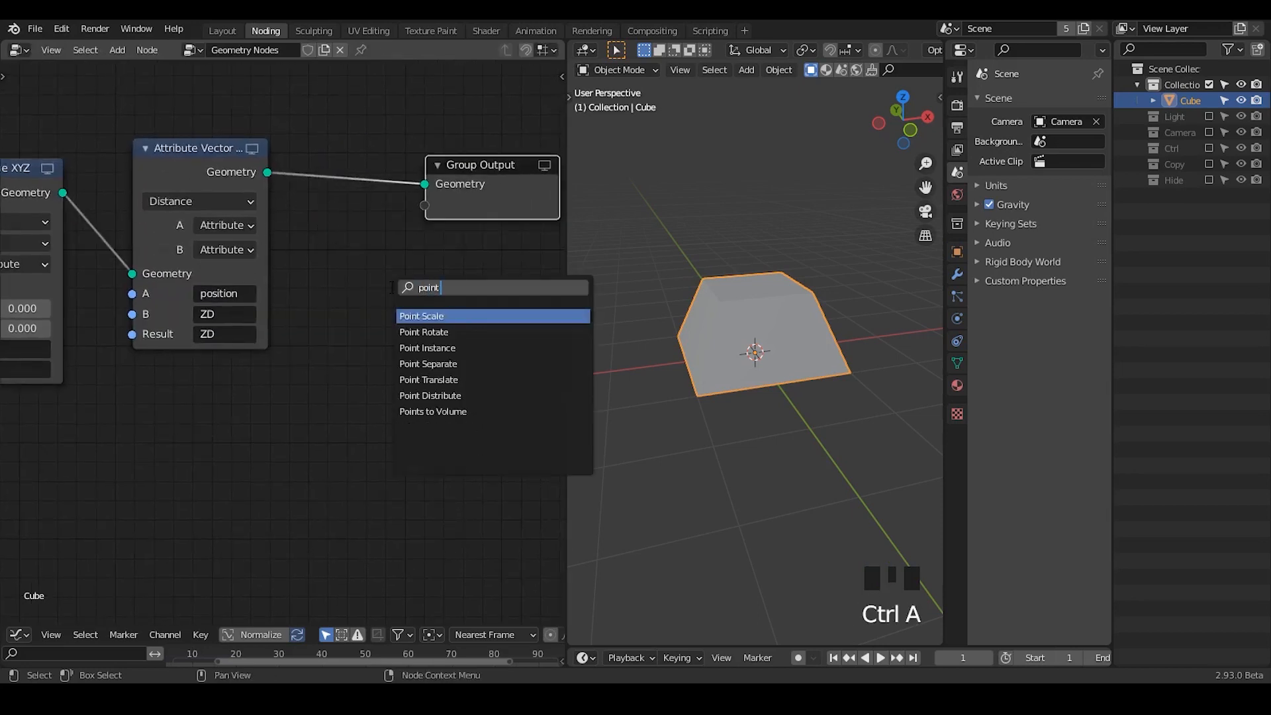
text( trans)
key(Return)
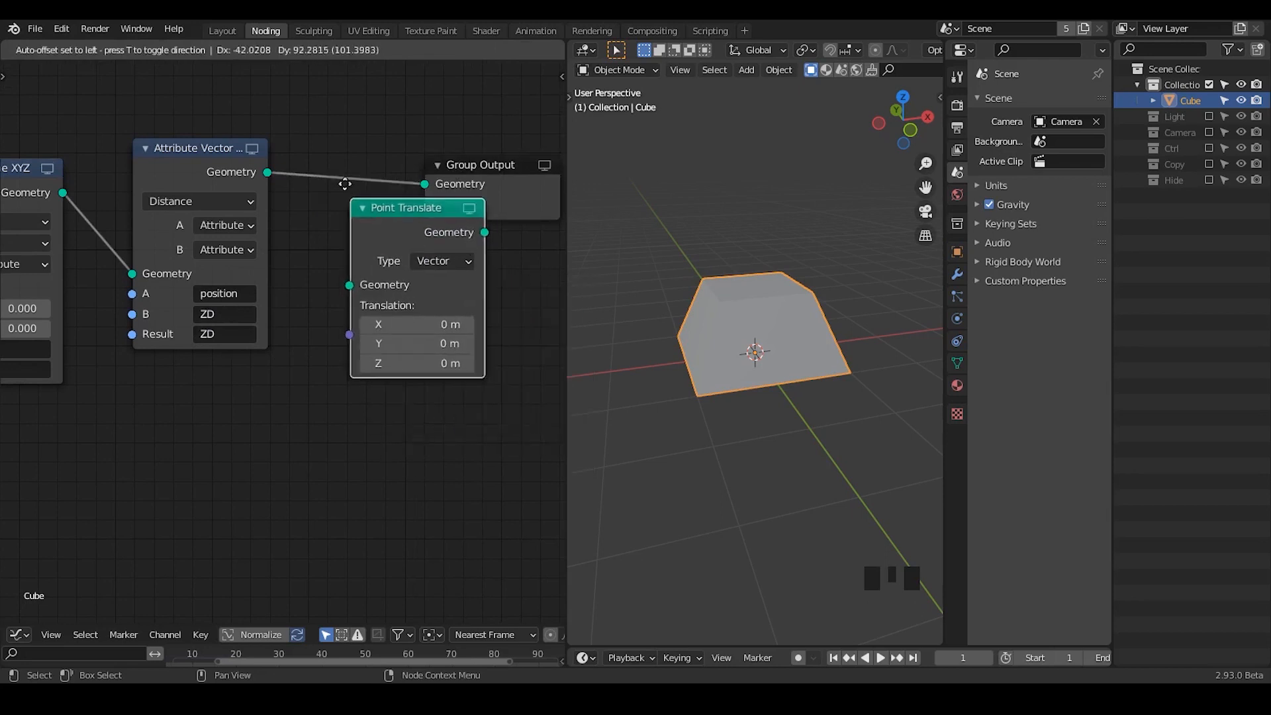
click(329, 206)
- Set the Point Translate node's Type to Attribute and its Translation to ZD
click(329, 206)
click(315, 231)
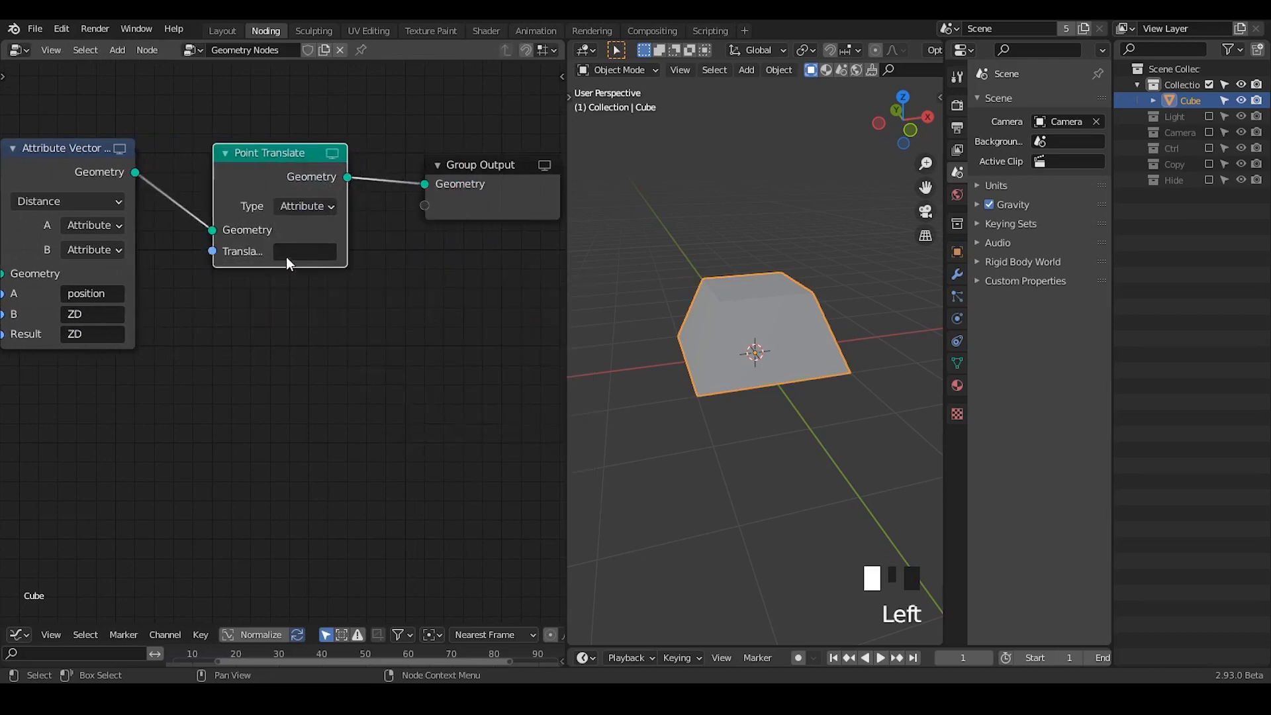
click(286, 255)
text(ZD)
key(Return)
- Annotate a small curve on the deformed mesh and a large loop around its outer corner, and erase both
middle_drag(604, 261, 772, 404)
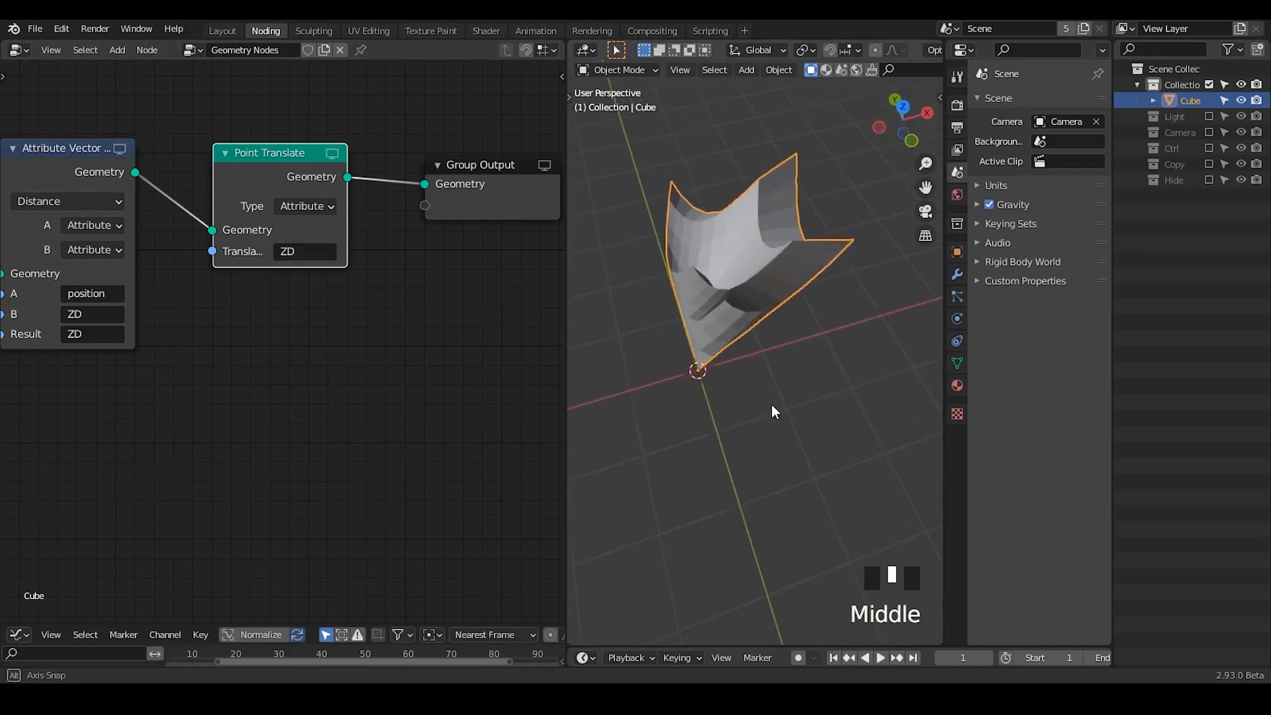
click(701, 273)
drag(695, 279, 714, 260)
middle_drag(834, 318, 809, 228)
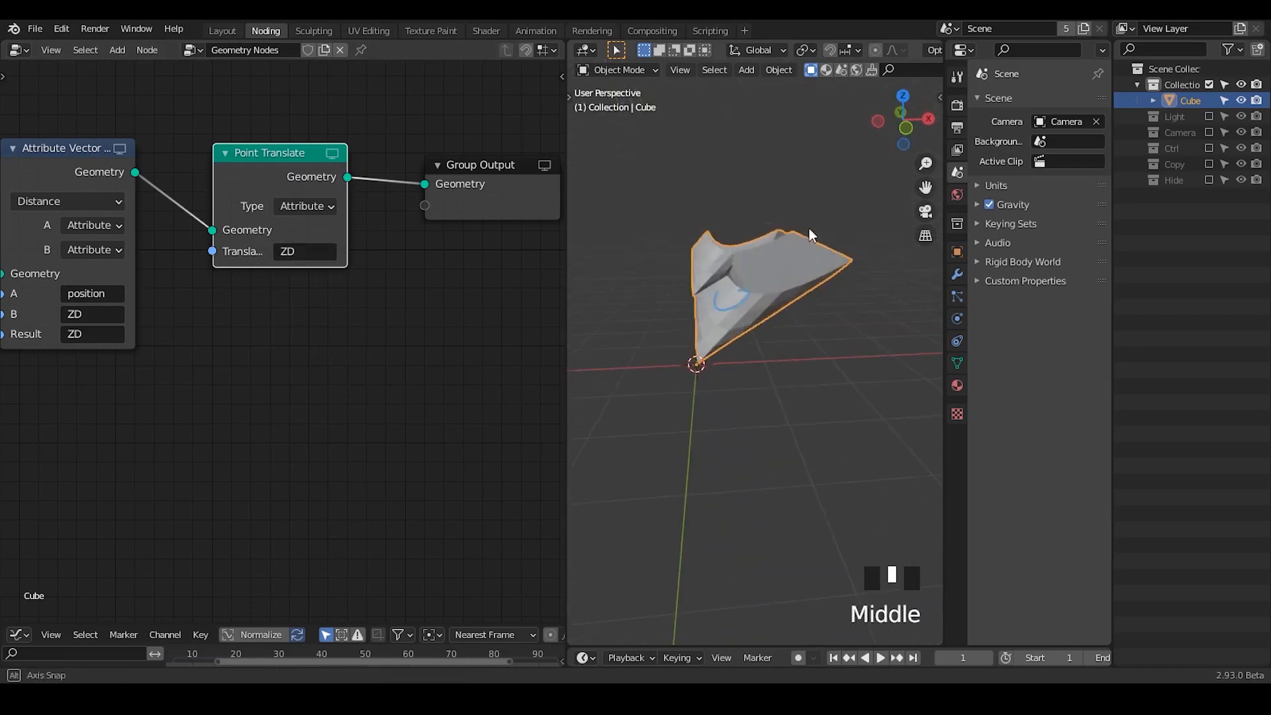
key(d)
mouse_move(833, 215)
mouse_down()
mouse_move(876, 301)
mouse_move(828, 222)
mouse_up()
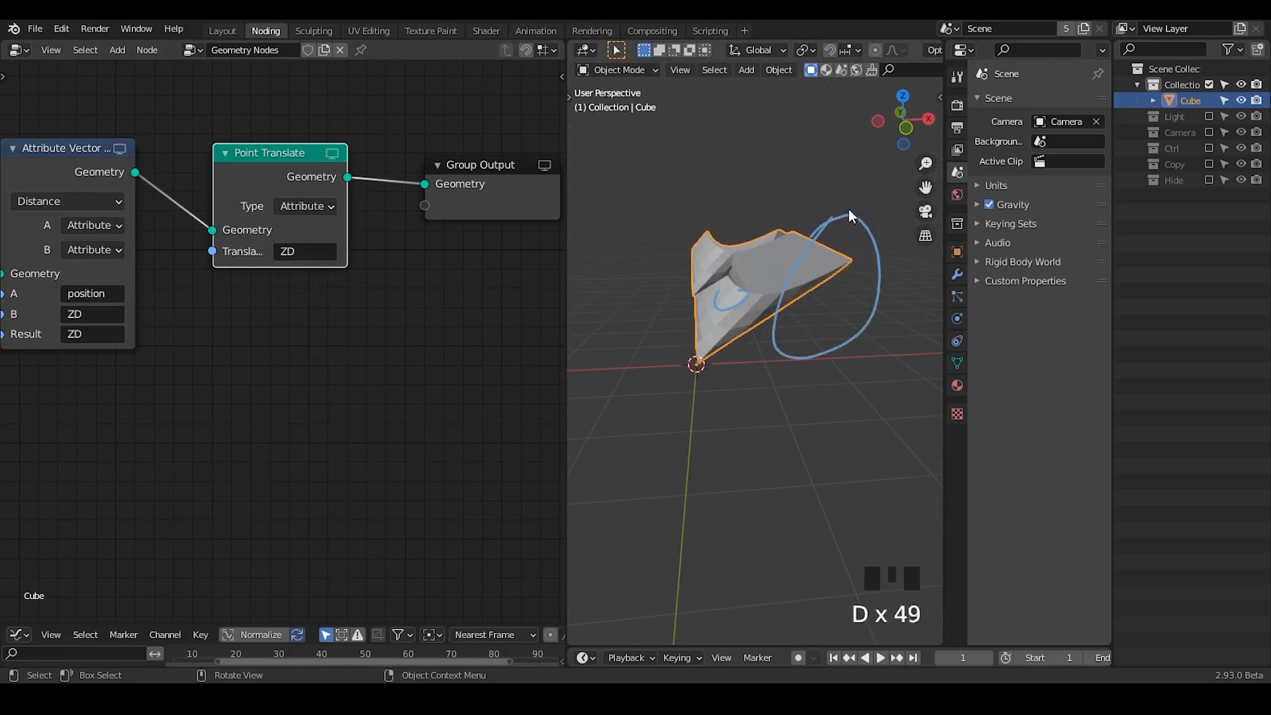
right_drag(848, 209, 814, 363)
- Move the Point Translate and Group Output nodes away from the Distance node to make room between them
mouse_move(358, 295)
middle_down()
mouse_move(351, 275)
mouse_move(323, 268)
middle_up()
drag(323, 267, 365, 255)
drag(511, 108, 341, 324)
key(g)
click(444, 327)
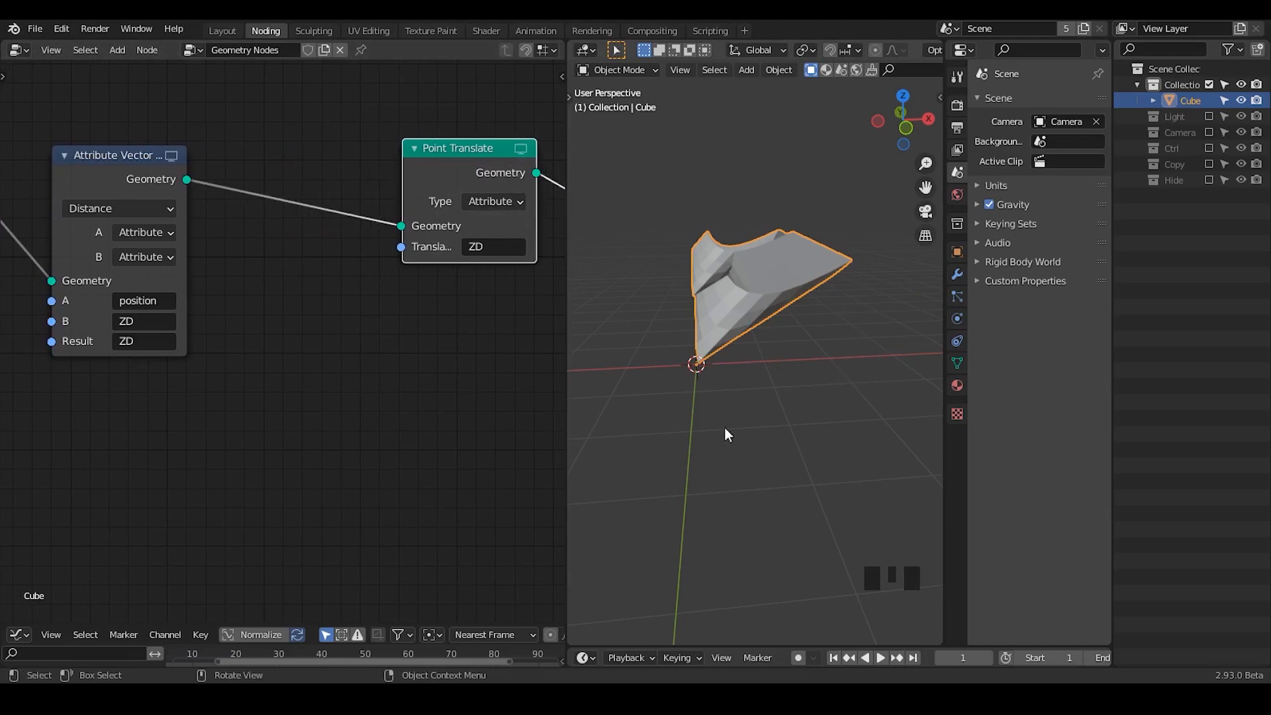
- Insert an Attribute Color Ramp node between the Distance node and the Point Translate node
key(ctrl+a)
text(colo)
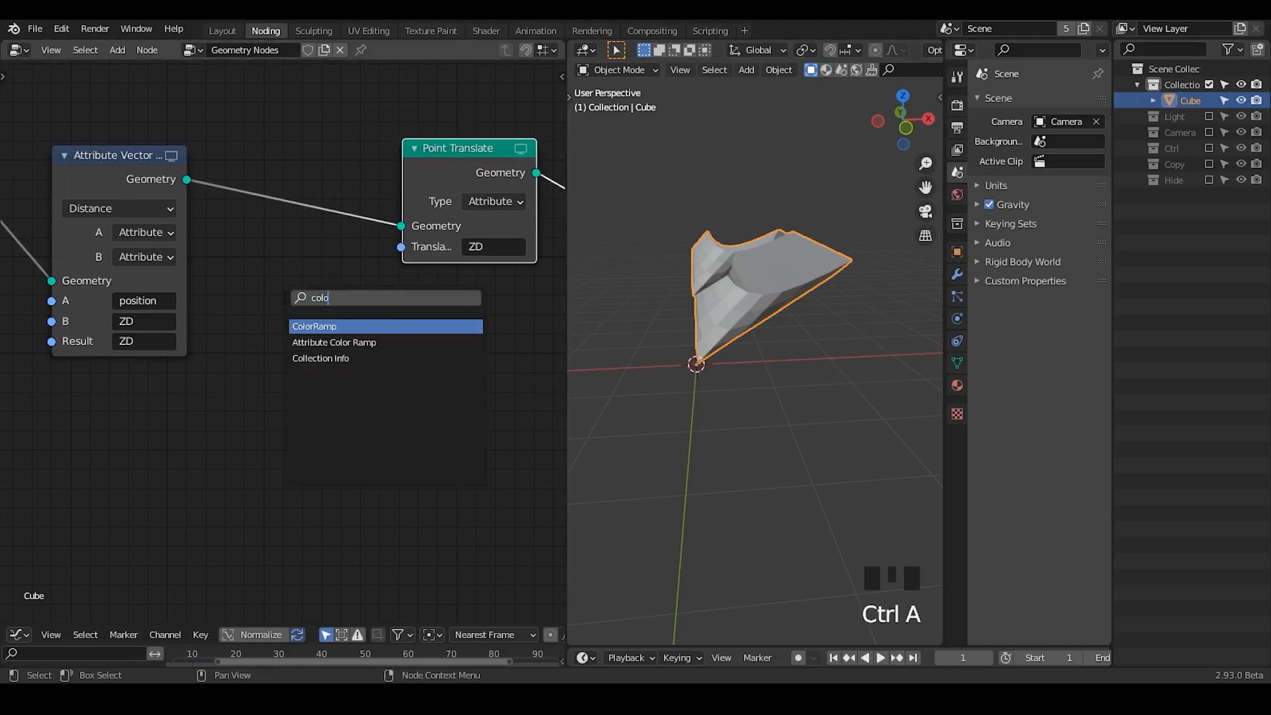
key(Down)
key(Return)
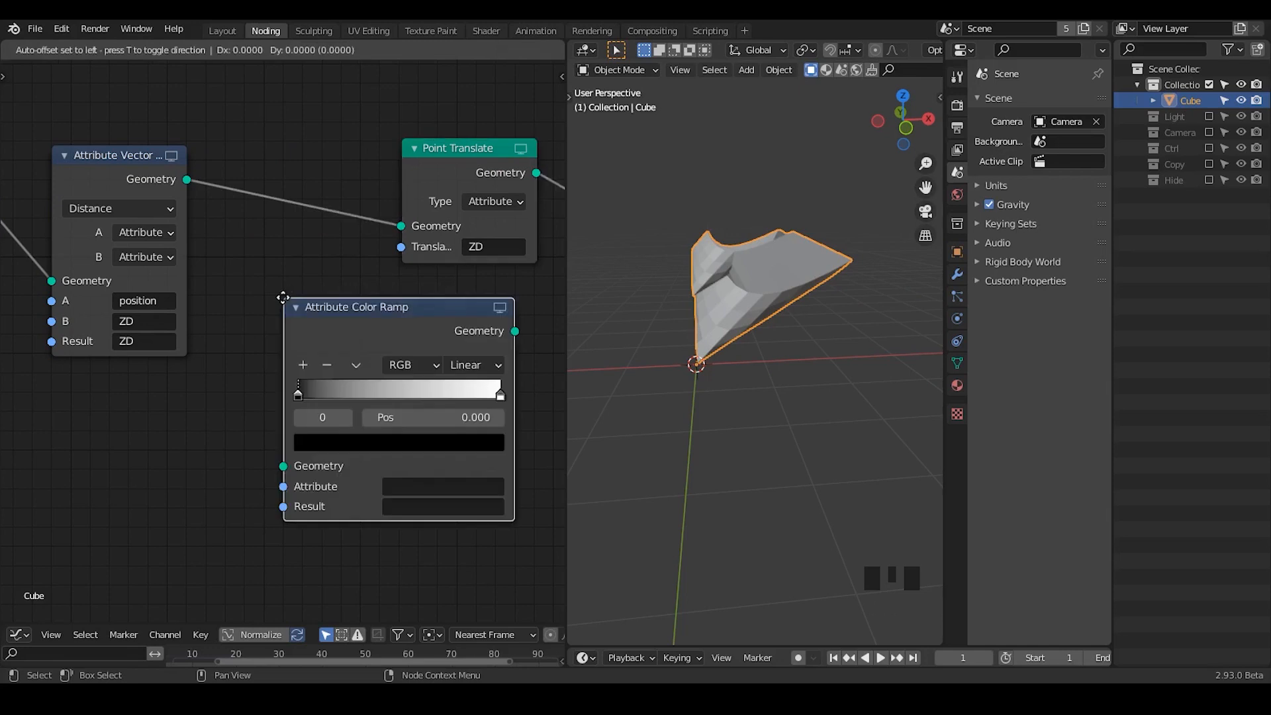
click(96, 155)
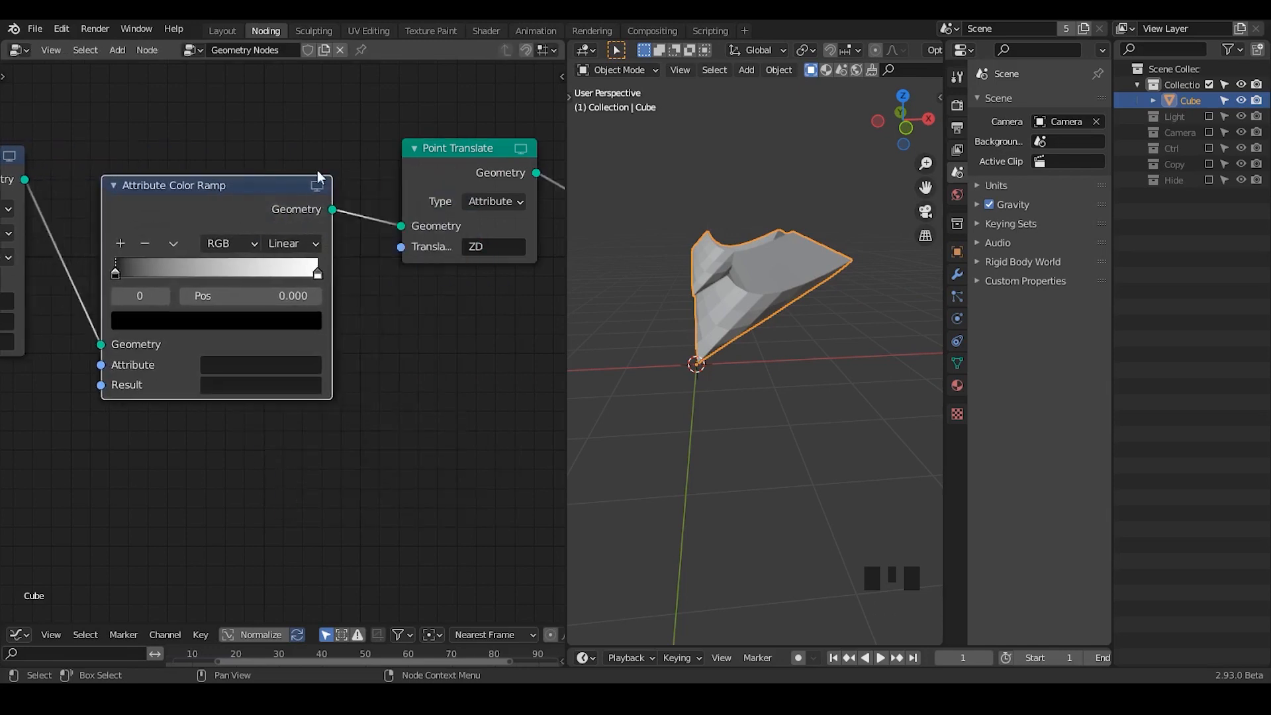
- Reverse the Color Ramp's gradient so white is at the start and black is at position 1.000
middle_drag(110, 261, 203, 255)
mouse_move(206, 252)
mouse_down()
mouse_move(404, 253)
mouse_move(200, 253)
mouse_up()
drag(365, 254, 480, 252)
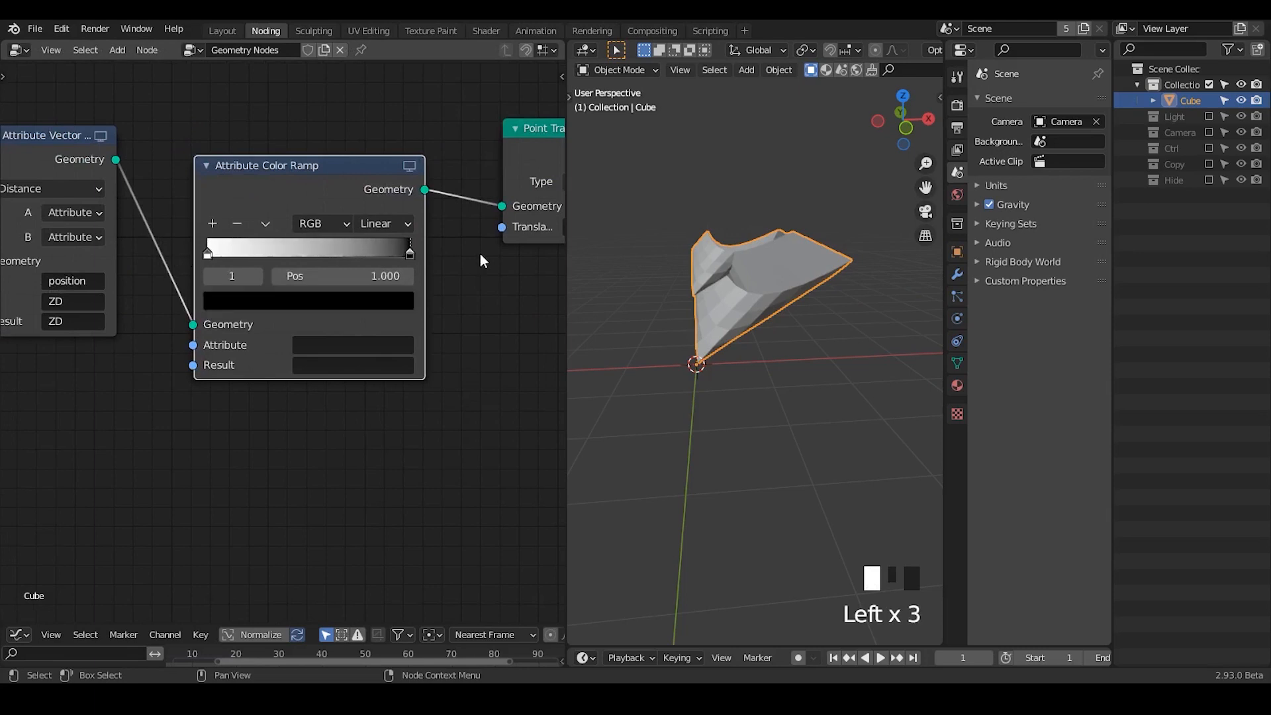
- Set both the Attribute and the Result of the Attribute Color Ramp node to ZD
click(349, 344)
text(CD)
key(Return)
click(343, 349)
text(ZD)
key(Return)
click(338, 363)
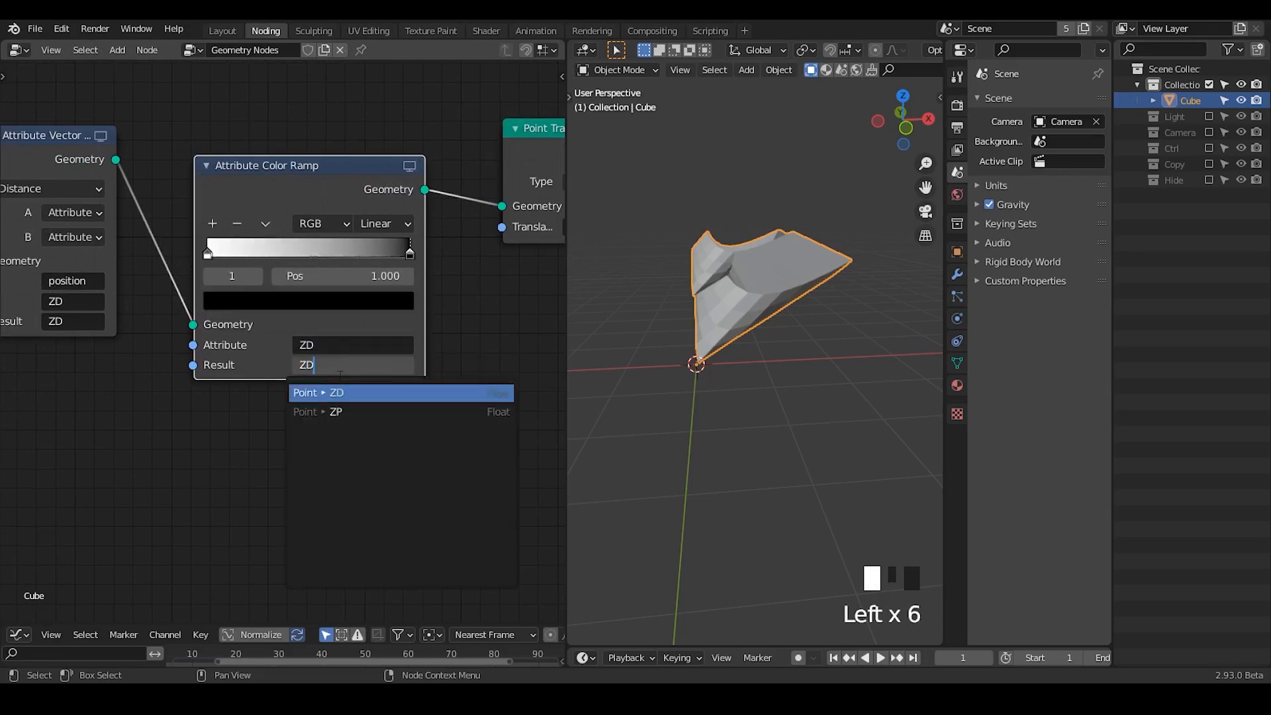
click(341, 386)
- Annotate a curve along the mesh's tall corner and a stroke across its underside, and erase the annotations
middle_drag(752, 305, 750, 220)
key(d)
key(d)
key(d)
key(d)
key(d)
key(d)
key(d)
key(d)
key(d)
key(d)
key(d)
drag(726, 267, 757, 208)
scroll(725, 339, up, 2)
middle_drag(725, 339, 753, 296)
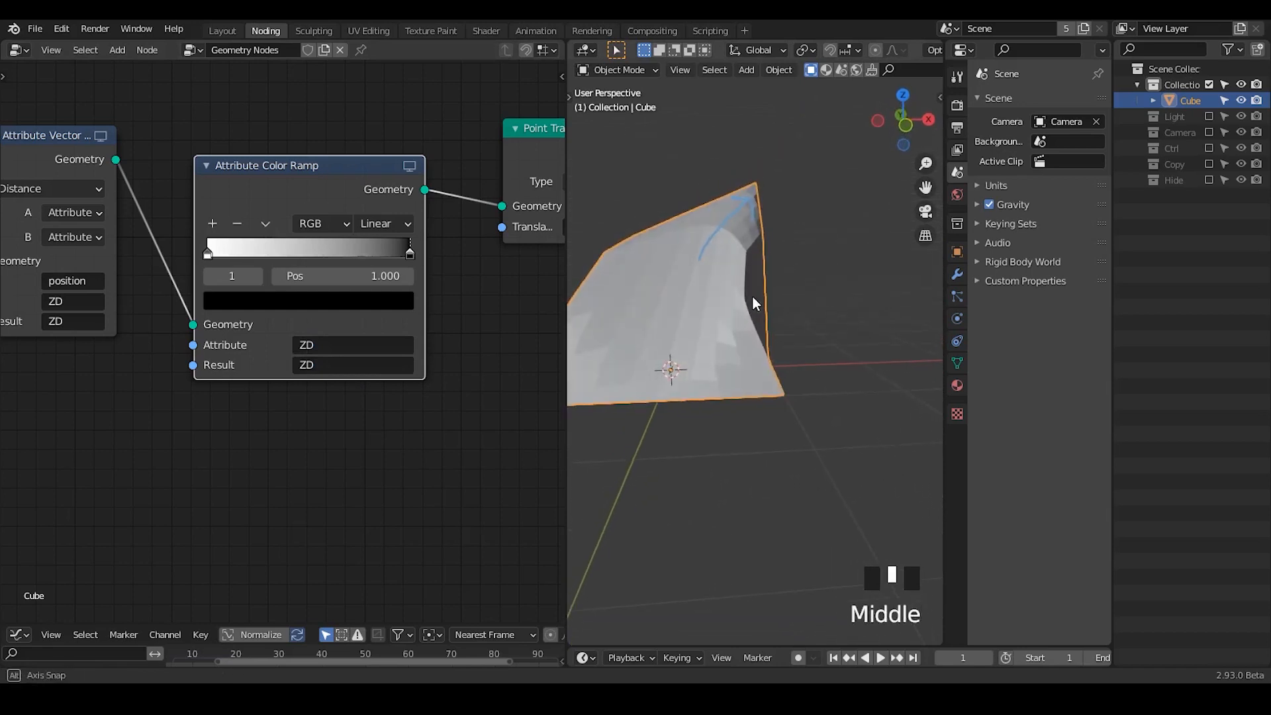
mouse_move(701, 396)
middle_down()
mouse_move(686, 312)
mouse_move(681, 356)
middle_up()
key(d)
key(d)
key(d)
key(d)
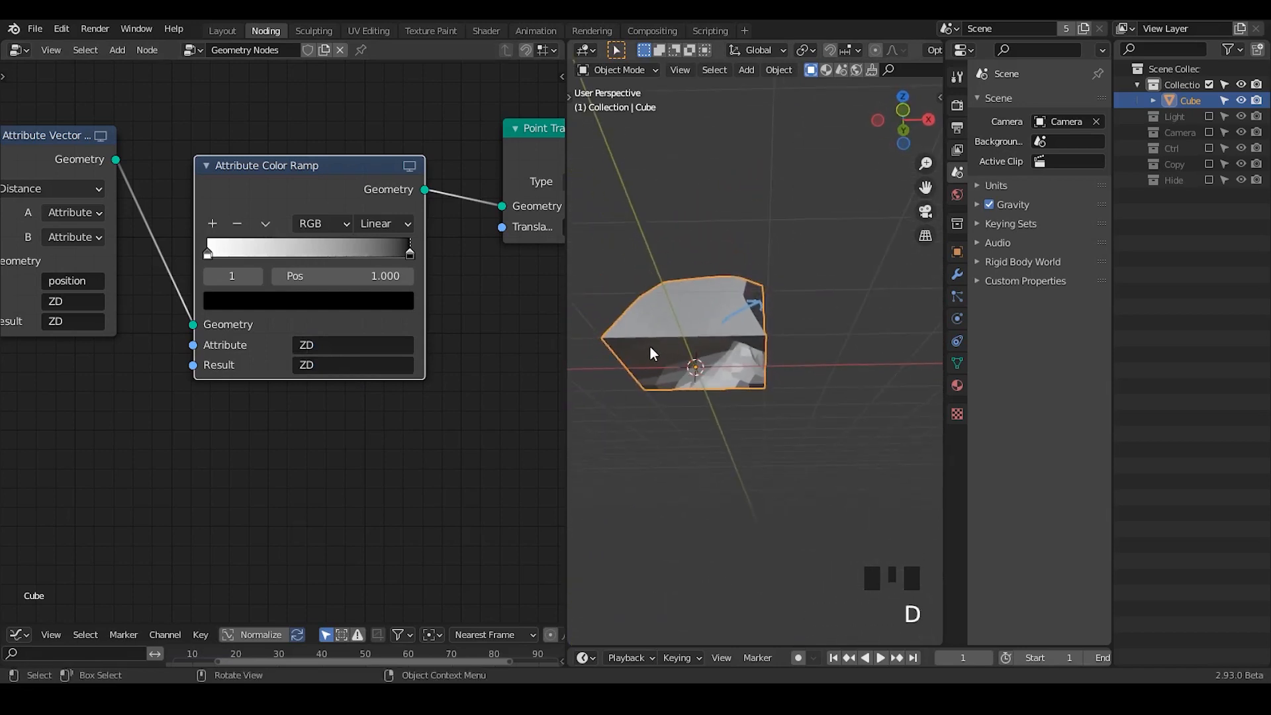
mouse_move(650, 345)
mouse_down()
mouse_move(653, 387)
mouse_move(711, 358)
mouse_up()
mouse_move(712, 358)
right_down()
mouse_move(616, 389)
mouse_move(738, 355)
right_up()
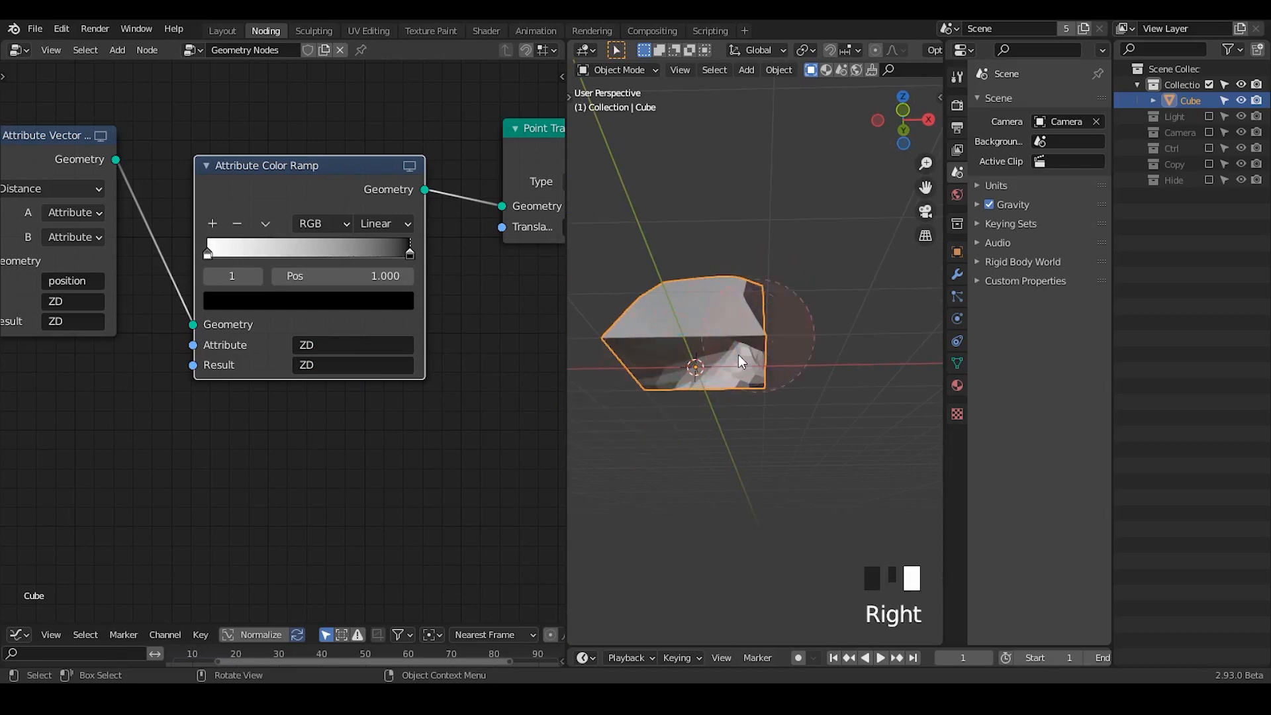
- Annotate a small loop on the side of the mesh and a large loop around its upper part
mouse_move(740, 344)
shift+middle_down()
mouse_move(756, 330)
mouse_move(792, 477)
mouse_move(752, 287)
shift+middle_up()
key(d)
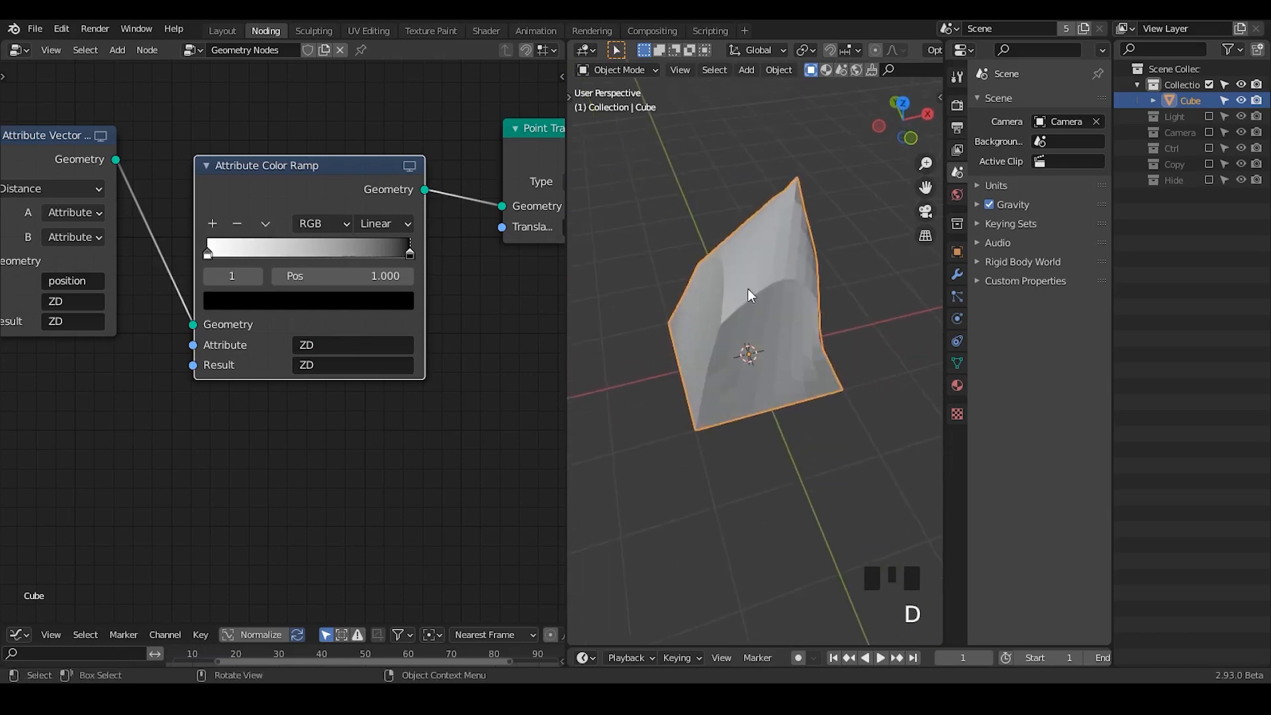
mouse_move(723, 274)
mouse_down()
mouse_move(726, 310)
mouse_move(714, 265)
mouse_up()
mouse_move(713, 265)
middle_down()
mouse_move(833, 337)
mouse_move(806, 327)
middle_up()
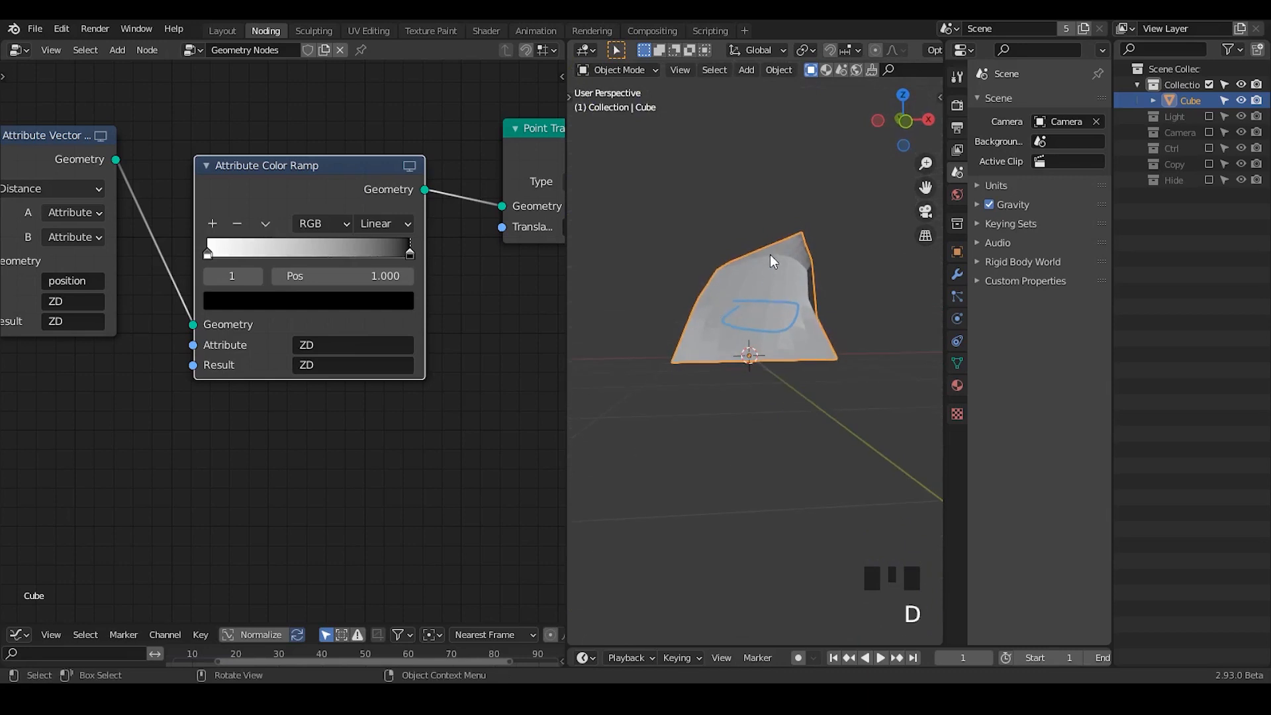
key(d)
mouse_move(719, 220)
mouse_down()
mouse_move(813, 299)
mouse_move(646, 221)
mouse_up()
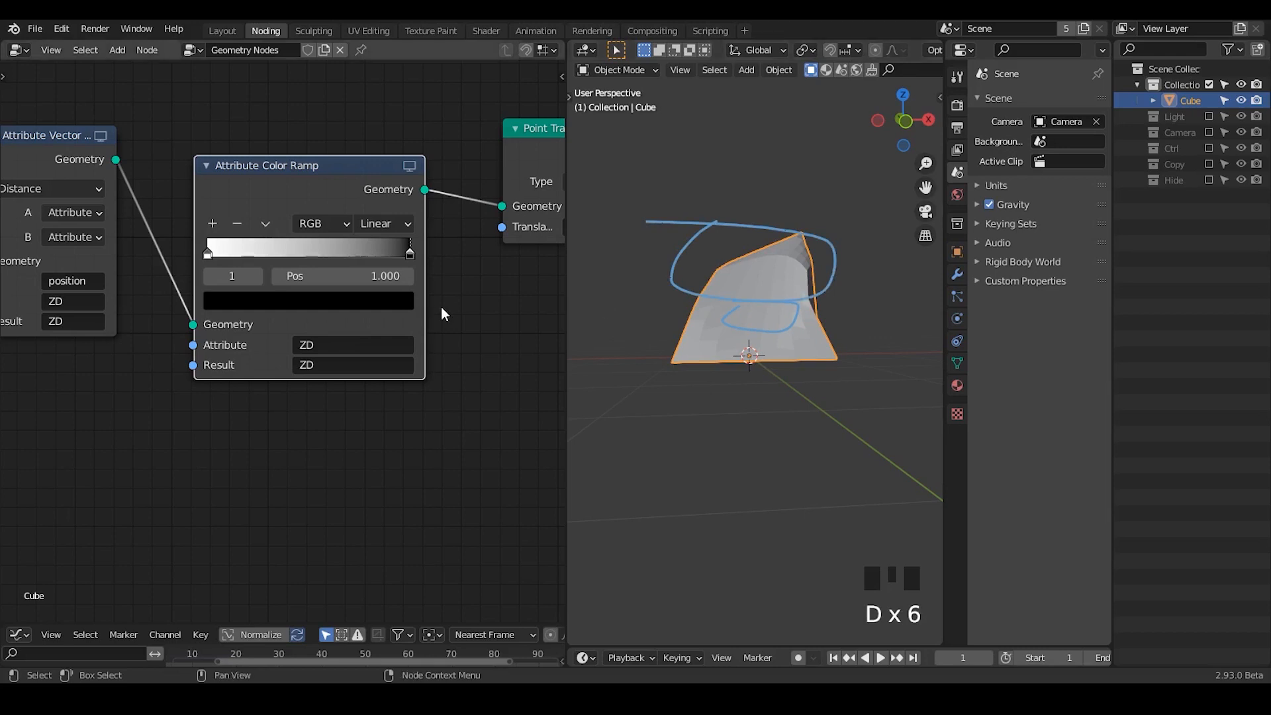
- Annotate a 0 beside the base of the mesh and a 1 beside its top
middle_drag(477, 424, 255, 436)
key(d)
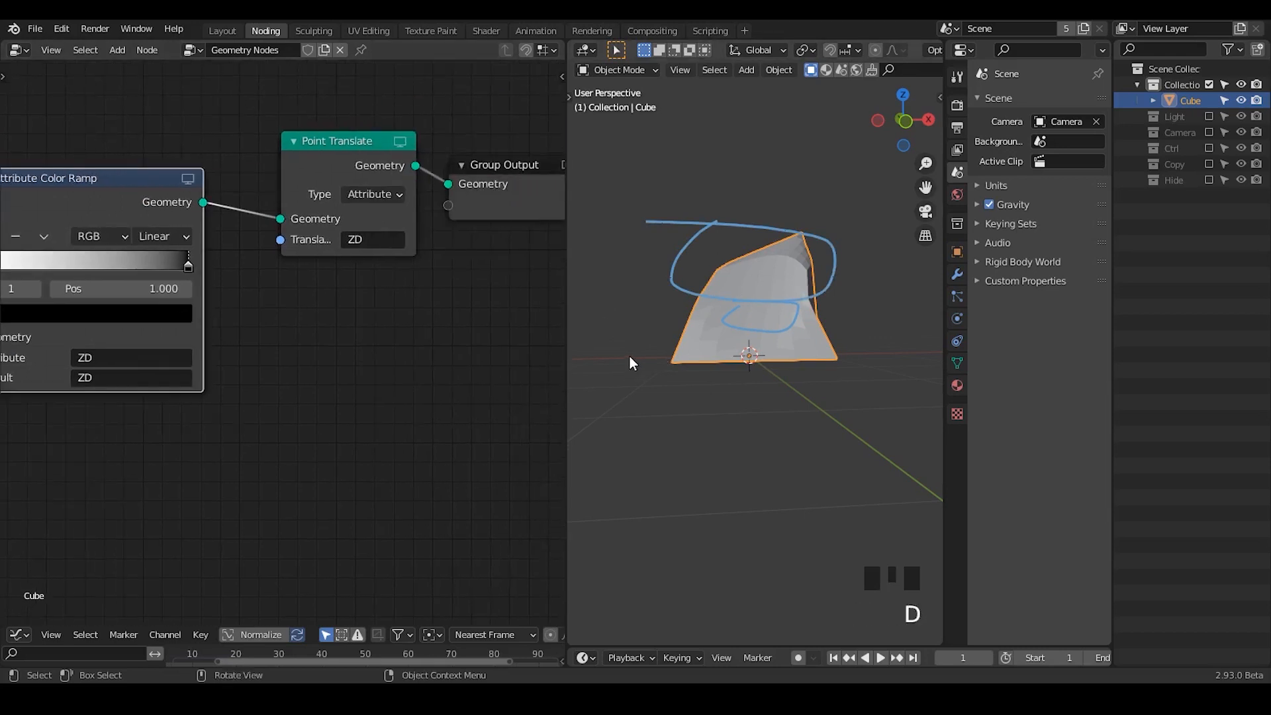
drag(625, 357, 630, 352)
key(d)
drag(632, 241, 624, 266)
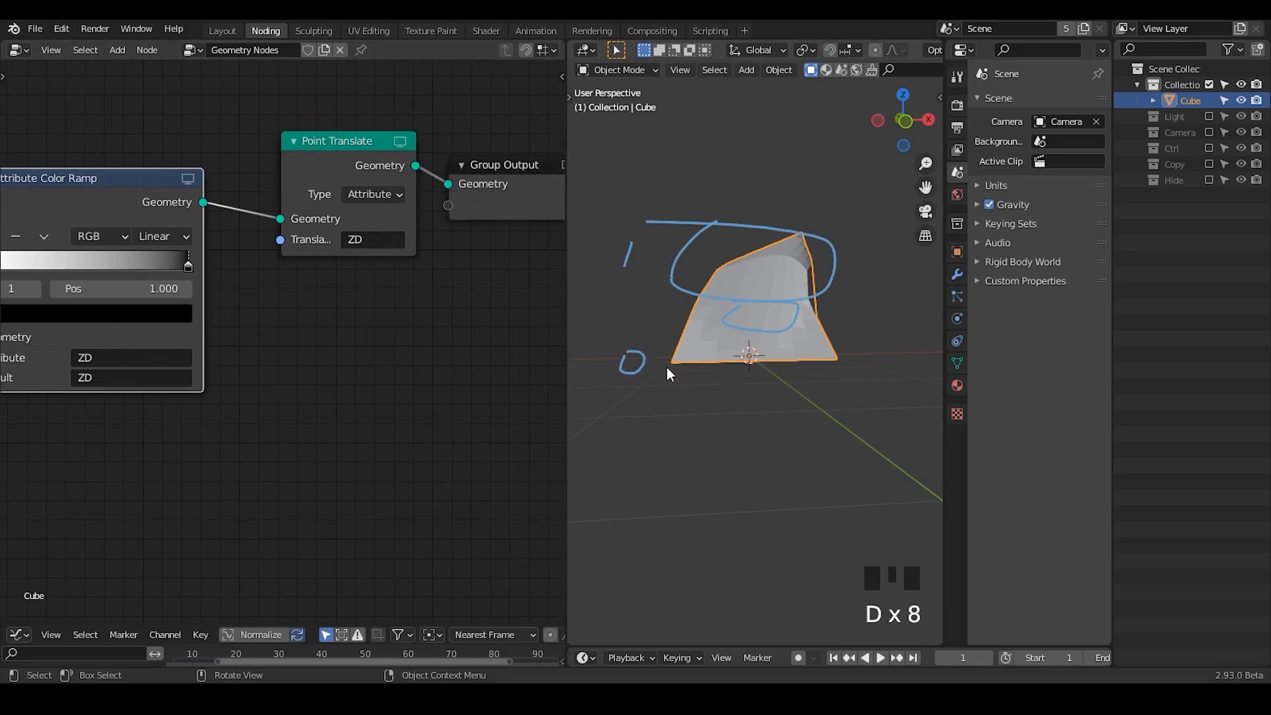
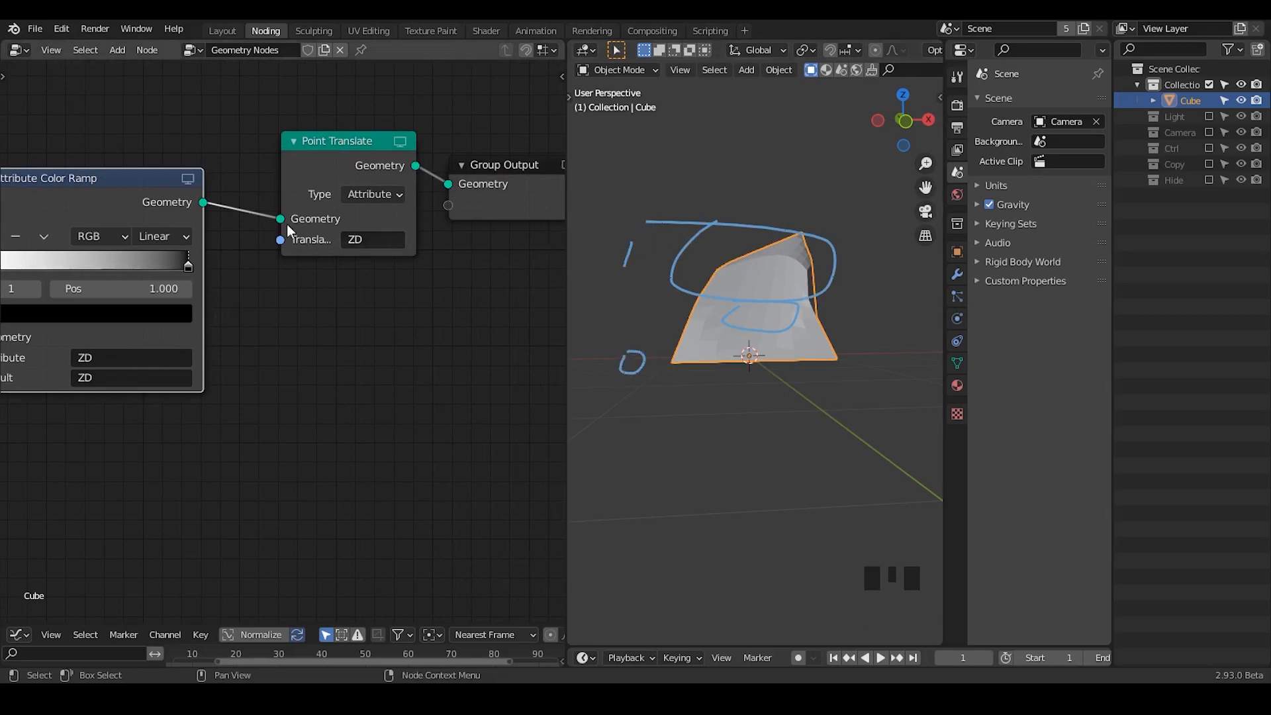
- Move the Group Output and Point Translate nodes away from the Attribute Color Ramp node to make room between them
middle_drag(446, 213, 352, 216)
drag(414, 169, 494, 164)
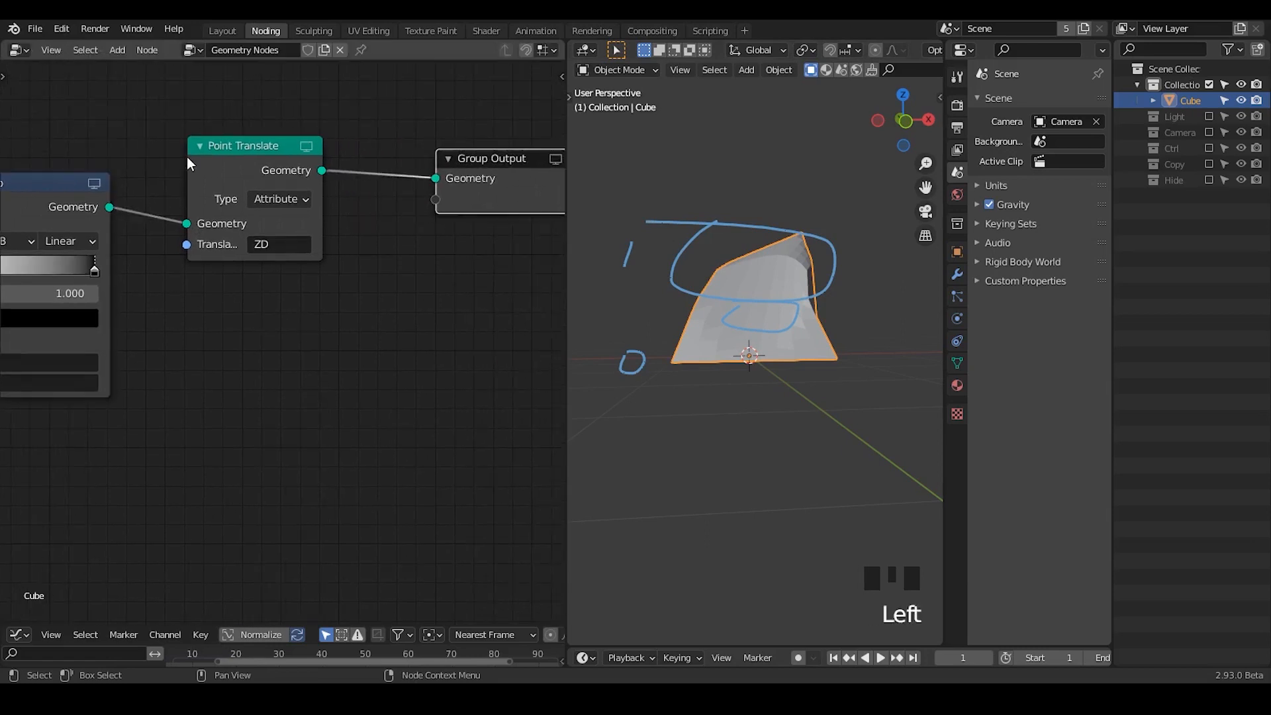
click(264, 156)
drag(264, 156, 332, 160)
middle_drag(202, 303, 365, 286)
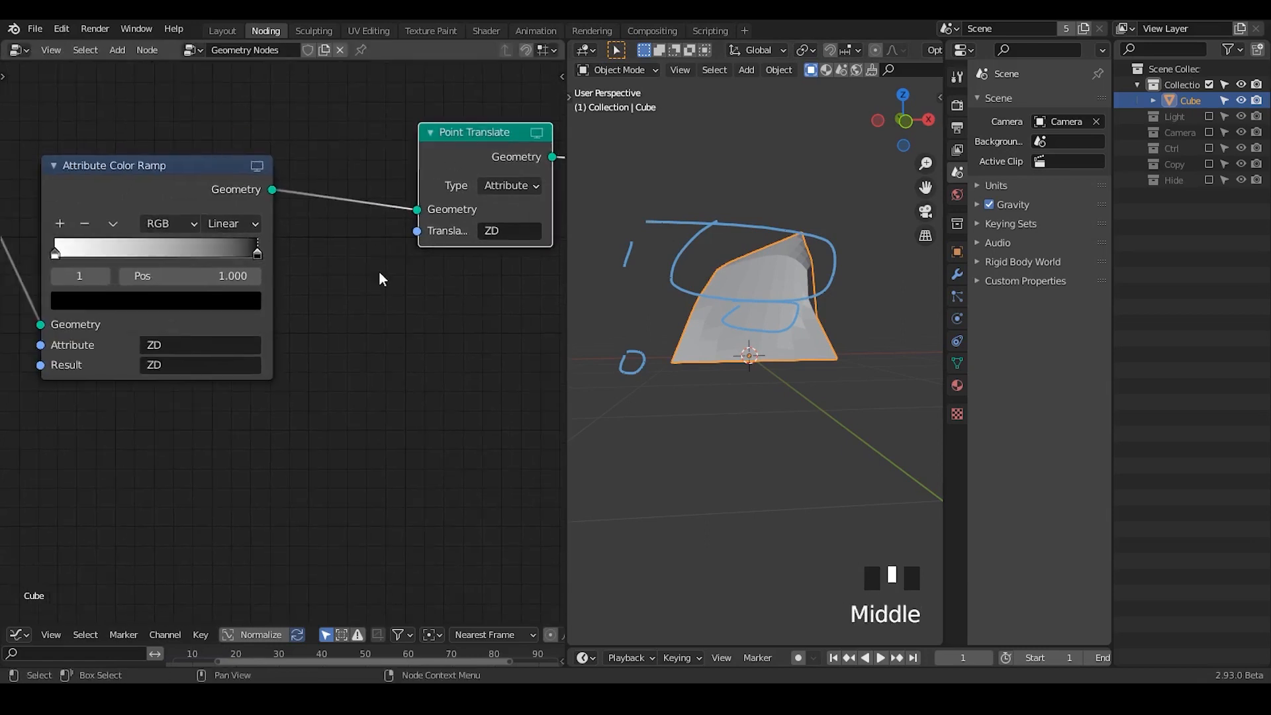
- Insert an Attribute Vector Math node between the Color Ramp and Point Translate nodes and set its operation to Multiply
key(ctrl+a)
text(attribute ve)
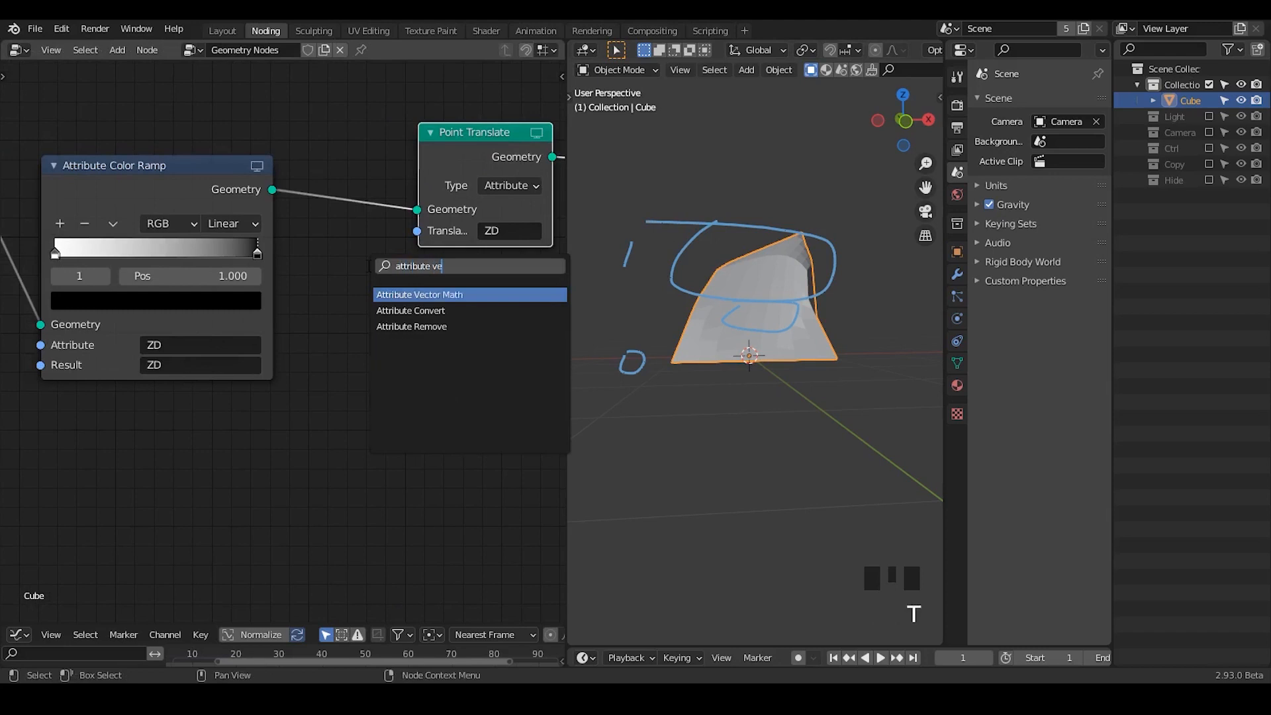
key(Return)
click(319, 177)
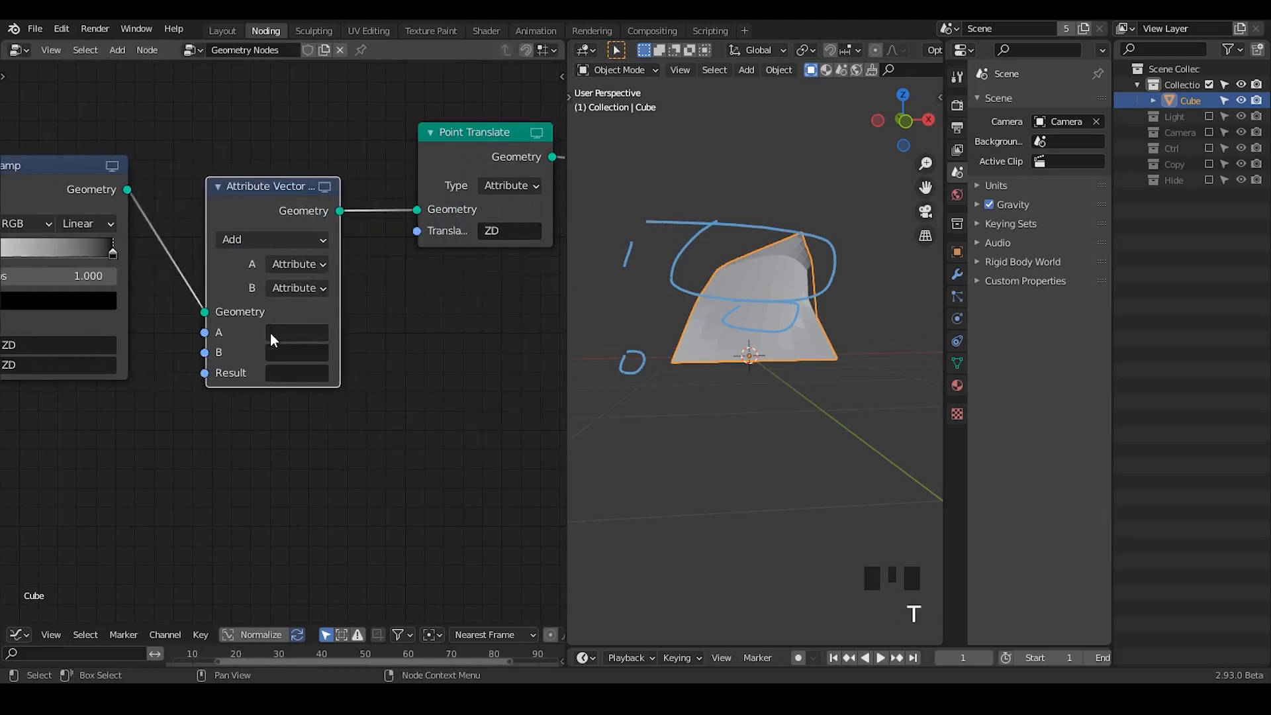
middle_drag(395, 324, 499, 295)
click(347, 212)
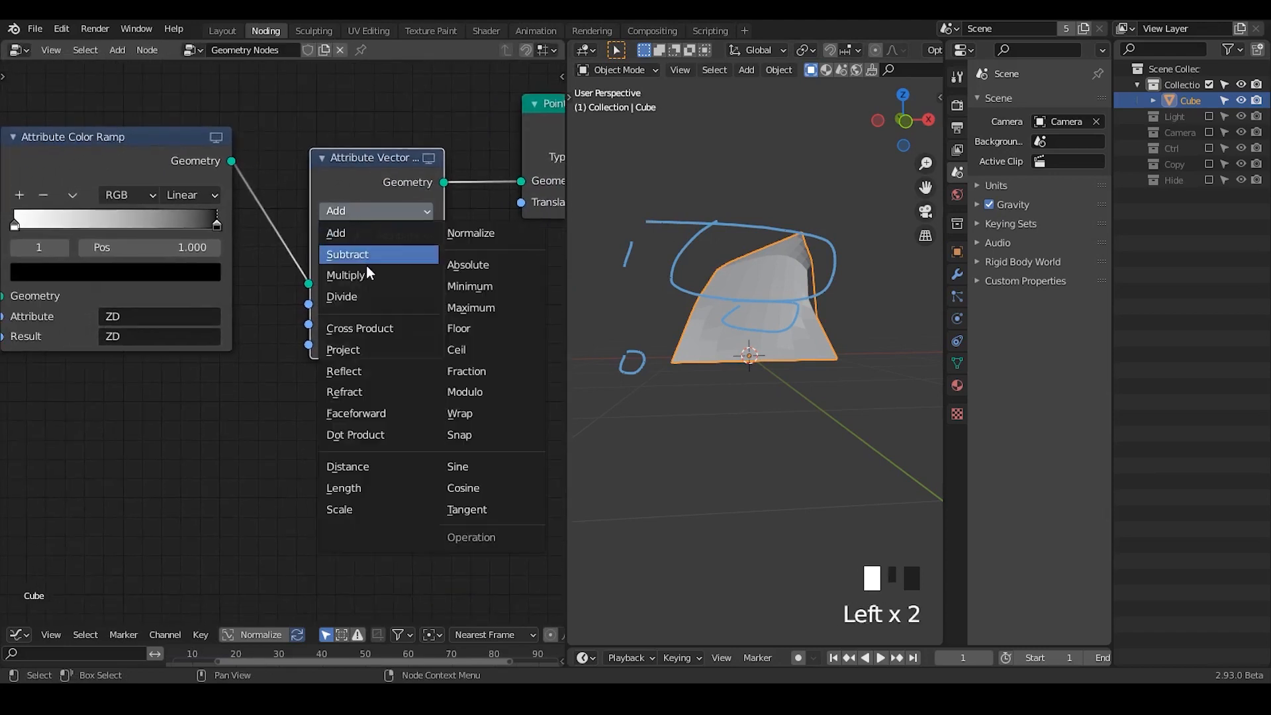
click(367, 264)
click(375, 210)
click(361, 271)
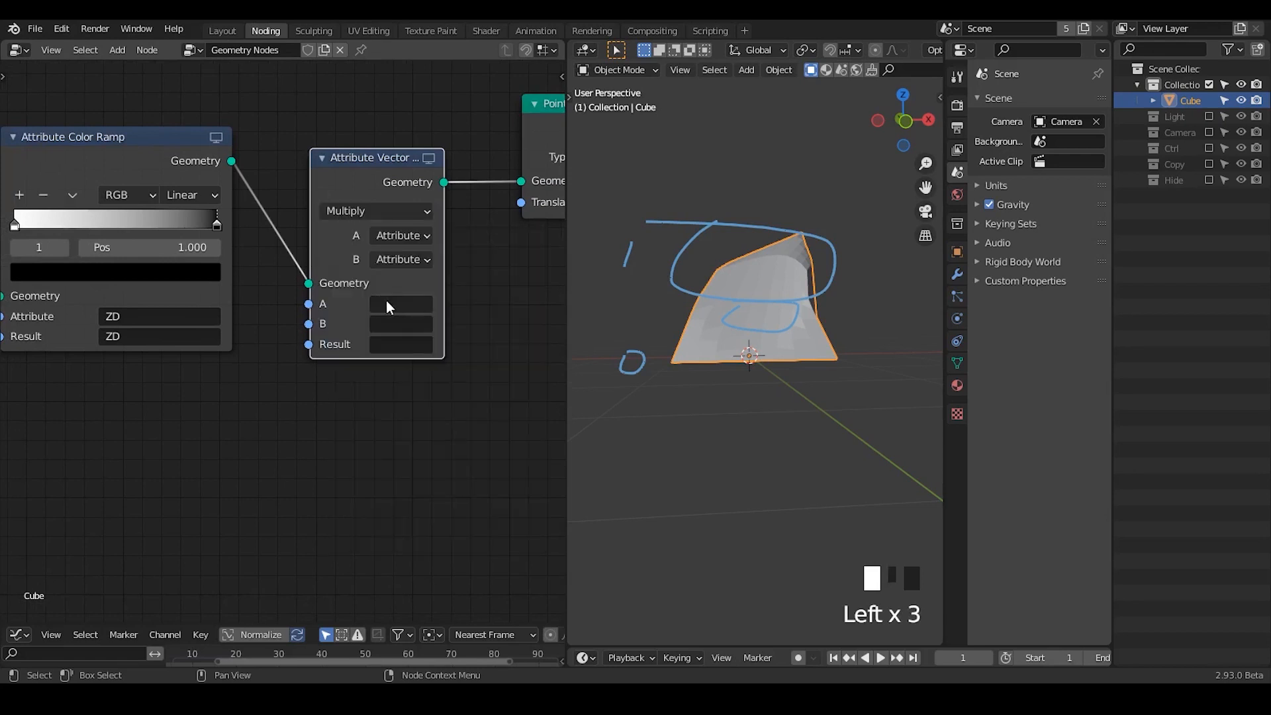
- Set the Multiply node's A to ZD, B to z and Result to ZD
click(388, 302)
text(ZD)
key(Return)
click(398, 323)
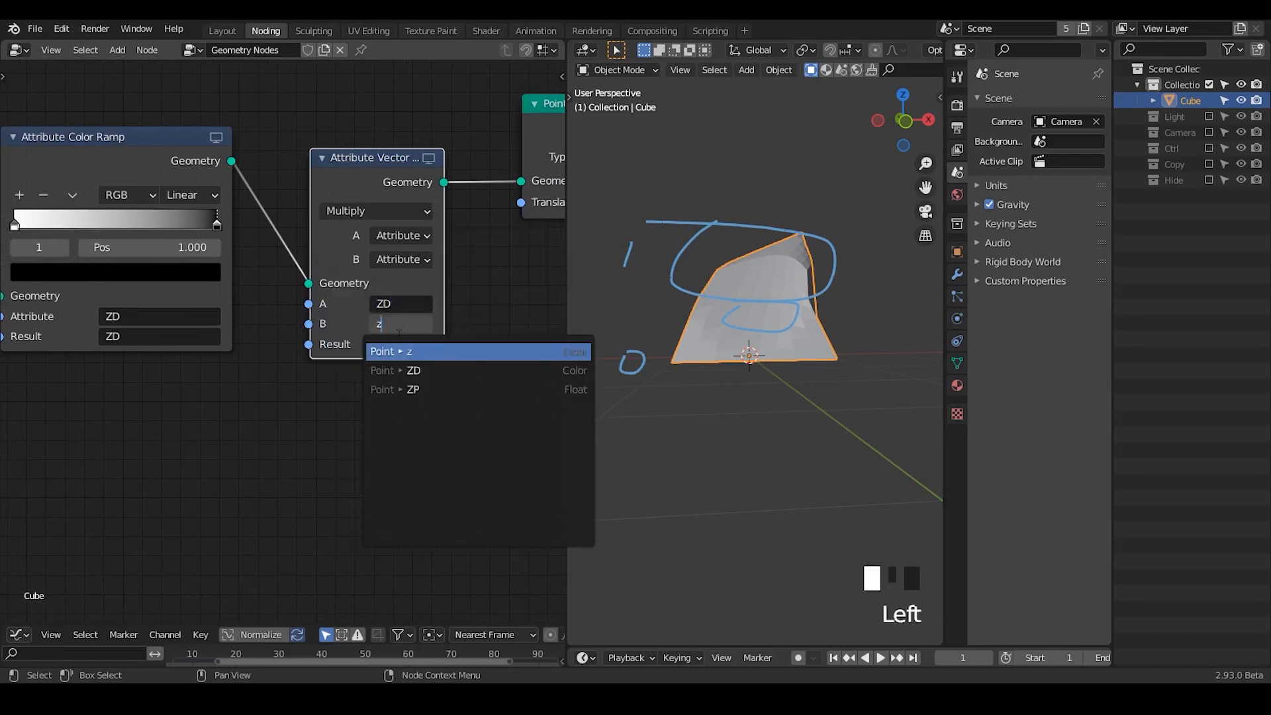
click(398, 357)
click(408, 342)
text(ZD)
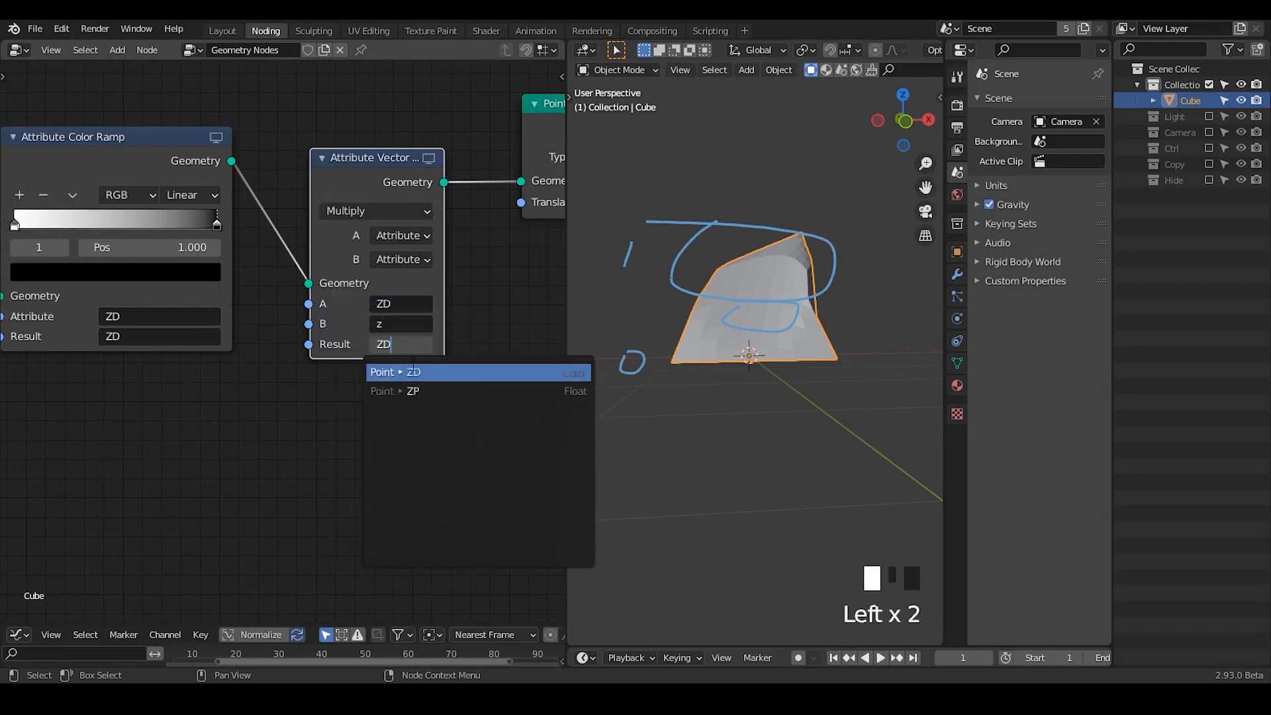
click(420, 372)
- Try the Color Ramp's black stop at position 0.427, return it to 1.000, and erase the viewport annotations
middle_drag(467, 300, 318, 311)
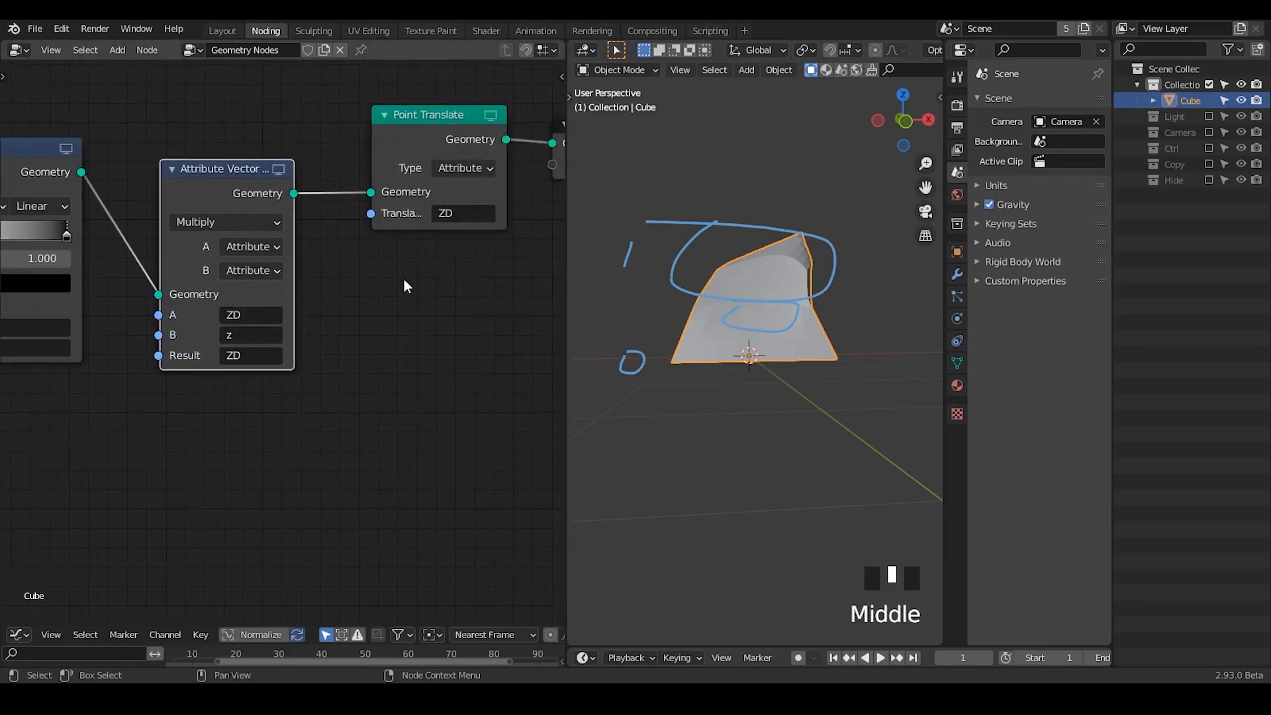
middle_drag(795, 371, 747, 306)
middle_drag(258, 328, 423, 312)
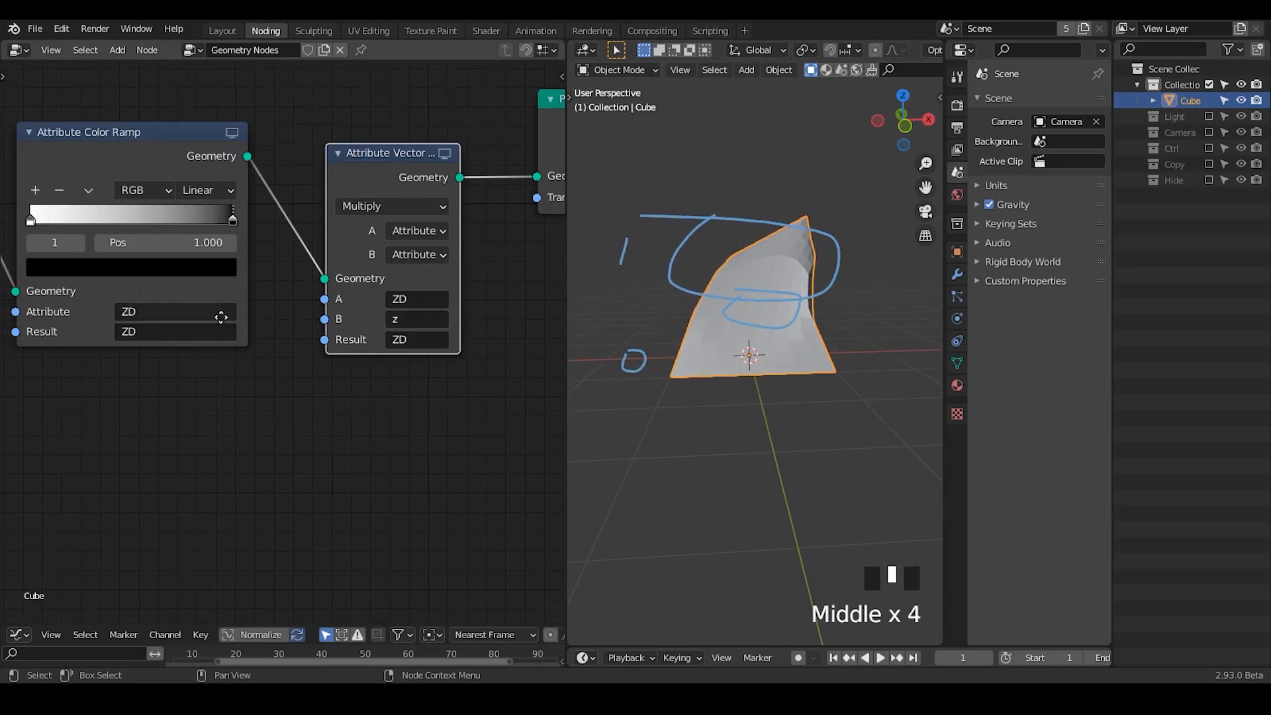
middle_drag(231, 222, 385, 193)
drag(385, 194, 262, 198)
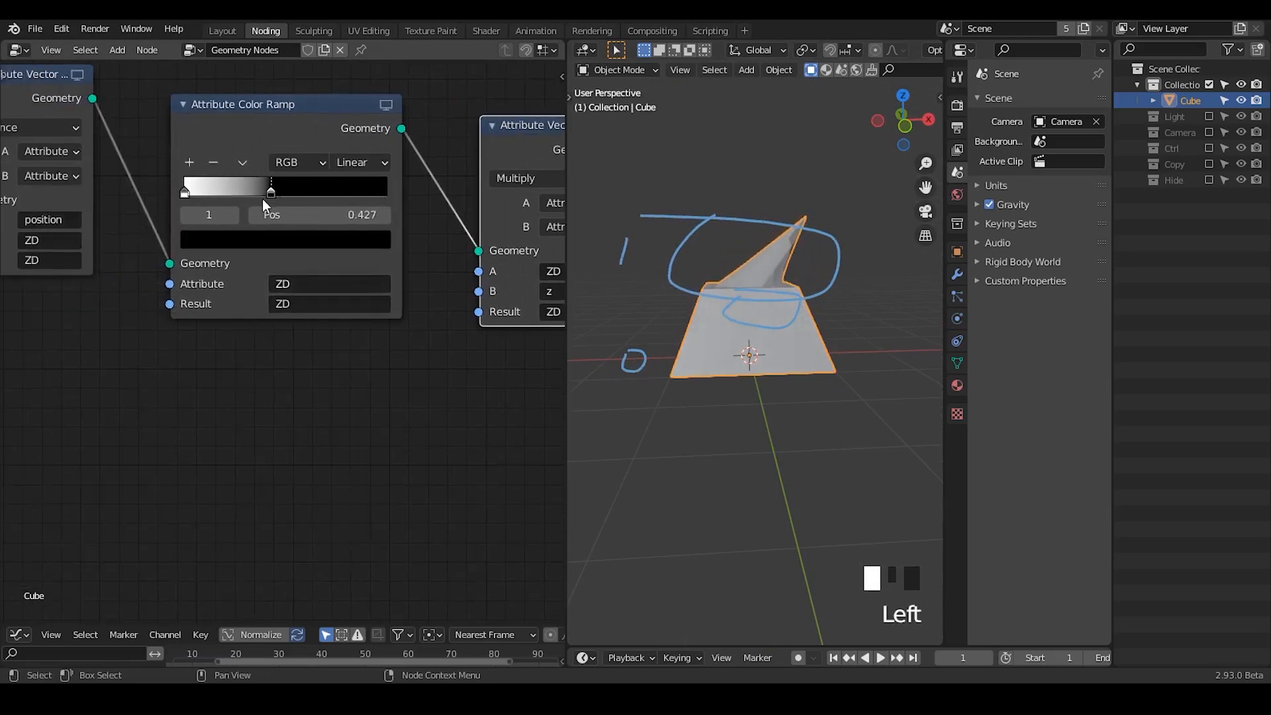
middle_drag(685, 270, 708, 185)
drag(270, 192, 416, 186)
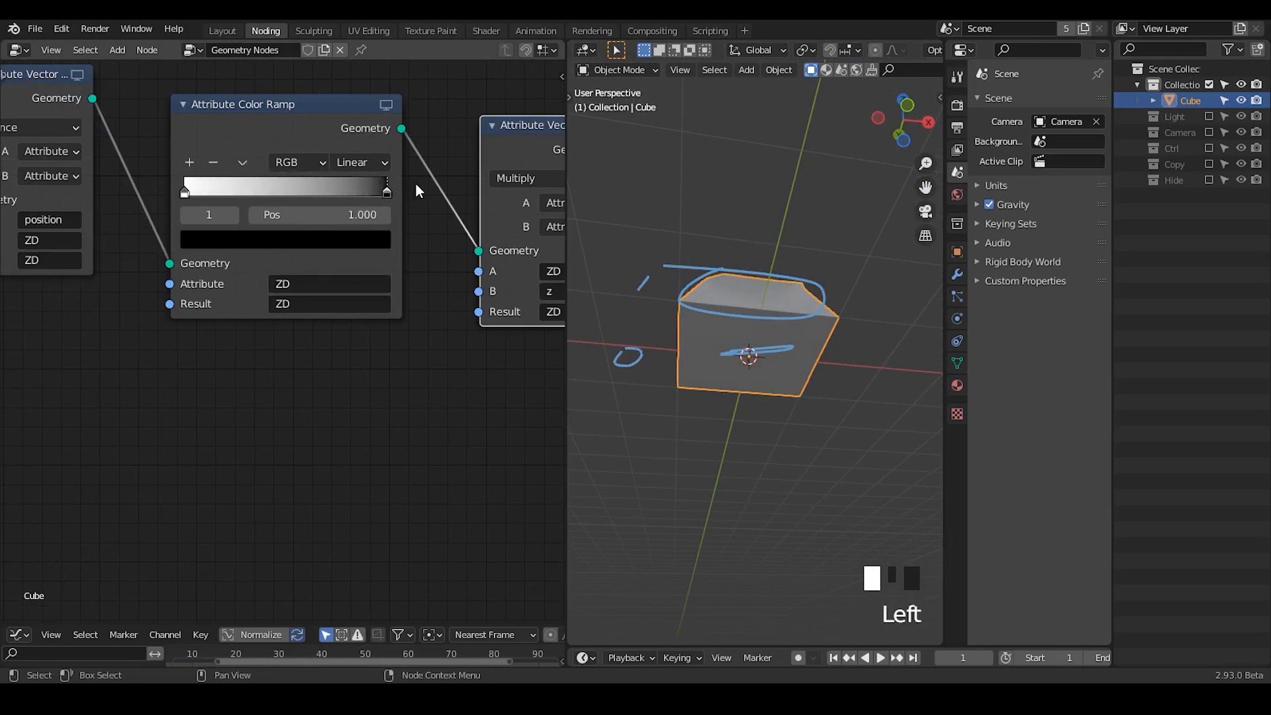
mouse_move(798, 293)
middle_down()
mouse_move(820, 232)
mouse_move(673, 351)
mouse_move(752, 294)
mouse_move(760, 342)
middle_up()
right_drag(690, 275, 658, 426)
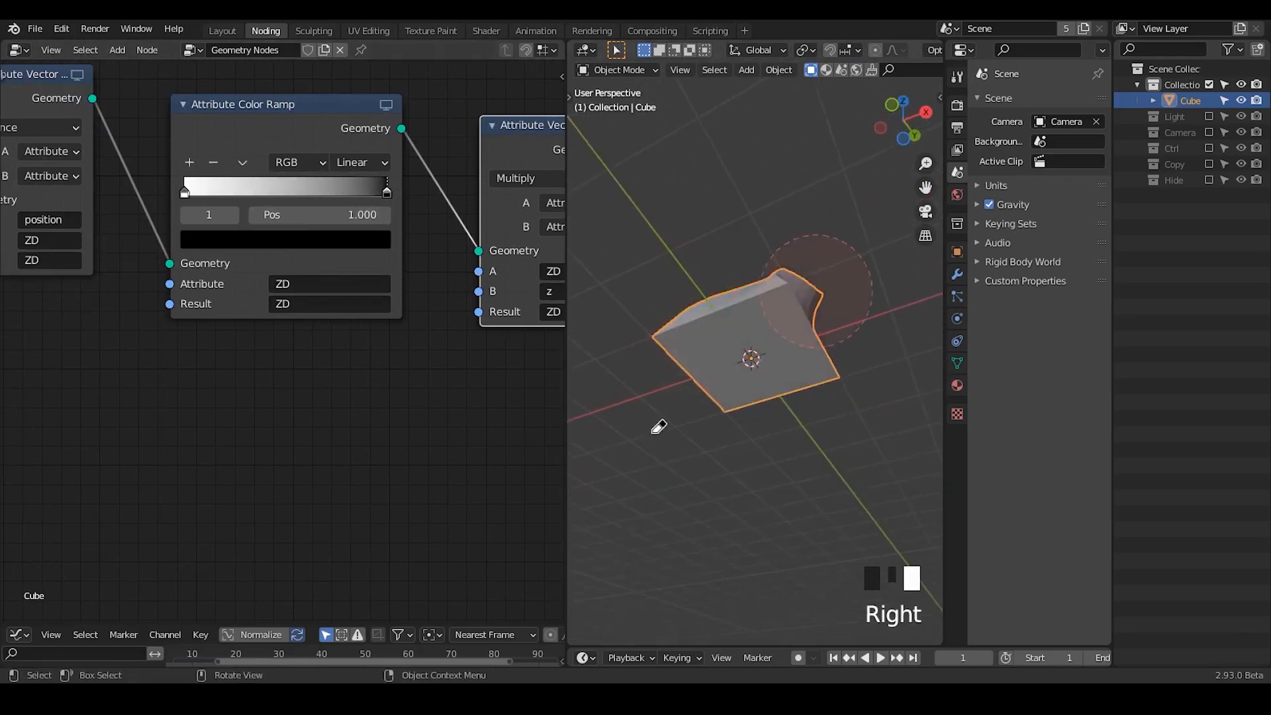
- Move the Color Ramp's black stop to position 0.541 and annotate strokes along the mesh's slanted upper corner
drag(388, 192, 291, 194)
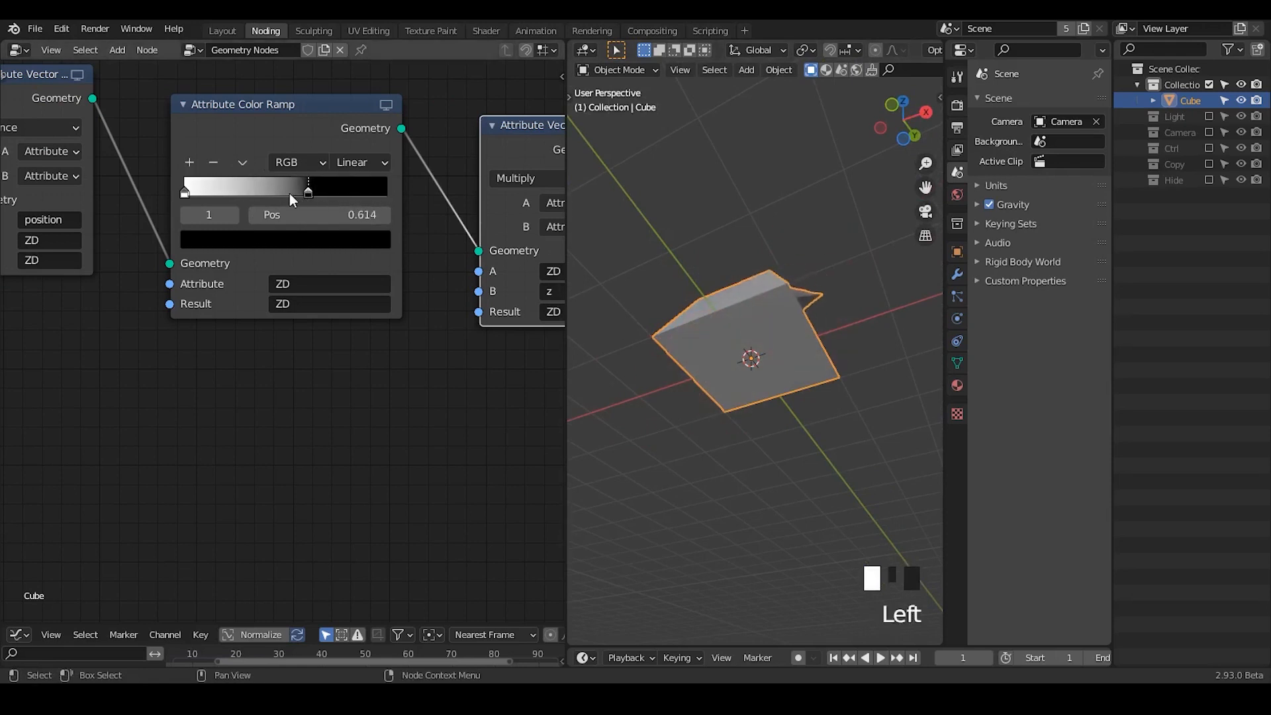
middle_drag(743, 300, 799, 372)
shift+middle_drag(824, 298, 748, 359)
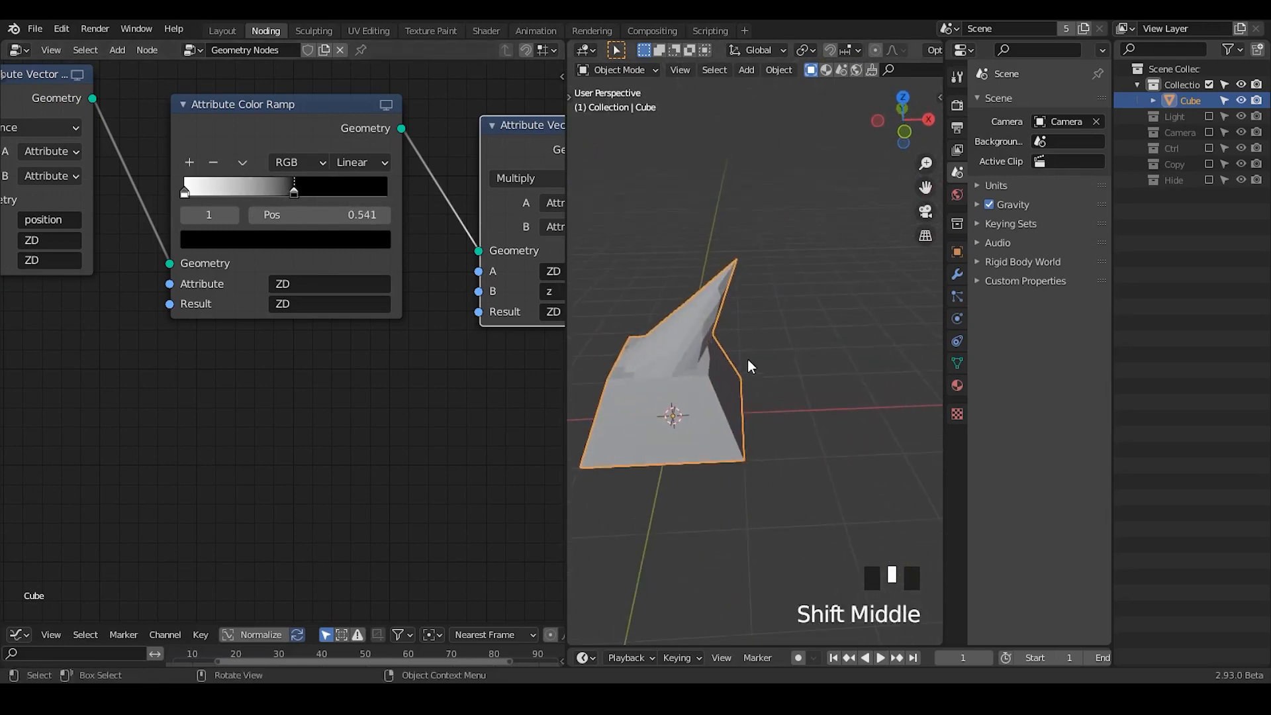
key(d)
mouse_move(679, 358)
mouse_down()
mouse_move(751, 285)
mouse_move(728, 341)
mouse_up()
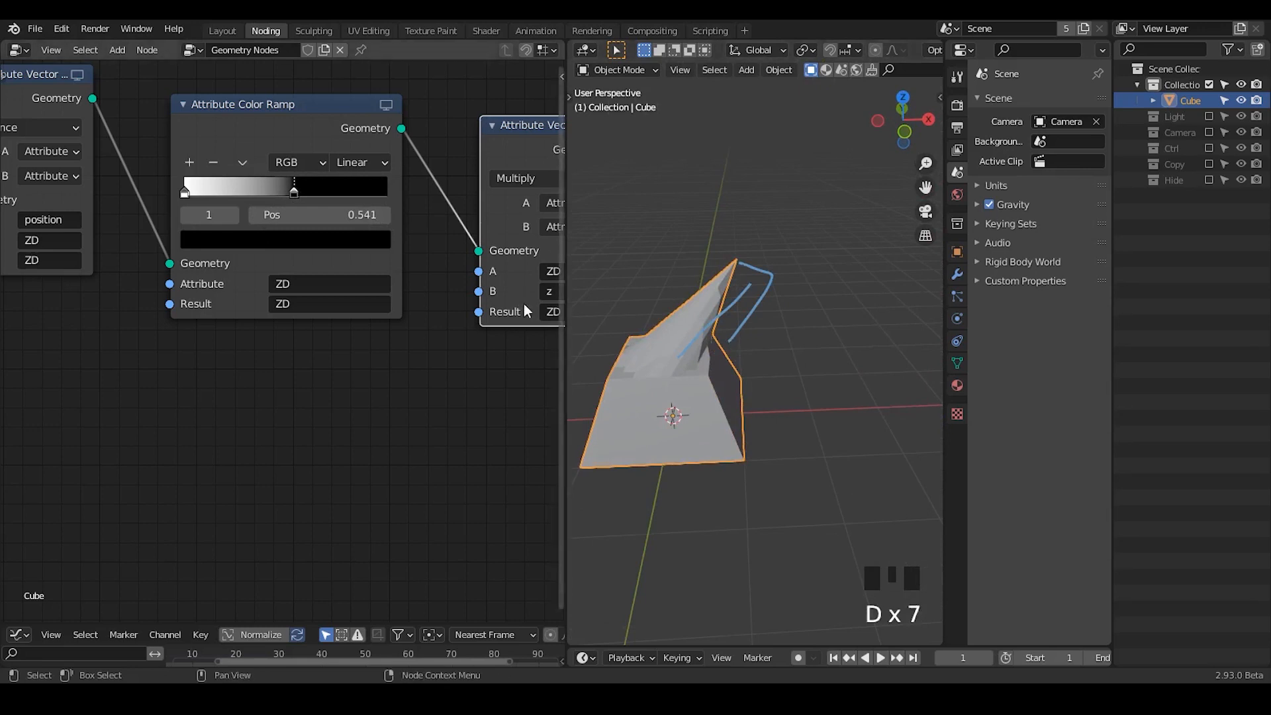
- Move the Point Translate and Group Output nodes away from the Multiply node to widen the gap between them
middle_drag(530, 312, 132, 364)
drag(301, 107, 566, 271)
key(g)
click(453, 261)
- Annotate a vertical line, an arrow and a column of three short dashes below the nodes in the node editor
key(d)
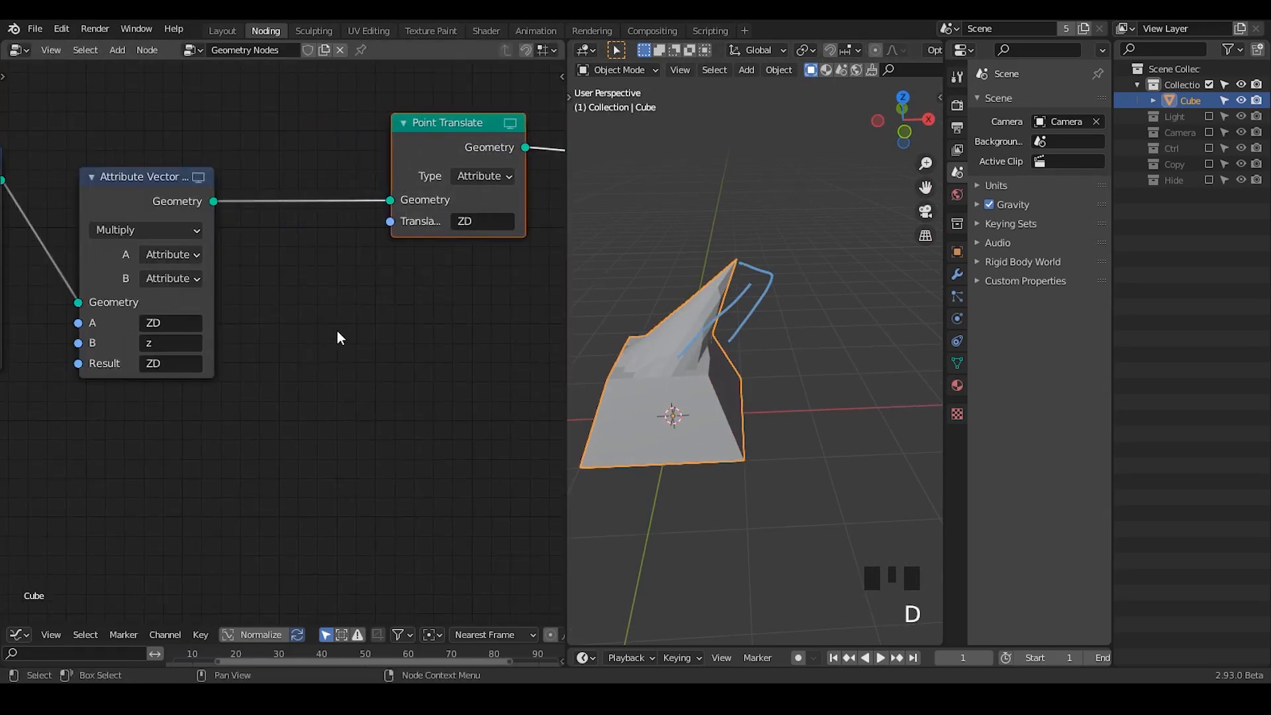
key(d)
key(d)
click(329, 308)
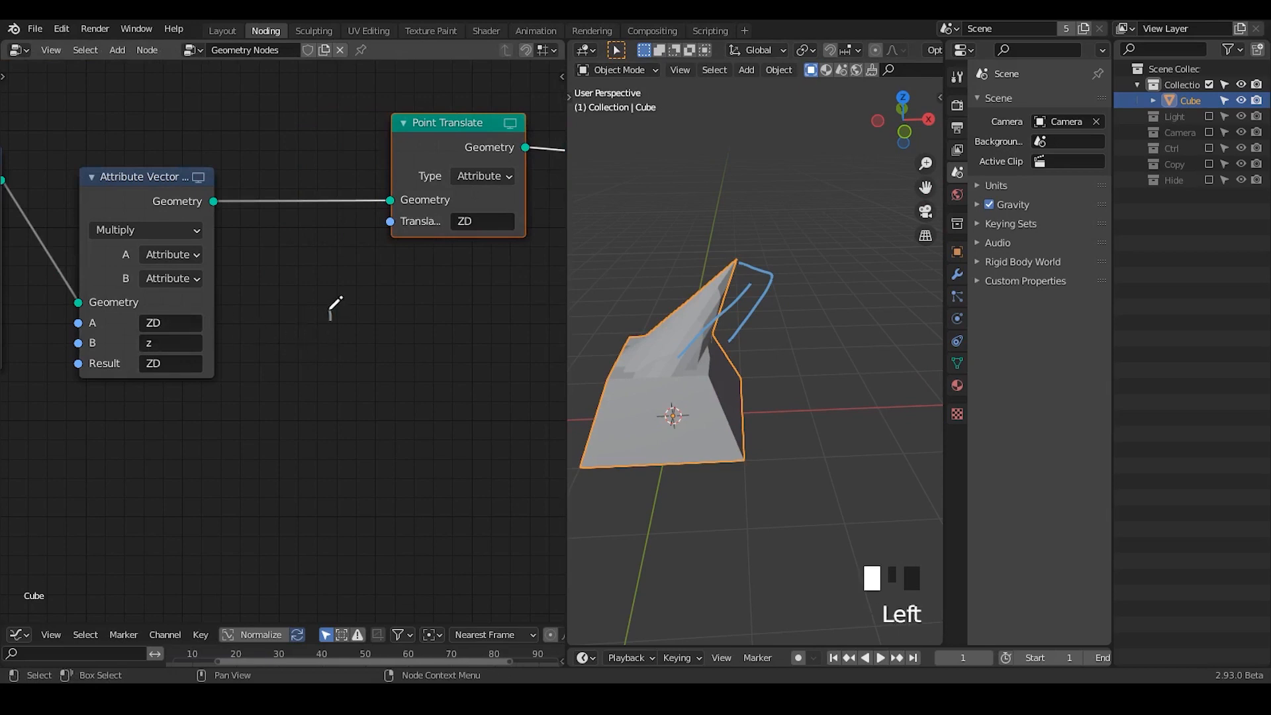
key(d)
drag(329, 307, 329, 369)
middle_drag(431, 386, 357, 381)
key(d)
mouse_move(300, 335)
mouse_down()
mouse_move(347, 321)
mouse_move(339, 335)
mouse_up()
drag(413, 262, 413, 301)
drag(396, 363, 399, 394)
key(d)
drag(392, 442, 388, 472)
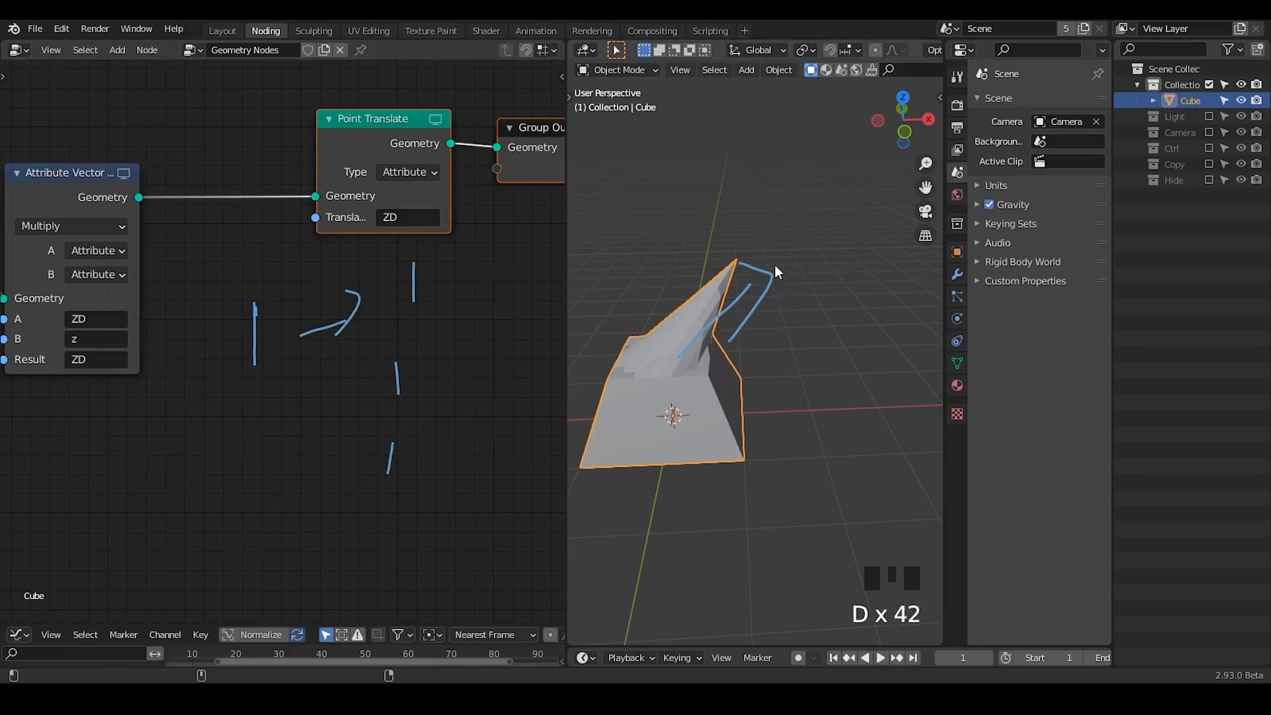
click(376, 156)
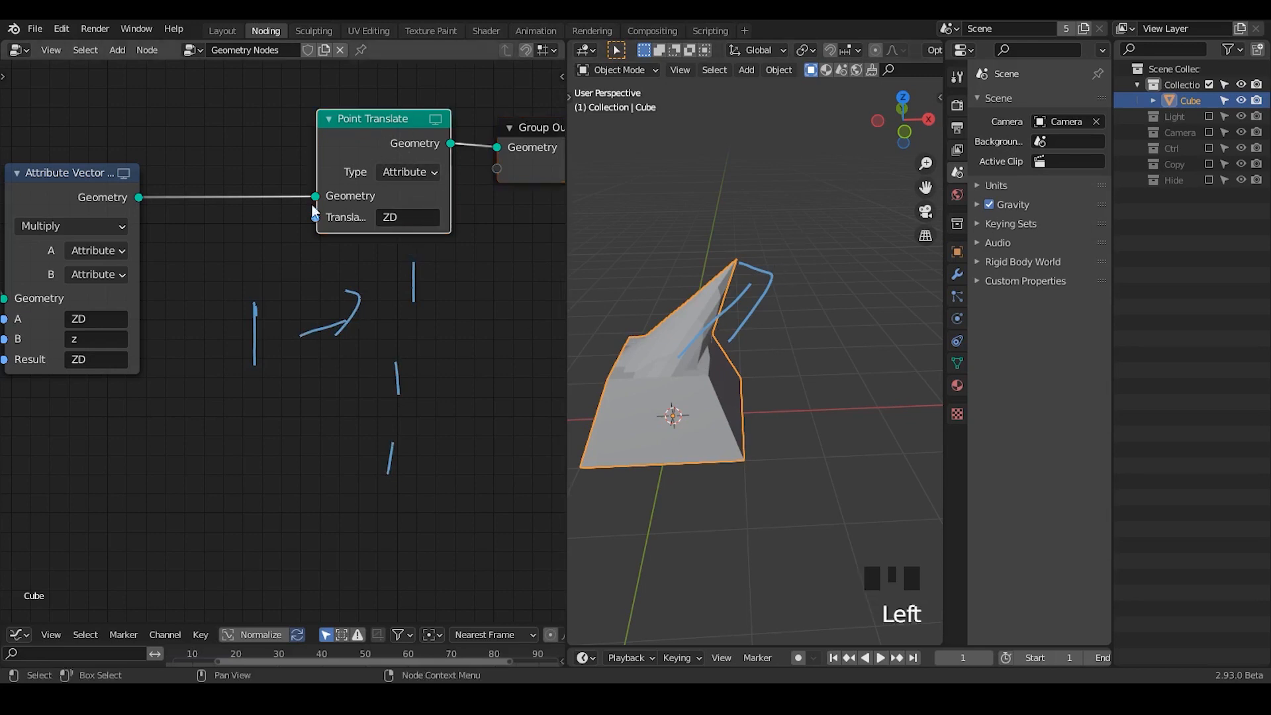
key(ctrl+a)
text(t)
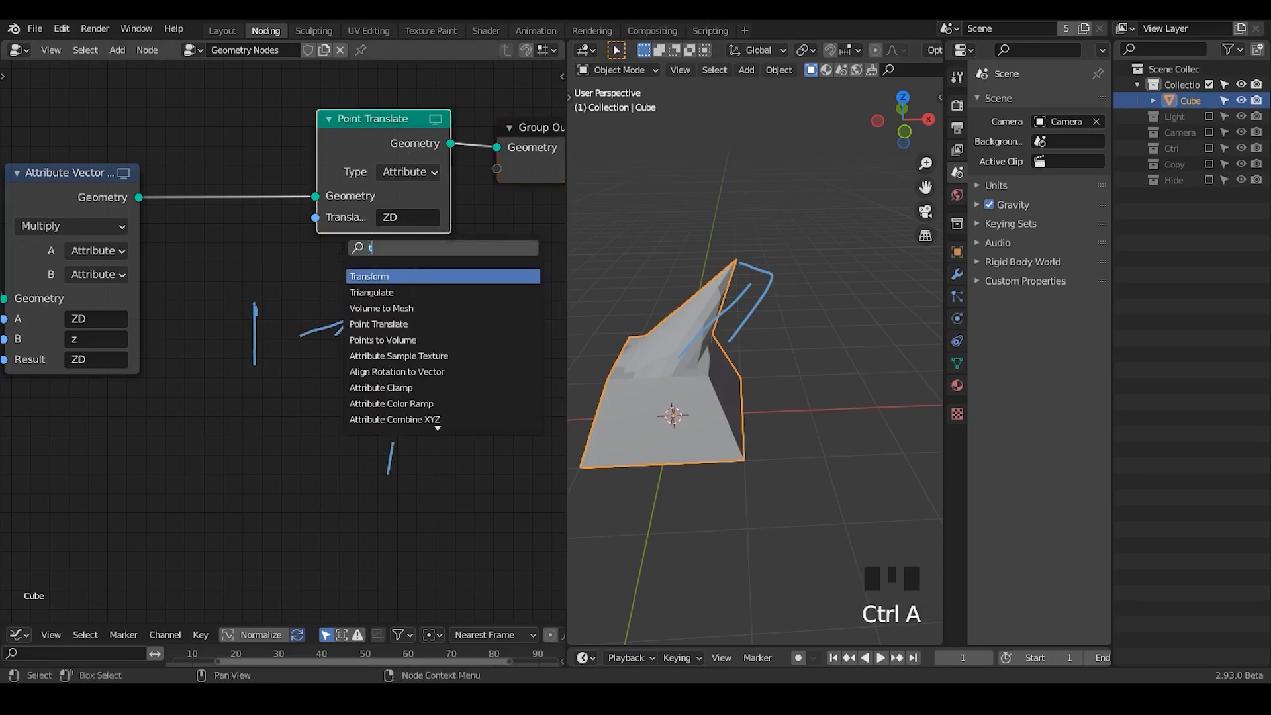
key(BackSpace)
- Duplicate the Multiply vector math node, insert the copy before Point Translate, and mute the Point Translate node
middle_drag(88, 188, 248, 142)
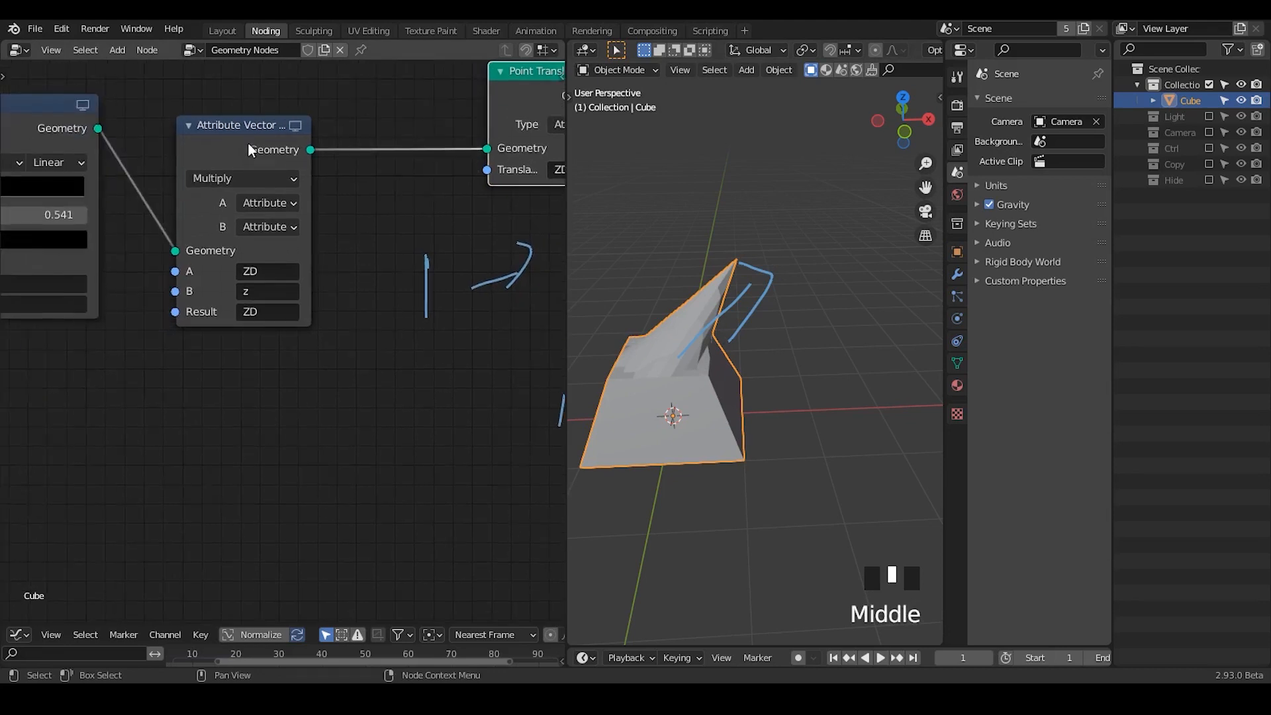
click(247, 141)
key(shift+d)
click(399, 129)
middle_drag(334, 186, 292, 203)
click(426, 149)
key(m)
- Set the duplicated vector math node's operation to Subtract and erase annotation strokes in the node editor
click(292, 202)
click(292, 202)
click(290, 200)
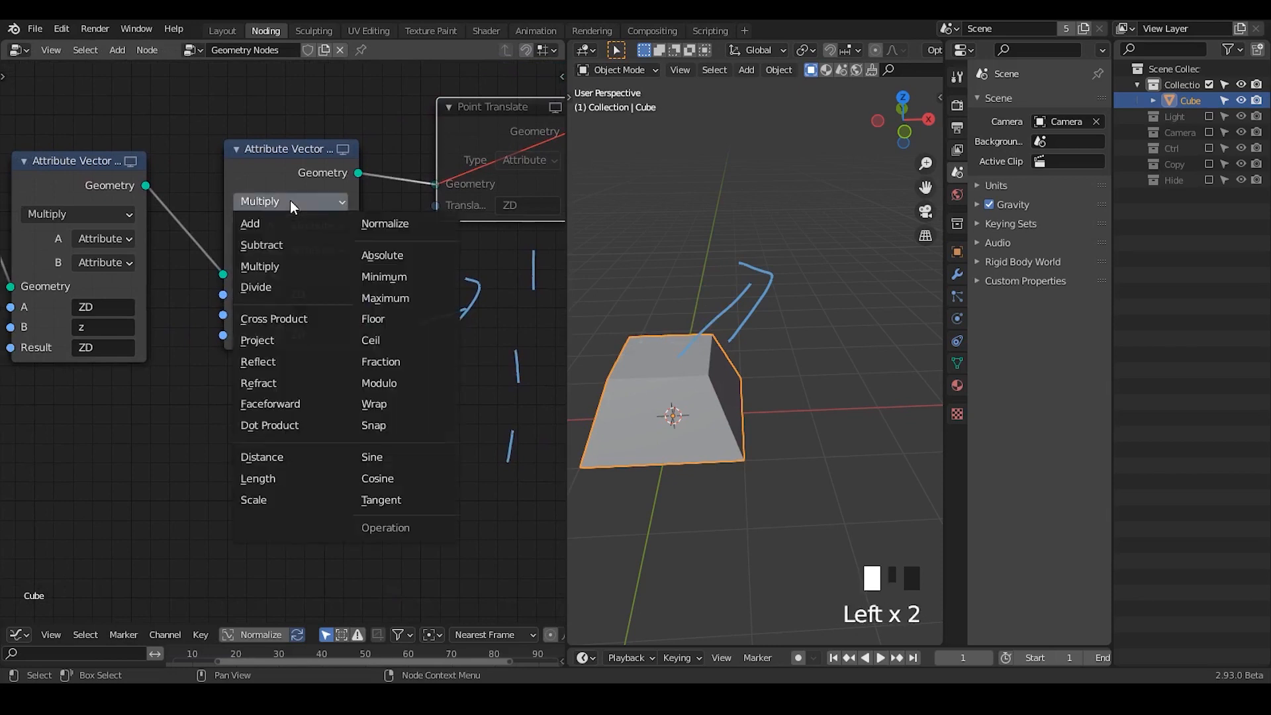
click(284, 239)
mouse_move(457, 294)
right_down()
mouse_move(194, 435)
mouse_move(457, 468)
right_up()
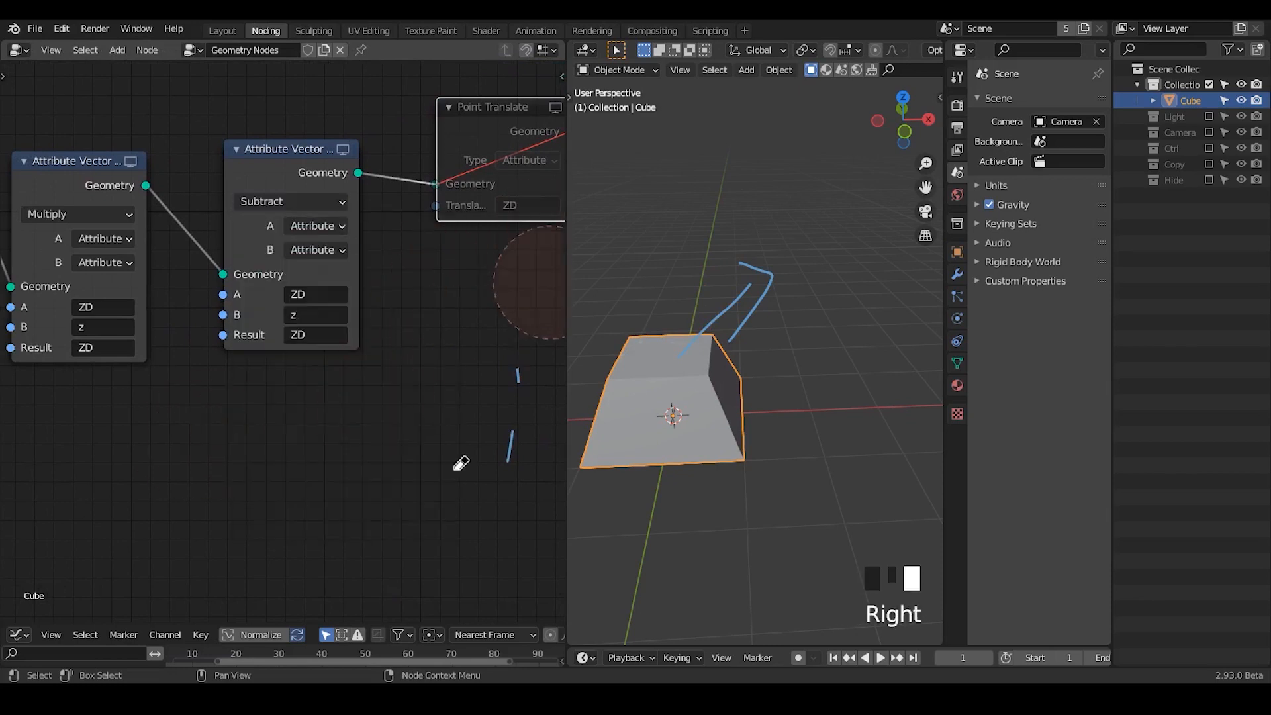
- On the Subtract node, set A to position, B to ZD and Result to position
click(324, 292)
text(position)
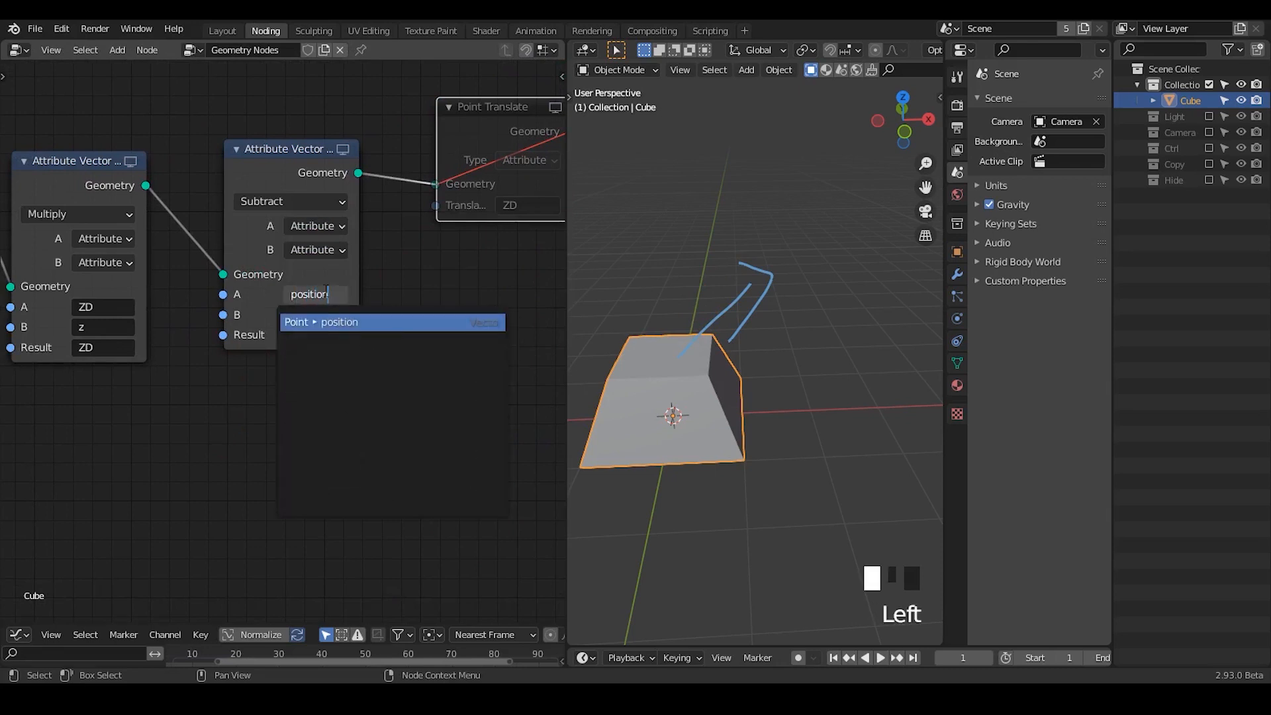
key(Return)
click(315, 316)
text(ZD)
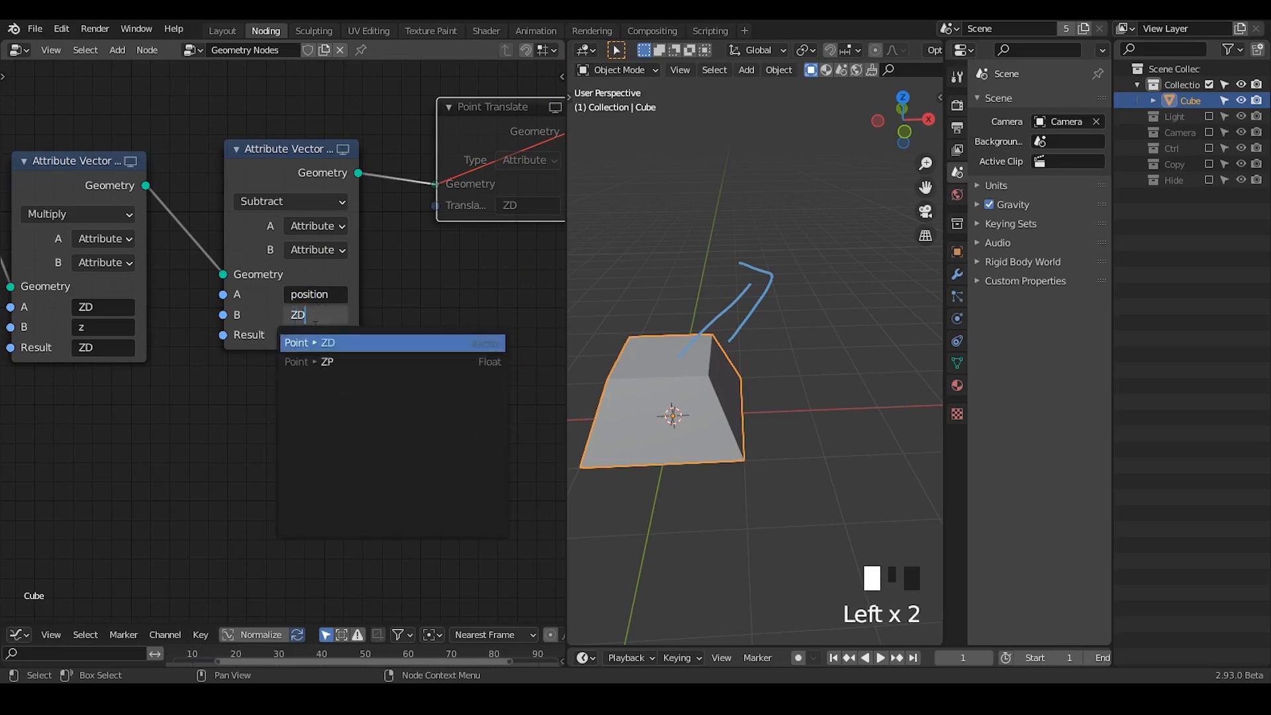
key(Return)
click(319, 336)
text(p)
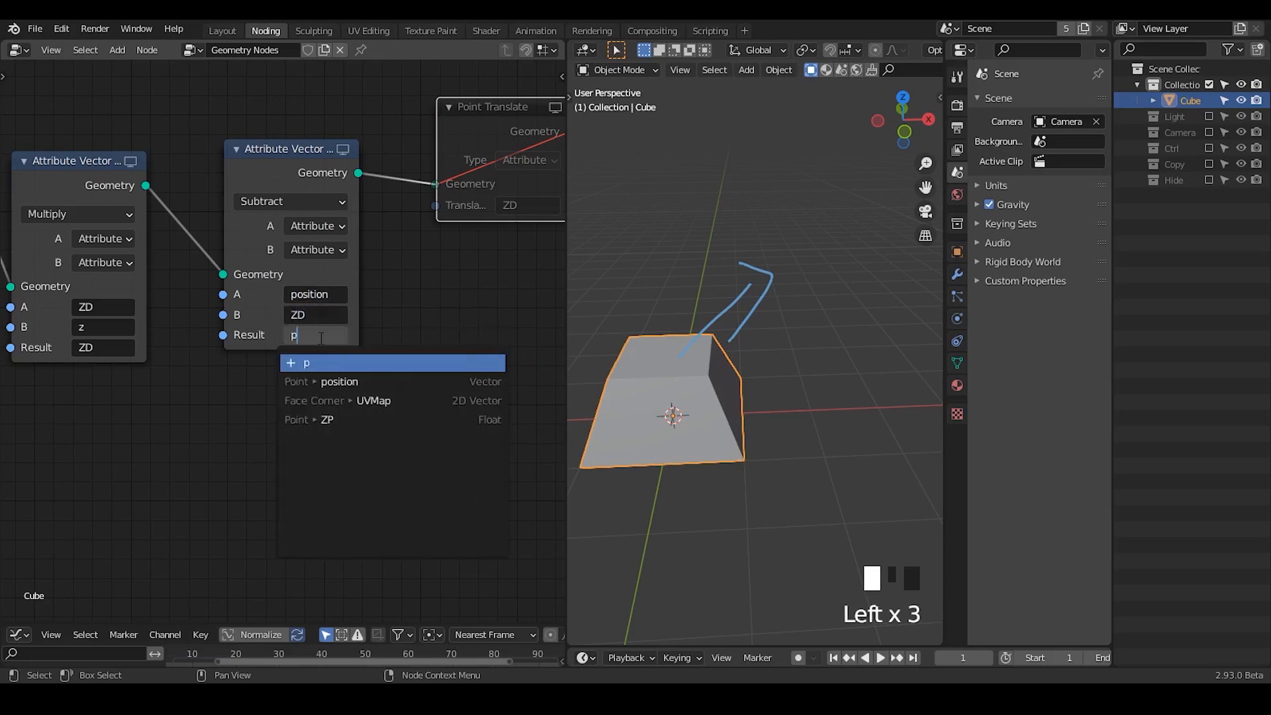
text(os)
key(Down)
key(Return)
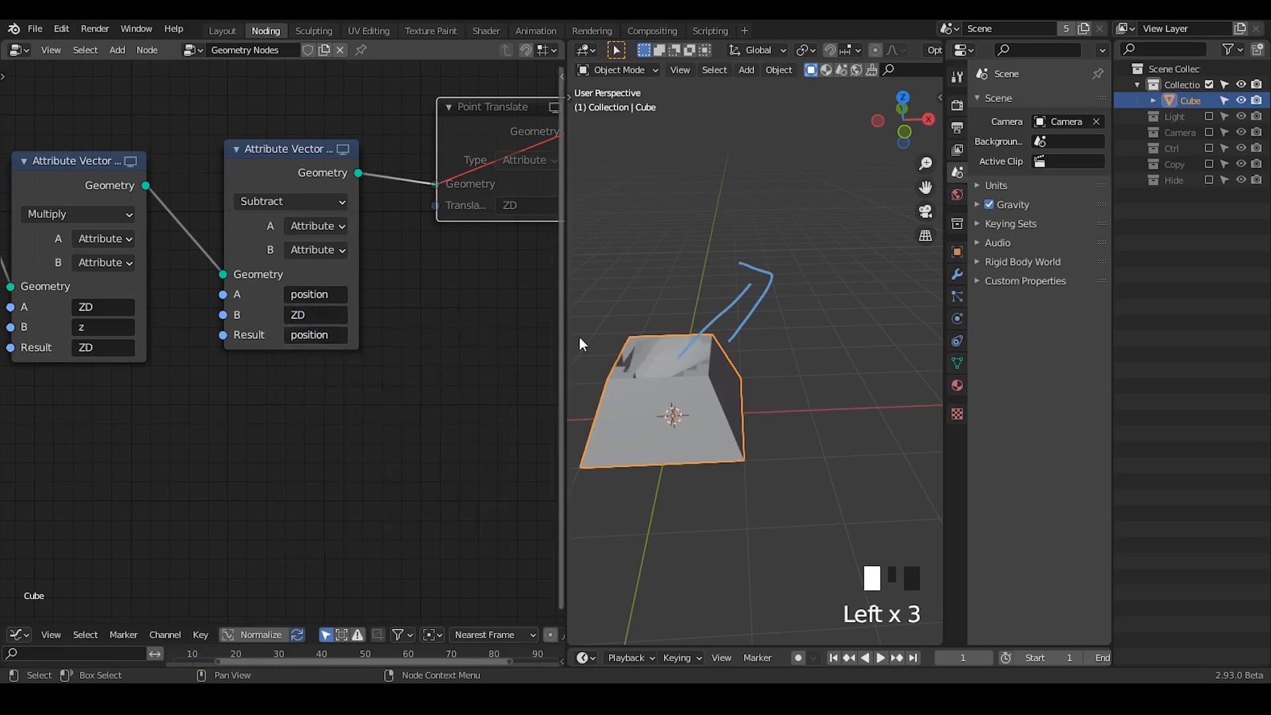
- Widen the gap after the Multiply node and insert an Attribute Combine XYZ node between Multiply and Subtract
drag(482, 158, 490, 153)
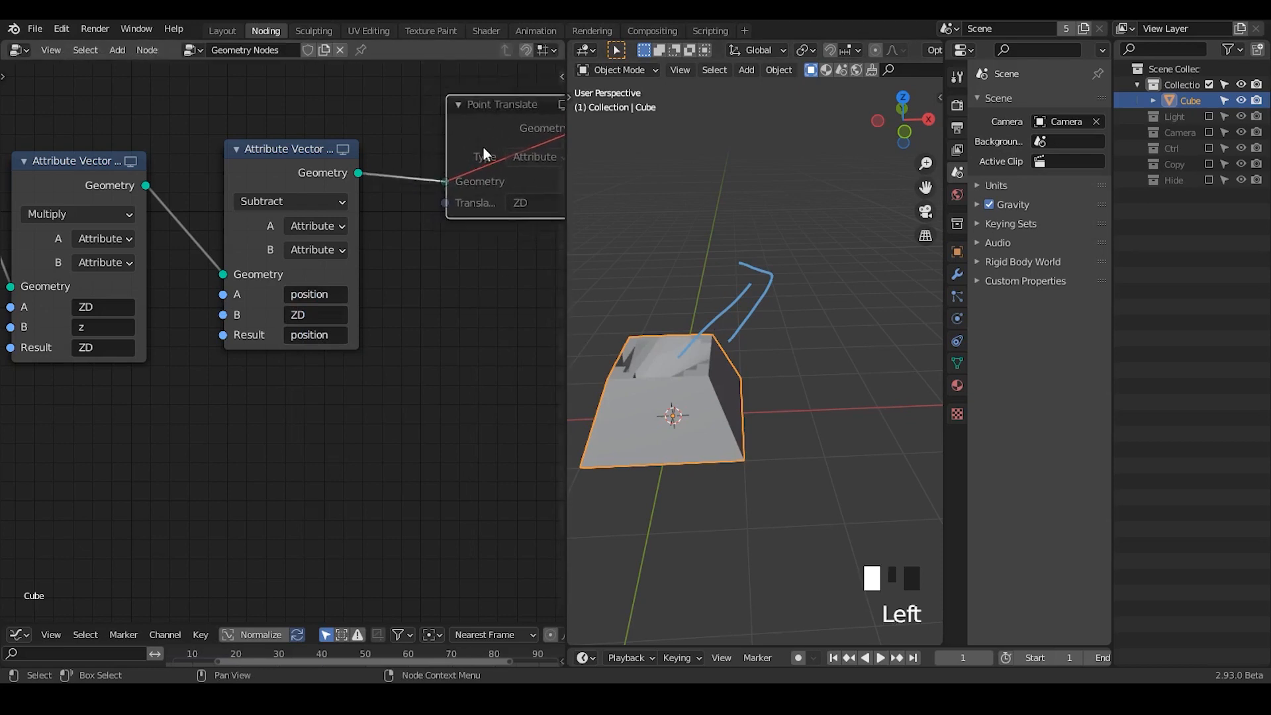
middle_drag(464, 276, 336, 325)
drag(153, 128, 527, 328)
key(g)
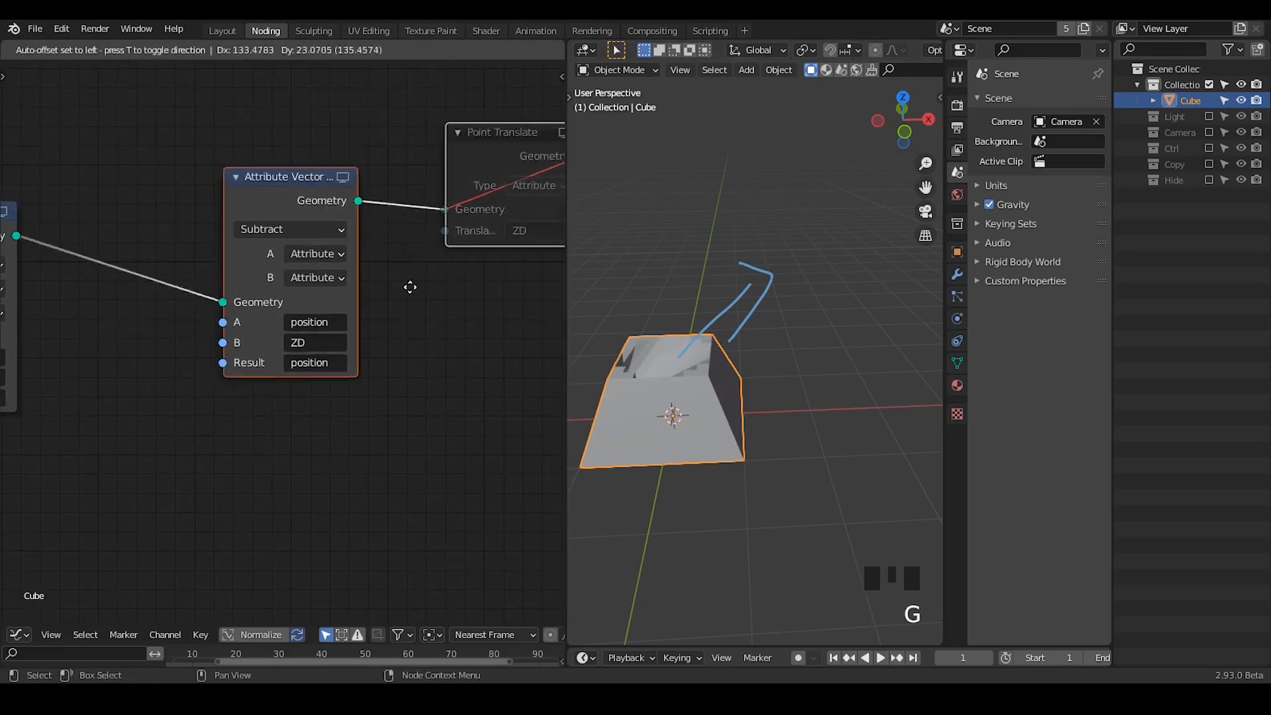
middle_drag(146, 399, 314, 344)
key(ctrl+a)
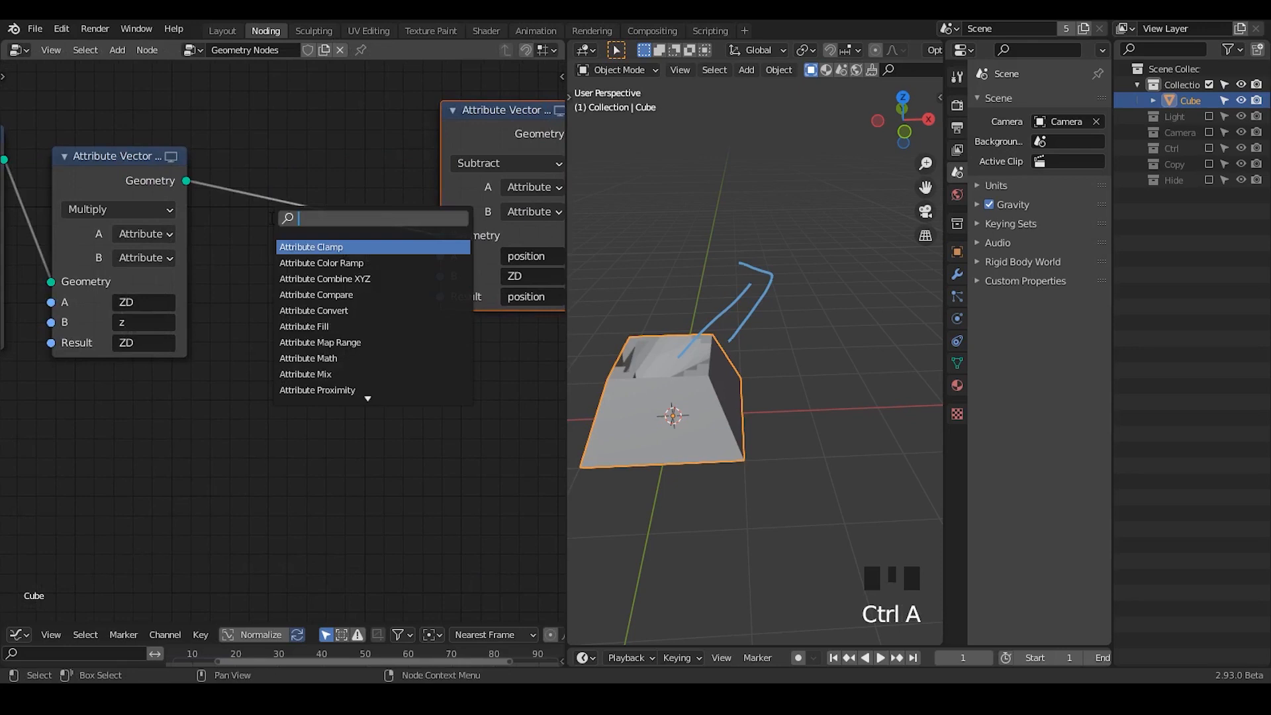
text(attribute)
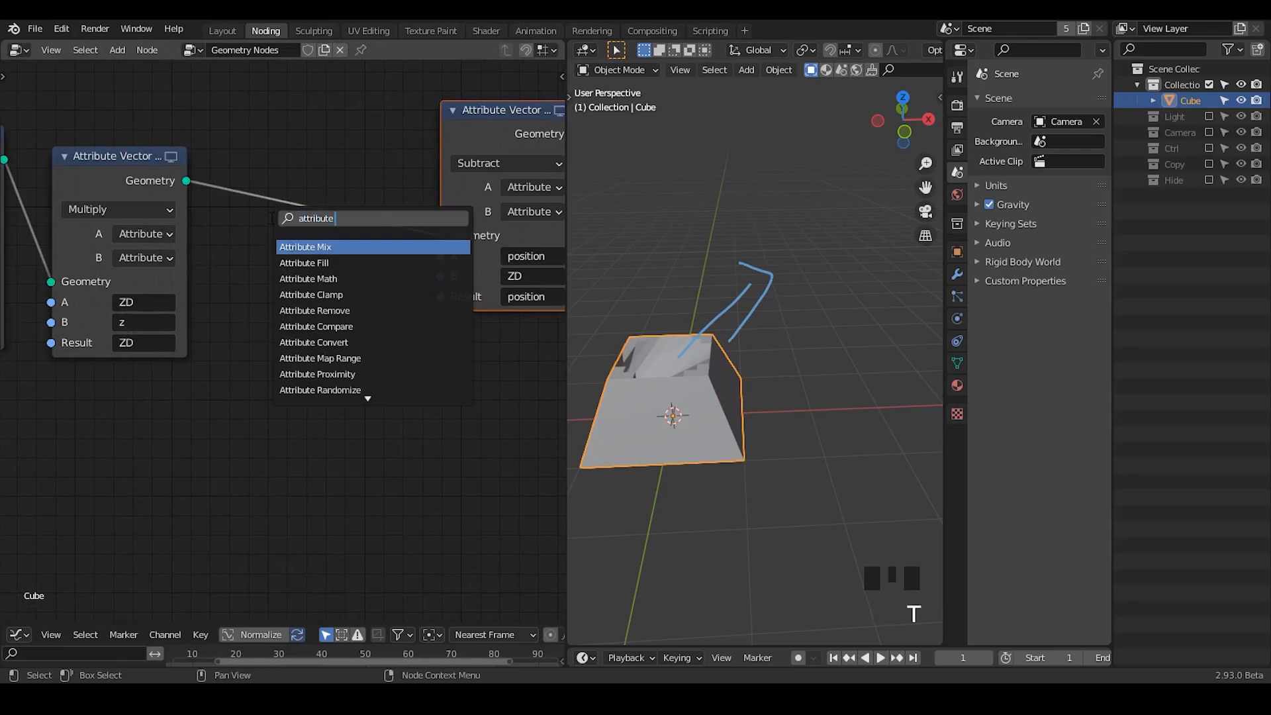
text( combine)
key(Return)
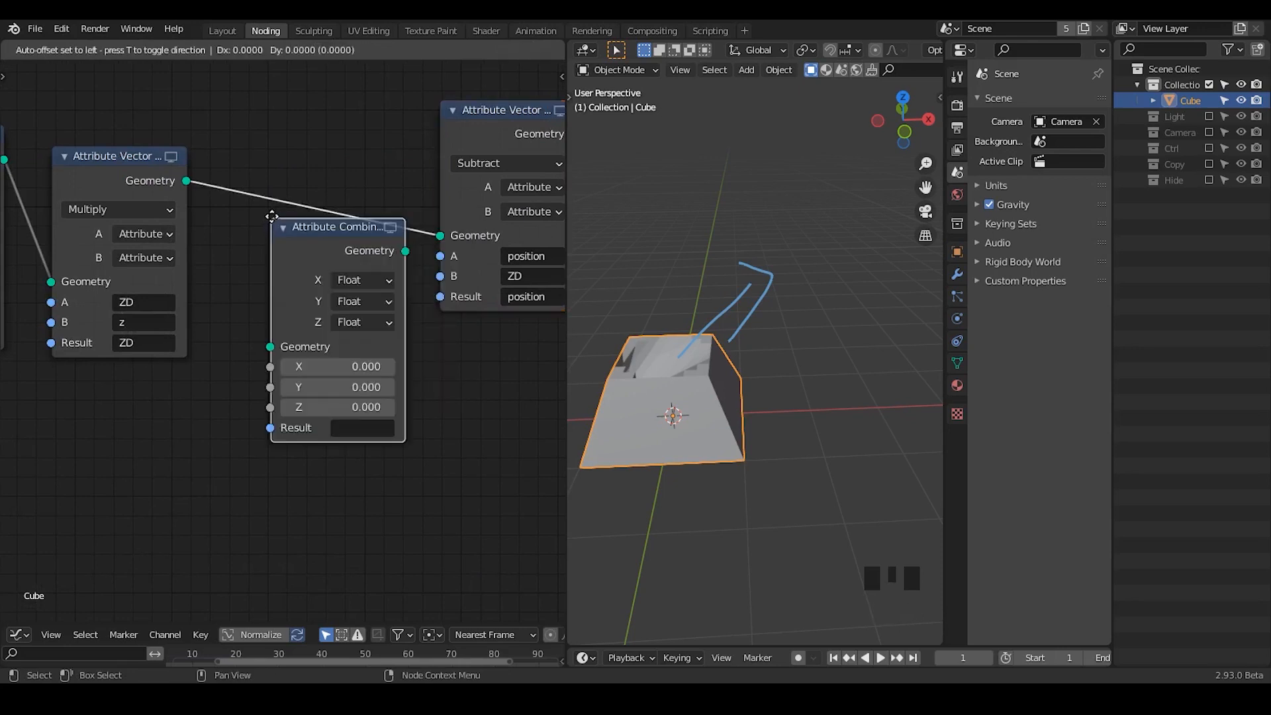
click(228, 183)
- Set the new Combine XYZ node's Z input to Attribute, with ZD as both Z and Result
click(316, 289)
click(323, 309)
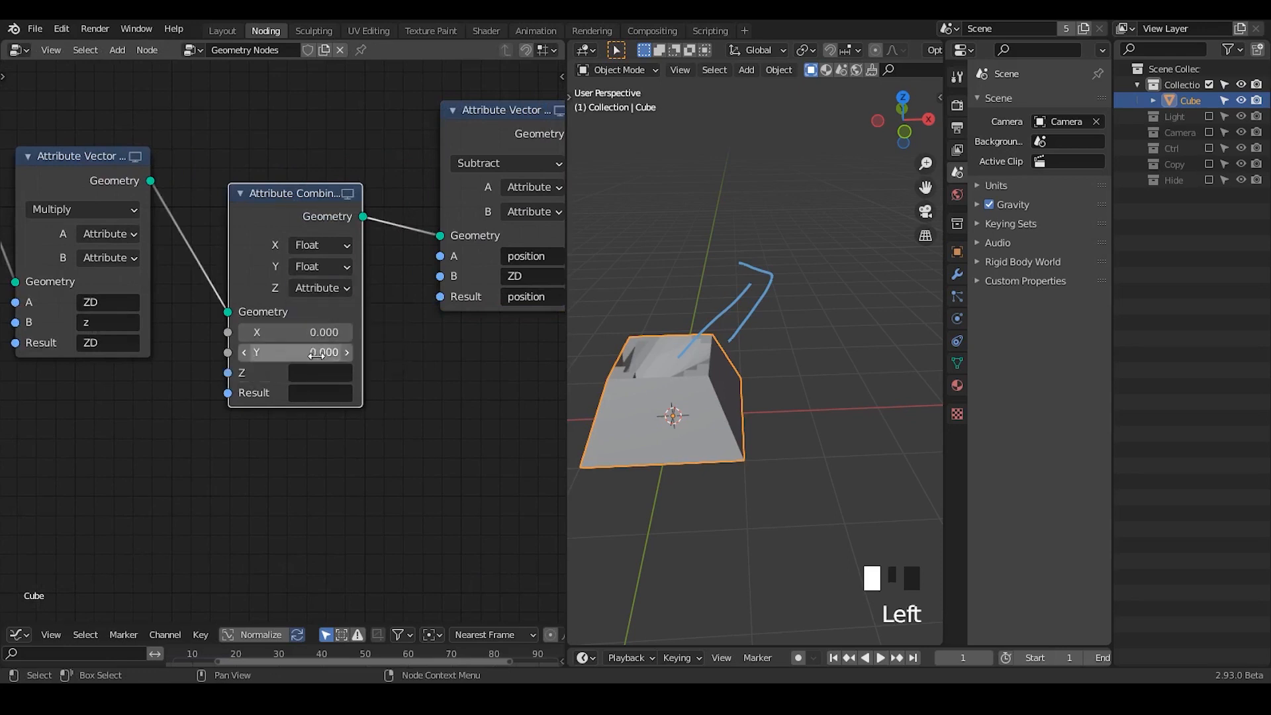
click(319, 373)
click(325, 401)
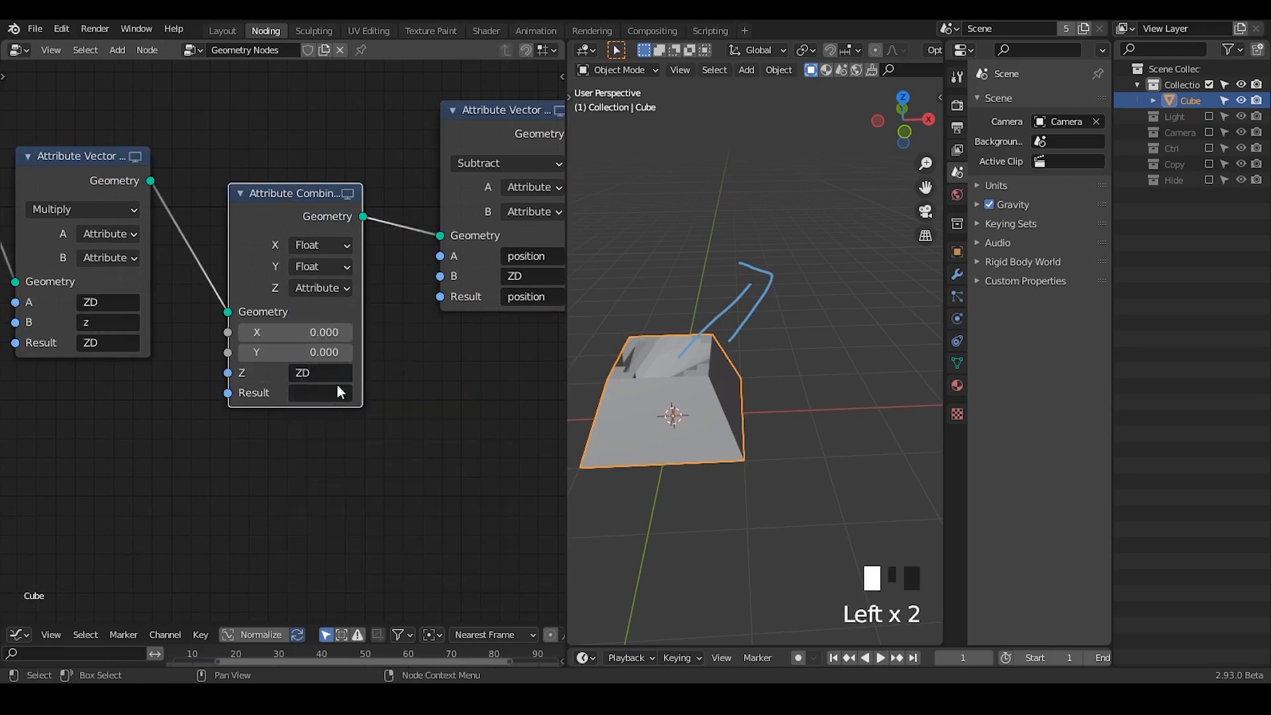
click(337, 391)
text(ZD)
click(334, 421)
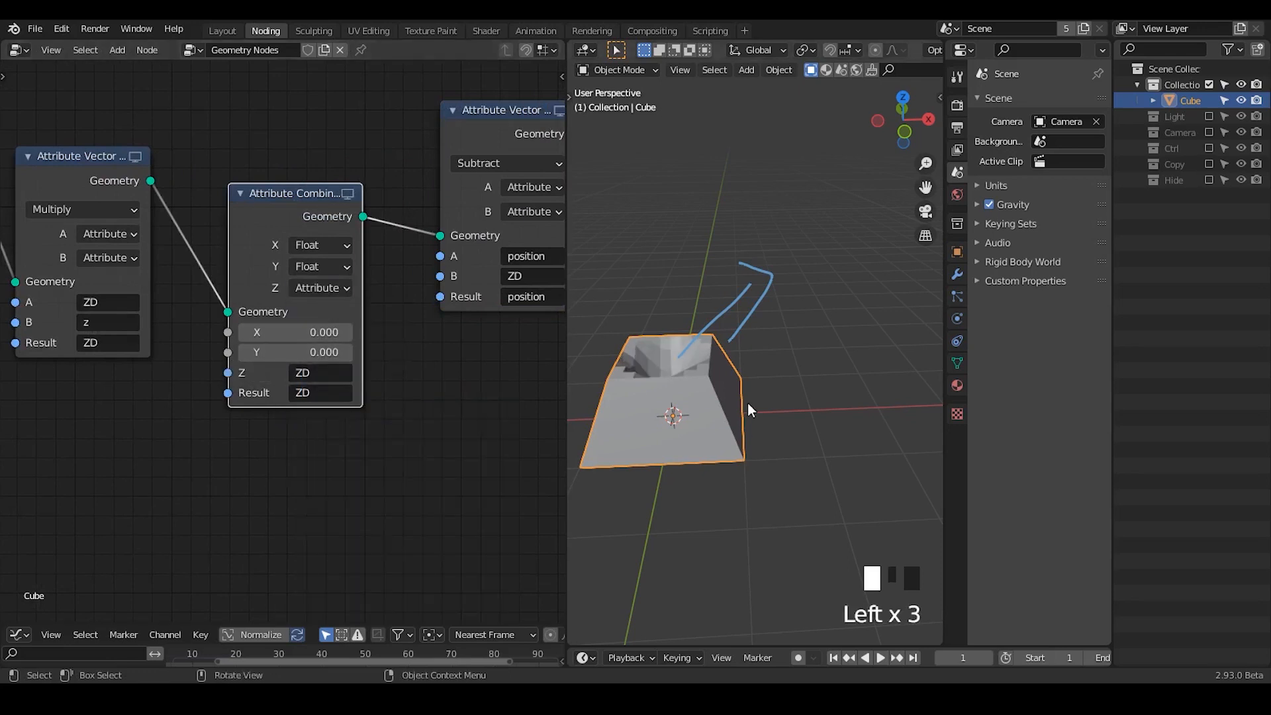
- Examine the dished top of the keycap mesh from above and close up
mouse_move(748, 402)
middle_down()
mouse_move(752, 431)
mouse_move(826, 292)
mouse_move(821, 236)
mouse_move(789, 407)
mouse_move(813, 368)
mouse_move(761, 478)
mouse_move(741, 407)
mouse_move(757, 386)
middle_up()
click(828, 367)
click(782, 372)
right_drag(753, 379, 746, 362)
mouse_move(759, 393)
middle_down()
mouse_move(794, 324)
mouse_move(738, 403)
mouse_move(768, 376)
middle_up()
right_click(735, 351)
click(722, 368)
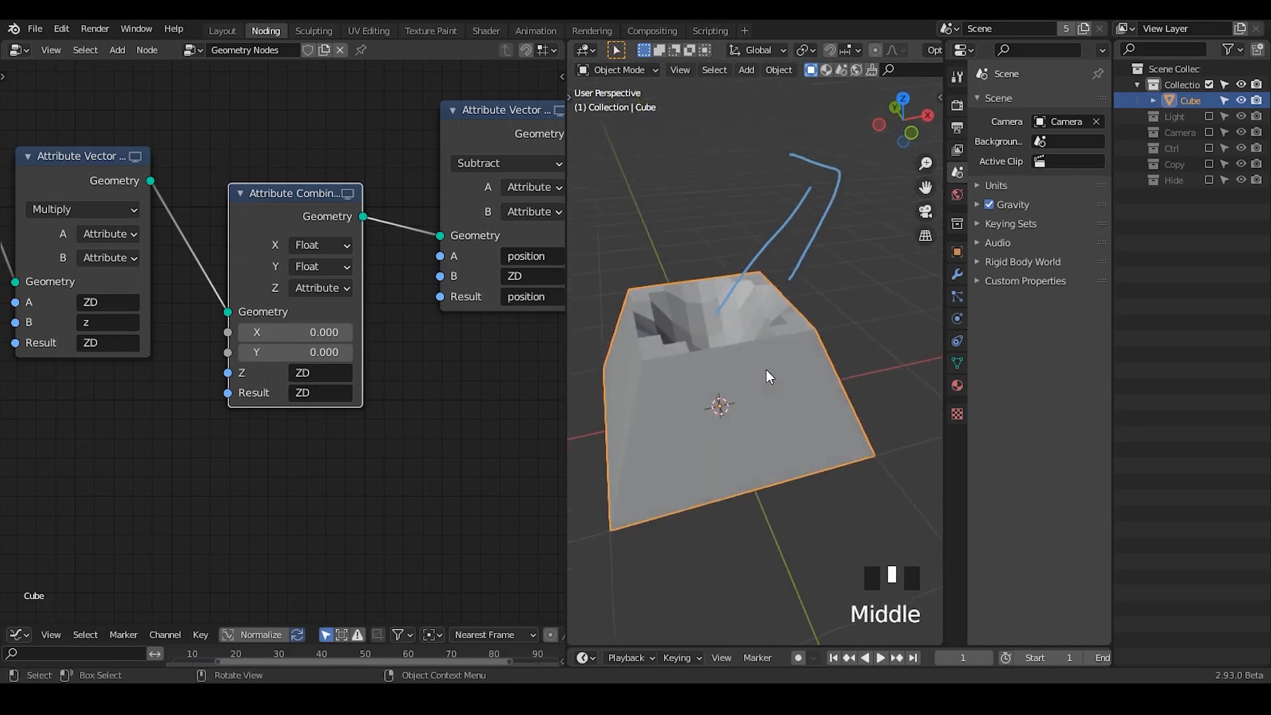
- Show the cube's modifiers and delete the muted Point Translate node while keeping the geometry link to the output
middle_drag(384, 321, 141, 359)
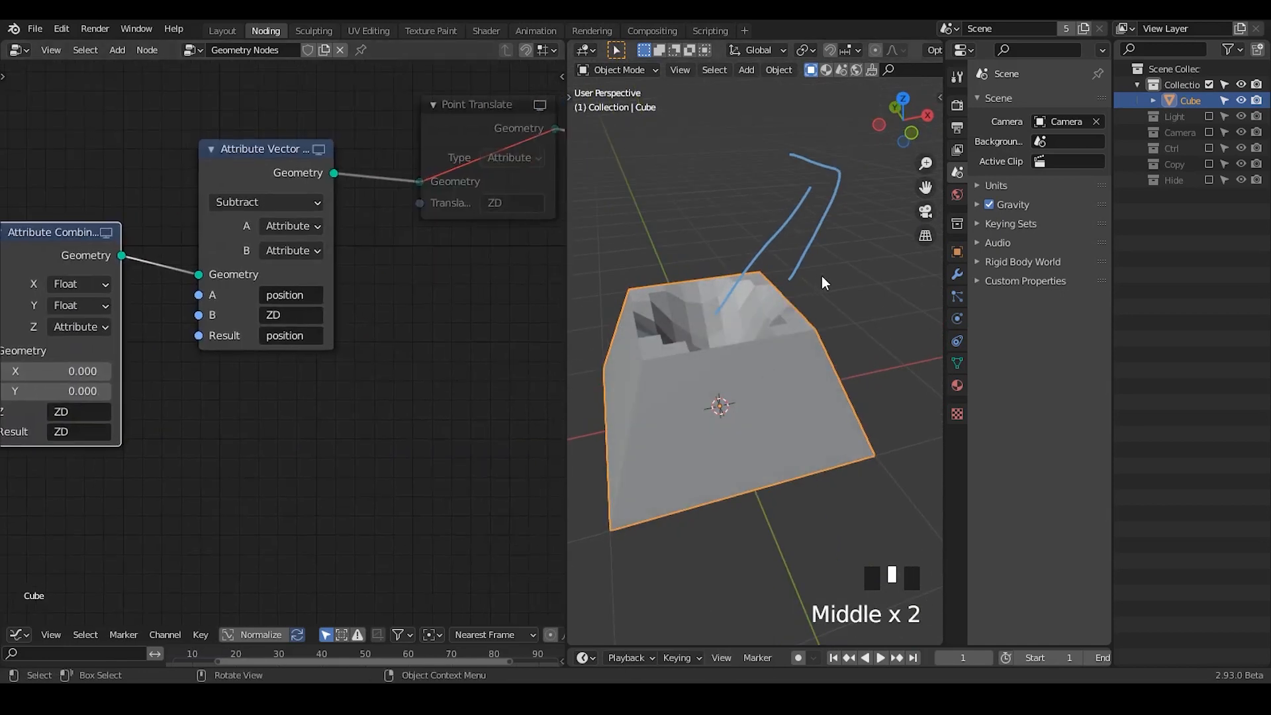
click(953, 275)
click(454, 133)
key(ctrl+x)
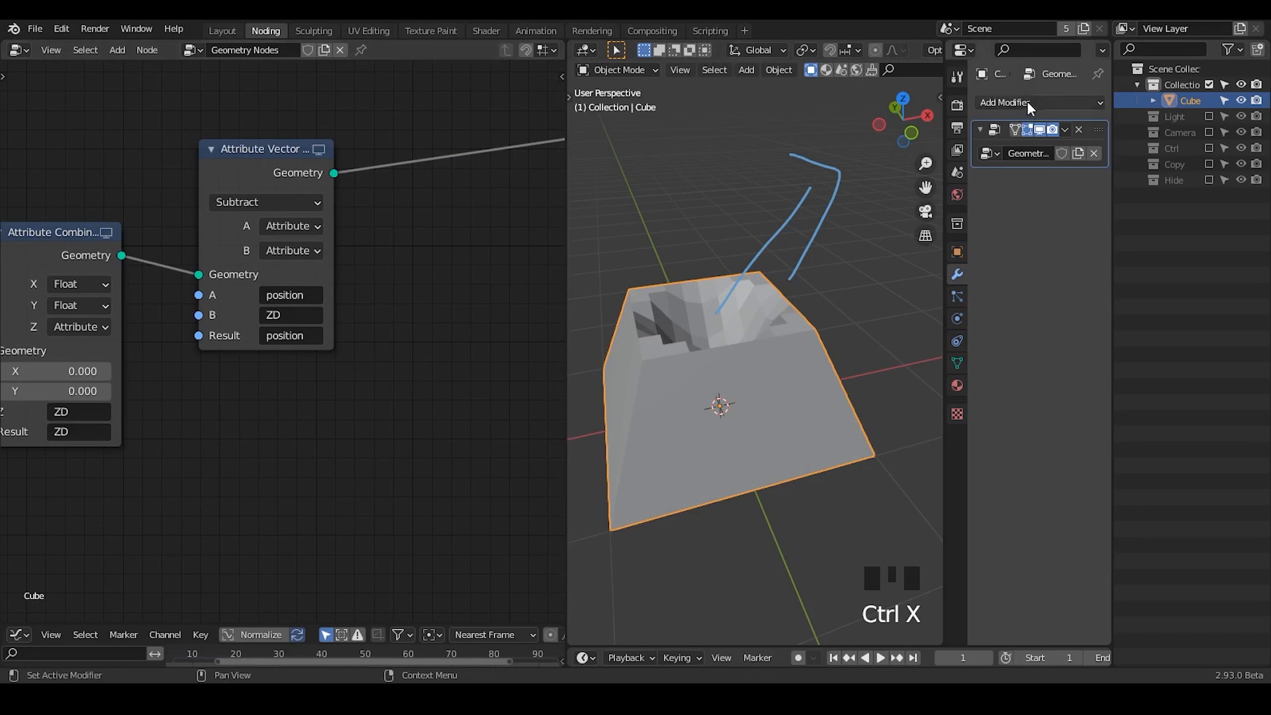
- Add a Bevel modifier to the cube with an amount of 0.039 m
click(1027, 102)
click(841, 164)
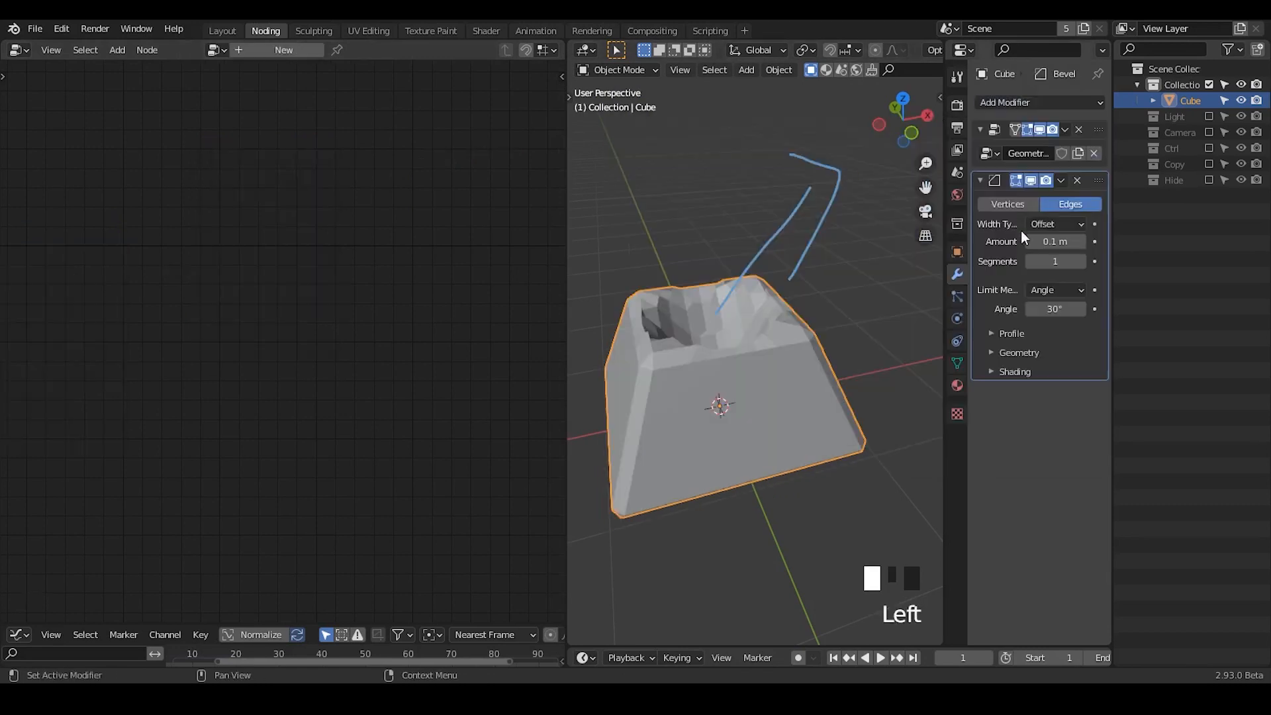
shift+drag(1052, 240, 1032, 240)
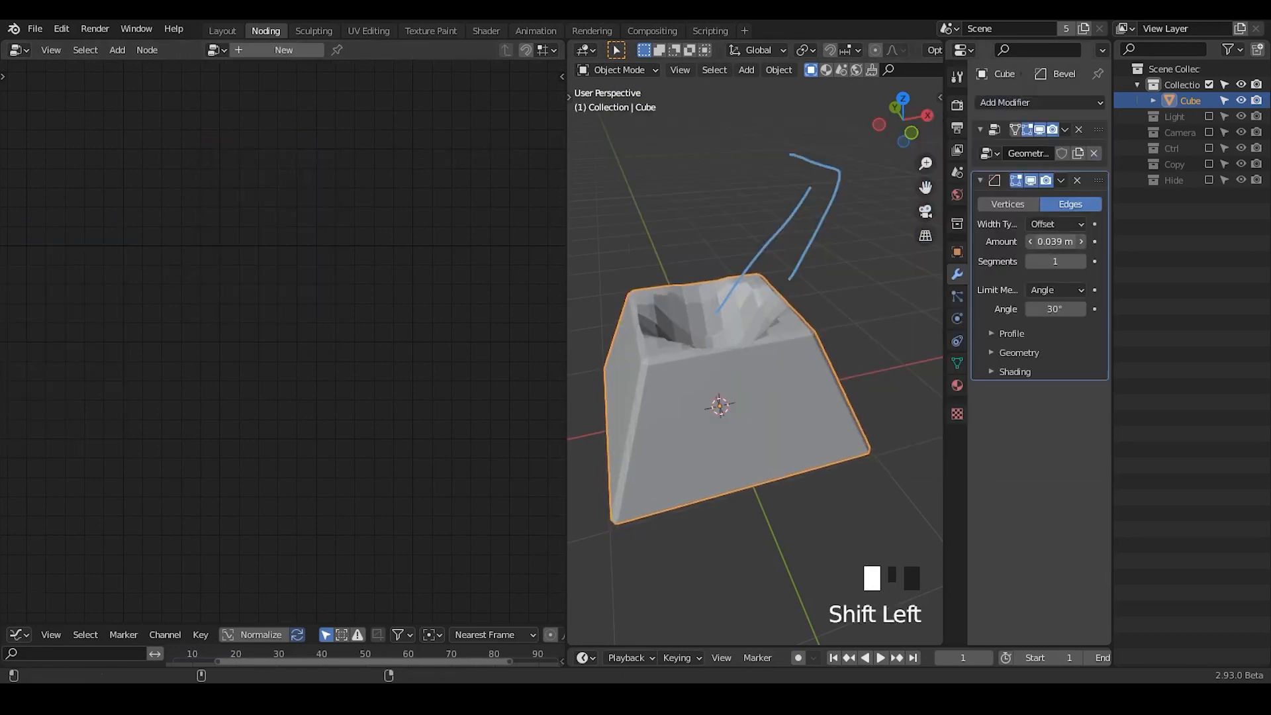
- Add a Subdivision Surface modifier after the Bevel and collapse the Bevel modifier's settings
middle_drag(698, 304, 669, 390)
click(1030, 102)
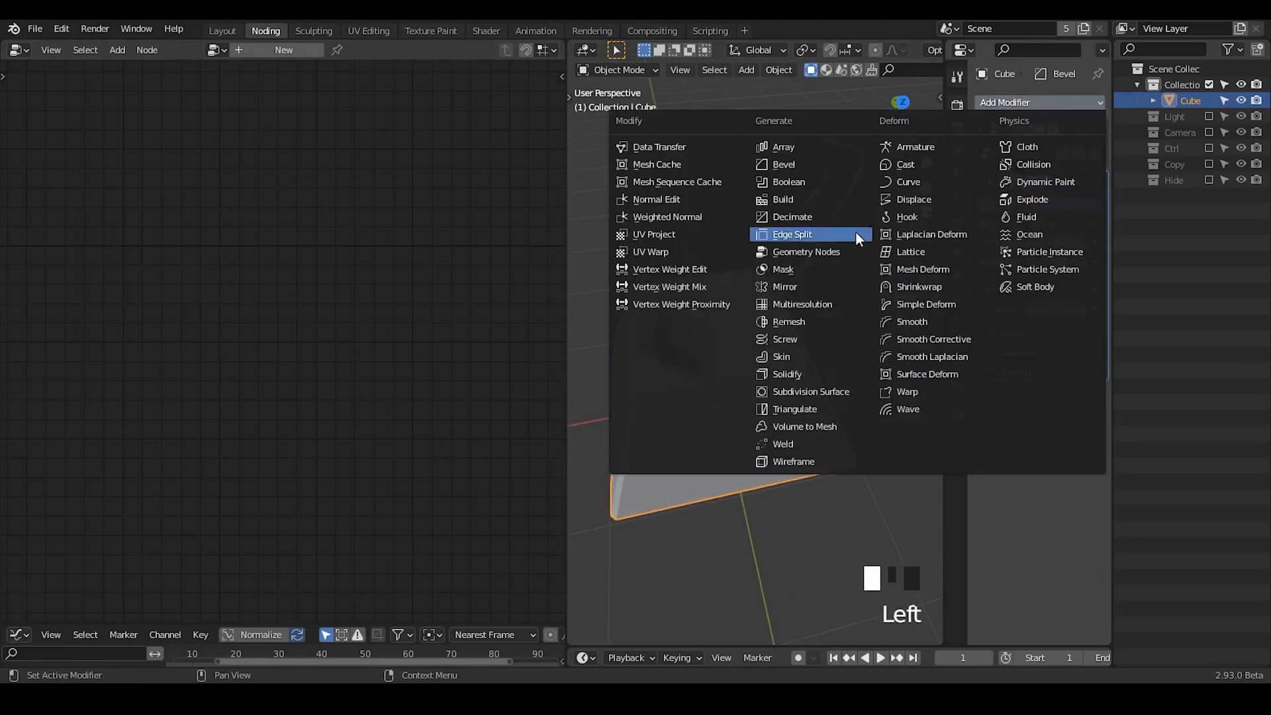
click(805, 391)
click(980, 180)
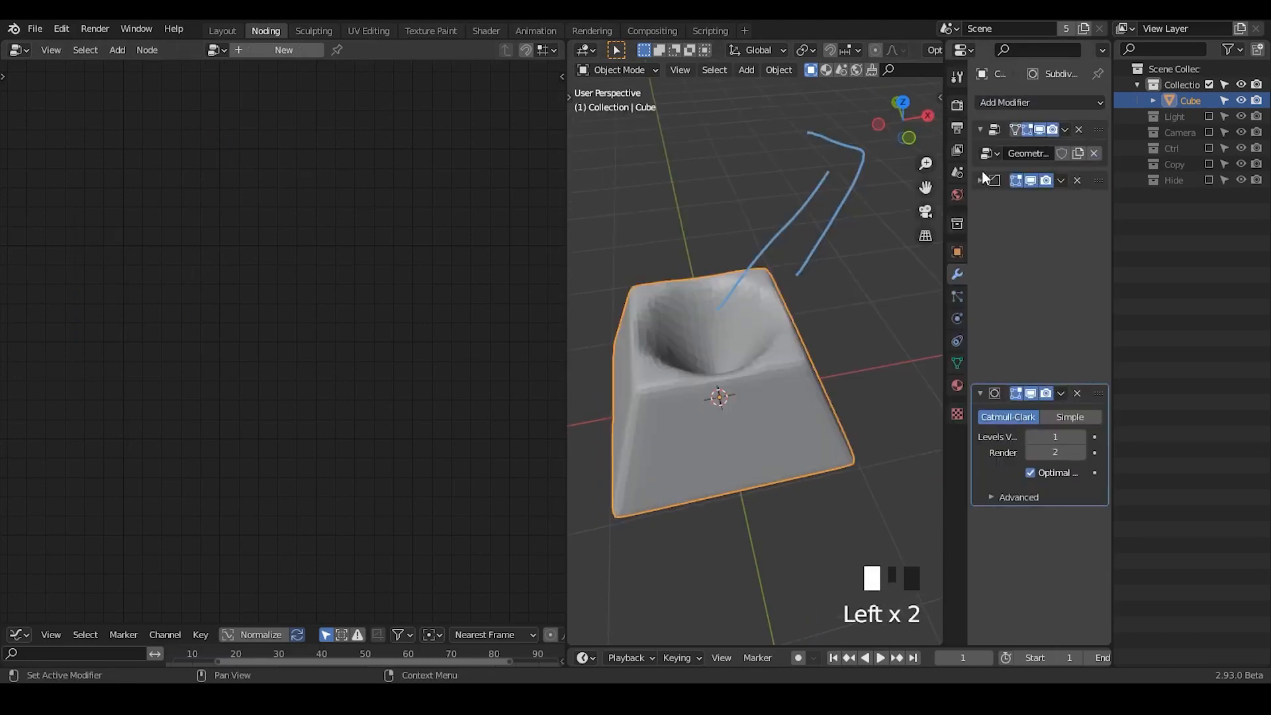
- Shade the keycap smooth
right_drag(812, 281, 800, 261)
shift+middle_drag(756, 358, 812, 374)
click(812, 334)
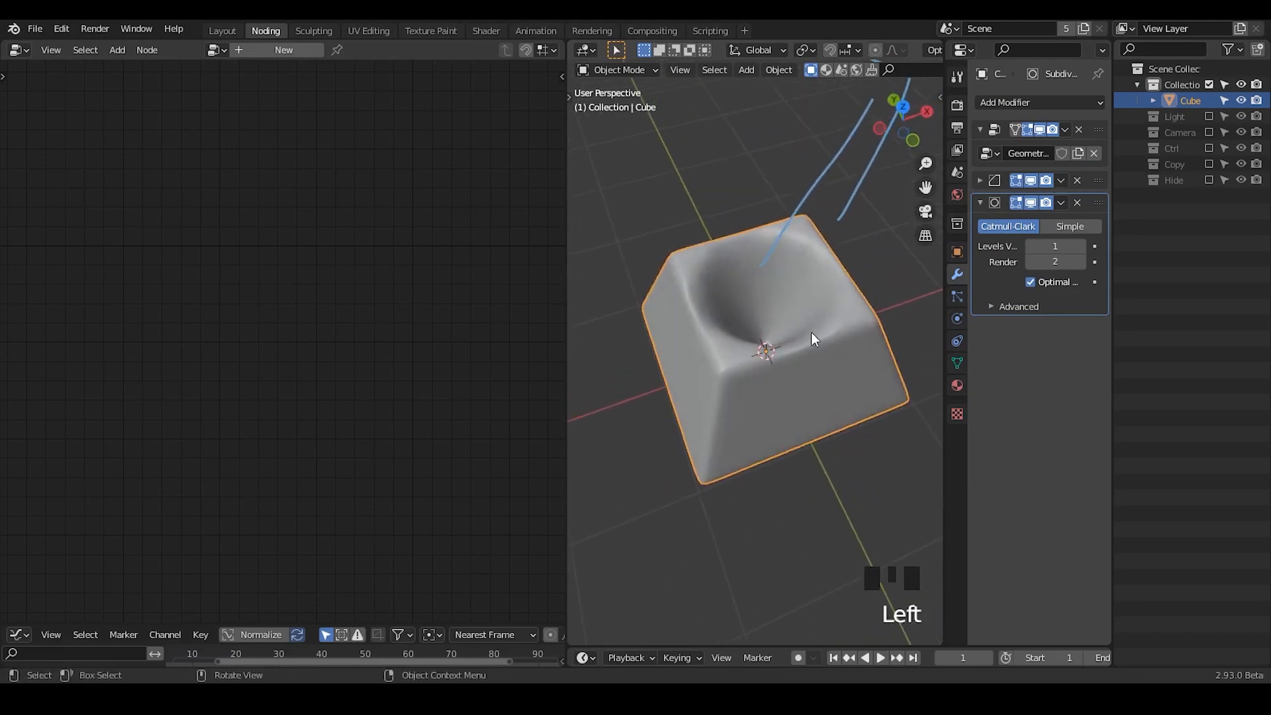
click(782, 265)
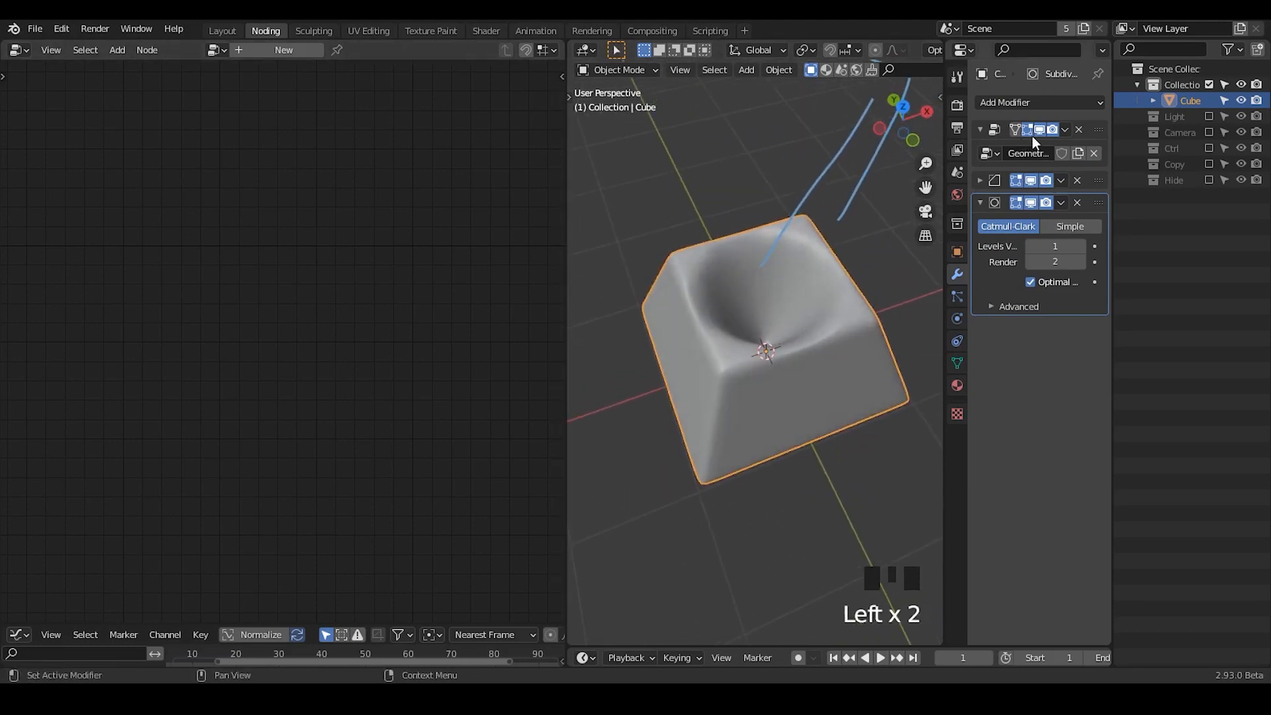
- Make the Geometry Nodes modifier active again and review the node chain around the Distance and Color Ramp nodes
click(1096, 130)
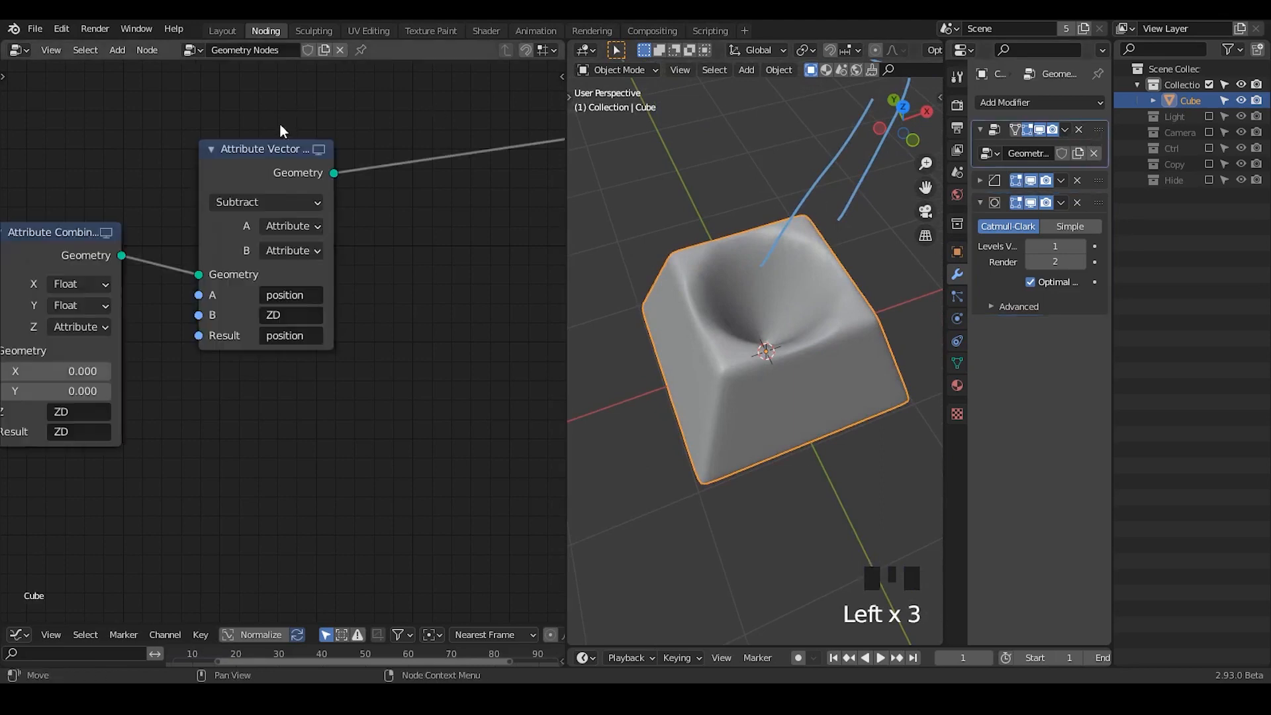
middle_drag(172, 295, 397, 251)
middle_drag(176, 336, 431, 291)
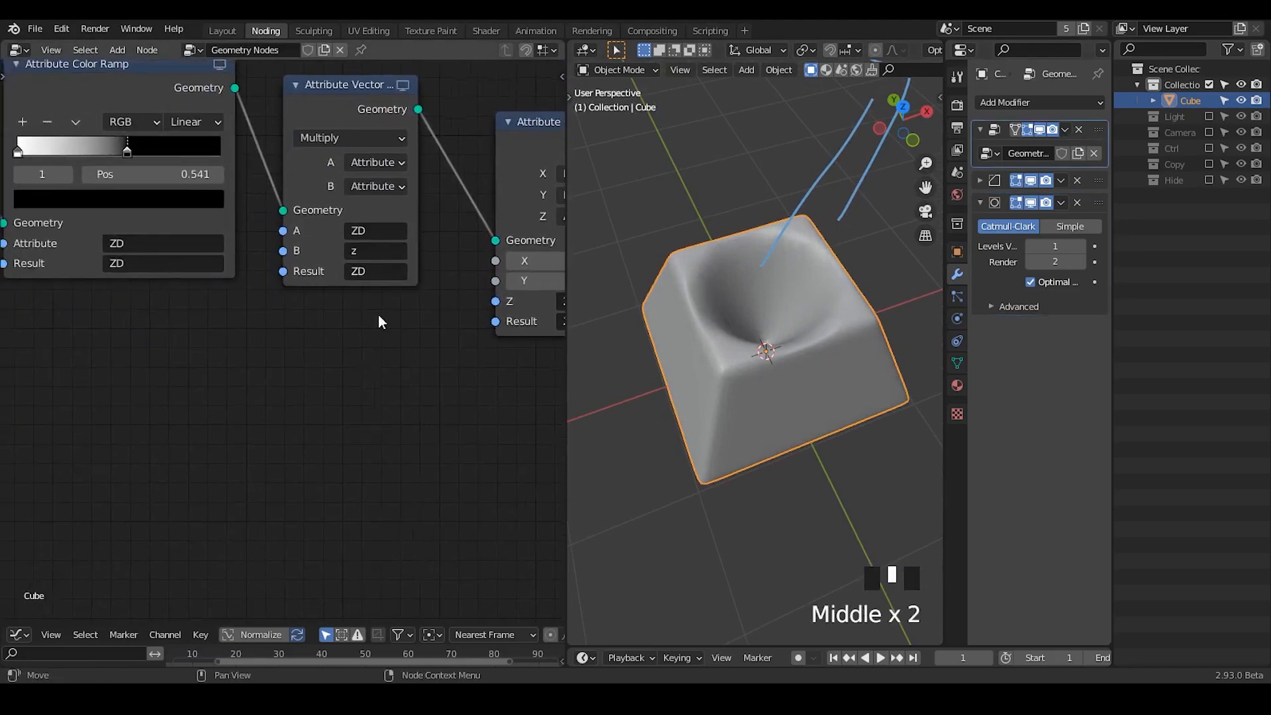
middle_drag(133, 331, 441, 326)
middle_drag(98, 315, 268, 304)
drag(281, 139, 251, 129)
middle_drag(442, 343, 260, 343)
mouse_move(760, 392)
middle_down()
mouse_move(784, 308)
mouse_move(777, 387)
middle_up()
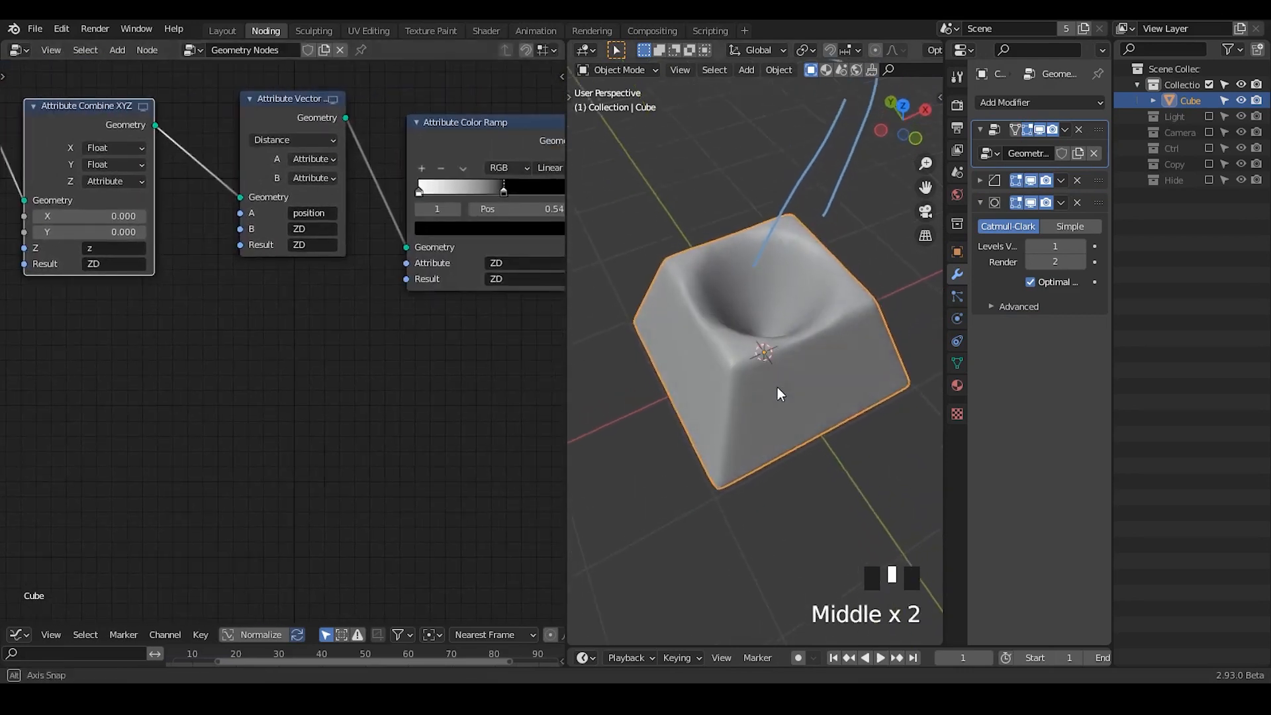
middle_drag(380, 360, 179, 268)
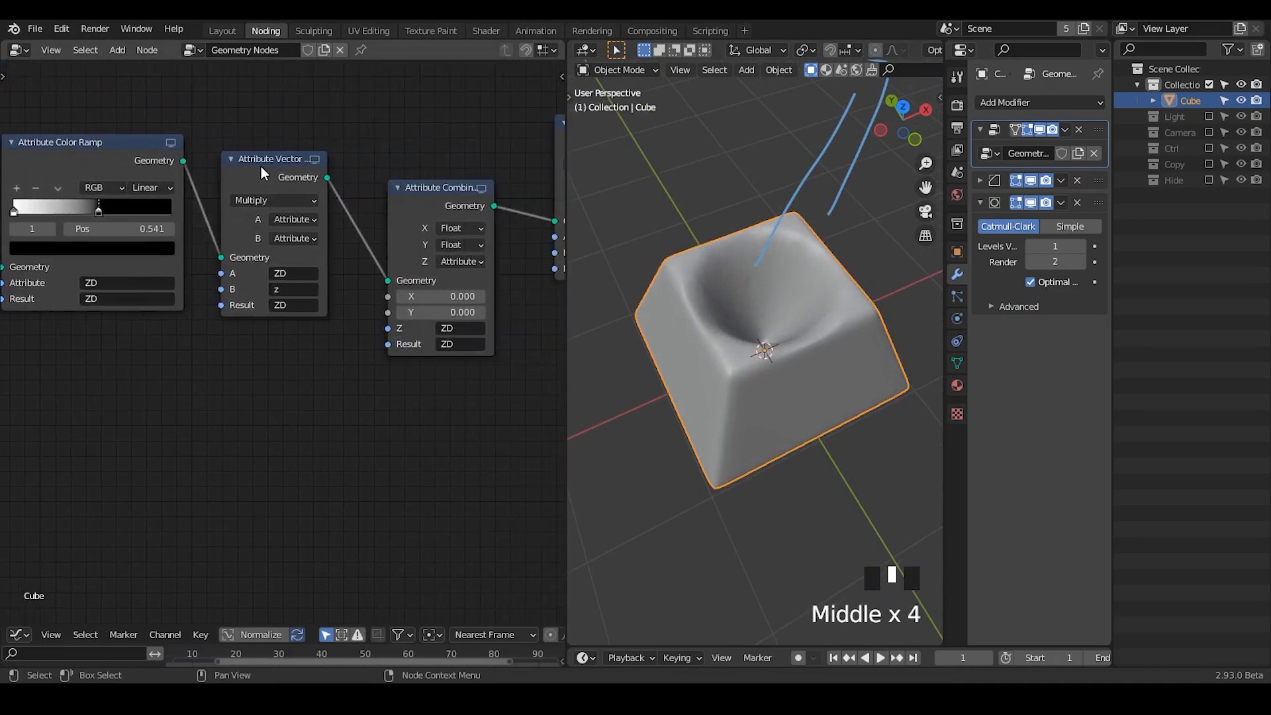
- Darken the Color Ramp's white stop at position 0.000 to a value of 0.520 to make the dish shallower
drag(261, 165, 276, 164)
middle_drag(188, 311, 349, 308)
ctrl+middle_drag(349, 307, 215, 353)
middle_drag(216, 353, 294, 368)
click(203, 180)
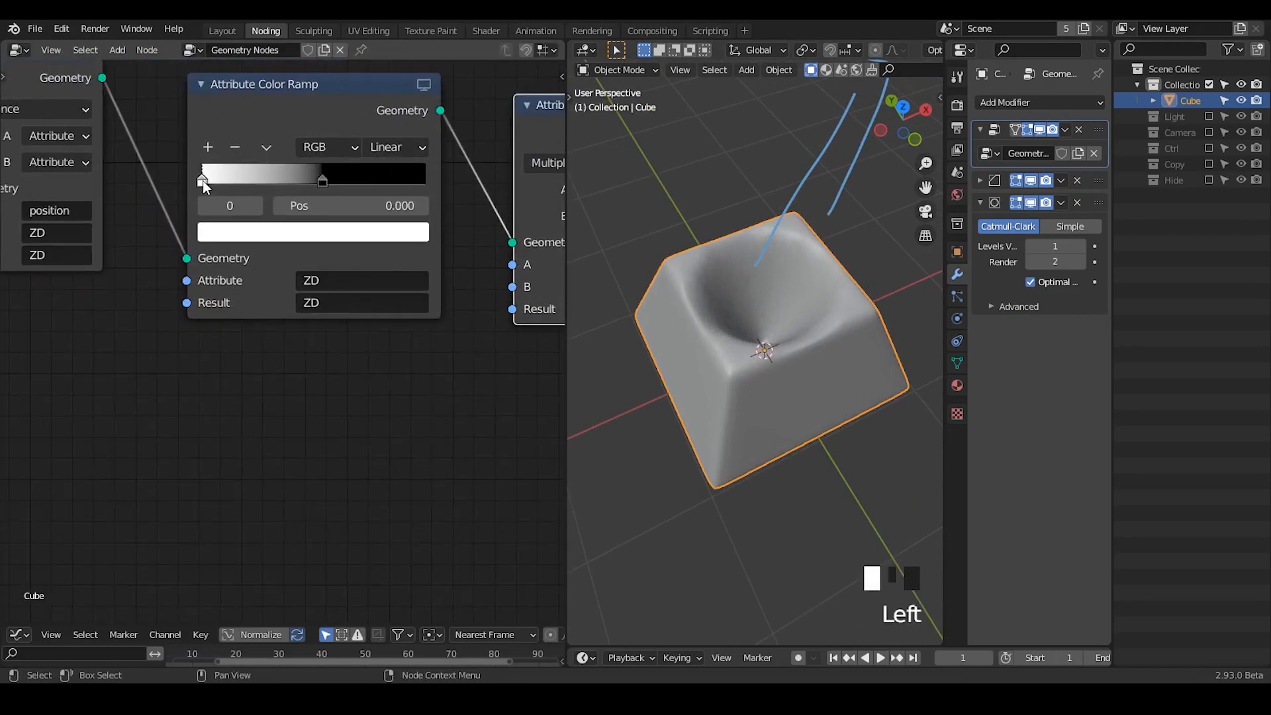
click(270, 233)
click(303, 237)
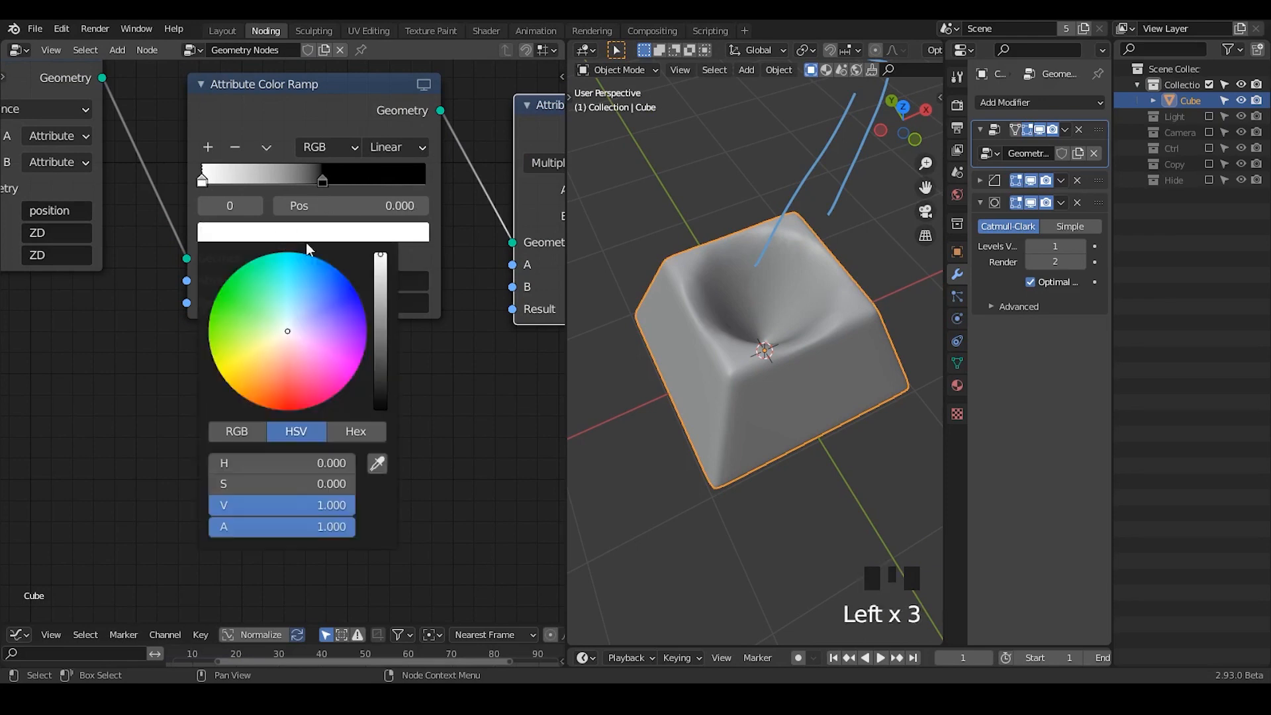
drag(383, 275, 381, 294)
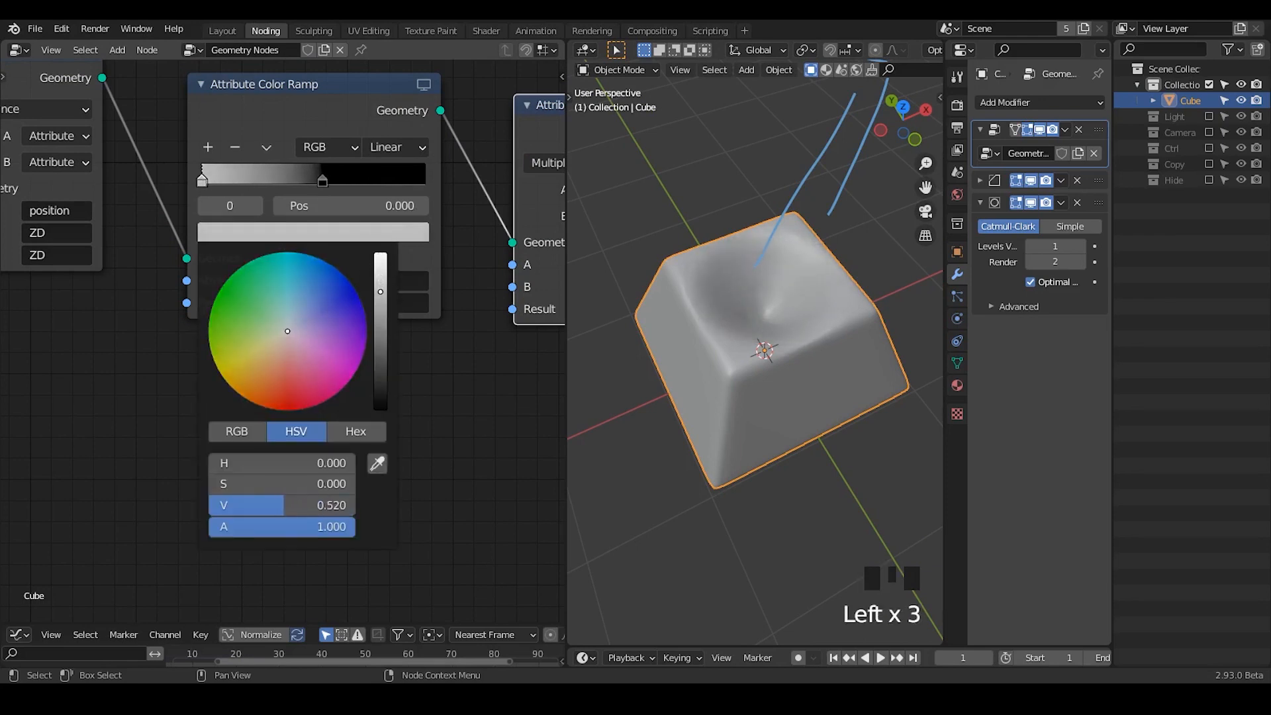
click(753, 221)
middle_drag(752, 221, 813, 402)
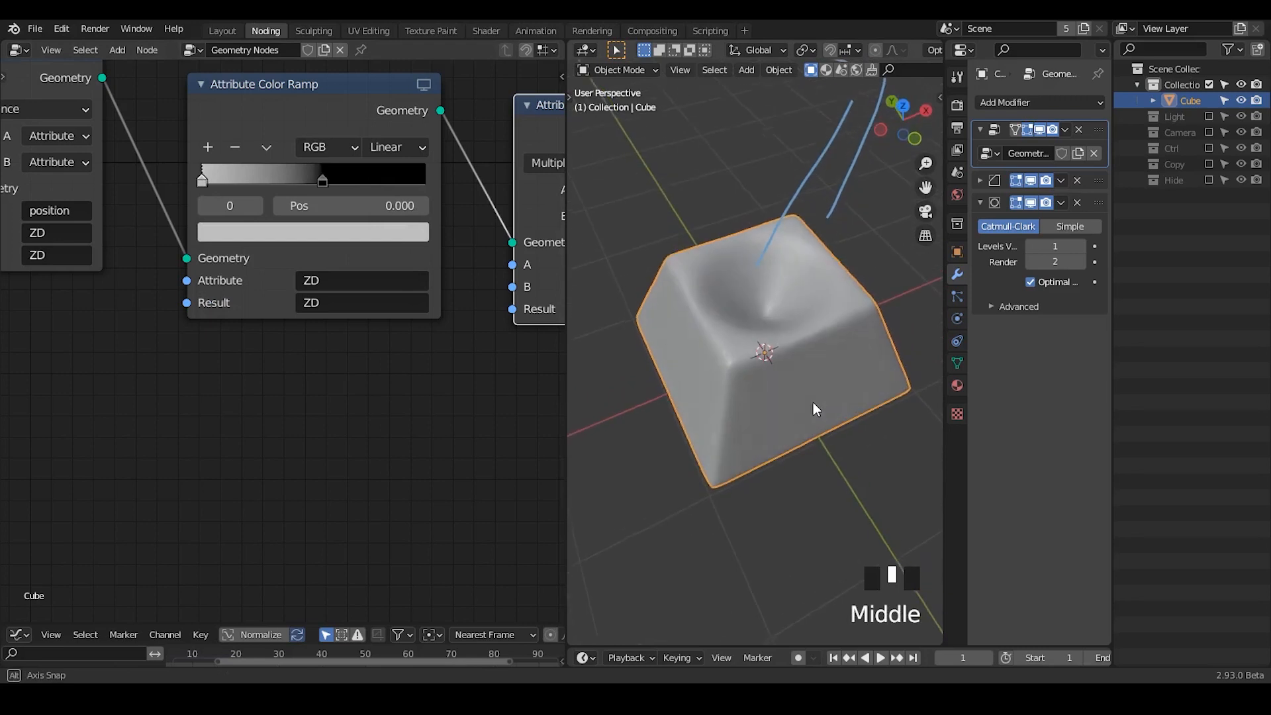
middle_drag(29, 402, 65, 368)
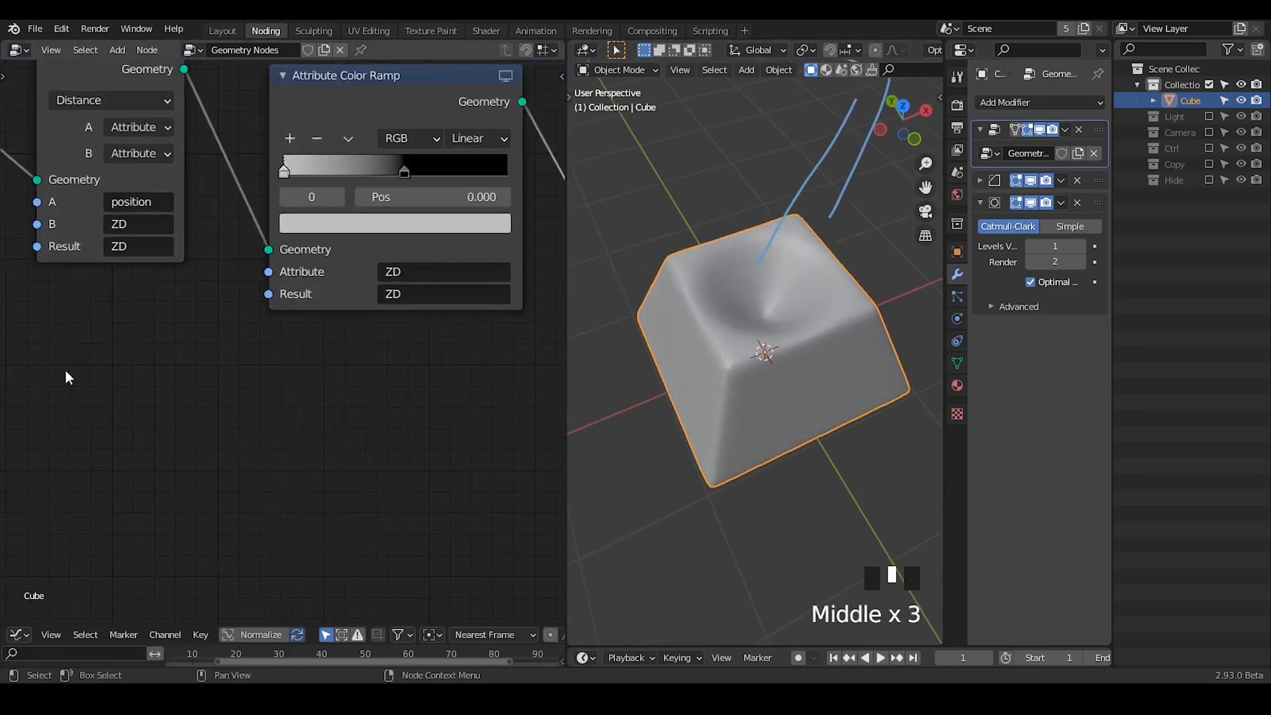
- Try Ease interpolation on the Attribute Color Ramp and check the dish shape
click(481, 139)
click(488, 167)
middle_drag(662, 218, 563, 199)
click(483, 137)
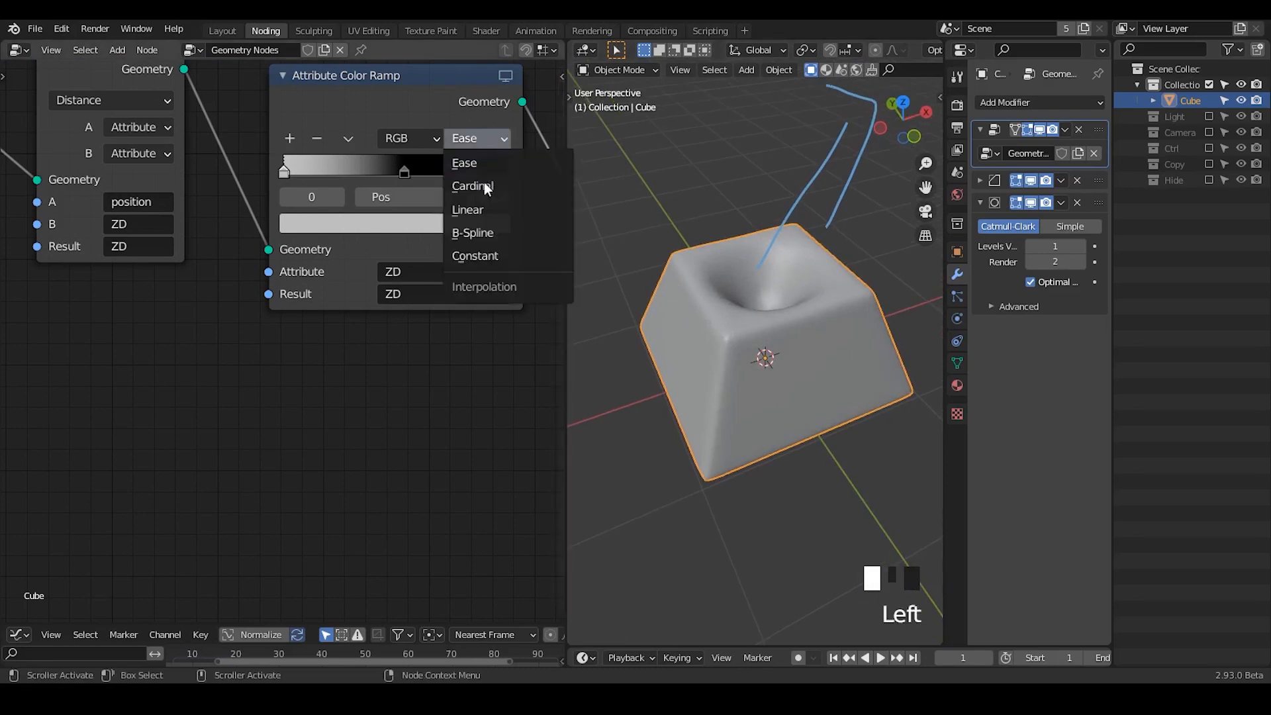
- Search the available geometry nodes for a curve node
click(350, 343)
key(ctrl+a)
text(curv)
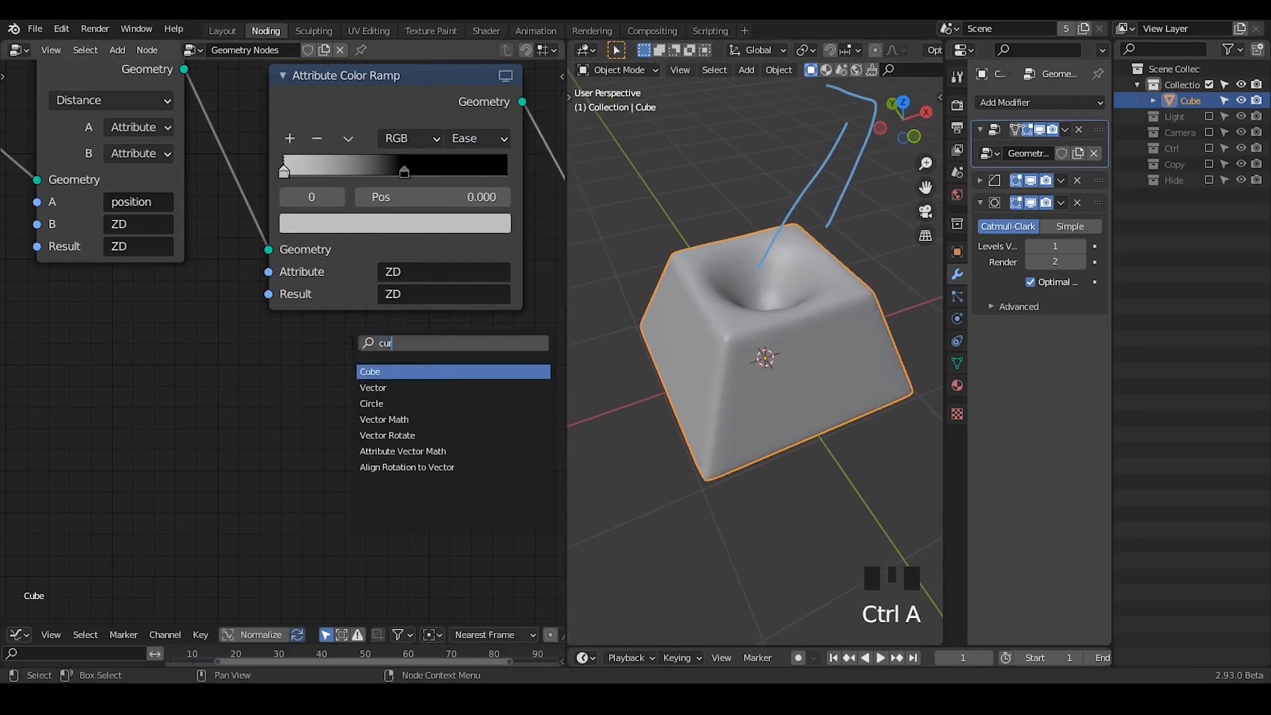
key(BackSpace)
key(BackSpace)
key(BackSpace)
text(urv)
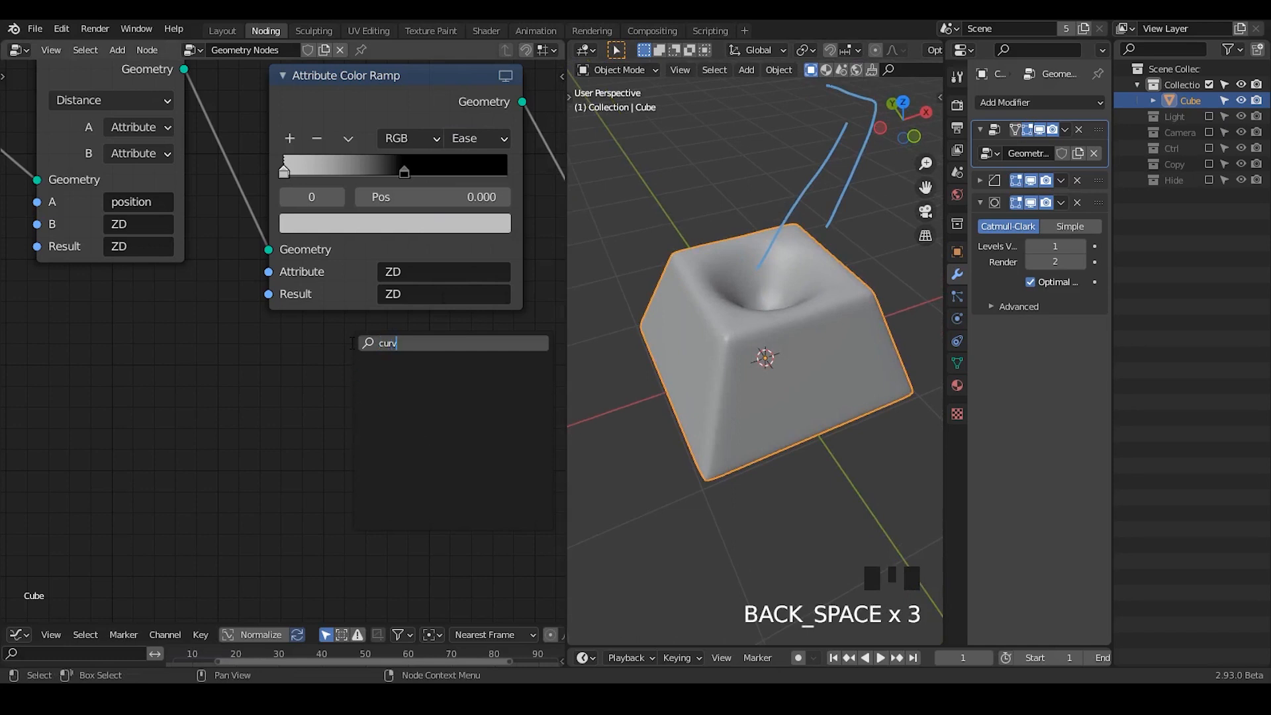
key(BackSpace)
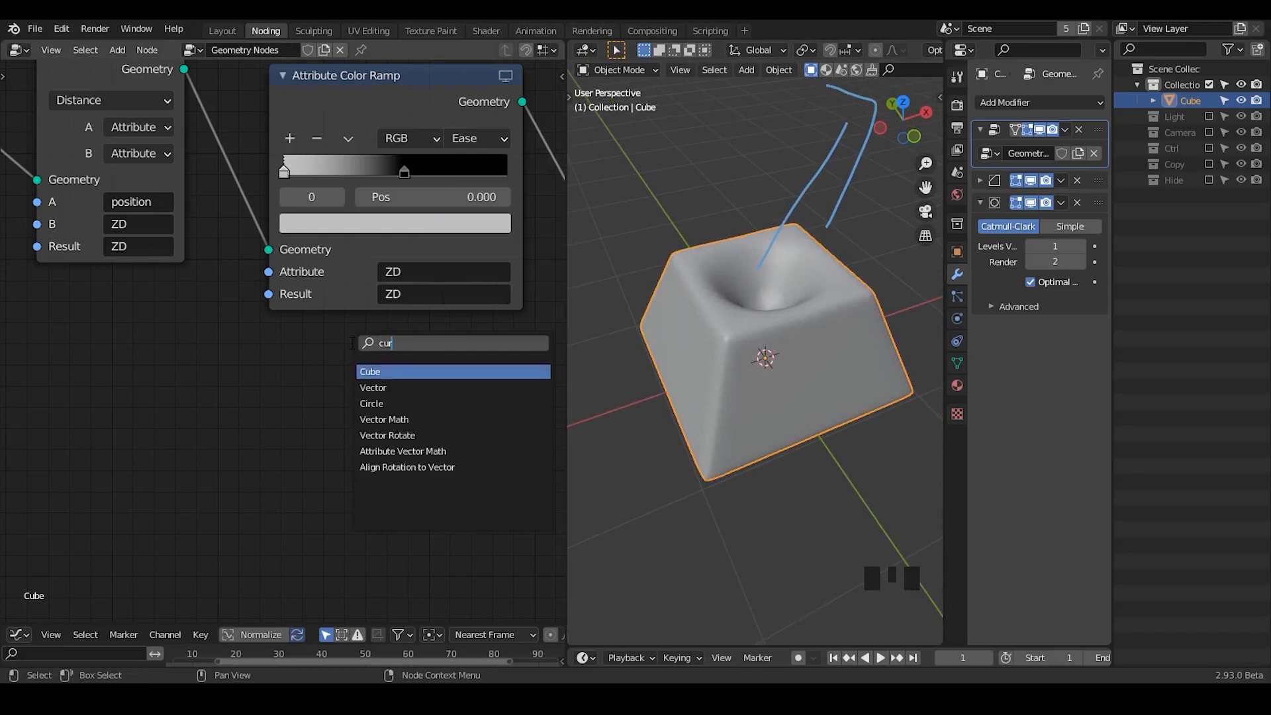
- Set the Attribute Color Ramp's interpolation to B-Spline, trying Linear for comparison
click(446, 138)
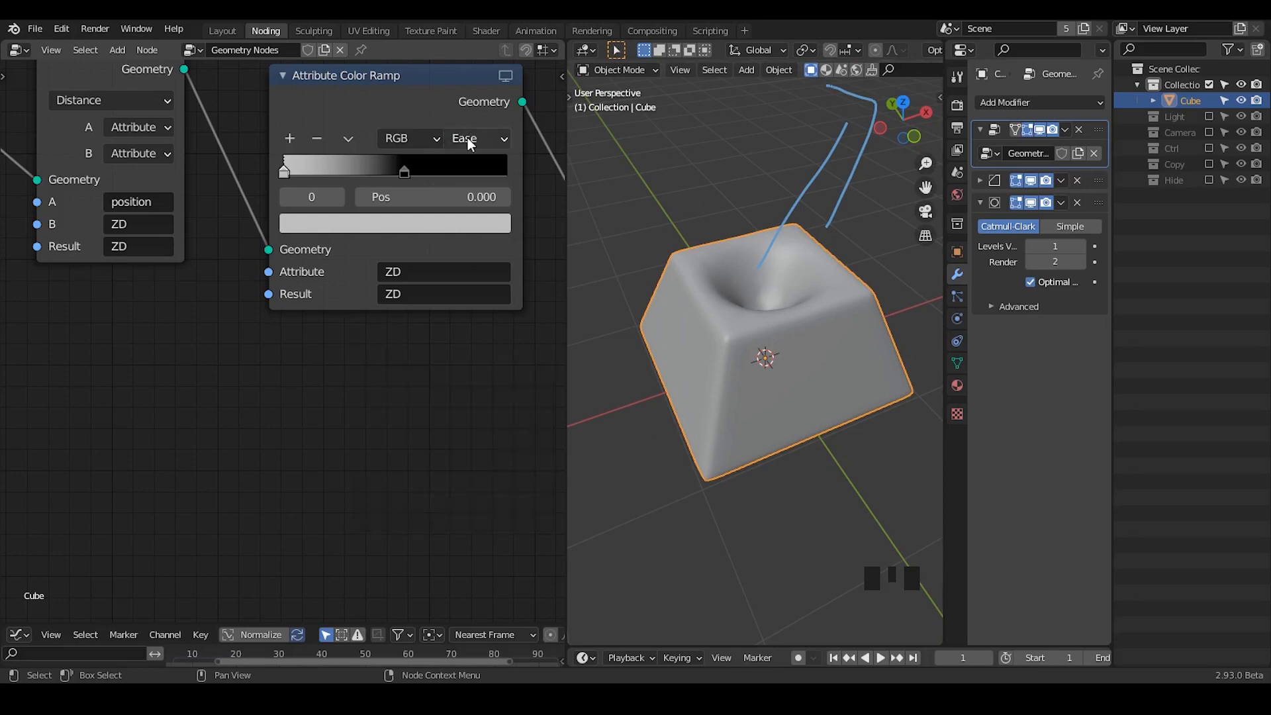
click(460, 140)
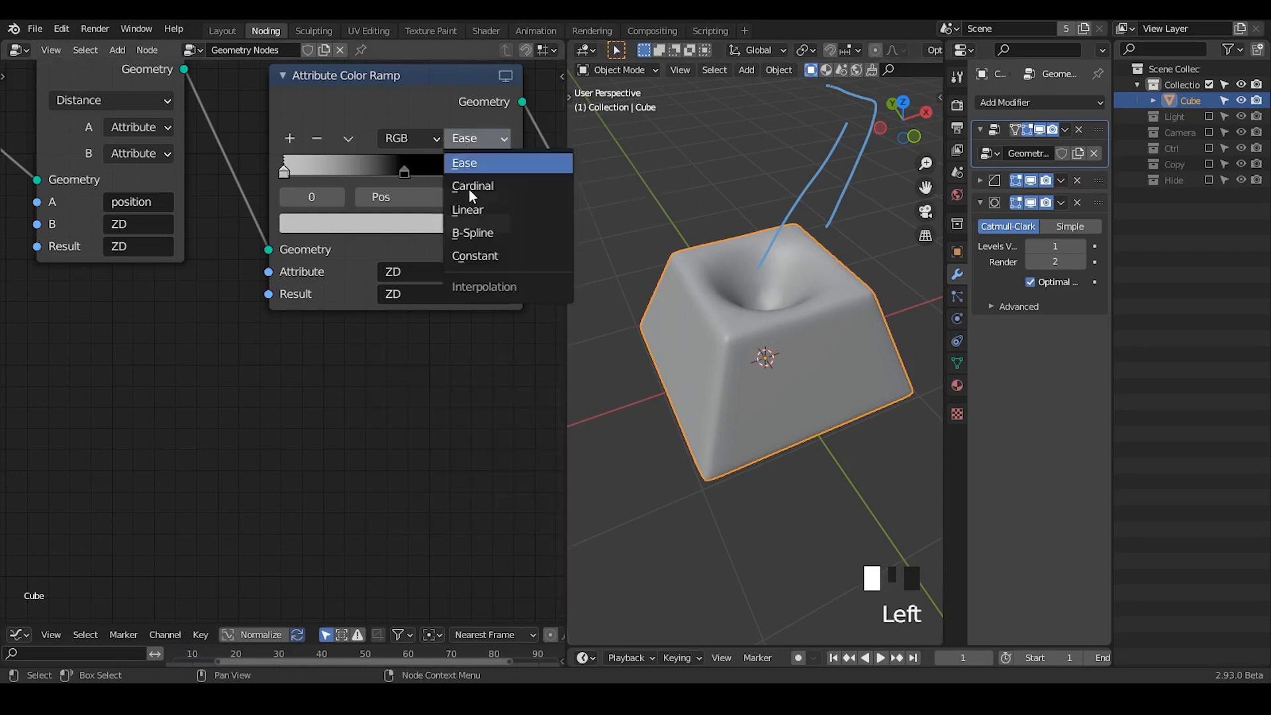
click(475, 209)
click(476, 140)
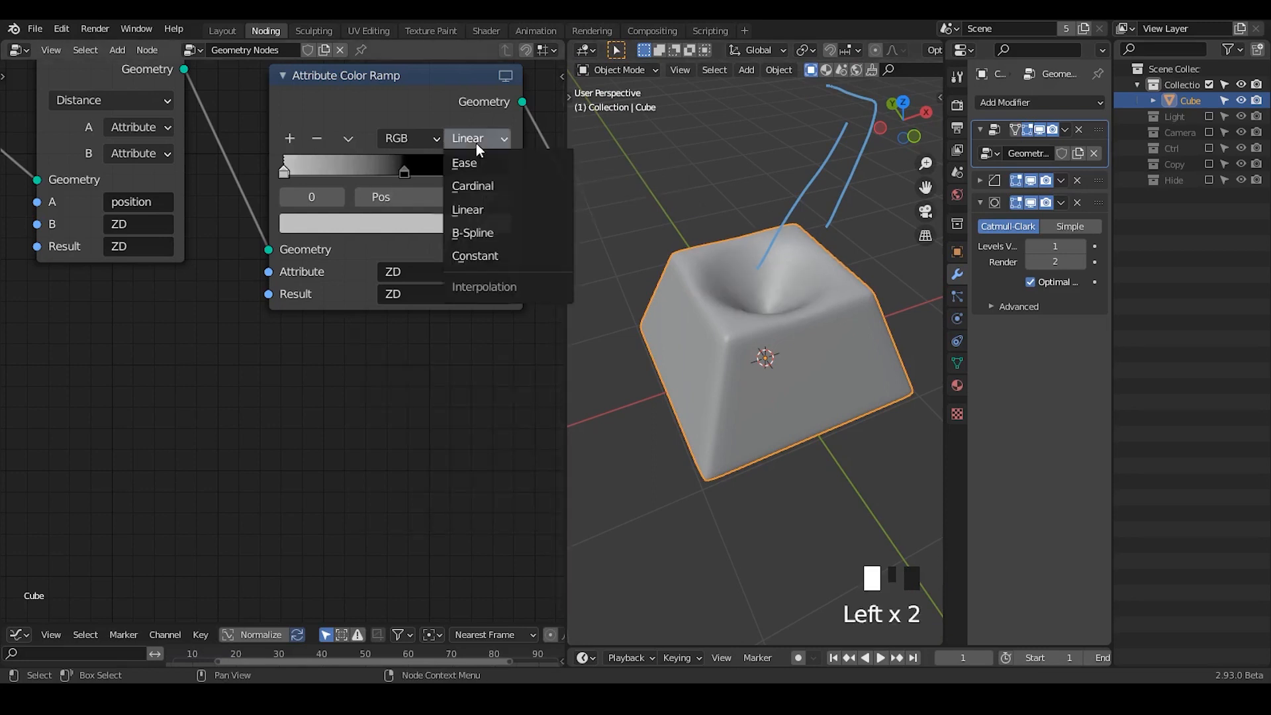
click(475, 232)
middle_drag(793, 310, 563, 284)
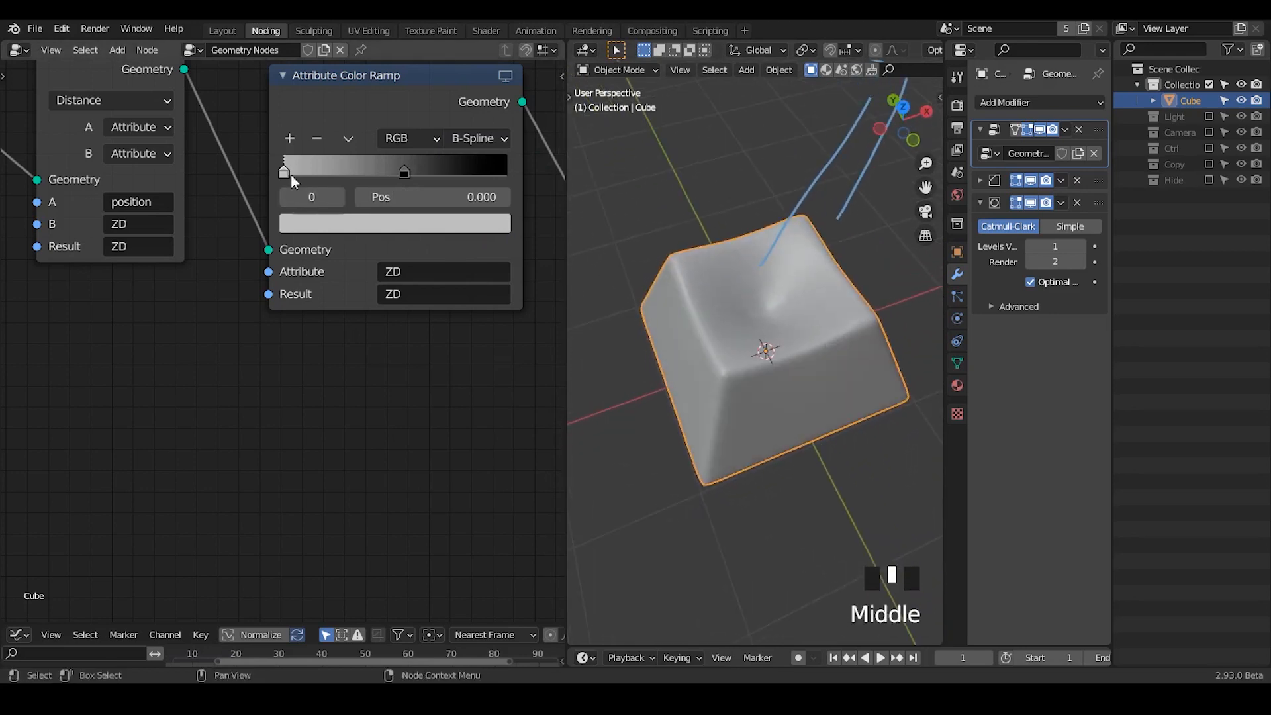
- Darken the Color Ramp's stop at position 0.000 further to make the dish shallower
click(326, 223)
click(383, 232)
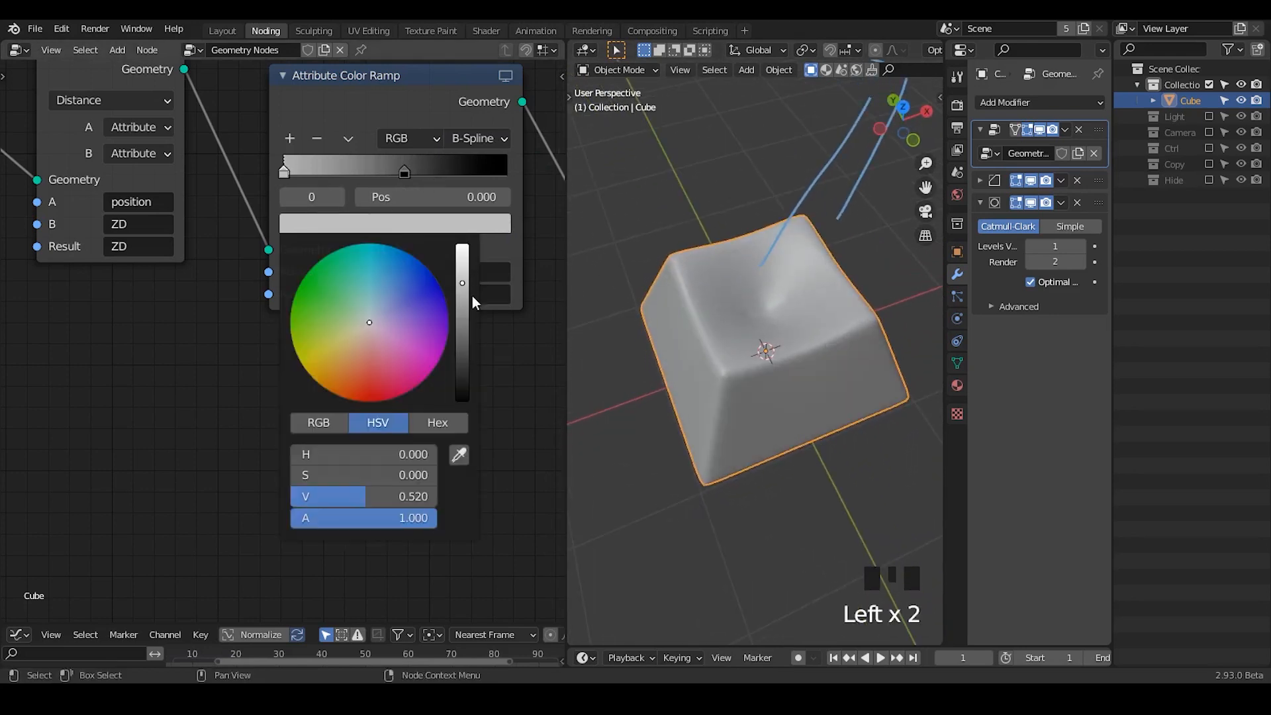
drag(470, 295, 471, 314)
mouse_move(792, 343)
middle_down()
mouse_move(817, 300)
mouse_move(837, 323)
mouse_move(801, 343)
mouse_move(851, 290)
mouse_move(778, 364)
mouse_move(774, 353)
middle_up()
- Try a larger value such as 2.300 for attribute M in the Attribute Fill node and return it to 1
middle_drag(20, 357, 278, 360)
middle_drag(64, 364, 375, 369)
middle_drag(172, 398, 403, 406)
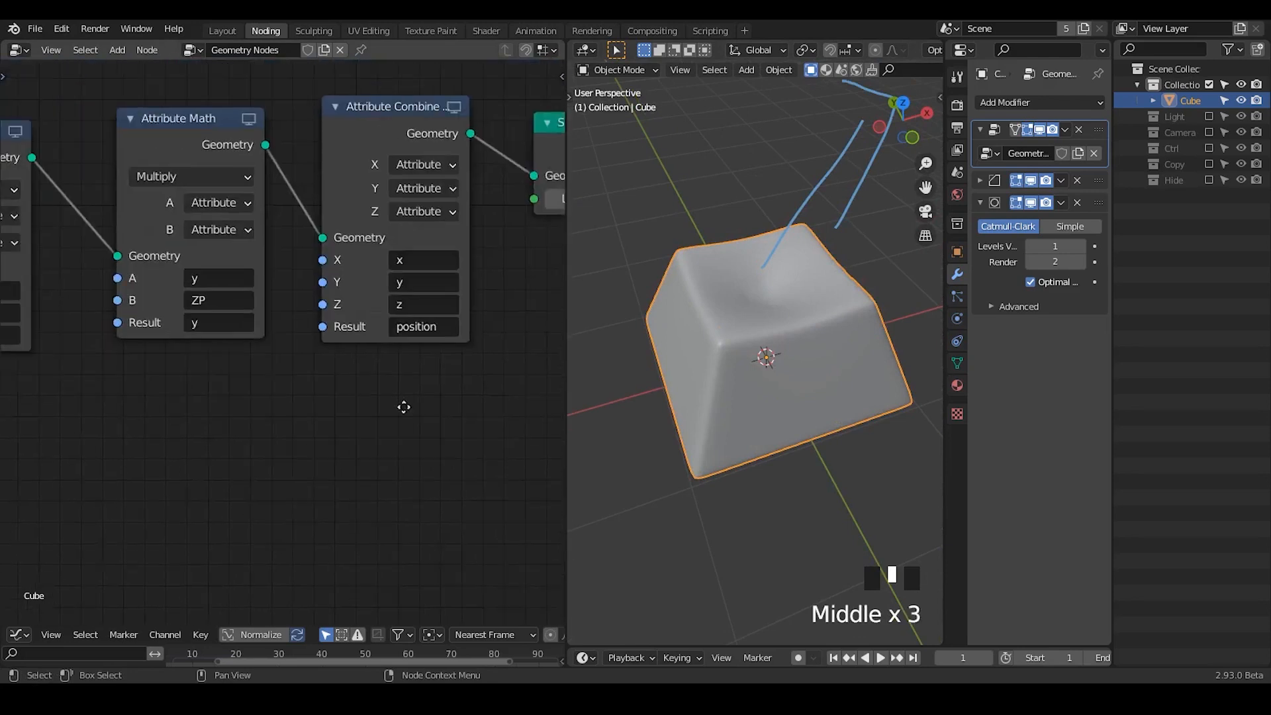
middle_drag(152, 358, 363, 360)
middle_drag(199, 370, 426, 371)
middle_drag(115, 391, 395, 391)
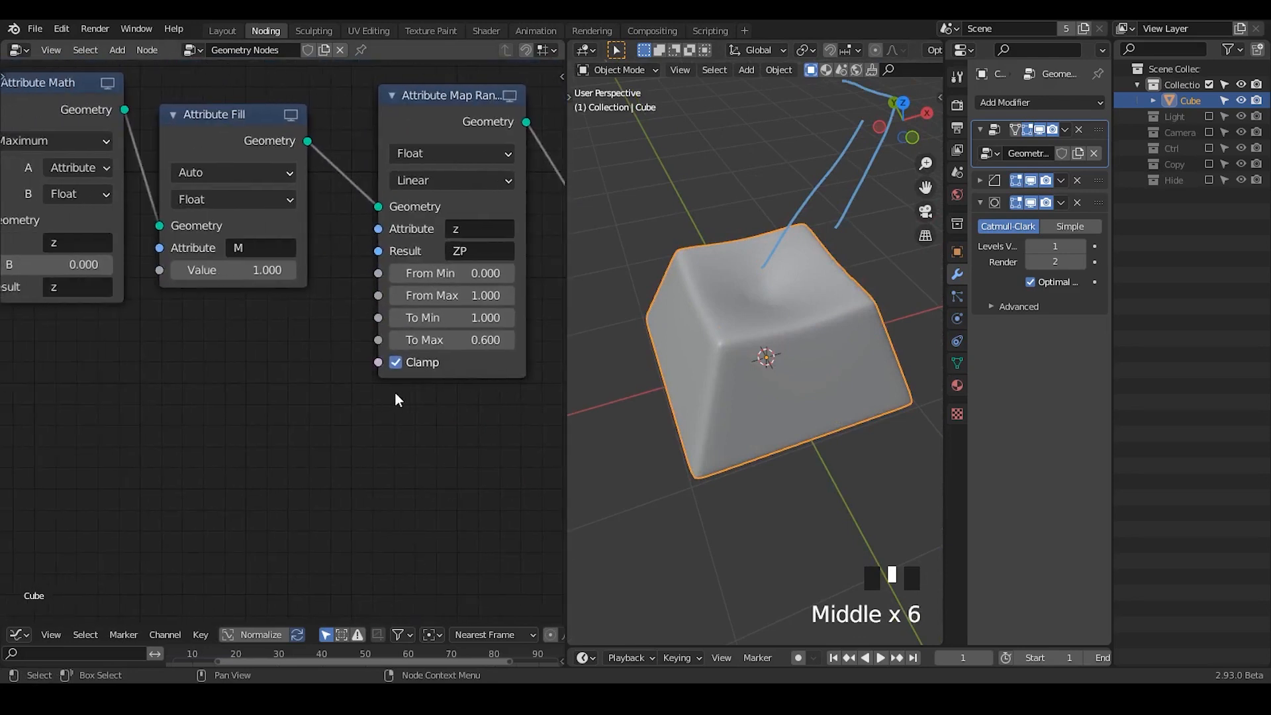
middle_drag(278, 390, 395, 383)
scroll(395, 383, down, 2)
click(424, 284)
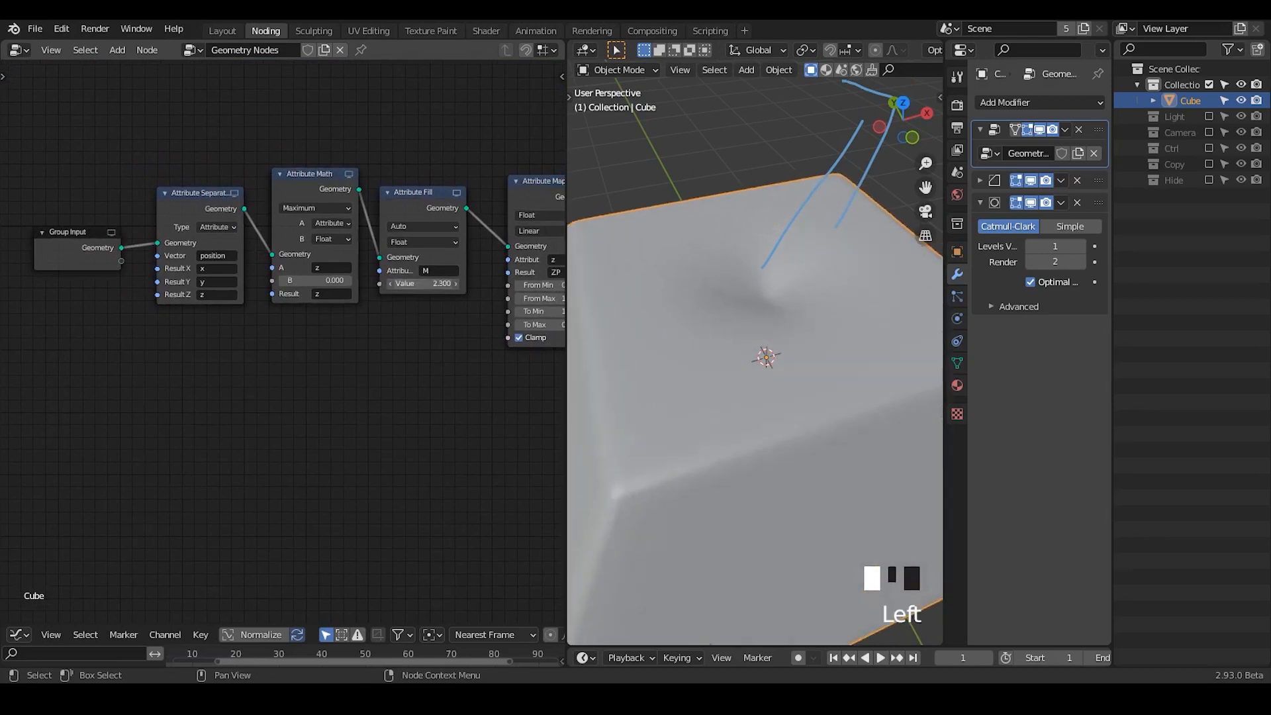
click(426, 284)
scroll(430, 325, up, 1)
middle_drag(430, 325, 386, 324)
click(482, 305)
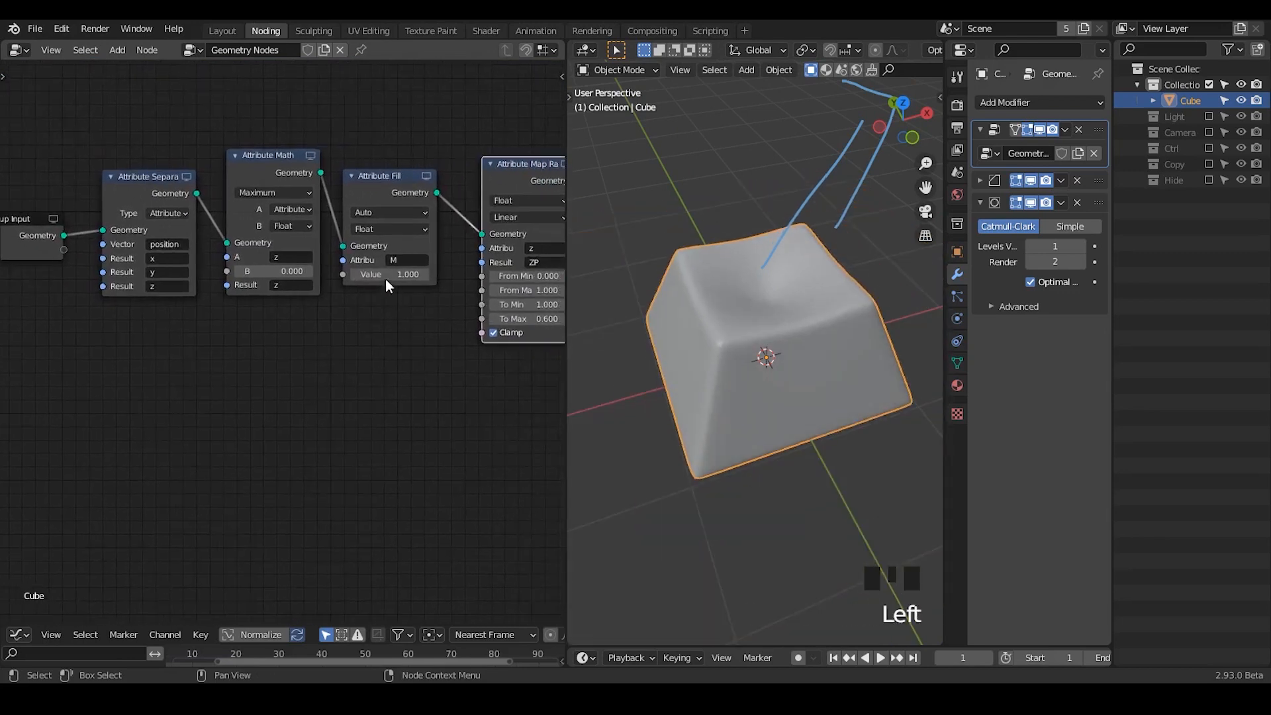
click(425, 274)
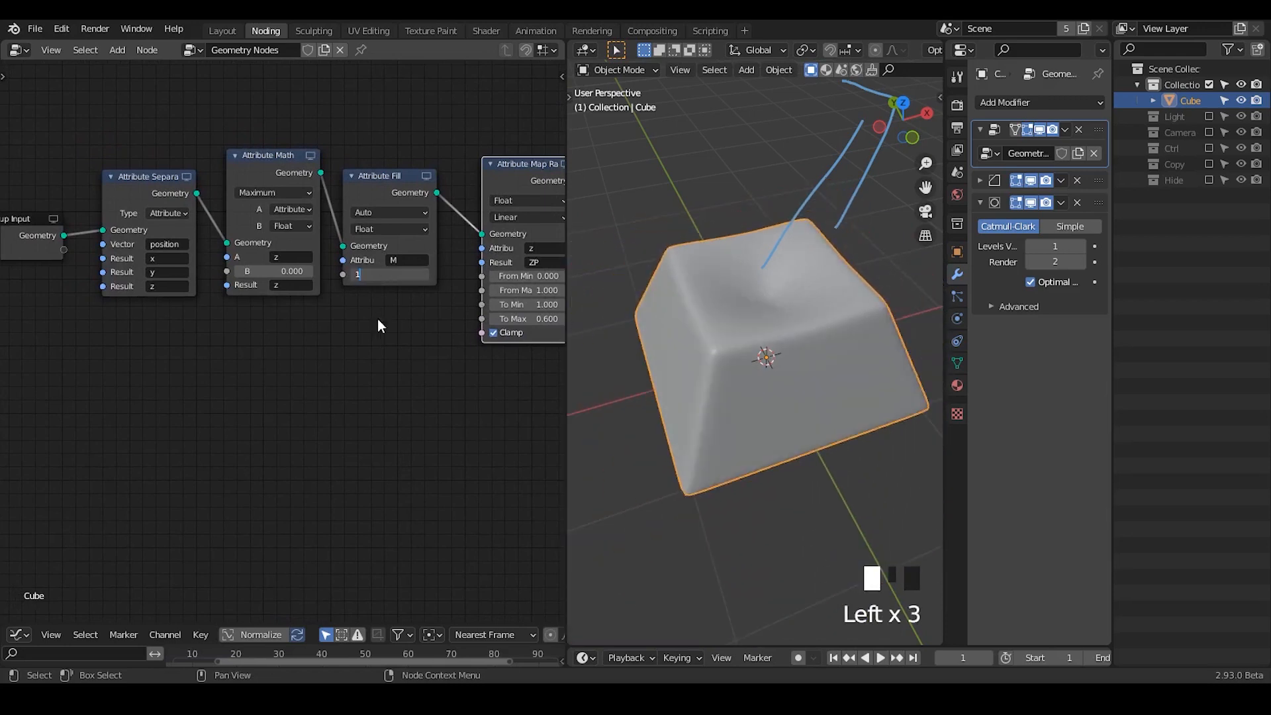
key(Return)
- Expose the Attribute Map Range node's To Min and To Max as Group Input parameters
drag(481, 304, 64, 251)
drag(482, 319, 60, 264)
mouse_move(502, 385)
middle_down()
mouse_move(442, 387)
mouse_move(502, 377)
middle_up()
drag(235, 164, 234, 166)
mouse_move(829, 381)
middle_down()
mouse_move(853, 265)
mouse_move(864, 312)
mouse_move(847, 399)
mouse_move(861, 377)
mouse_move(847, 375)
middle_up()
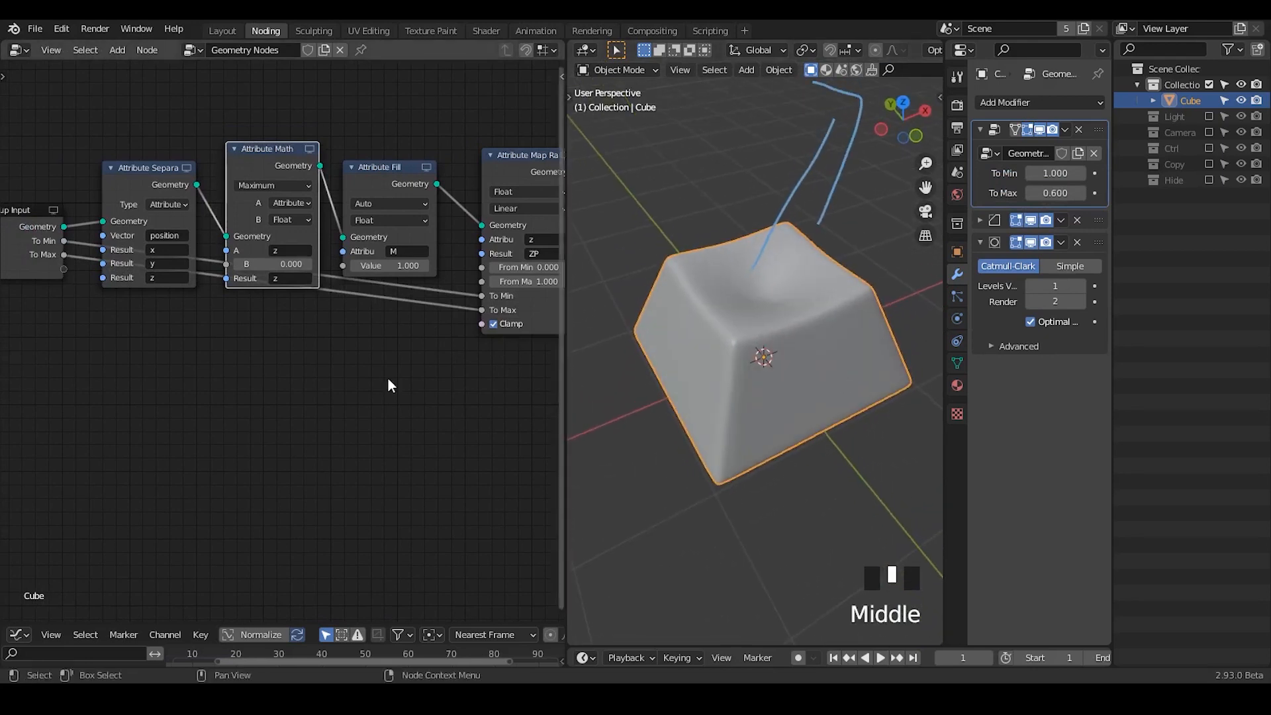
- Tidy the node layout around the Attribute Combine XYZ node with result ZD and the Distance node
middle_drag(420, 376, 78, 366)
middle_drag(386, 350, 160, 349)
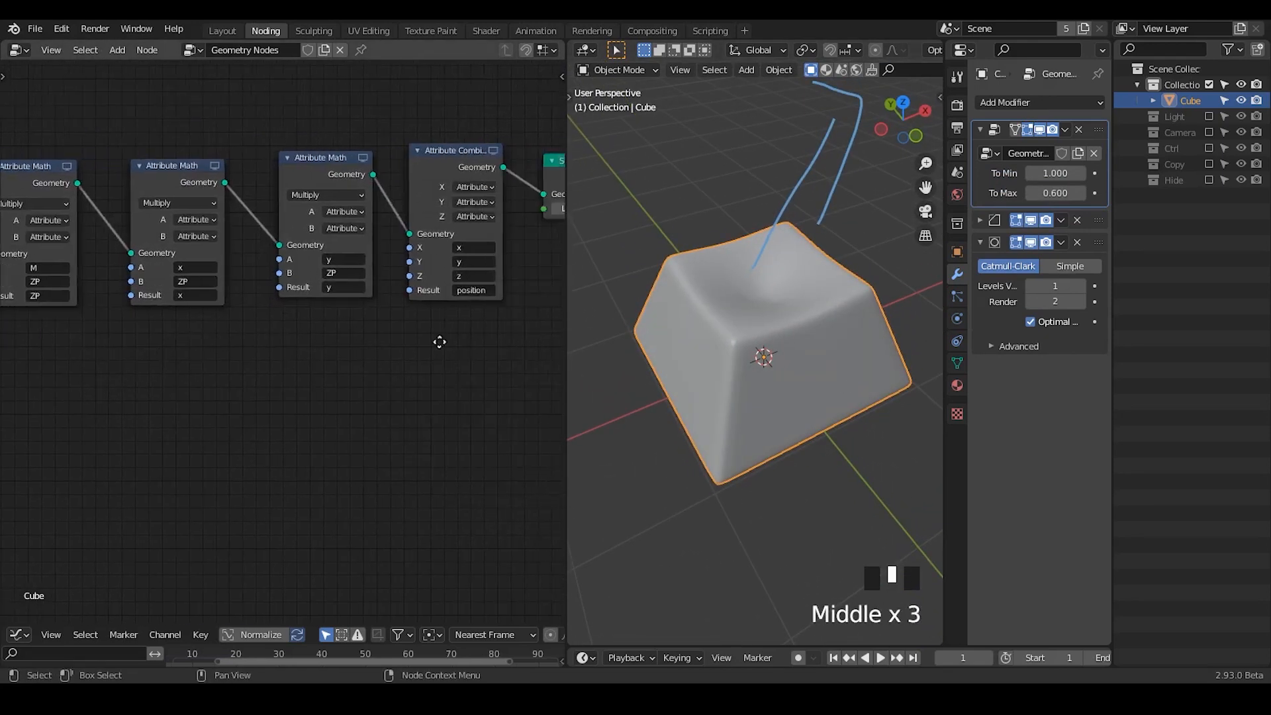
middle_drag(439, 340, 186, 358)
middle_drag(306, 351, 227, 358)
middle_drag(394, 353, 227, 353)
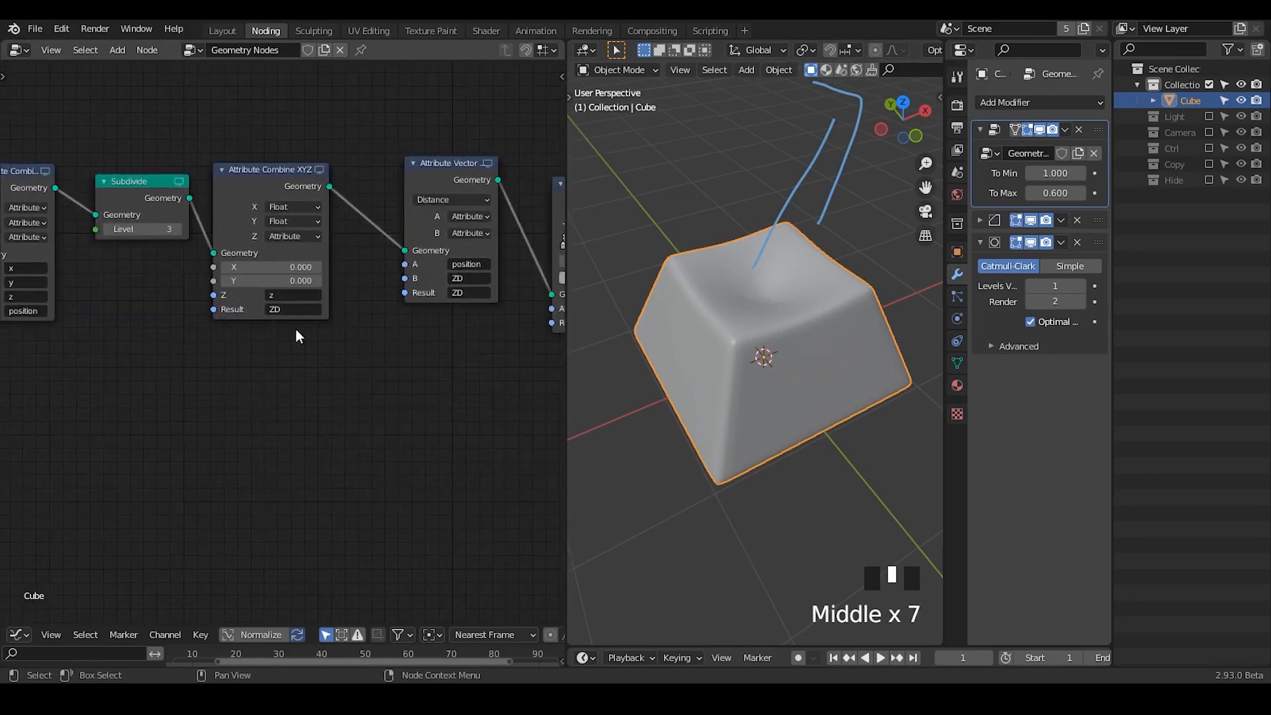
drag(270, 180, 280, 176)
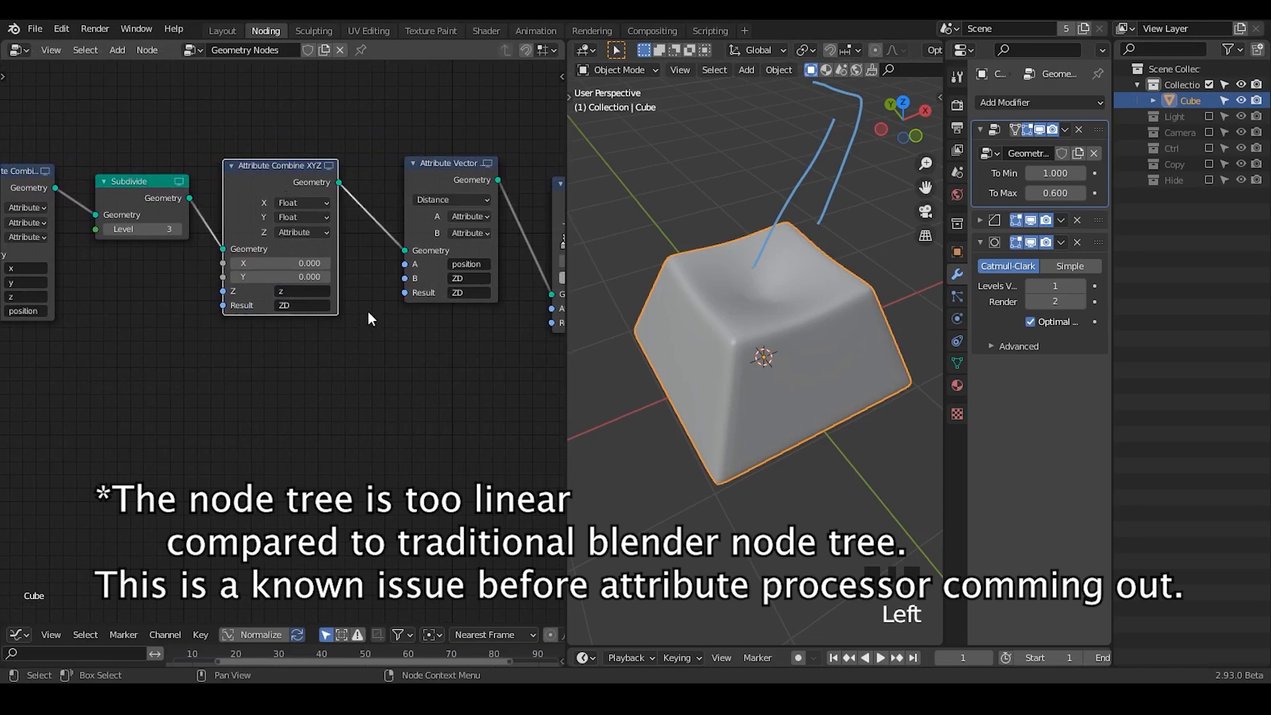
middle_drag(368, 317, 168, 318)
middle_drag(284, 344, 452, 326)
drag(372, 157, 396, 171)
middle_drag(489, 305, 365, 304)
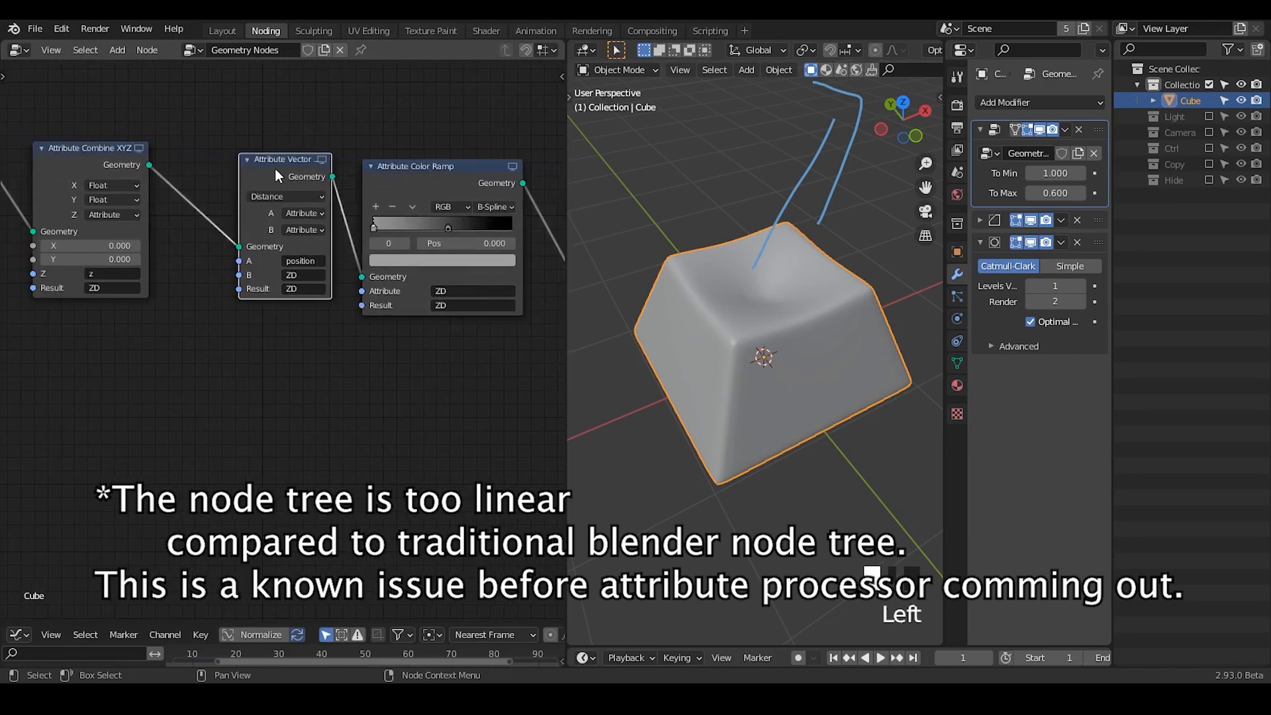
- Insert an Attribute Math node between the Attribute Combine XYZ node and the Distance node
key(ctrl+a)
text(at)
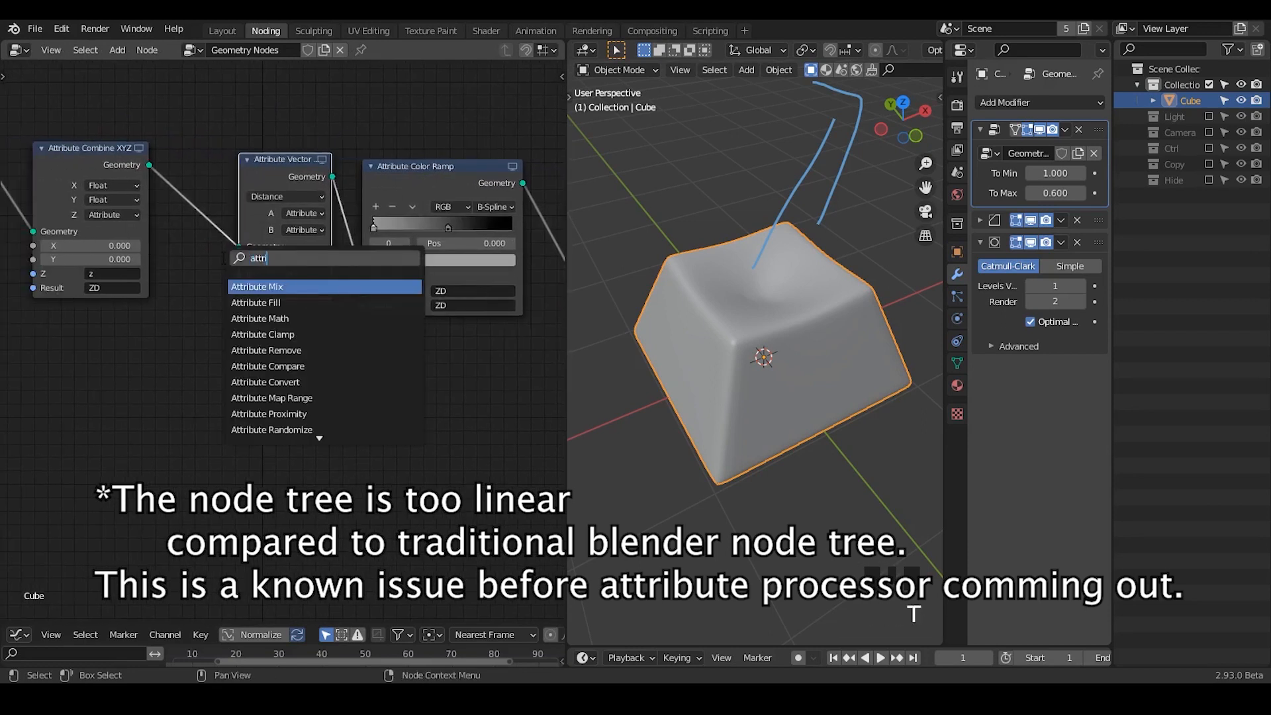
text(tribute math)
key(Return)
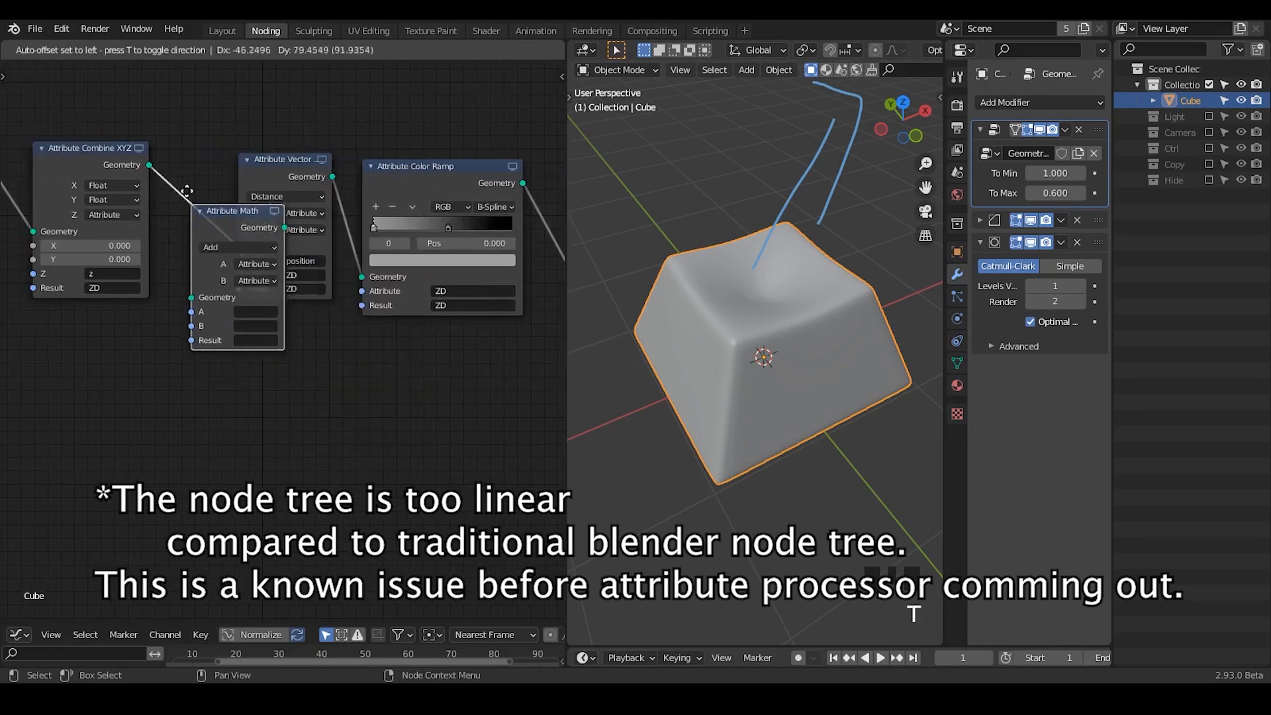
click(170, 290)
middle_drag(163, 309, 308, 262)
- Try setting the inserted Attribute Math node to Multiply with z as input A, and delete the node while keeping the links
click(307, 262)
text(z)
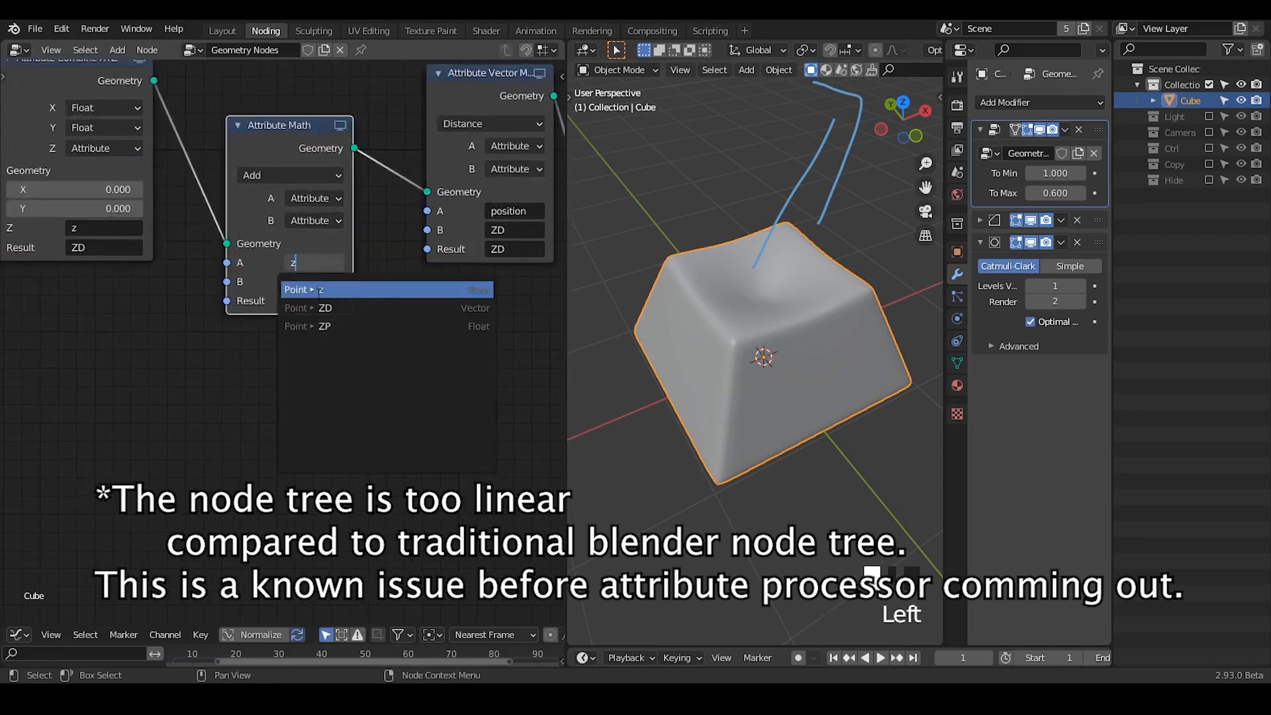
key(Return)
drag(287, 172, 296, 268)
ctrl+scroll(195, 331, down, 3)
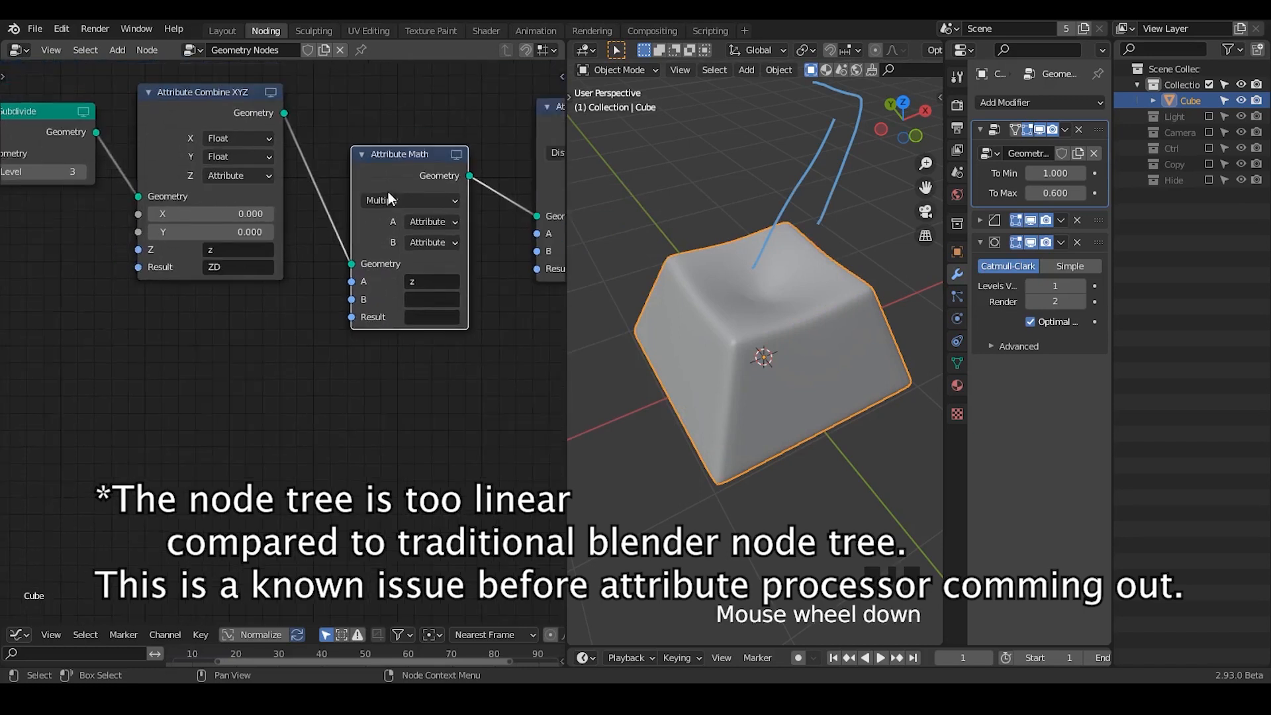
click(412, 173)
key(ctrl+x)
- Insert an Attribute Math node directly after the Attribute Map Range node
middle_drag(199, 344, 444, 345)
ctrl+scroll(326, 363, down, 3)
drag(421, 140, 404, 144)
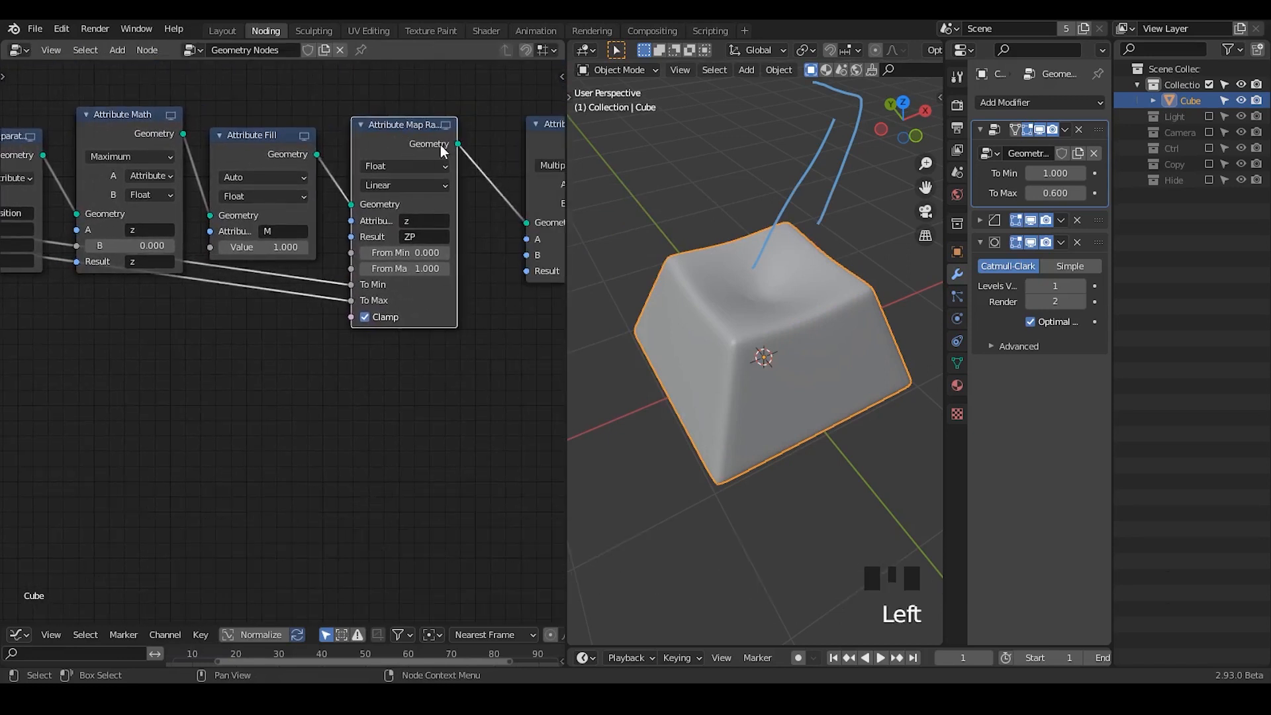
key(ctrl+a)
text(att)
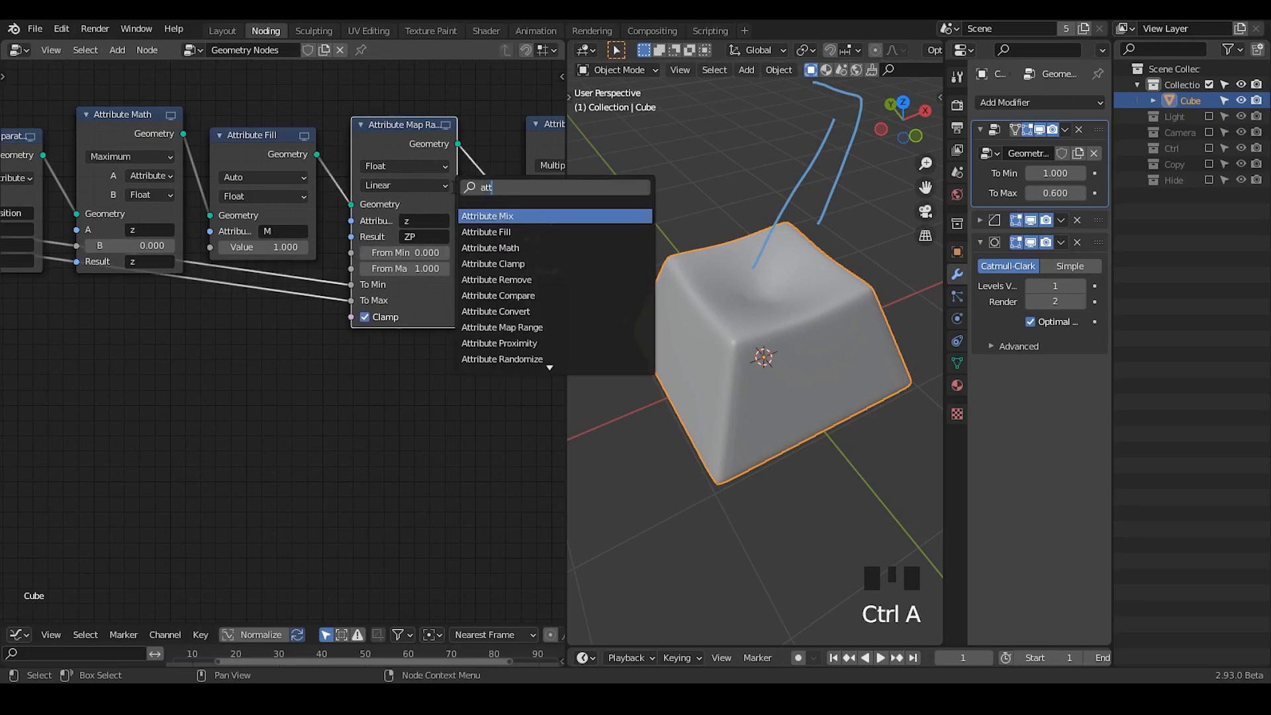
text(ribute m)
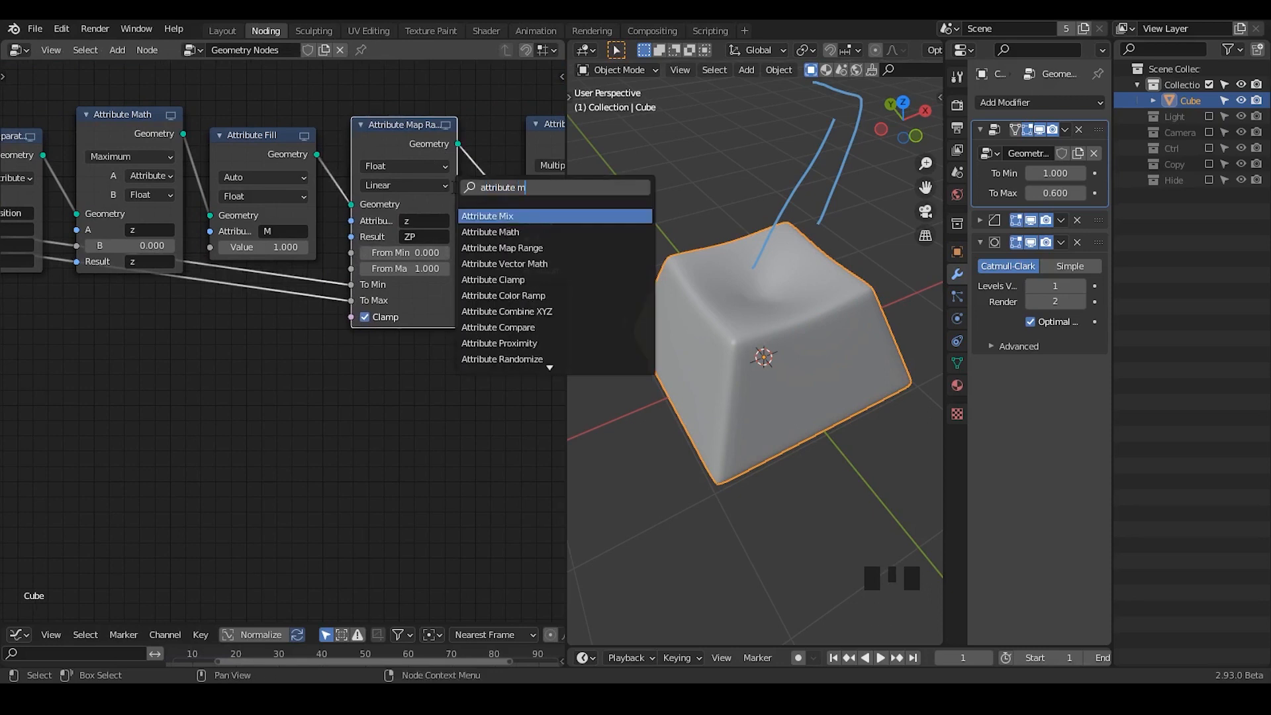
text(ap)
key(BackSpace)
text(th)
key(Return)
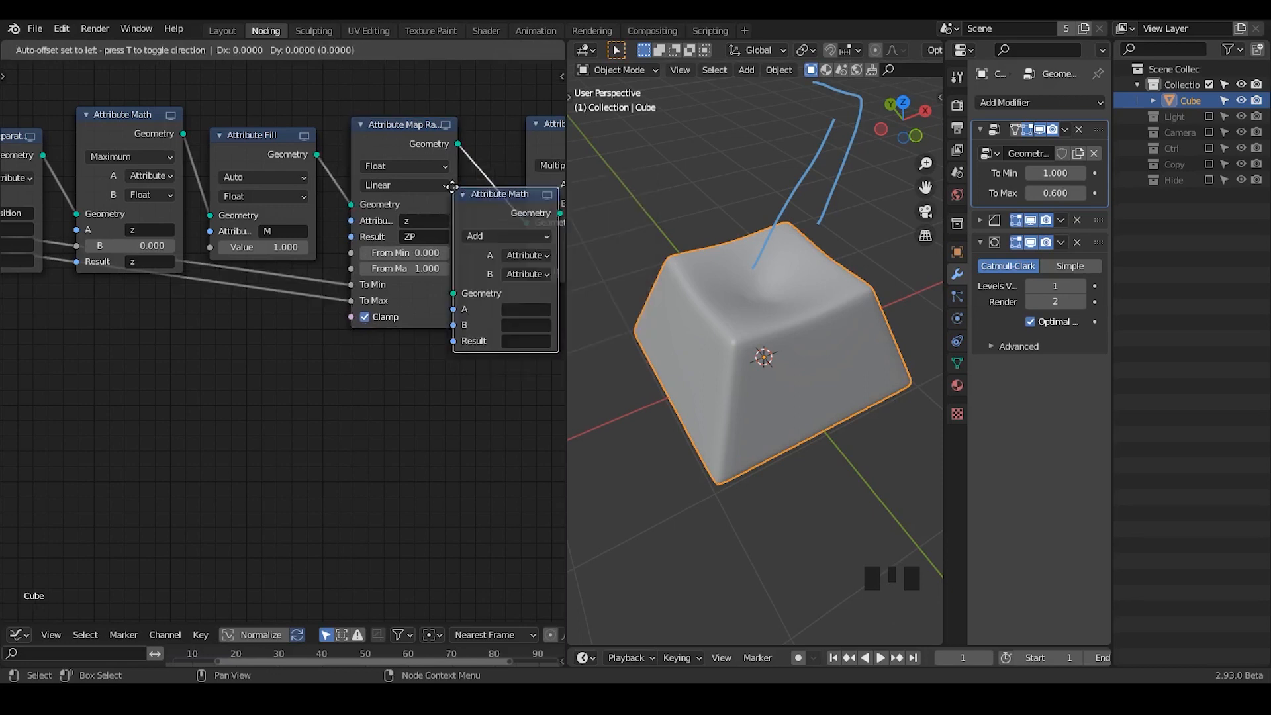
click(460, 178)
mouse_move(382, 286)
middle_down()
mouse_move(329, 186)
mouse_move(380, 265)
middle_up()
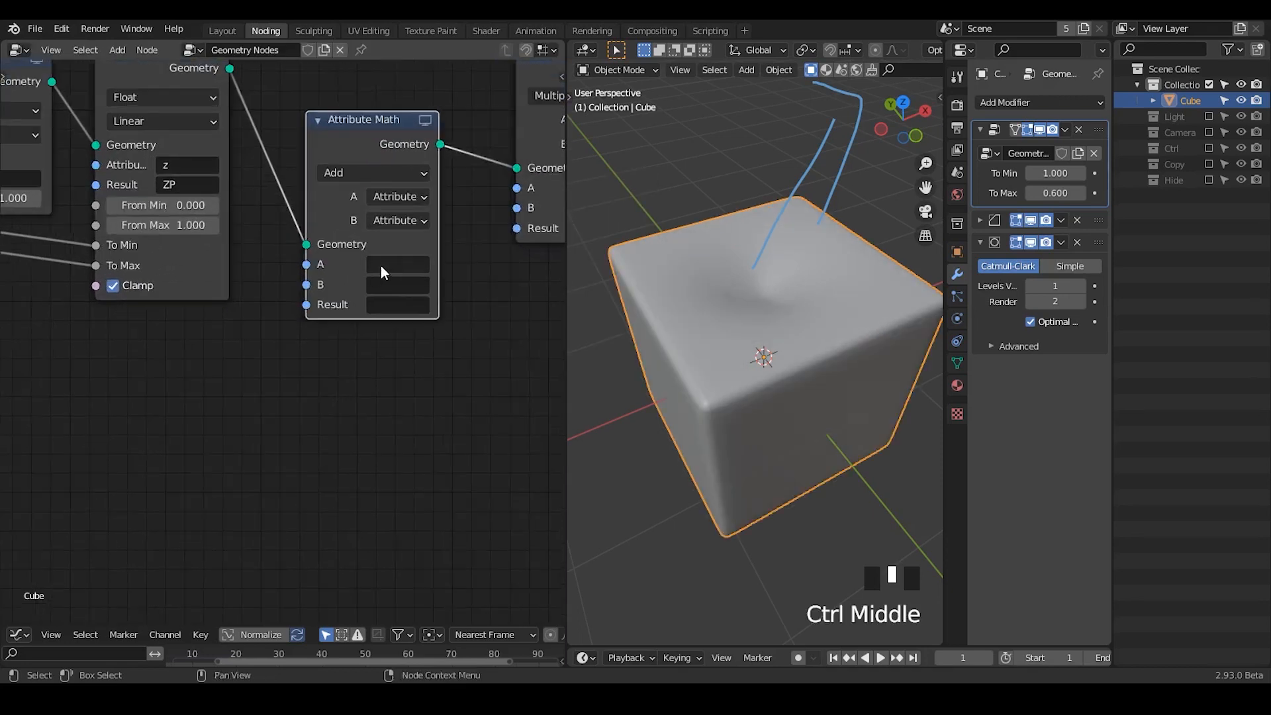
- Set the new Attribute Math node to Multiply, with attribute z as A, a Float B and z as the result
click(380, 265)
text(z)
click(390, 293)
click(391, 220)
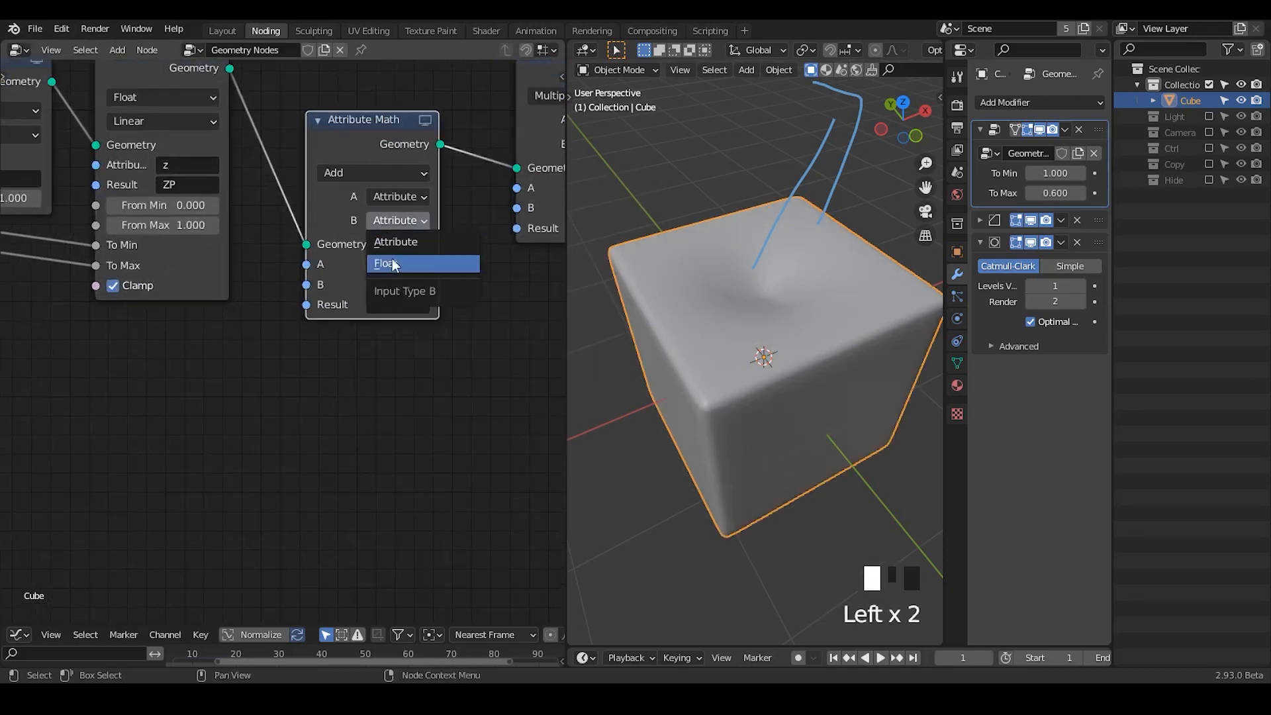
click(368, 169)
click(368, 169)
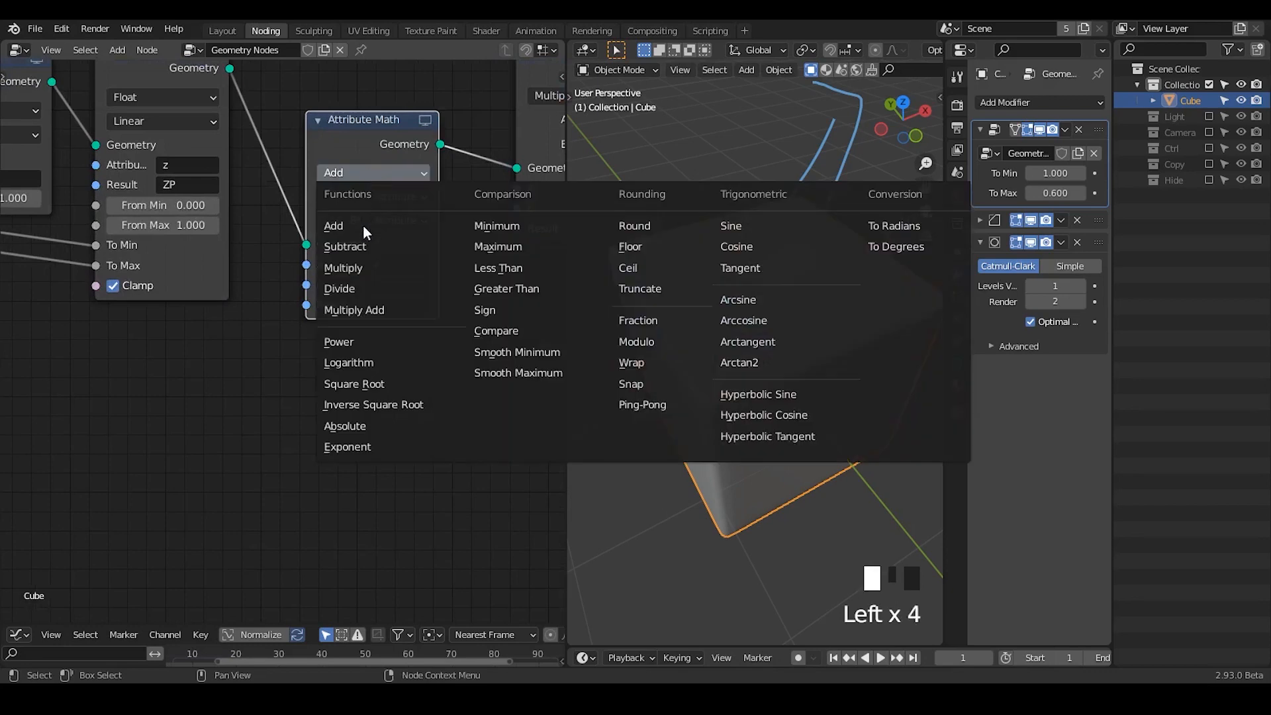
click(378, 271)
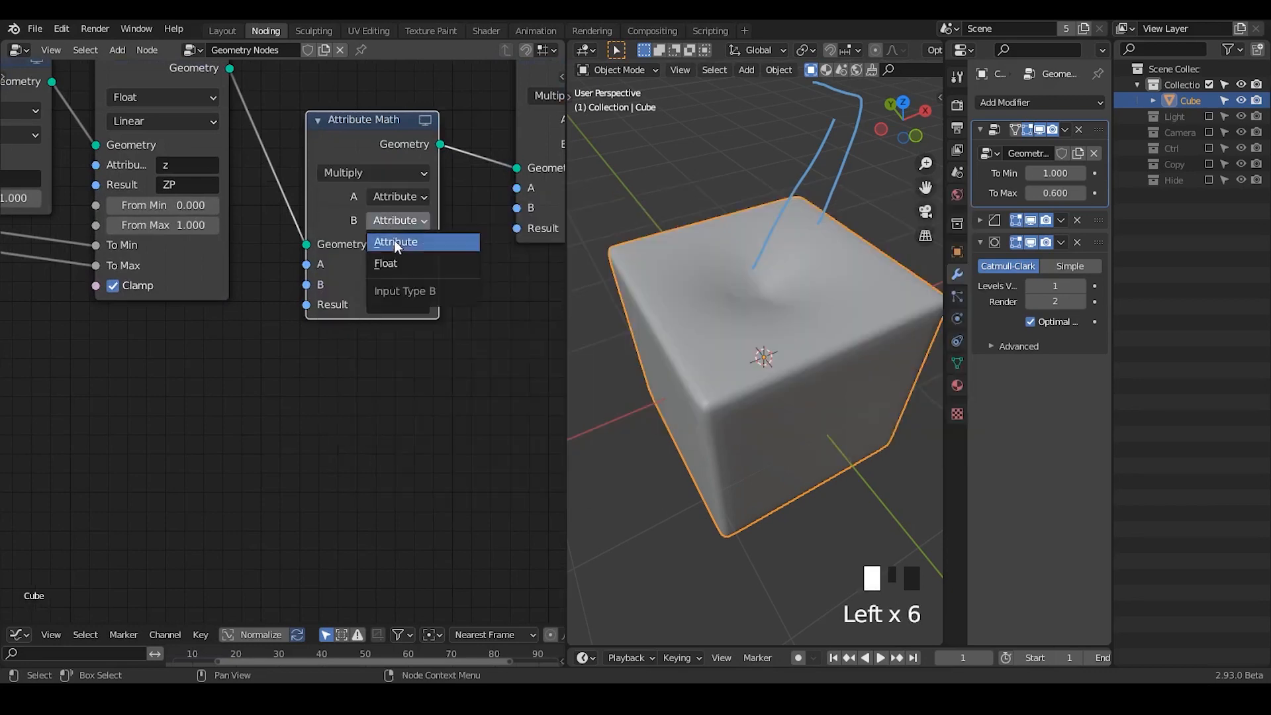
click(386, 263)
click(388, 304)
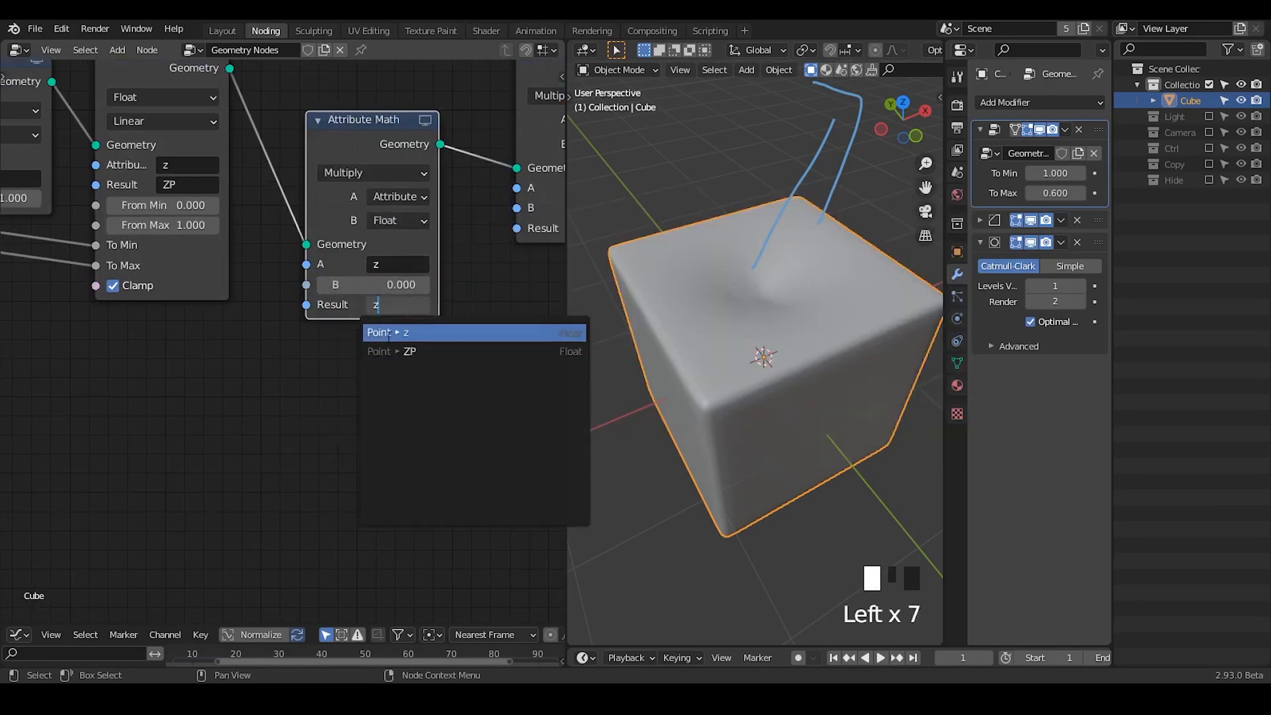
click(390, 332)
- Set the z Multiply node's B value to 1 and expose it as a Group Input parameter
mouse_move(391, 285)
mouse_down()
mouse_move(460, 285)
mouse_move(415, 285)
mouse_up()
middle_drag(279, 317, 403, 422)
click(493, 303)
text(1)
key(Return)
middle_drag(404, 422, 493, 405)
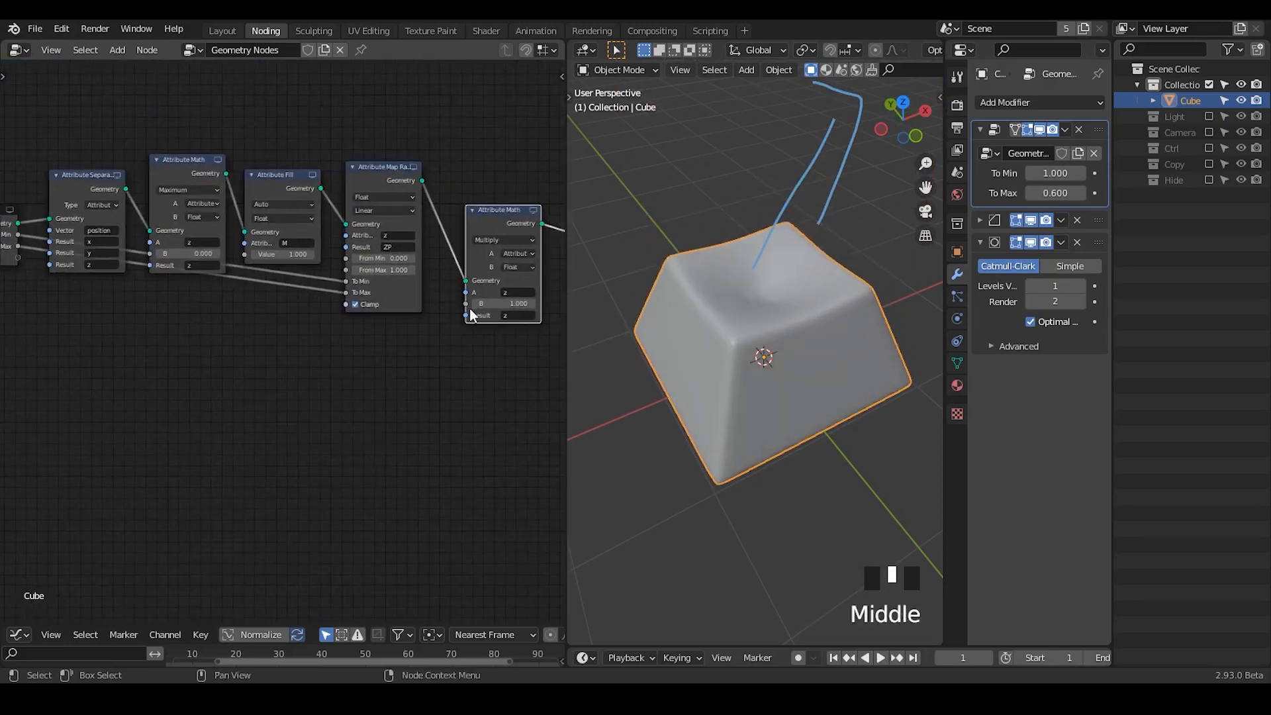
drag(466, 305, 19, 263)
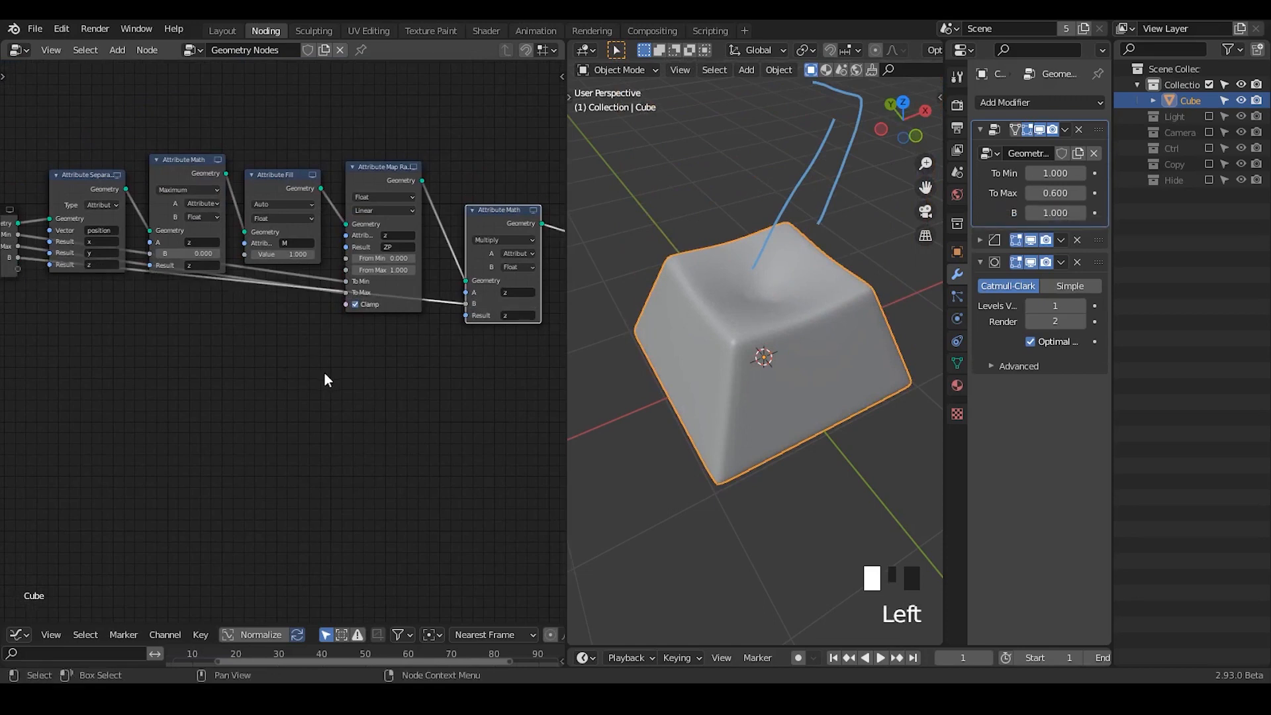
middle_drag(477, 361, 285, 351)
middle_drag(387, 351, 46, 334)
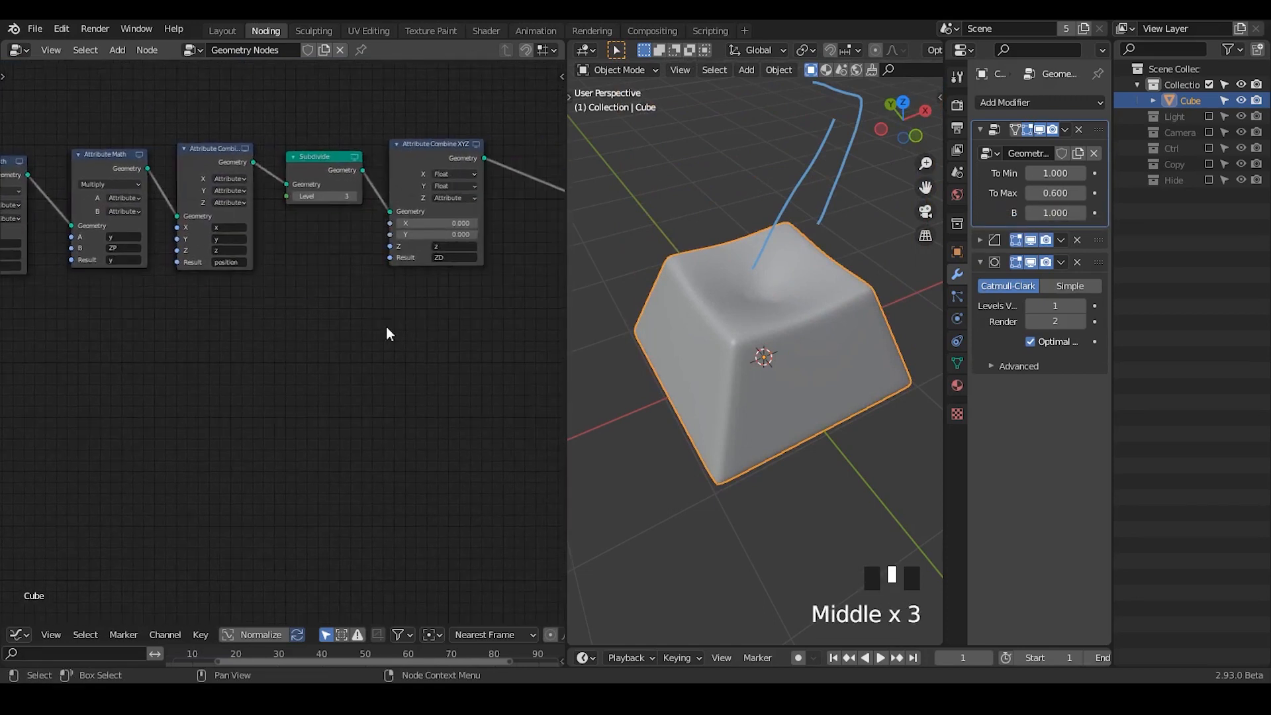
- Close the gaps between the Attribute Combine XYZ, Distance Attribute Vector Math and Attribute Color Ramp nodes
middle_drag(410, 327, 304, 363)
ctrl+middle_drag(426, 348, 346, 334)
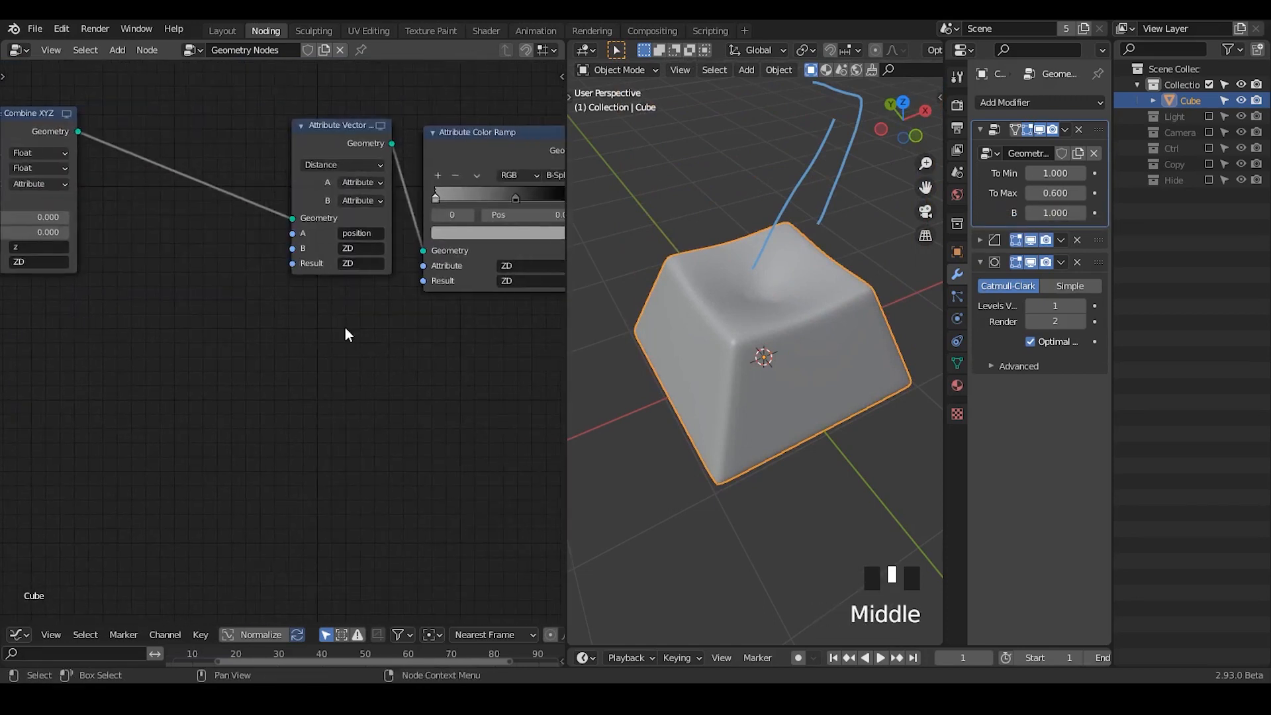
drag(353, 147, 246, 148)
drag(476, 132, 402, 128)
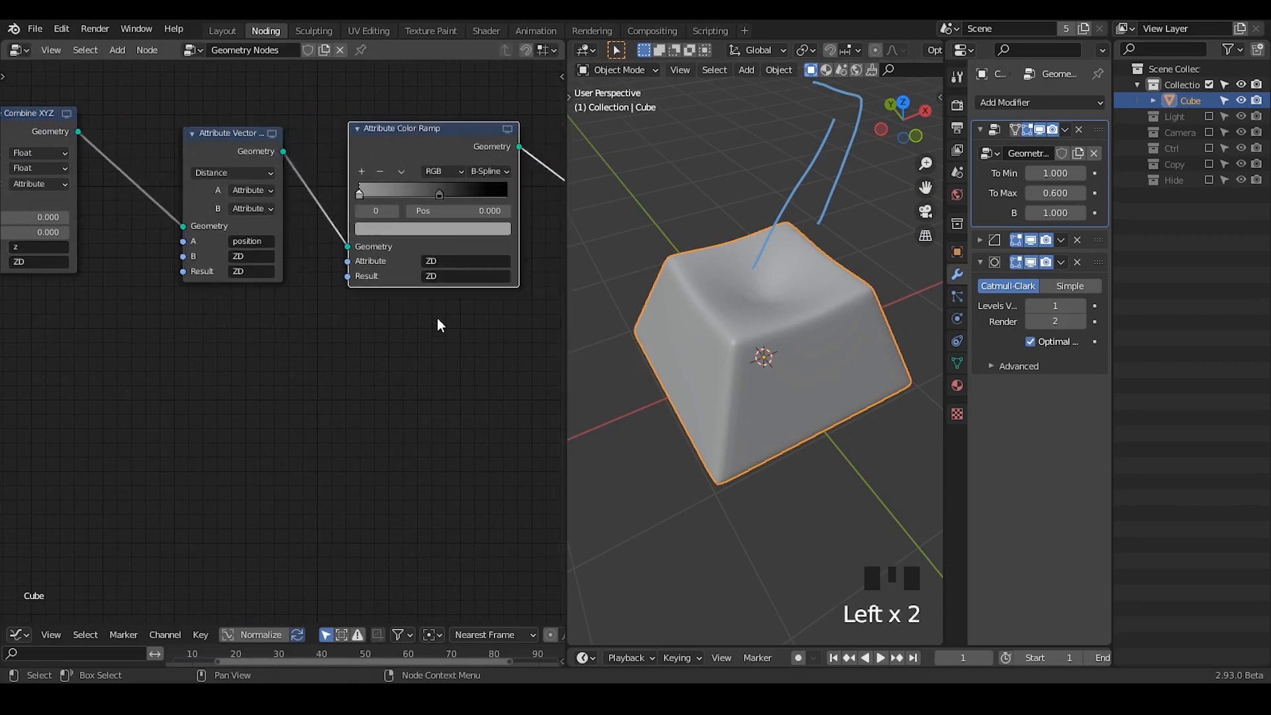
middle_drag(382, 231, 241, 242)
drag(117, 166, 79, 163)
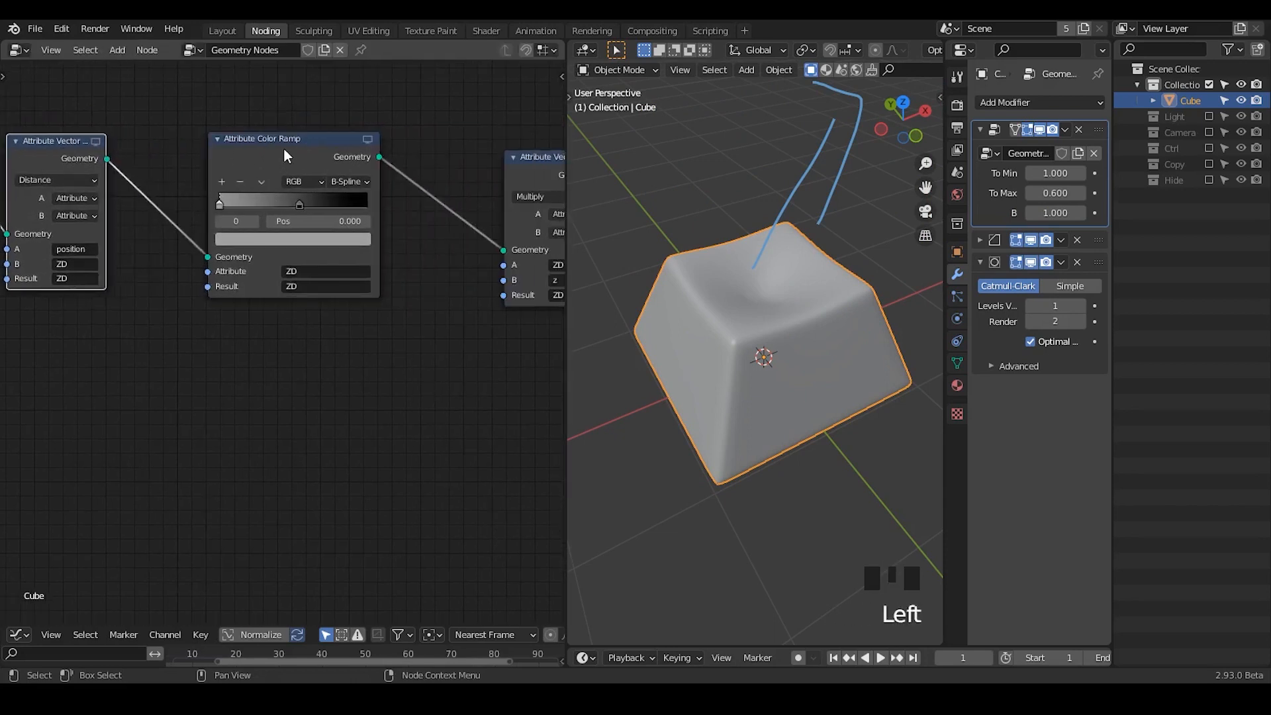
middle_drag(286, 219, 364, 284)
scroll(364, 284, up, 2)
scroll(363, 284, up, 1)
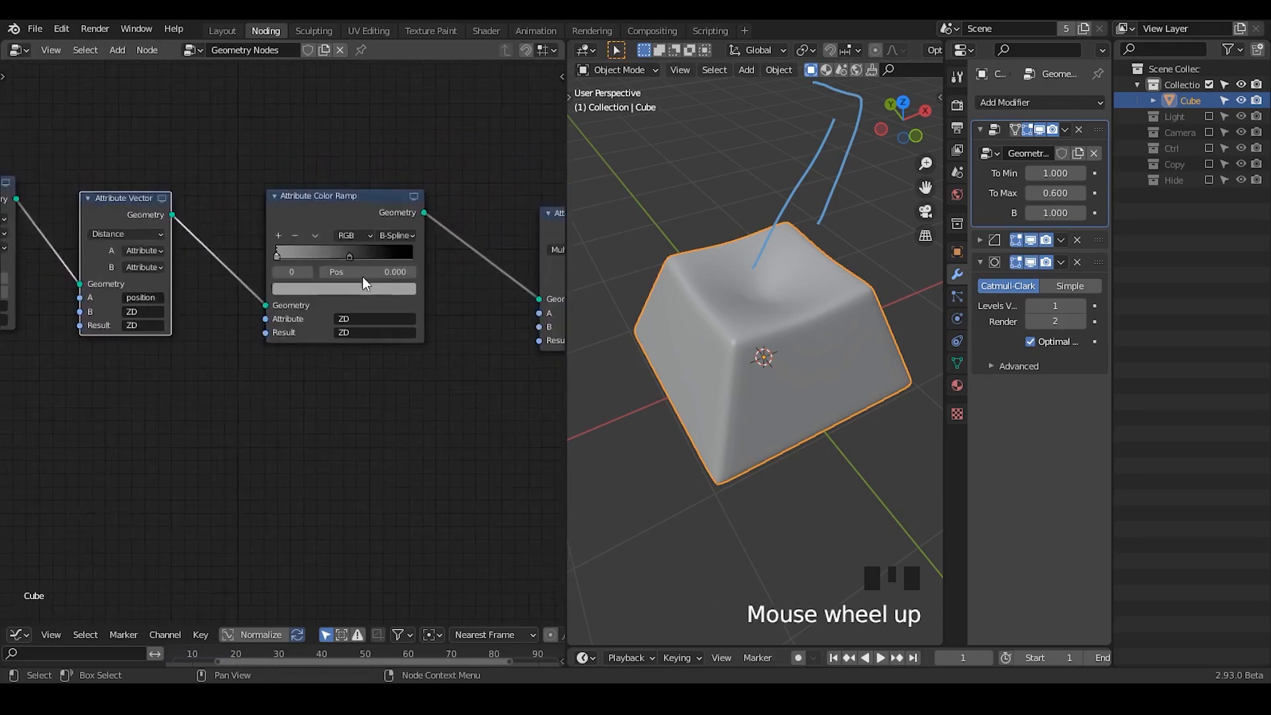
scroll(364, 283, down, 1)
scroll(363, 278, up, 2)
drag(314, 185, 304, 199)
- Move the Multiply Attribute Vector Math node closer to the Attribute Color Ramp node
click(324, 296)
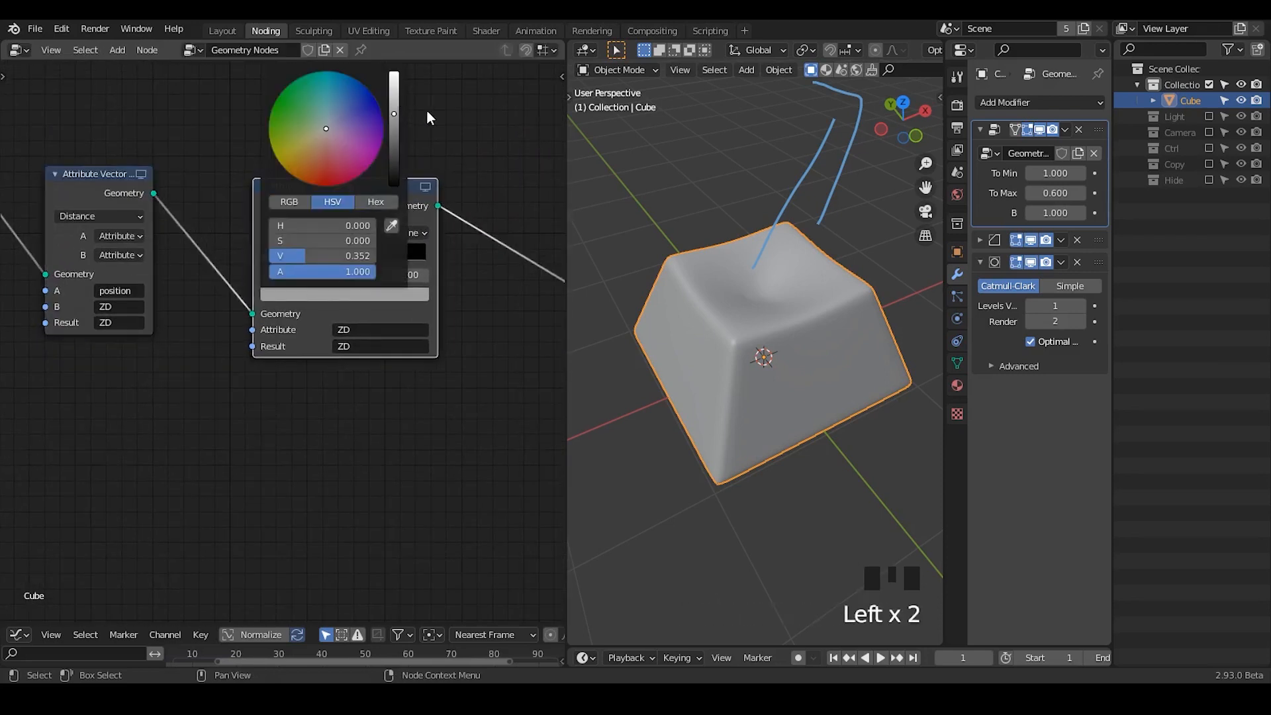
middle_drag(466, 256, 349, 233)
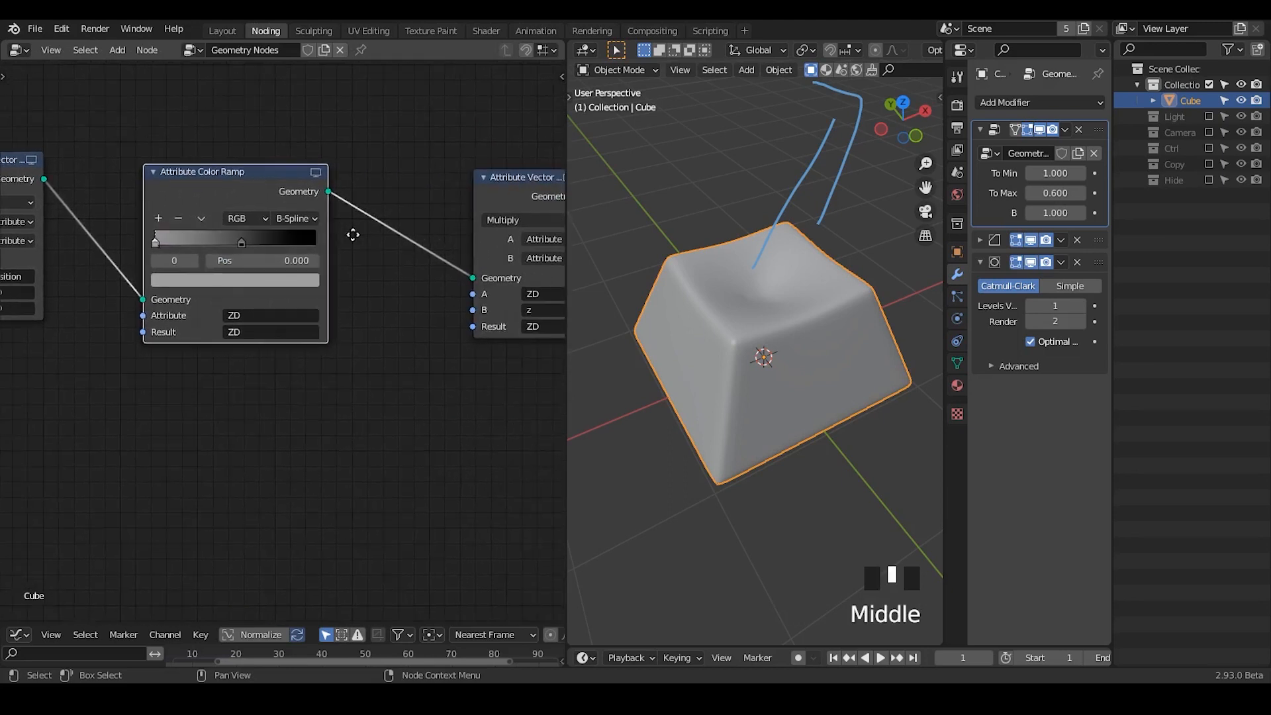
drag(506, 177, 409, 173)
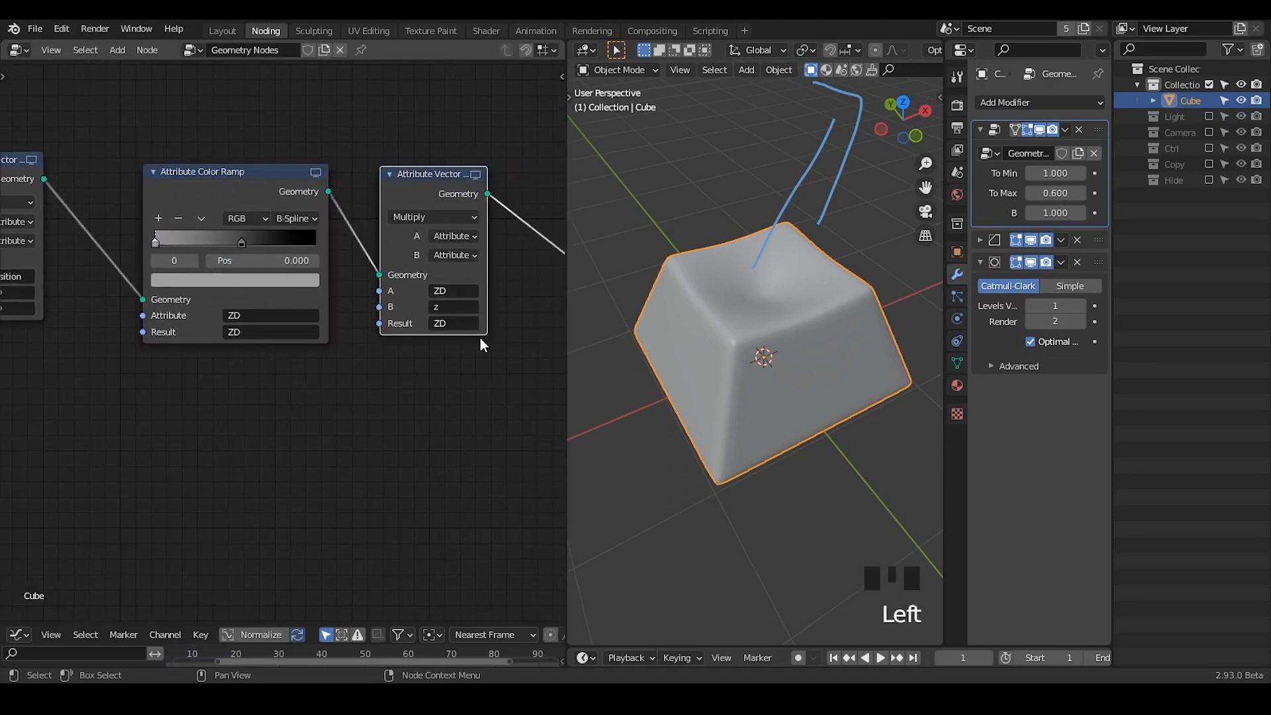
mouse_move(481, 343)
middle_down()
mouse_move(335, 318)
mouse_move(474, 324)
middle_up()
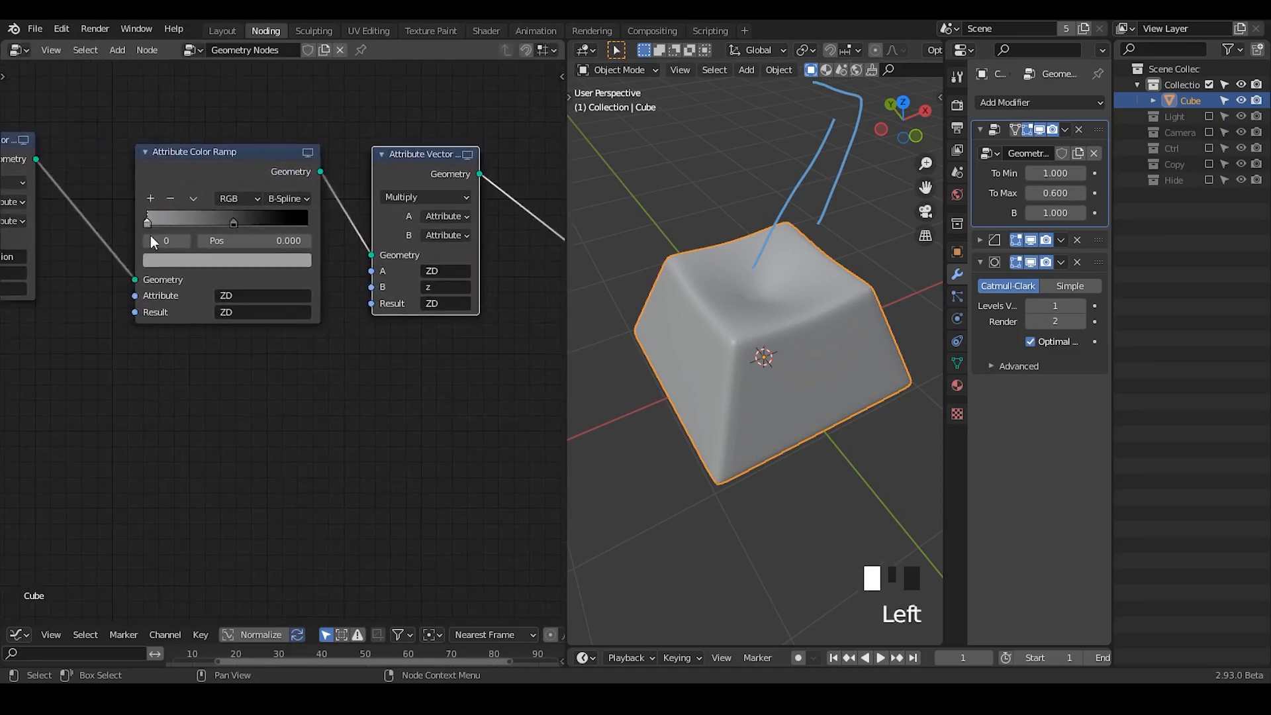
- Set the Color Ramp's first stop to white with V 1.000, and move the node back to make room before Multiply
click(162, 260)
drag(275, 90, 276, 38)
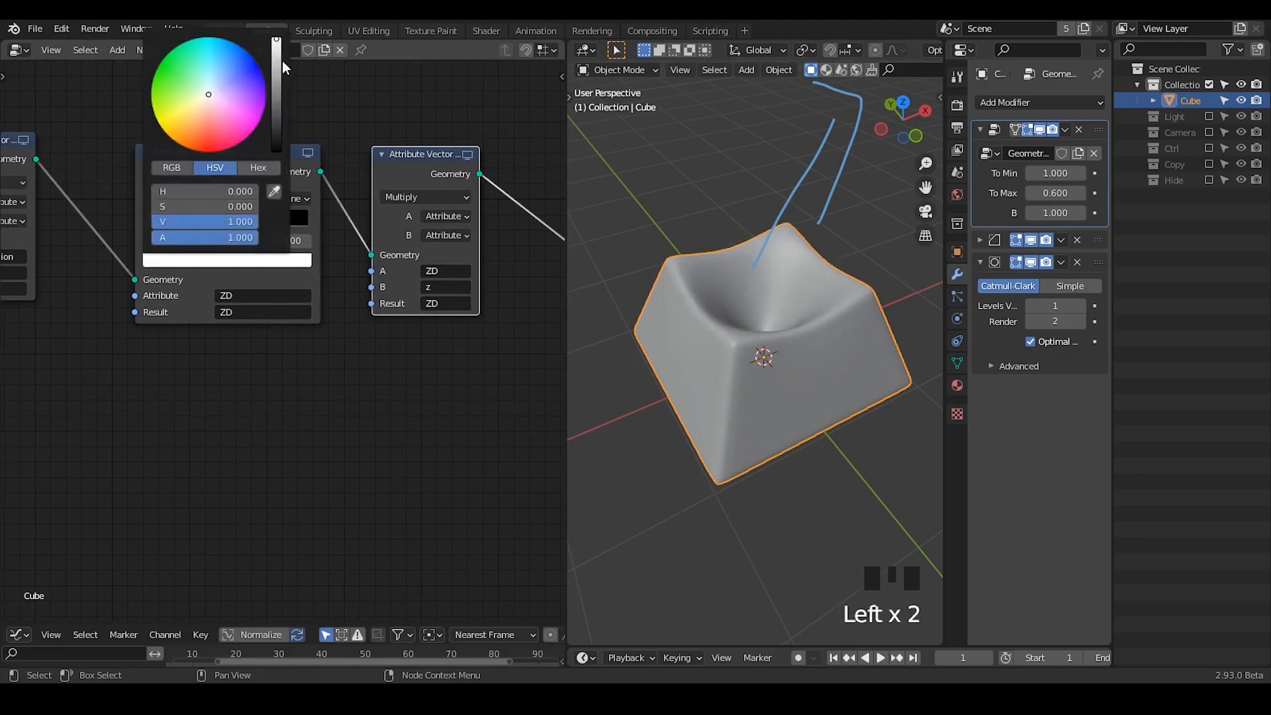
drag(253, 175, 200, 177)
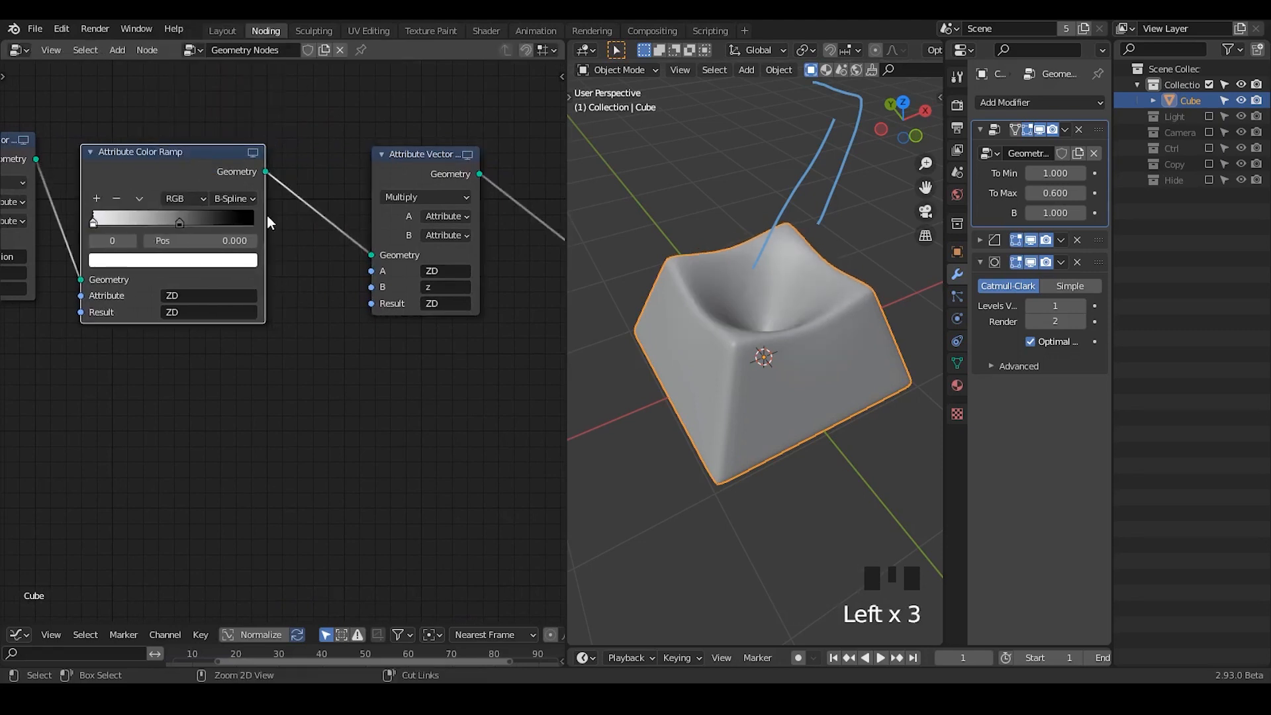
- Insert an Attribute Math node between the Attribute Color Ramp and the Multiply Attribute Vector Math node
key(ctrl+a)
text(attribute math)
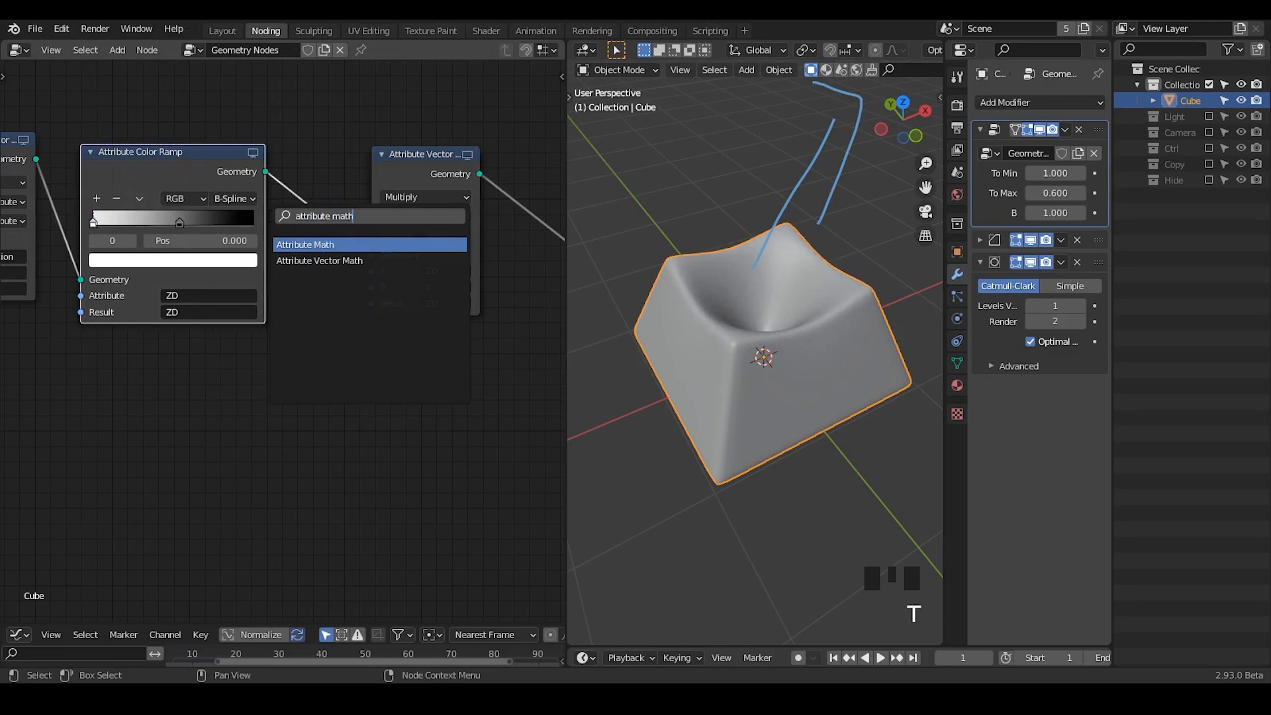
key(Return)
click(227, 306)
middle_drag(227, 306, 327, 296)
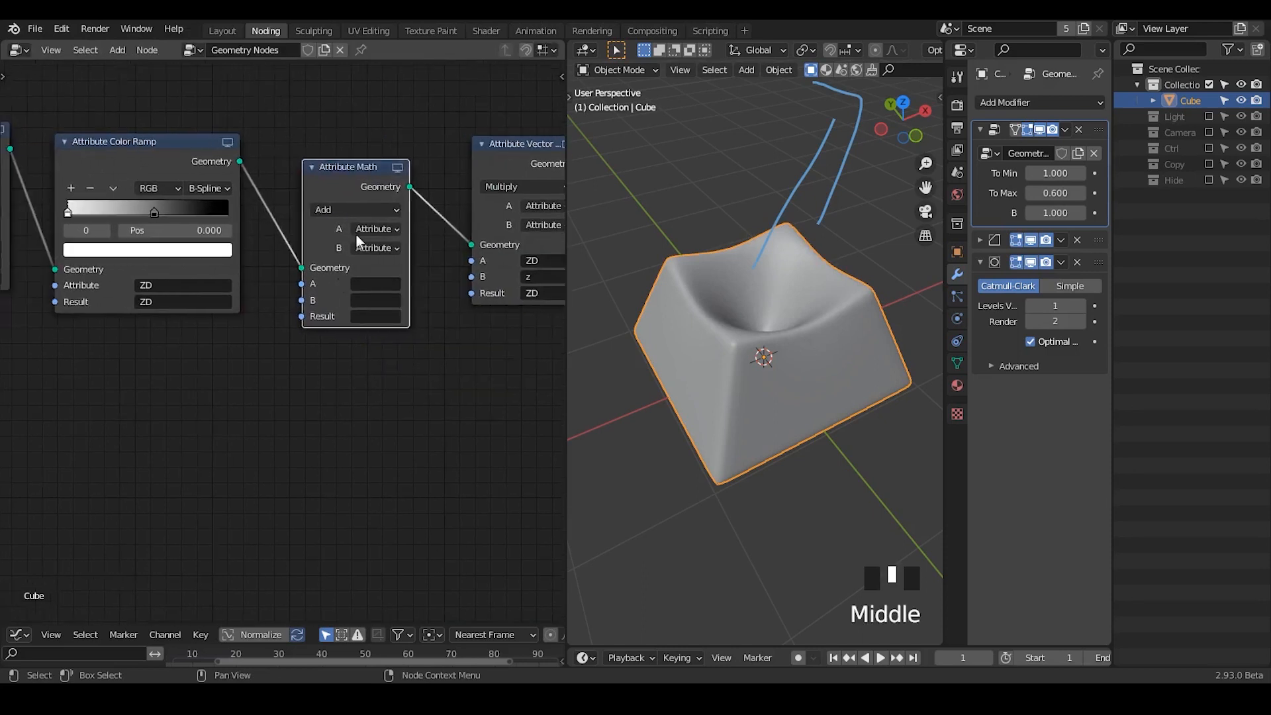
- Set the new Attribute Math node to Multiply, with ZD as A, a Float B of 0.650 and ZD as the result
click(362, 210)
click(361, 286)
click(366, 284)
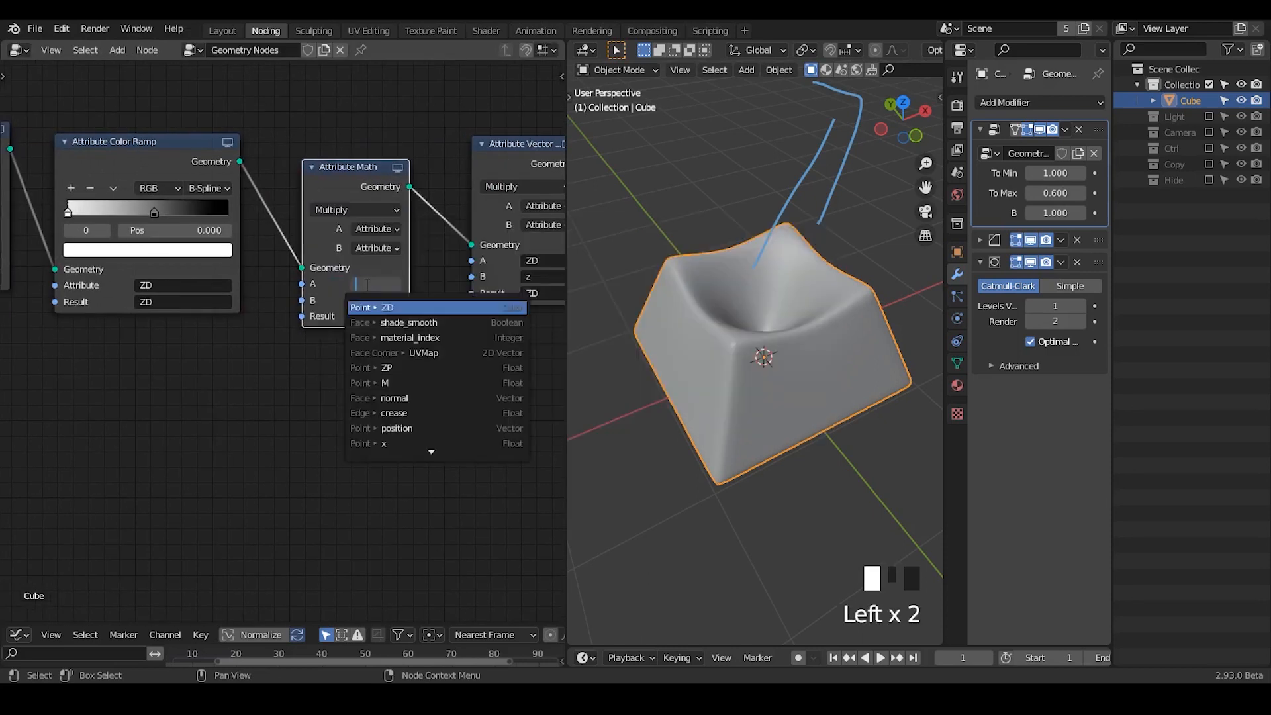
text(ZD)
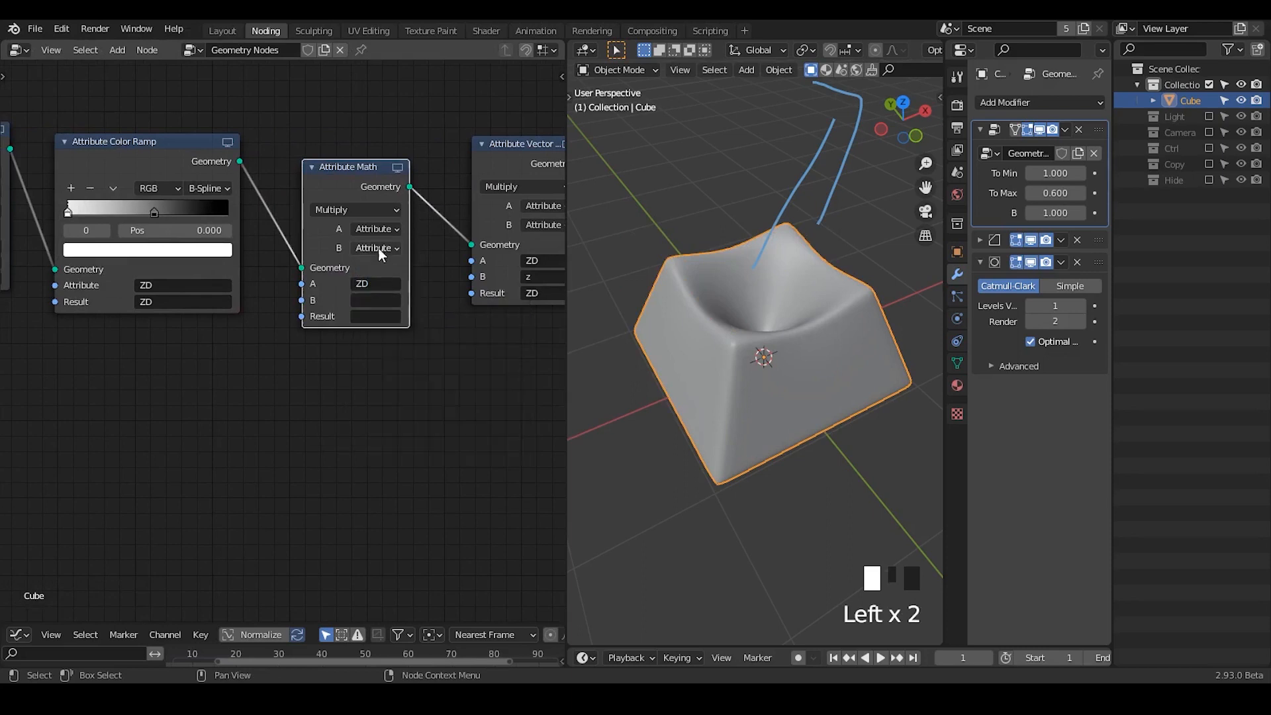
click(377, 247)
click(388, 285)
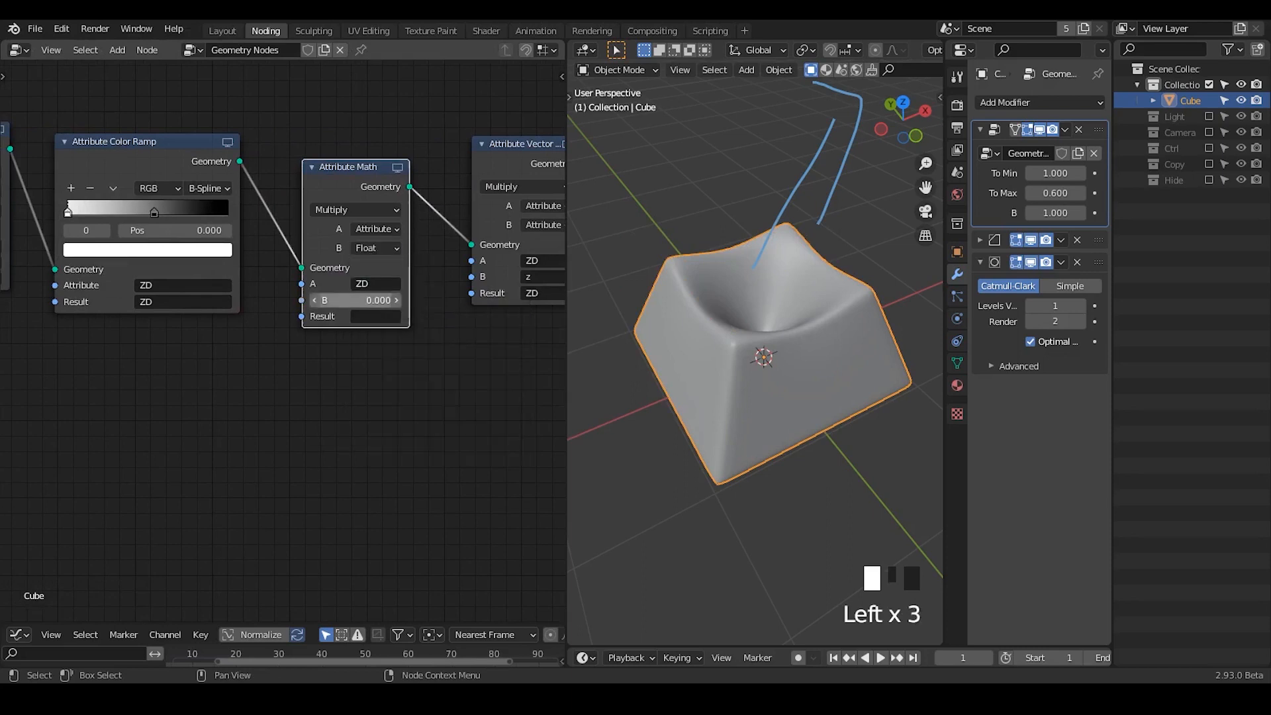
click(375, 316)
text(ZD)
click(388, 340)
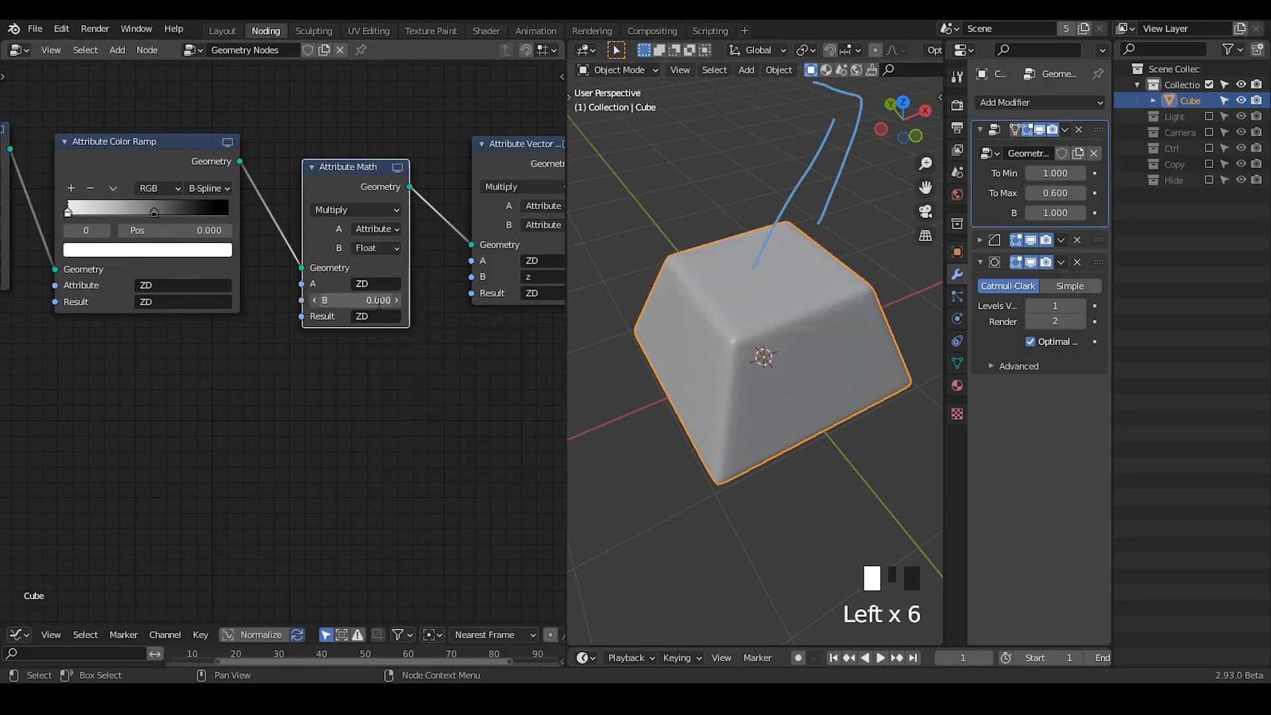
shift+drag(366, 300, 328, 300)
- Widen the node editor and space the Multiply, Combine XYZ and Subtract nodes evenly after the Attribute Math node
drag(566, 283, 742, 282)
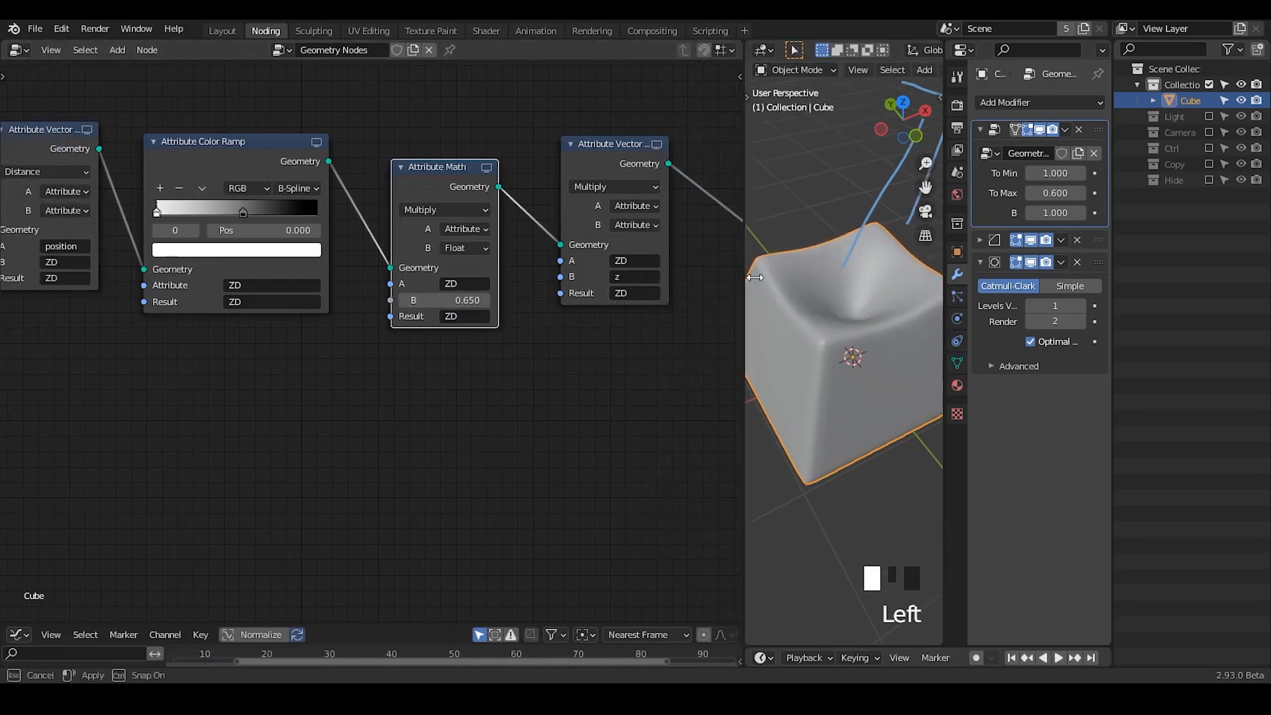
middle_drag(535, 338, 226, 335)
drag(498, 180, 361, 165)
drag(651, 126, 522, 126)
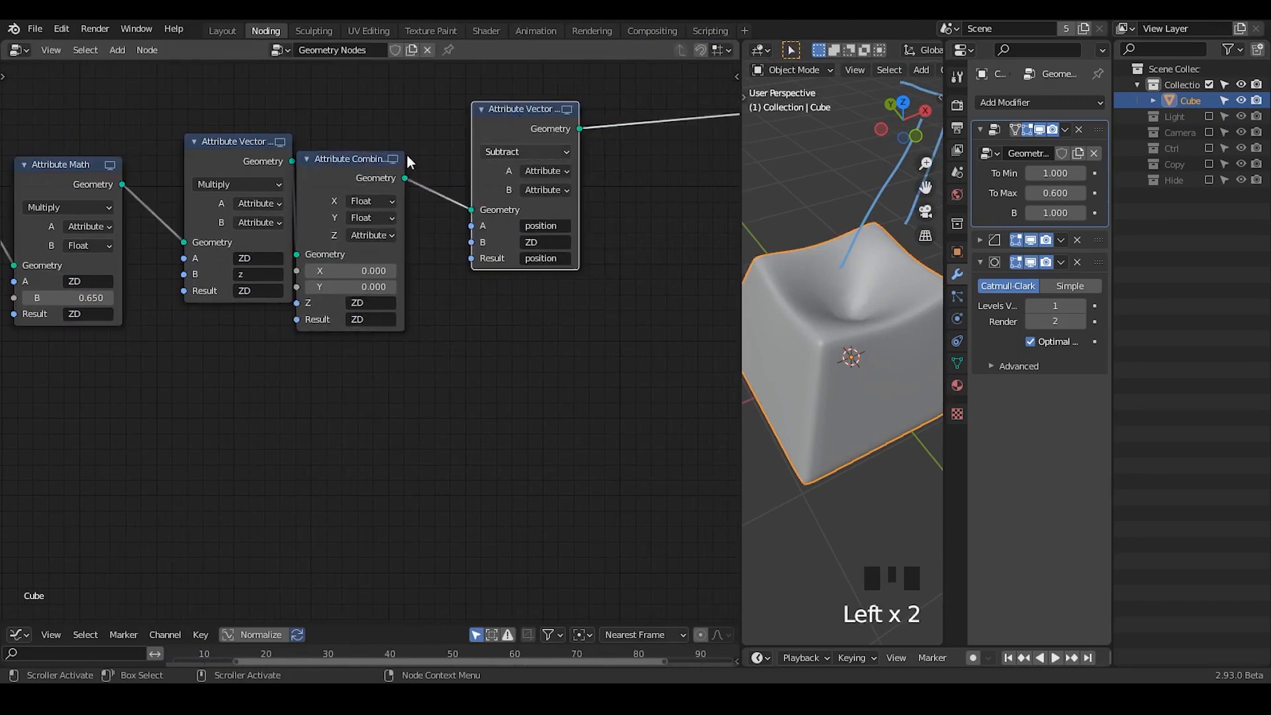
drag(361, 159, 402, 138)
- Set the Color Ramp's black stop to position 0.600 and give the 3D viewport more width again
middle_drag(361, 278, 269, 285)
middle_drag(671, 228, 682, 260)
middle_drag(58, 342, 541, 313)
middle_drag(231, 325, 382, 320)
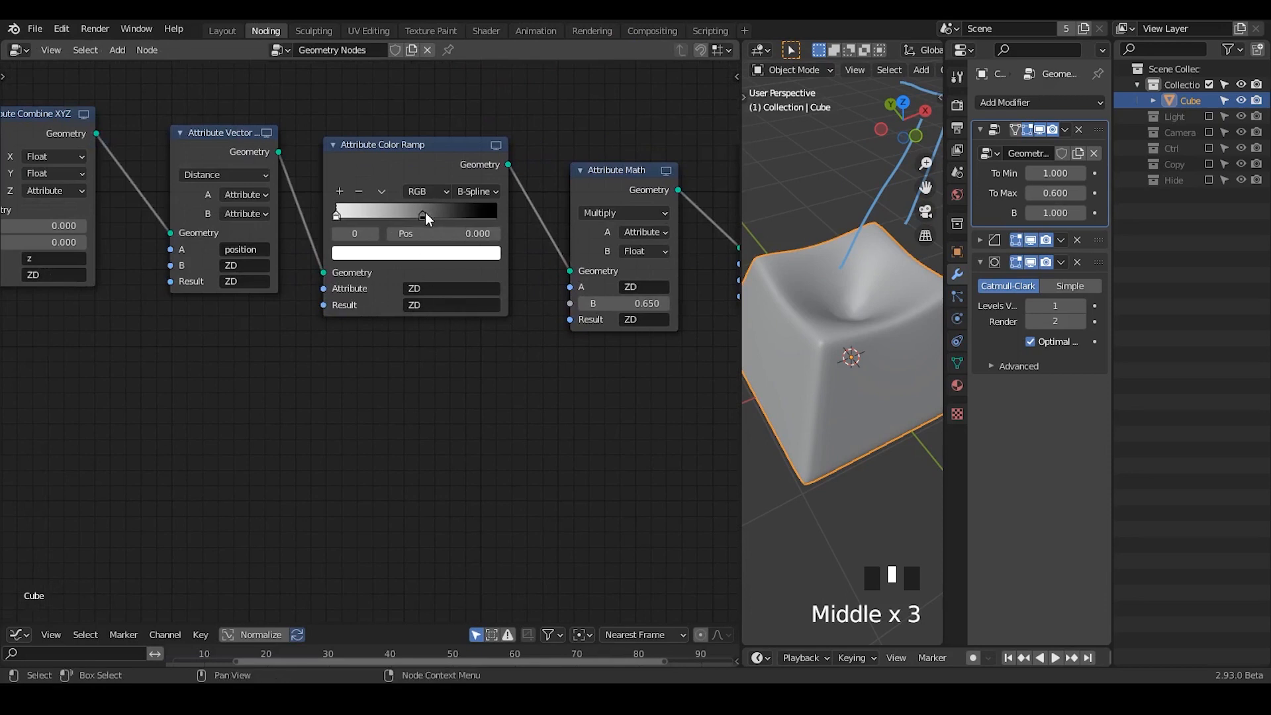
mouse_move(425, 211)
mouse_down()
mouse_move(376, 214)
mouse_move(450, 212)
mouse_move(412, 214)
mouse_move(433, 211)
mouse_up()
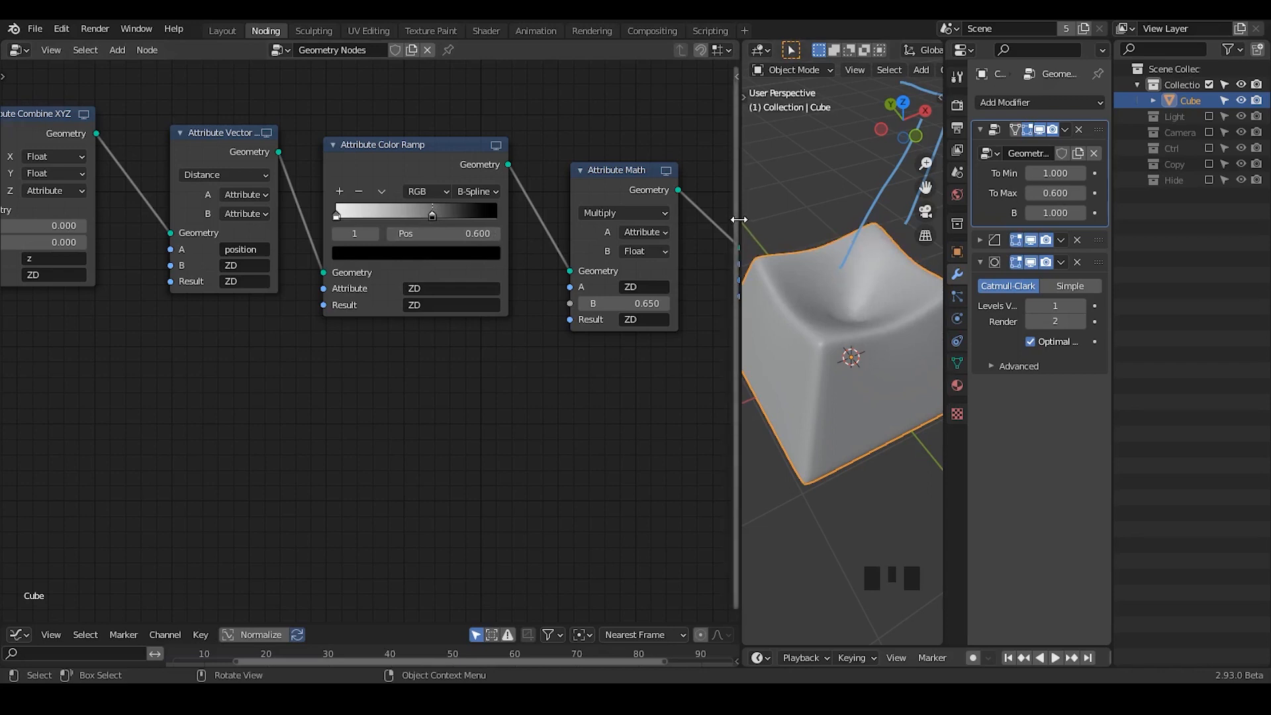
drag(739, 219, 679, 219)
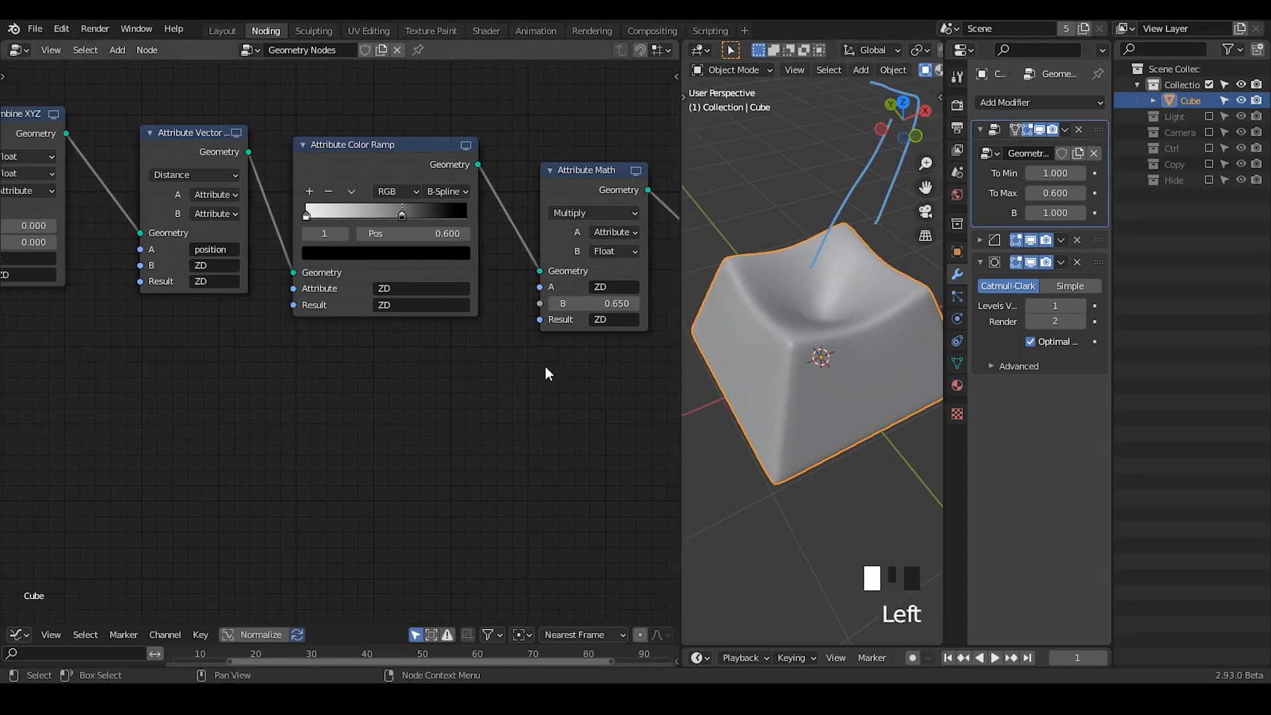
- Move all nodes after Subdivide, through Group Output, into a second row beneath the first part of the tree
ctrl+middle_drag(537, 318, 583, 316)
drag(574, 311, 192, 345)
middle_drag(205, 345, 217, 343)
middle_drag(588, 282, 216, 241)
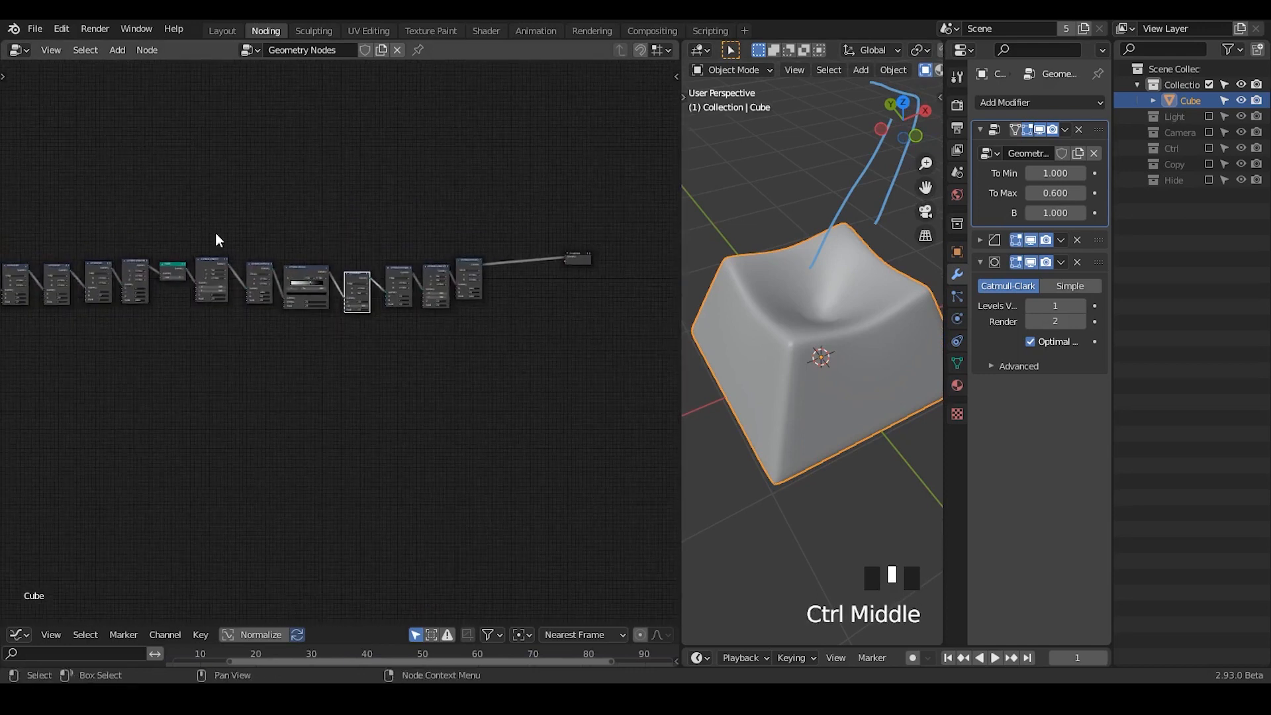
drag(210, 198, 636, 380)
key(g)
click(202, 421)
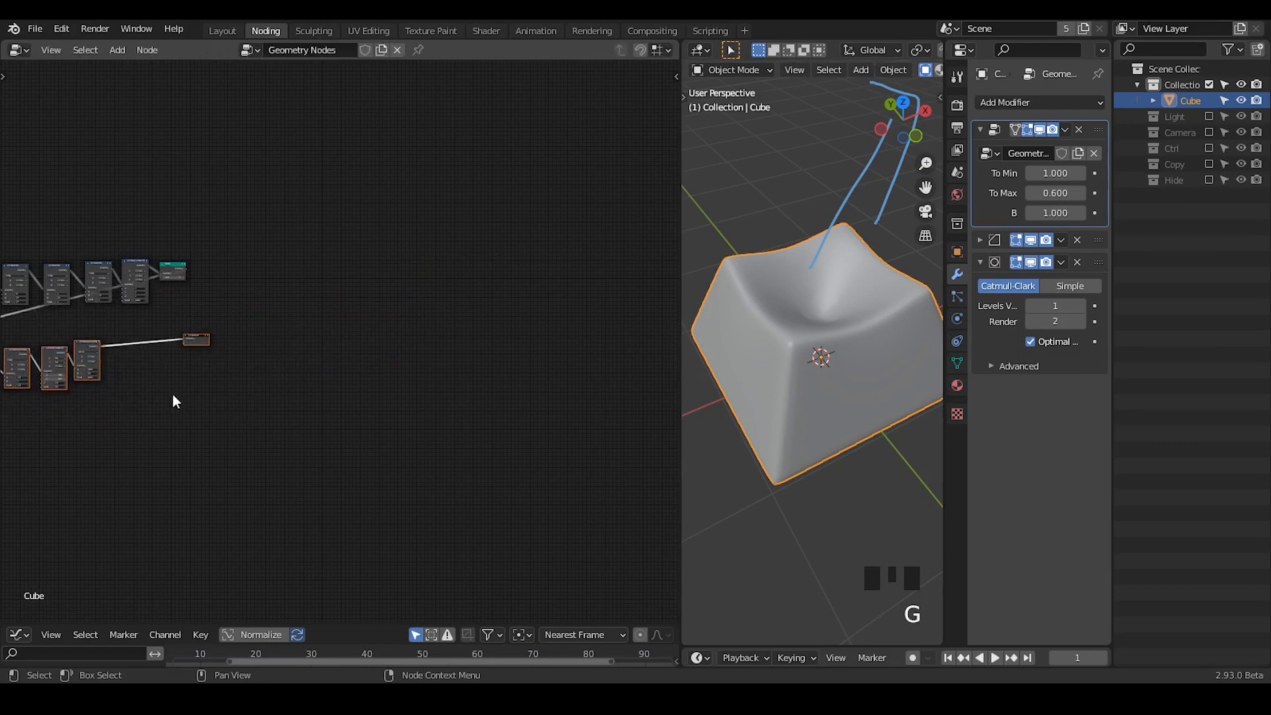
- Expose the B value of the ZD Multiply Attribute Math node as a new Group Input parameter
middle_drag(198, 400, 624, 381)
ctrl+middle_drag(356, 422, 347, 489)
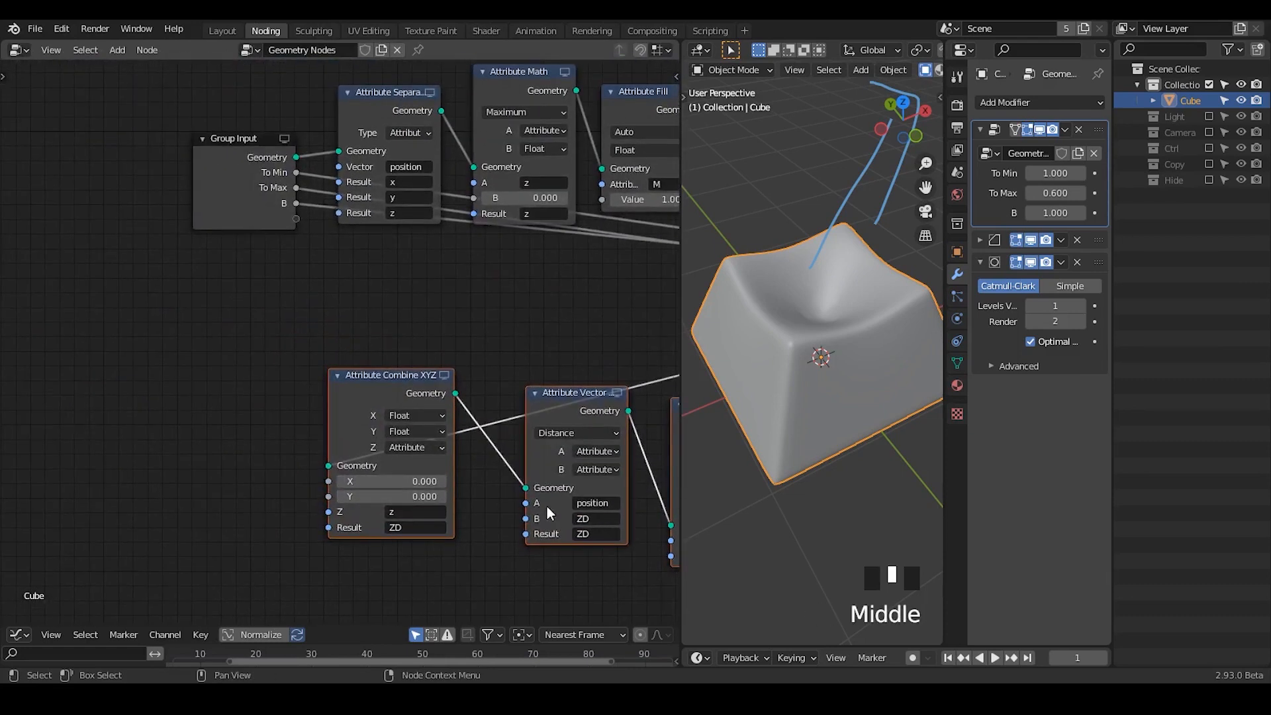
middle_drag(583, 462, 204, 361)
ctrl+middle_drag(334, 316, 345, 340)
middle_drag(345, 340, 410, 376)
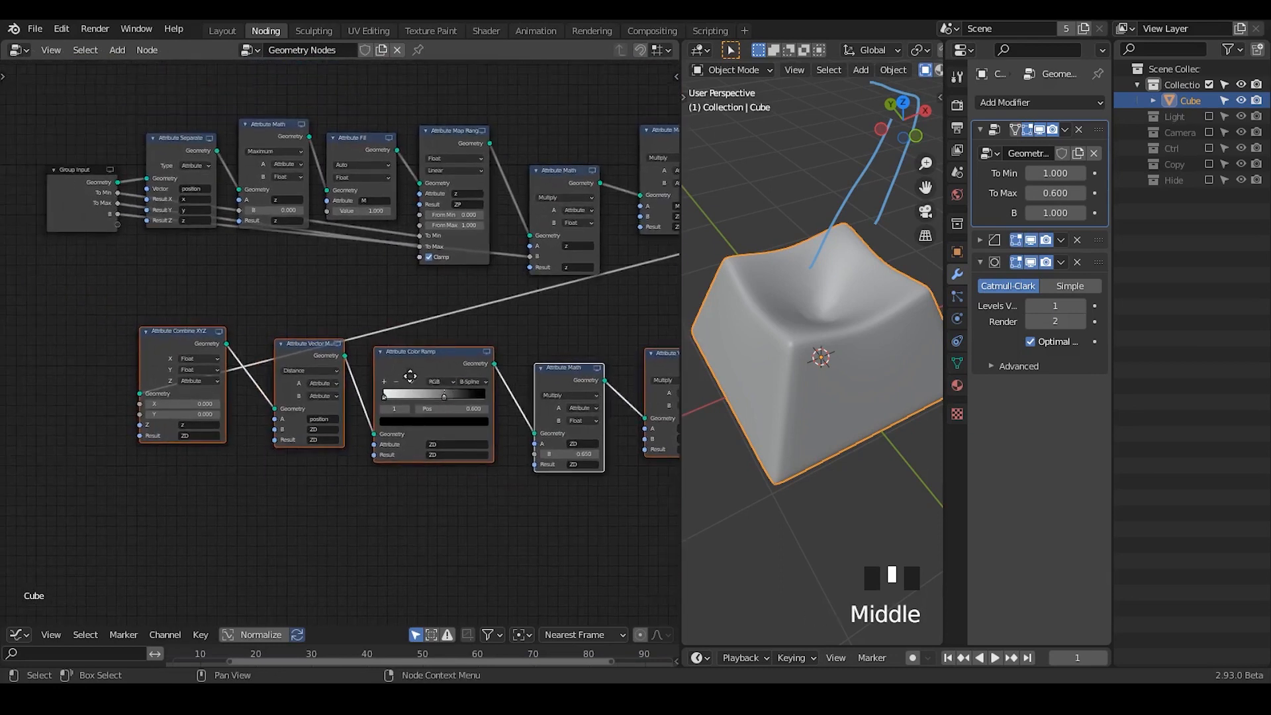
drag(535, 455, 118, 225)
- Move the Group Output node closer to the Subtract Attribute Vector Math node
middle_drag(567, 309, 202, 267)
middle_drag(308, 272, 2, 293)
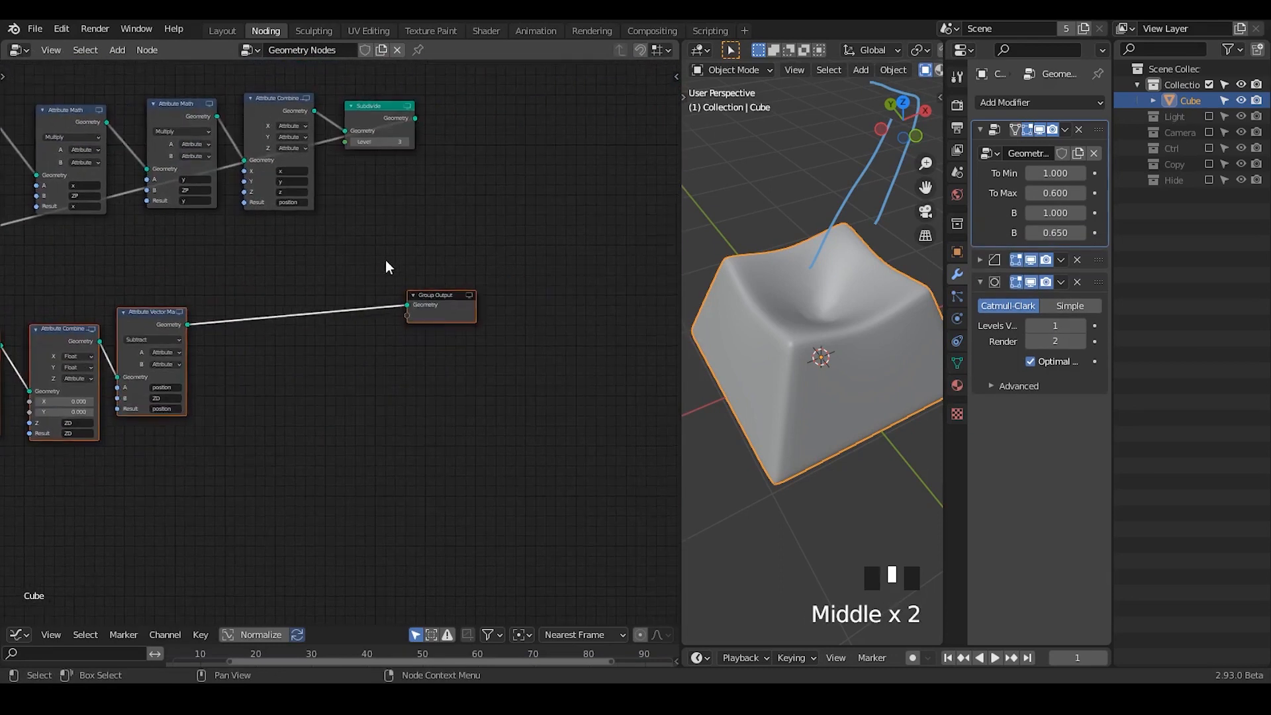
drag(431, 299, 346, 304)
click(342, 305)
- Shift the entire lower row of nodes to the right and slightly closer beneath the upper row
middle_drag(163, 333, 423, 297)
ctrl+middle_drag(405, 309, 496, 327)
drag(621, 247, 11, 389)
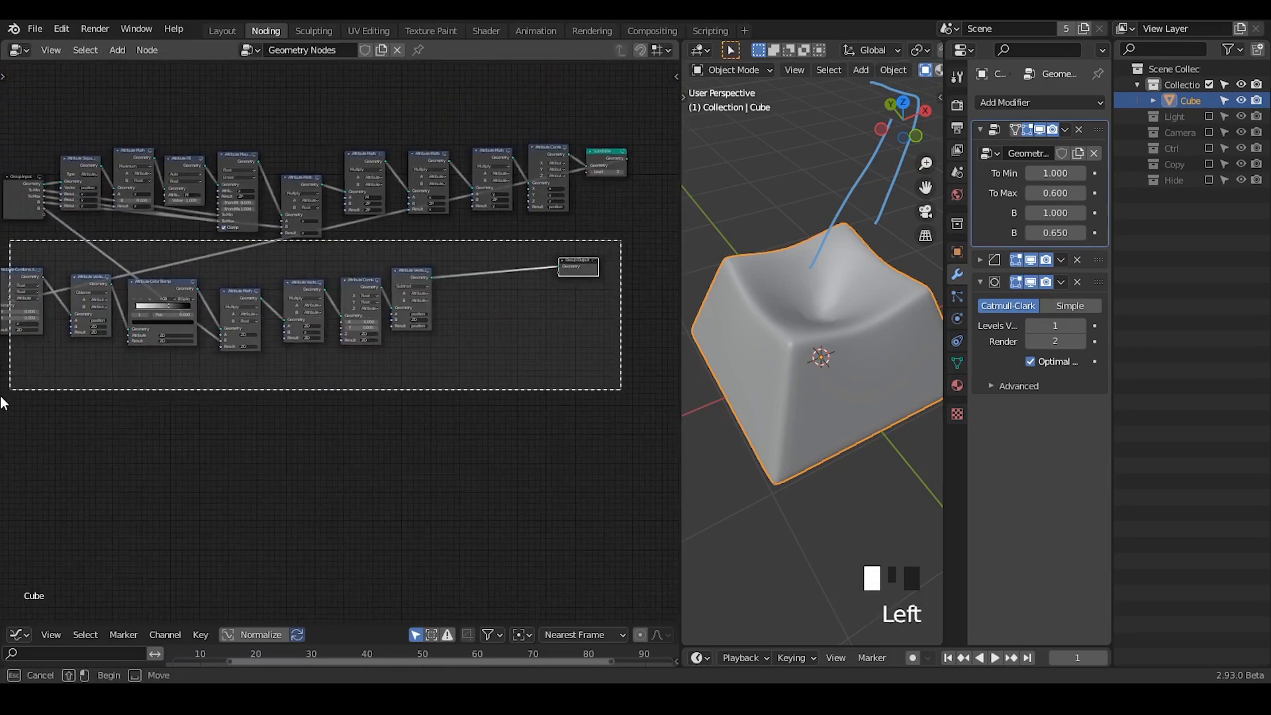
key(g)
click(99, 371)
- Spread the lower row's Attribute Combine XYZ and Distance Attribute Vector Math nodes apart to make room between them
middle_drag(335, 360, 357, 304)
middle_drag(158, 391, 478, 211)
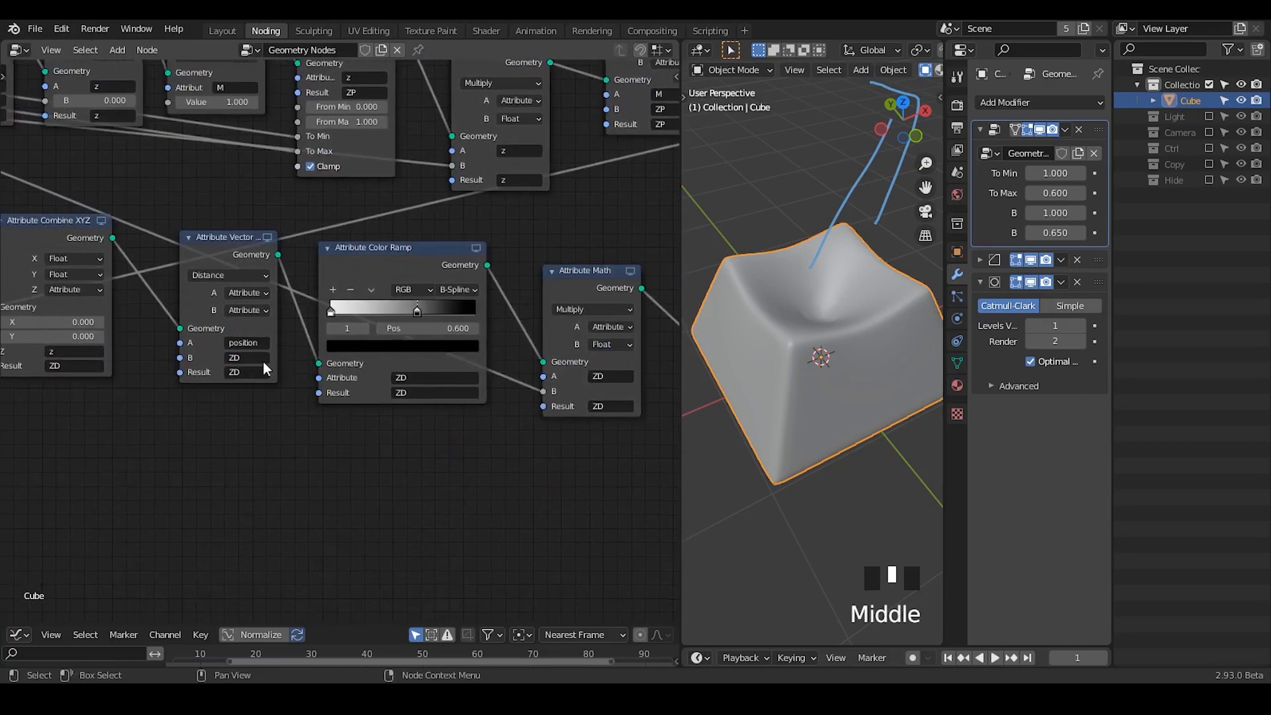
ctrl+middle_drag(267, 366, 435, 314)
drag(407, 202, 351, 256)
drag(193, 199, 110, 214)
drag(404, 263, 448, 254)
- Duplicate the Distance Attribute Vector Math node and insert the copy between Attribute Combine XYZ and the original
key(shift+d)
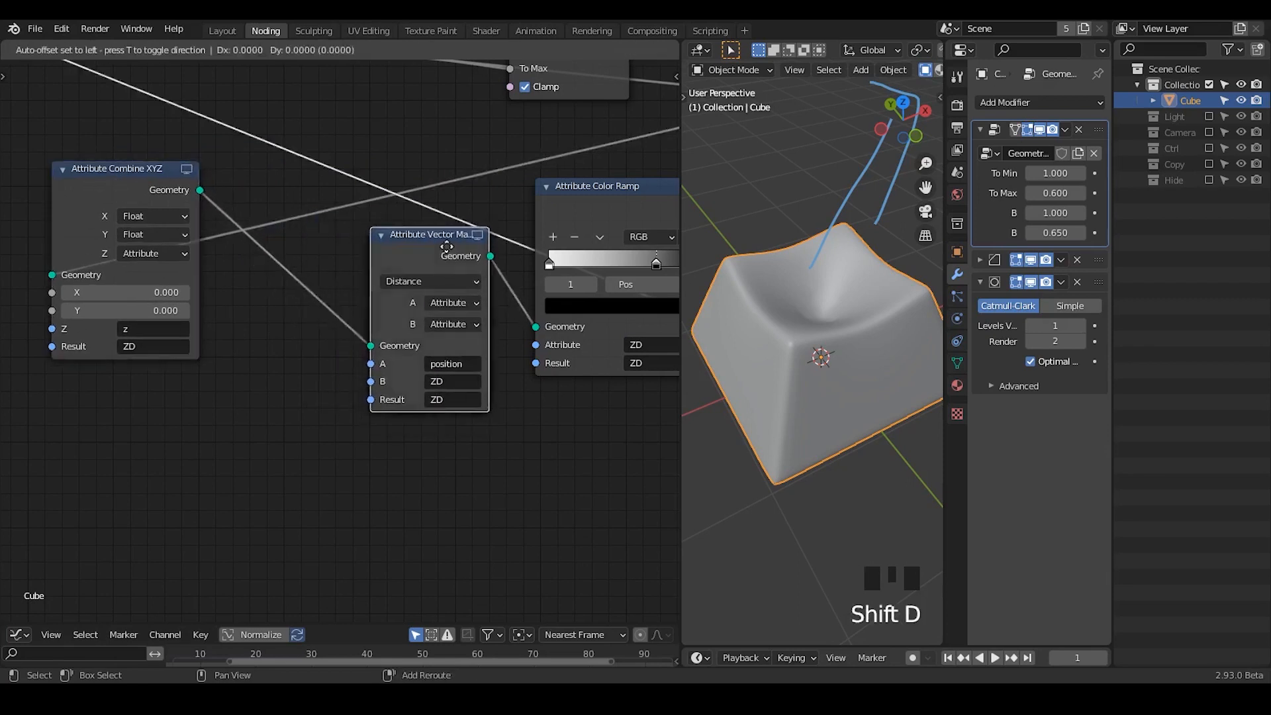
click(329, 257)
middle_drag(261, 306, 374, 289)
- Set the duplicated Attribute Vector Math node to Multiply, with B as a Vector and P as the result
click(361, 276)
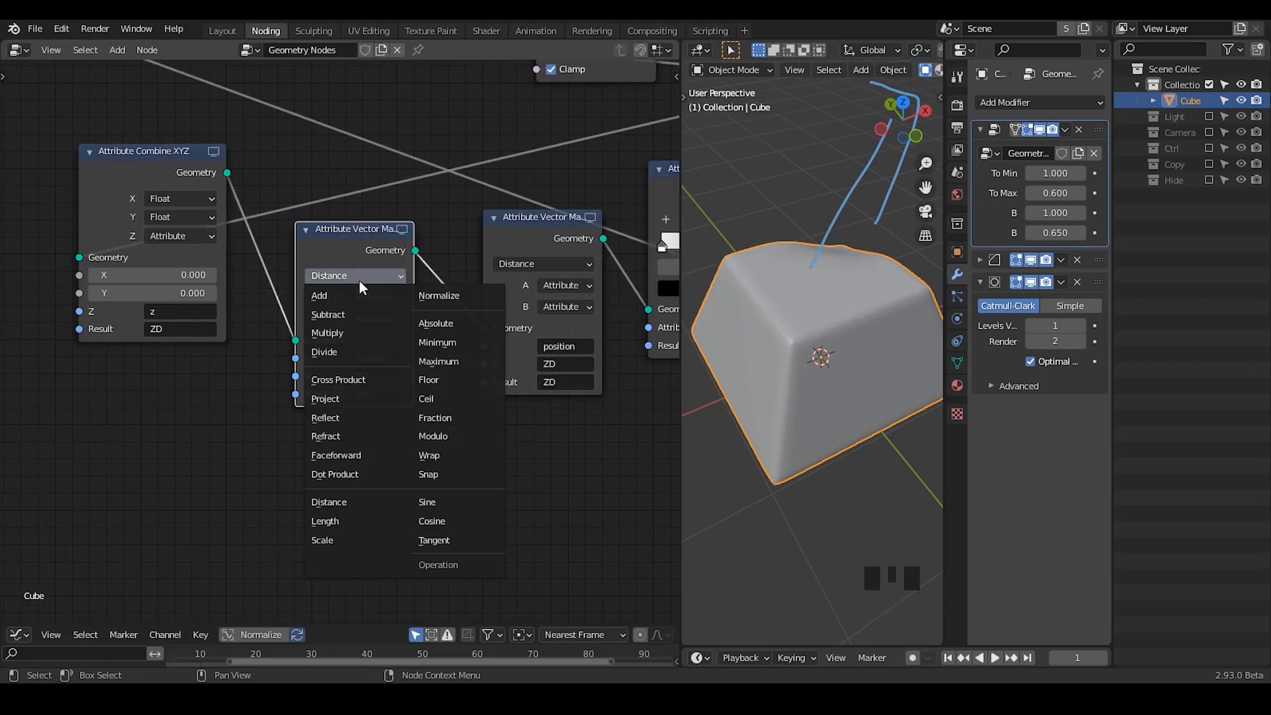
click(375, 335)
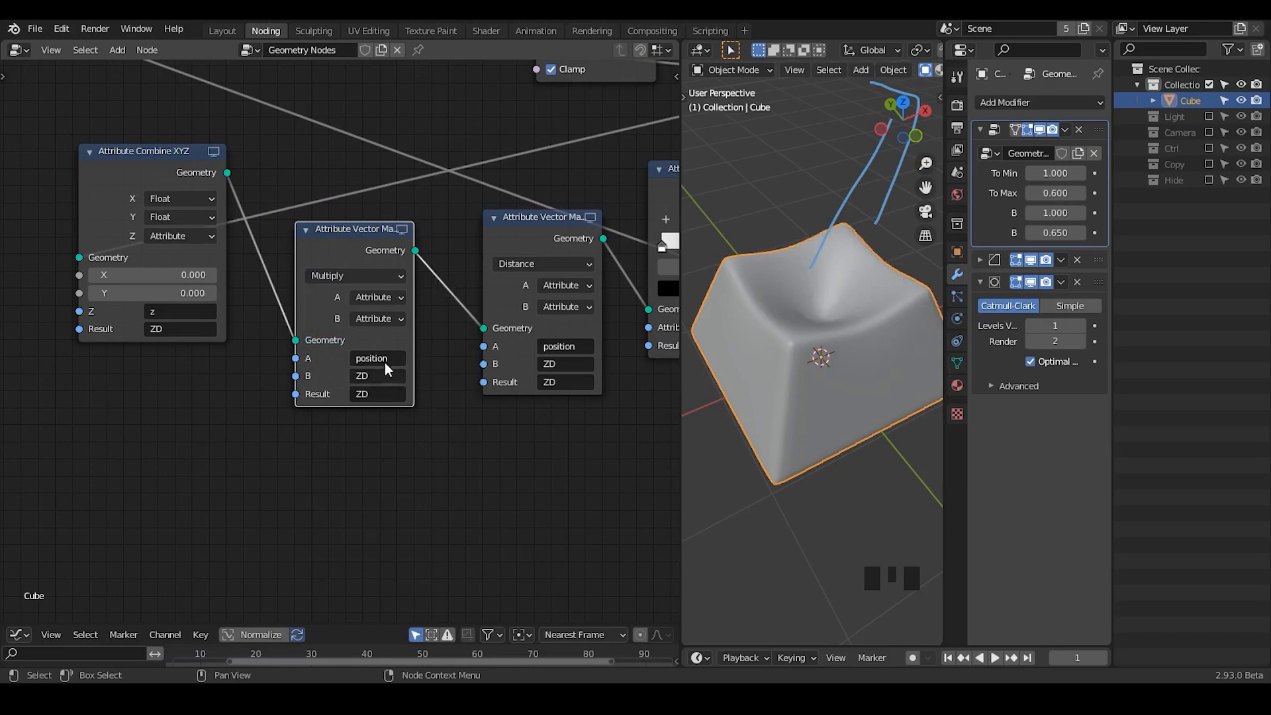
click(388, 319)
click(385, 358)
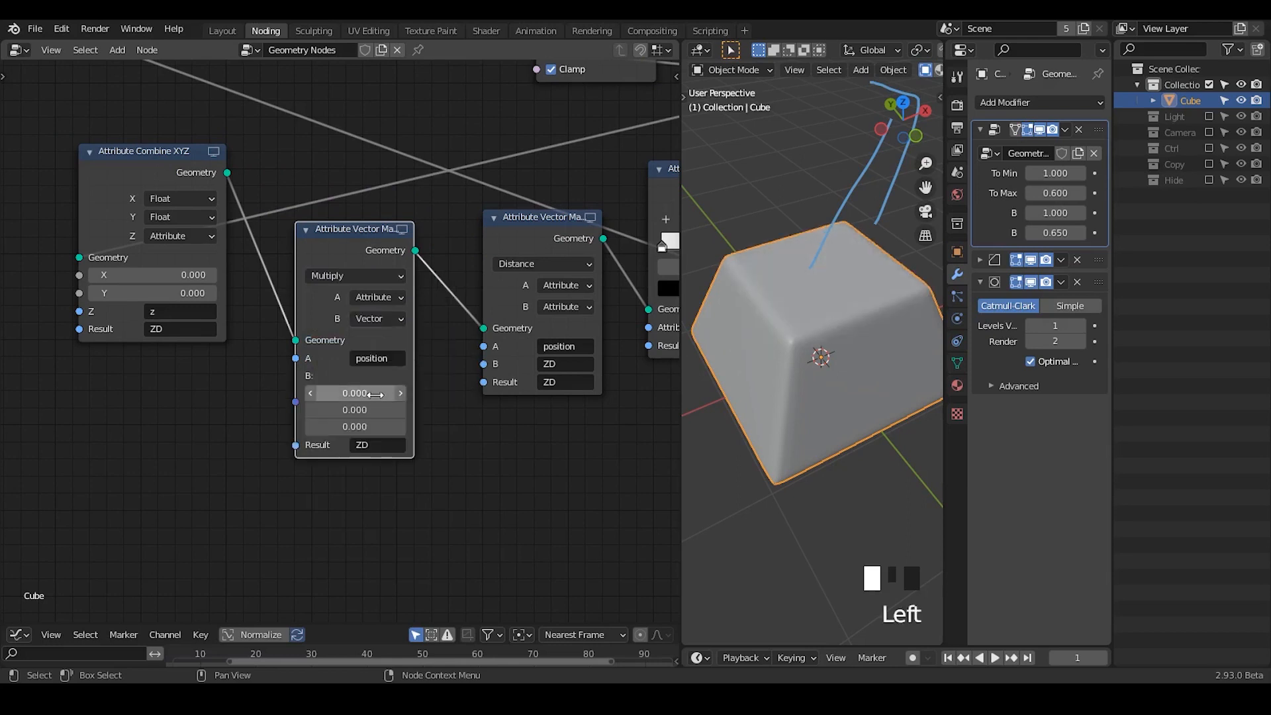
click(369, 446)
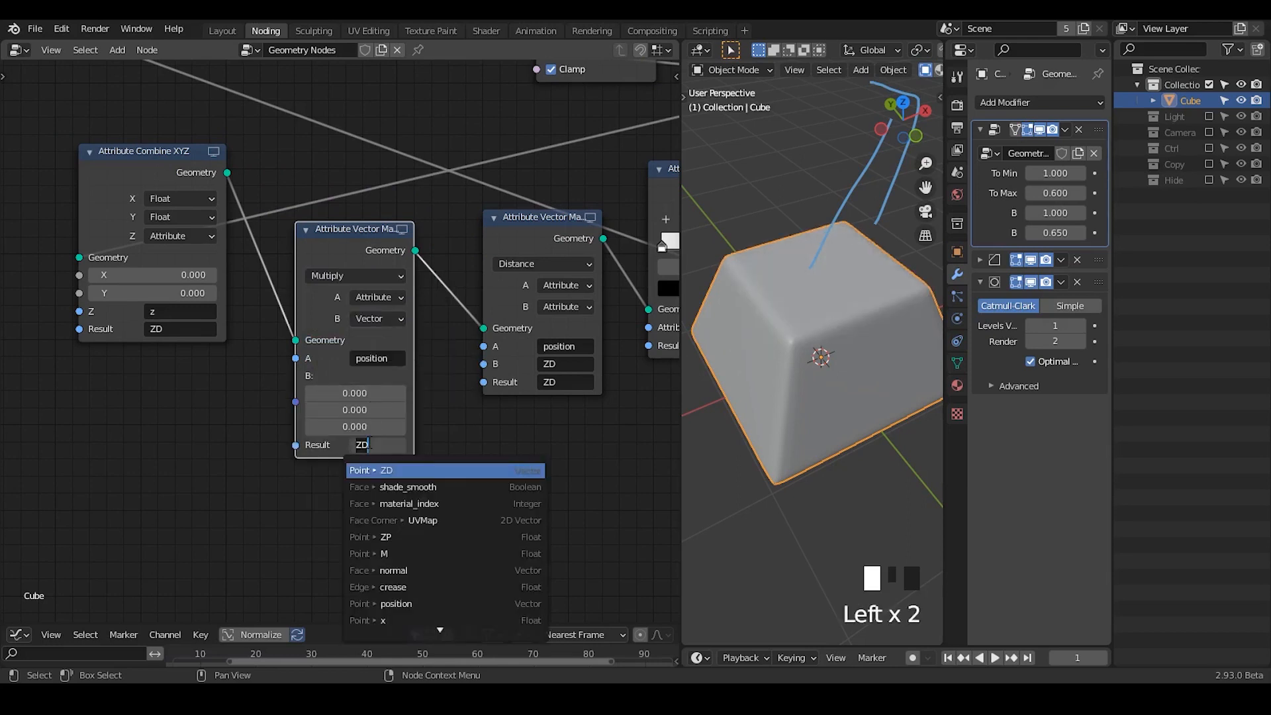
text(P)
key(Return)
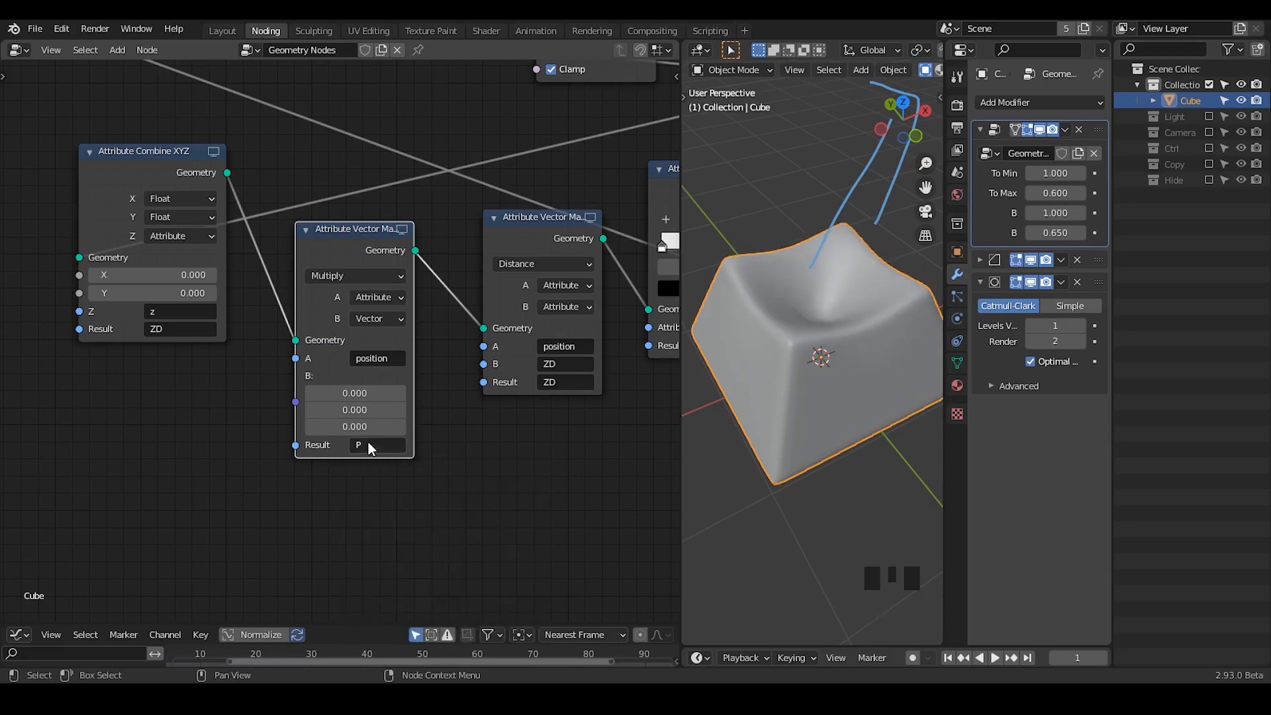
- Set input A of the Distance Attribute Vector Math node to attribute P
click(583, 351)
text(P)
key(Return)
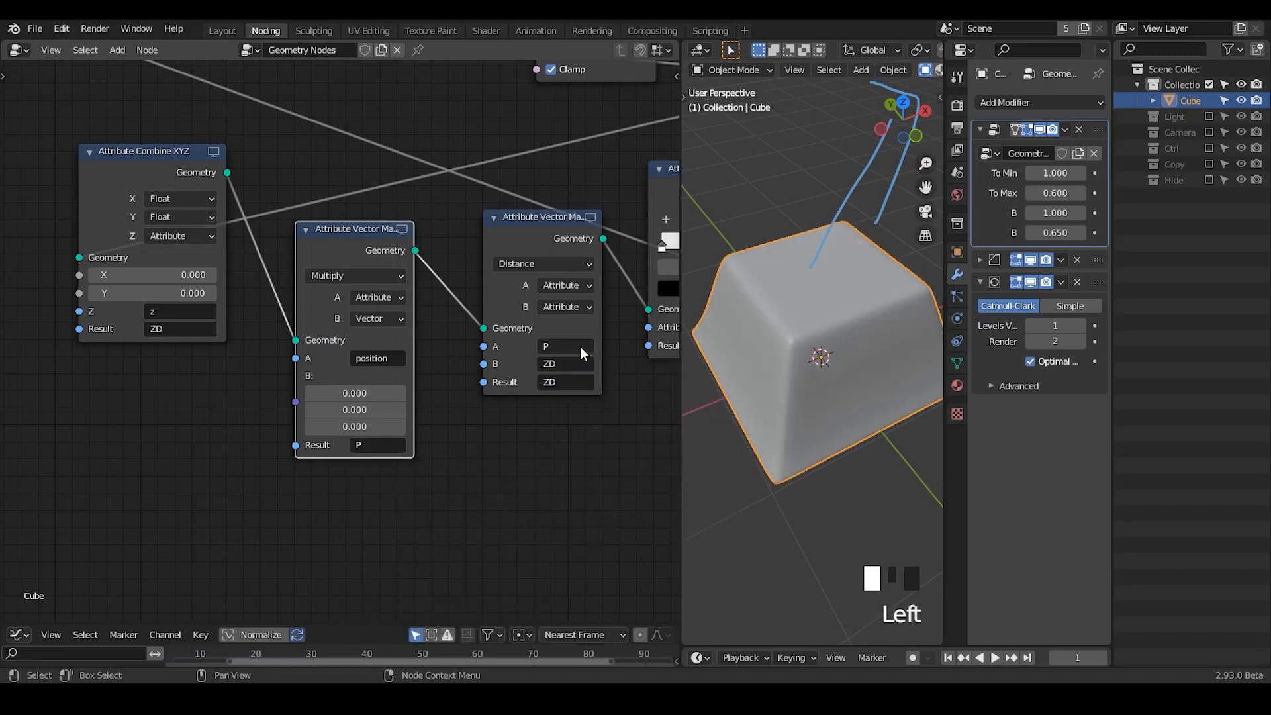
- Turn off viewport and render display for the Subdivision modifier and the collapsed modifier above it
middle_drag(829, 353, 922, 326)
click(1041, 284)
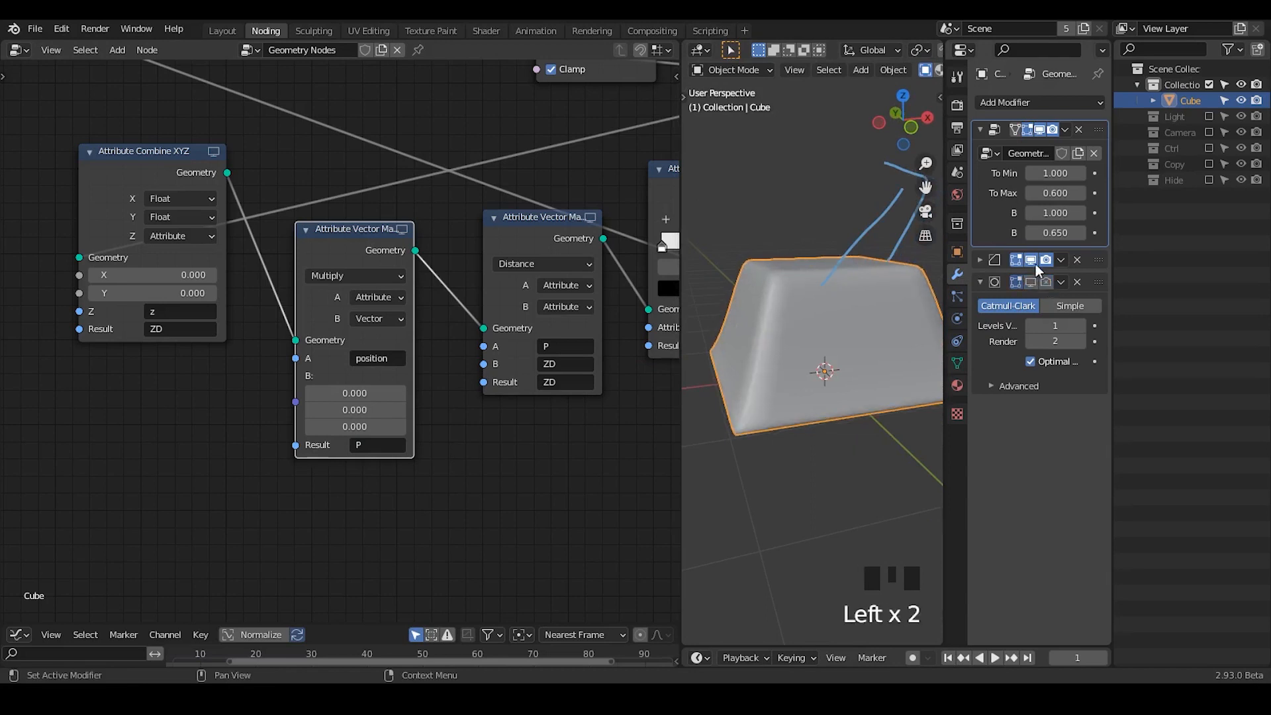
click(1033, 261)
click(1047, 261)
middle_drag(832, 349, 797, 346)
- Set the B vector of the Multiply Attribute Vector Math node to 1.2, 1.2, 1
click(434, 426)
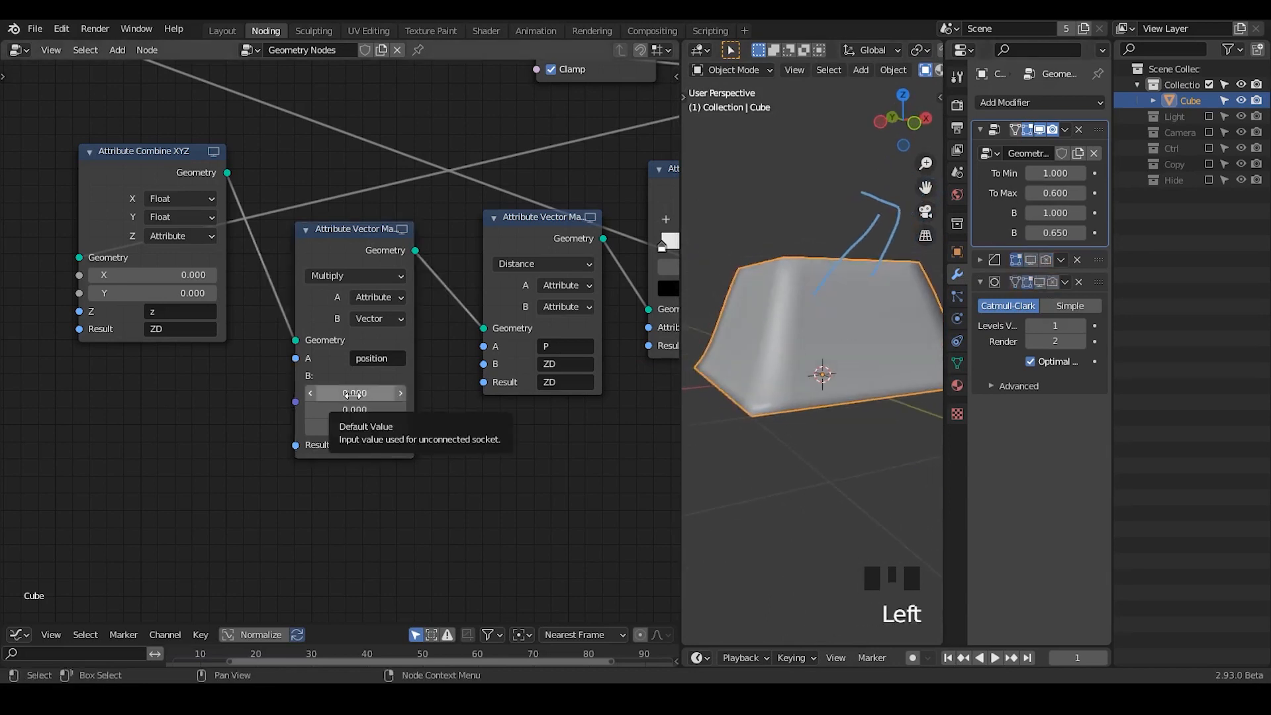
drag(373, 402, 411, 402)
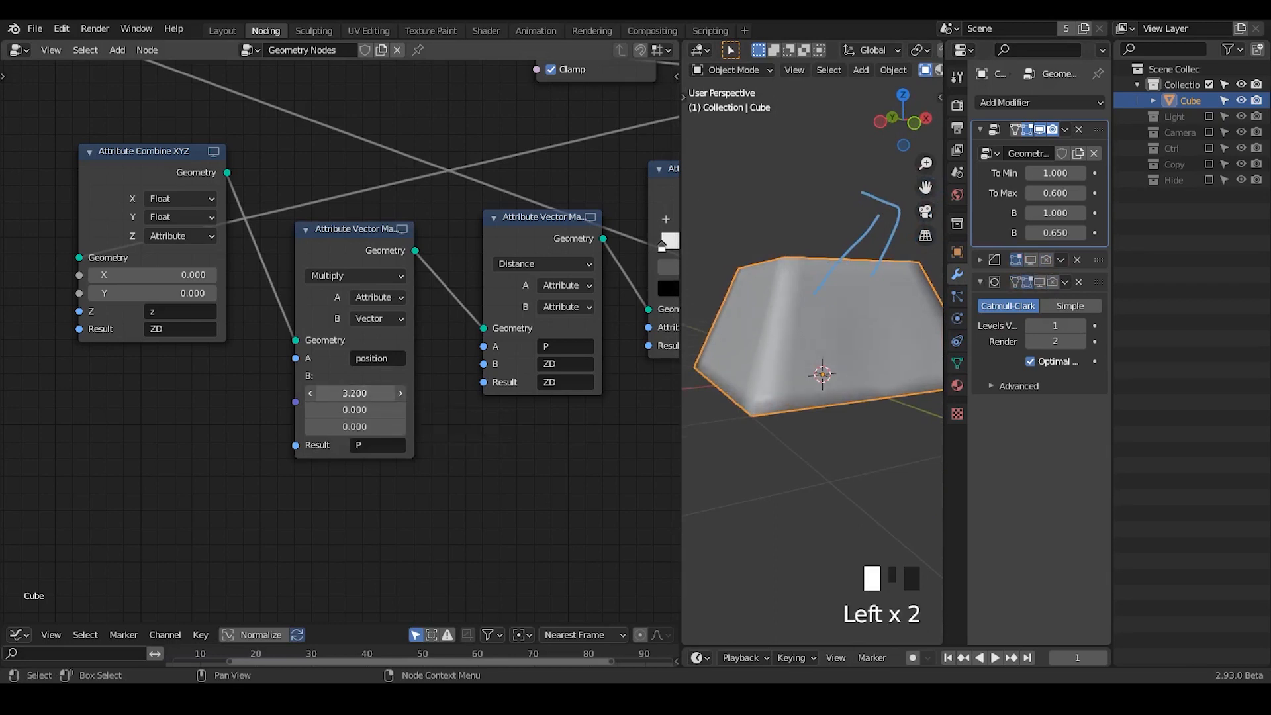
middle_drag(772, 332, 766, 388)
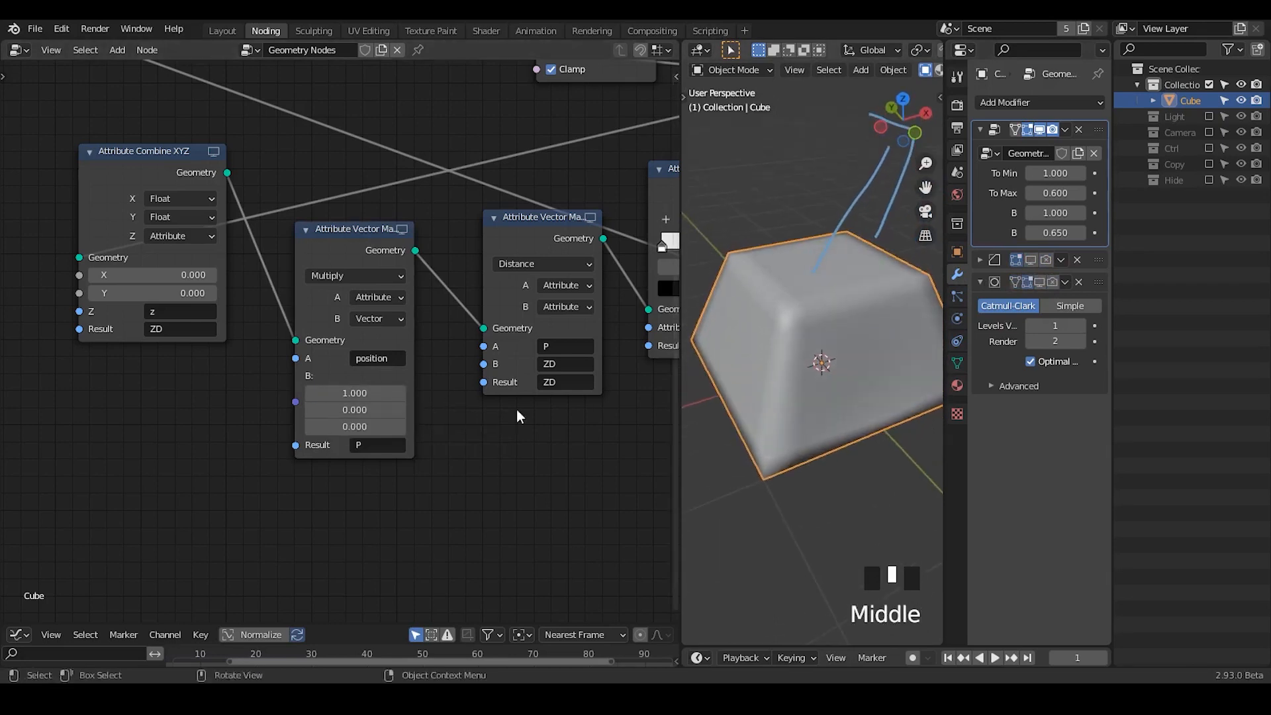
click(356, 410)
text(1)
click(446, 412)
click(362, 427)
text(1)
click(443, 428)
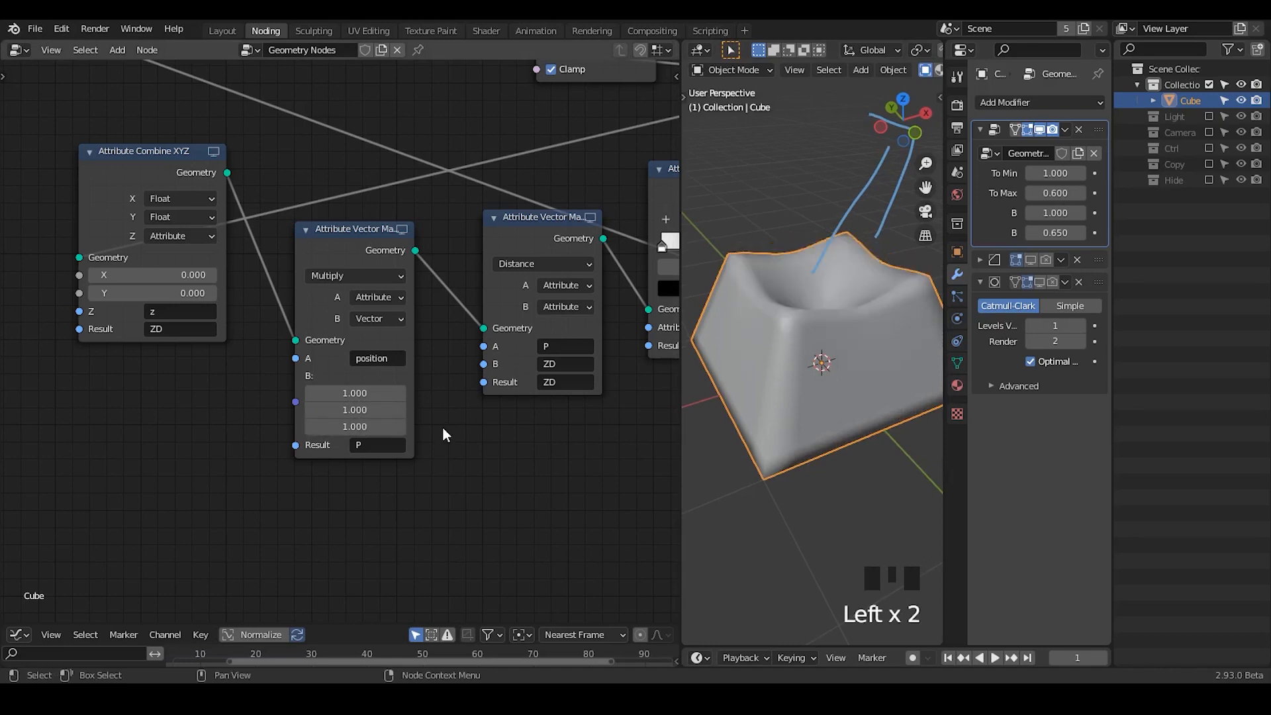
mouse_move(355, 395)
mouse_down()
mouse_move(382, 400)
mouse_move(329, 400)
mouse_move(364, 400)
mouse_up()
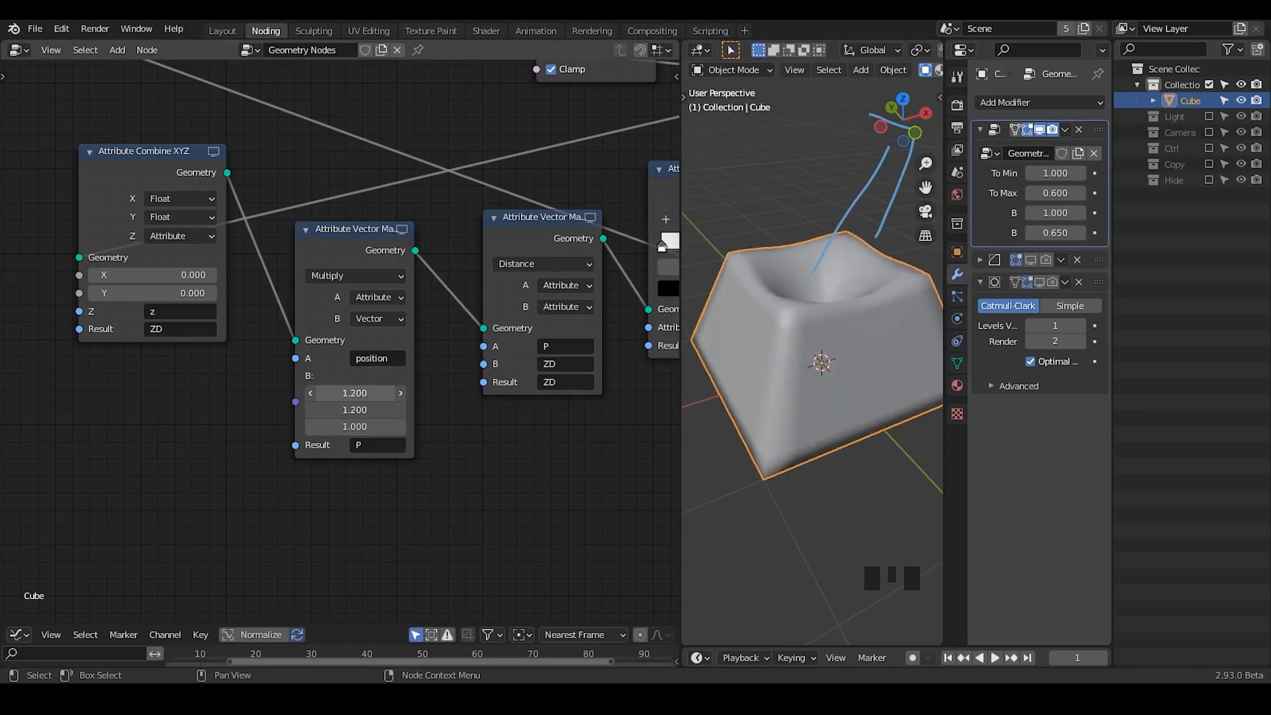
- Move the Attribute Color Ramp, Multiply Attribute Vector Math and lower Attribute Combine XYZ nodes upward to free space in the lower row
middle_drag(430, 415, 273, 412)
drag(559, 202, 567, 168)
middle_drag(277, 340, 438, 367)
drag(386, 277, 409, 225)
middle_drag(336, 363, 515, 446)
drag(331, 278, 310, 238)
- Add a Combine XYZ node below the lower Attribute Combine XYZ node
key(ctrl+a)
text(com)
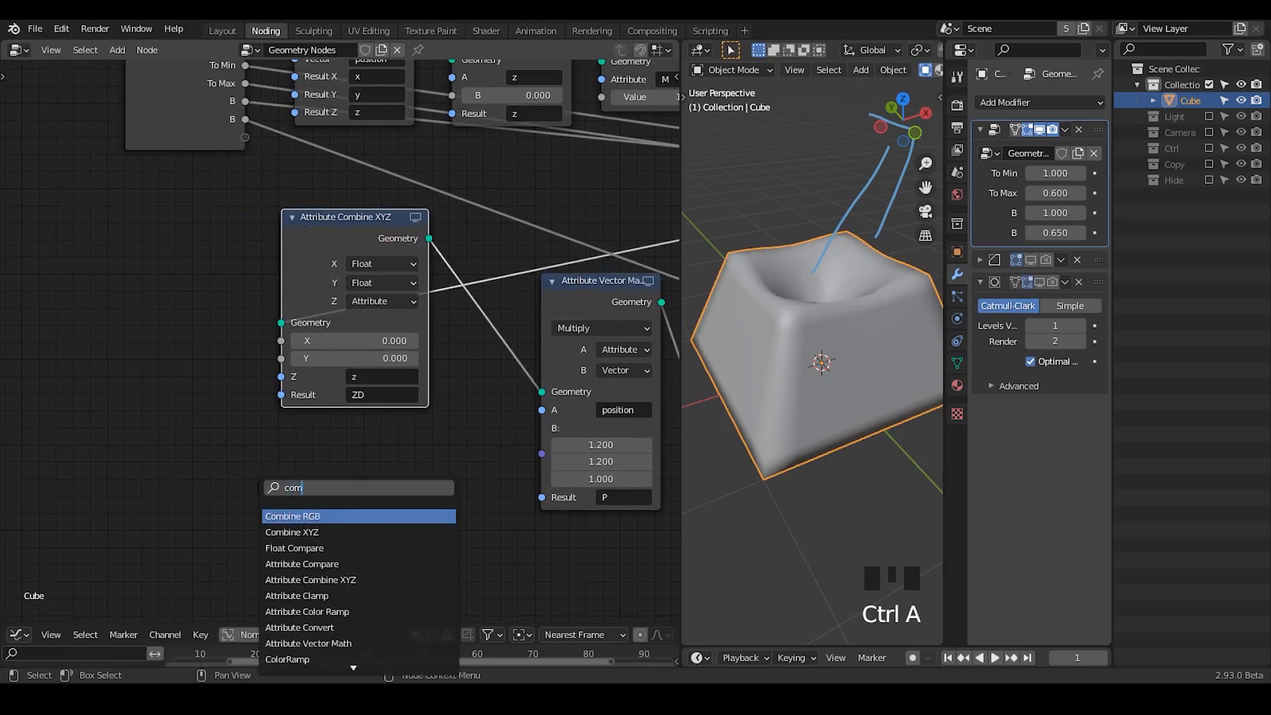
text(bine x)
key(Return)
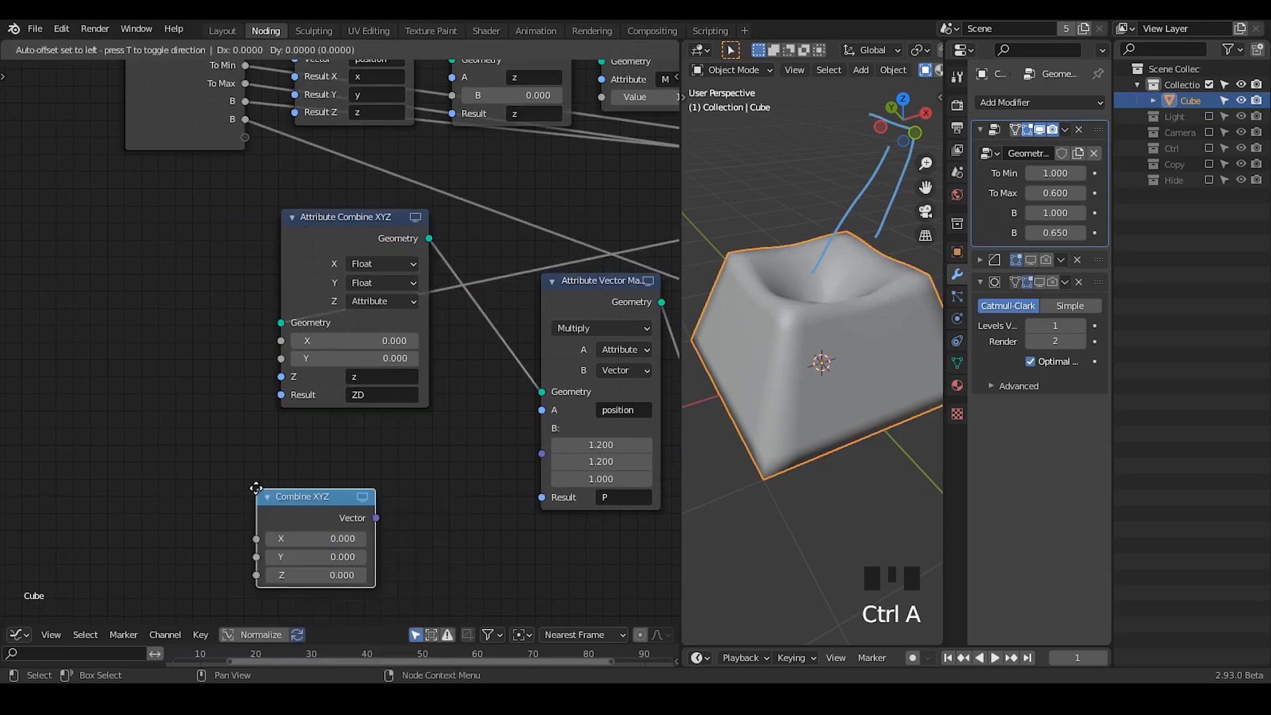
click(333, 448)
- Feed the Multiply node's B from the Combine XYZ vector, with X and Y sharing one new group input and Z set to 1
drag(331, 493, 245, 137)
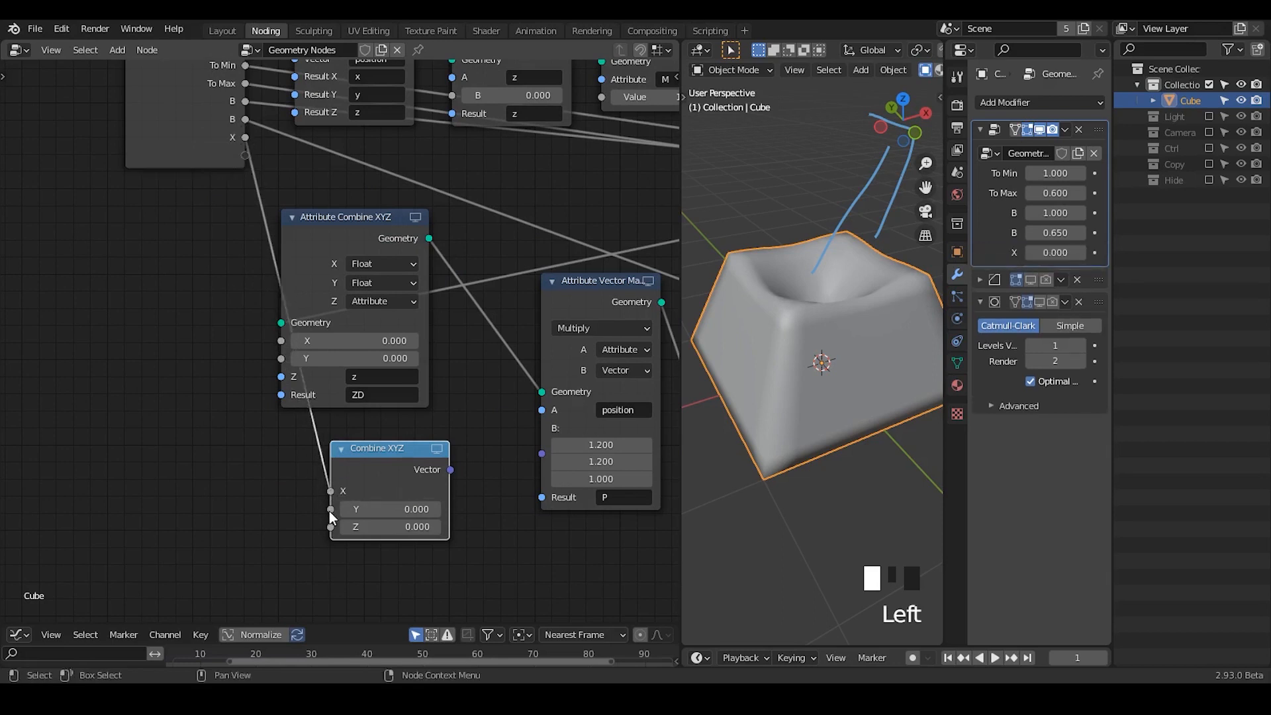
drag(331, 509, 245, 137)
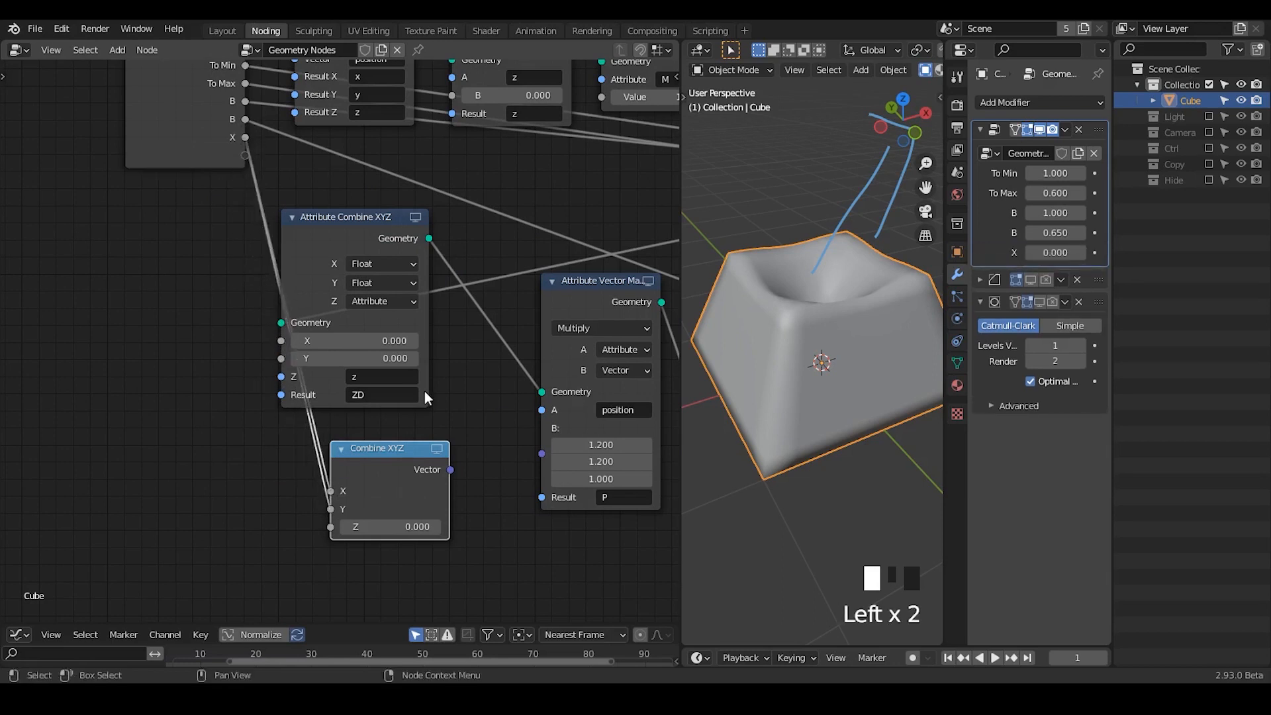
drag(449, 471, 541, 473)
drag(451, 470, 541, 455)
- Collapse the lower Attribute Combine XYZ node, move it closer to the Multiply node and place Combine XYZ just beneath it
click(292, 217)
drag(329, 216, 397, 266)
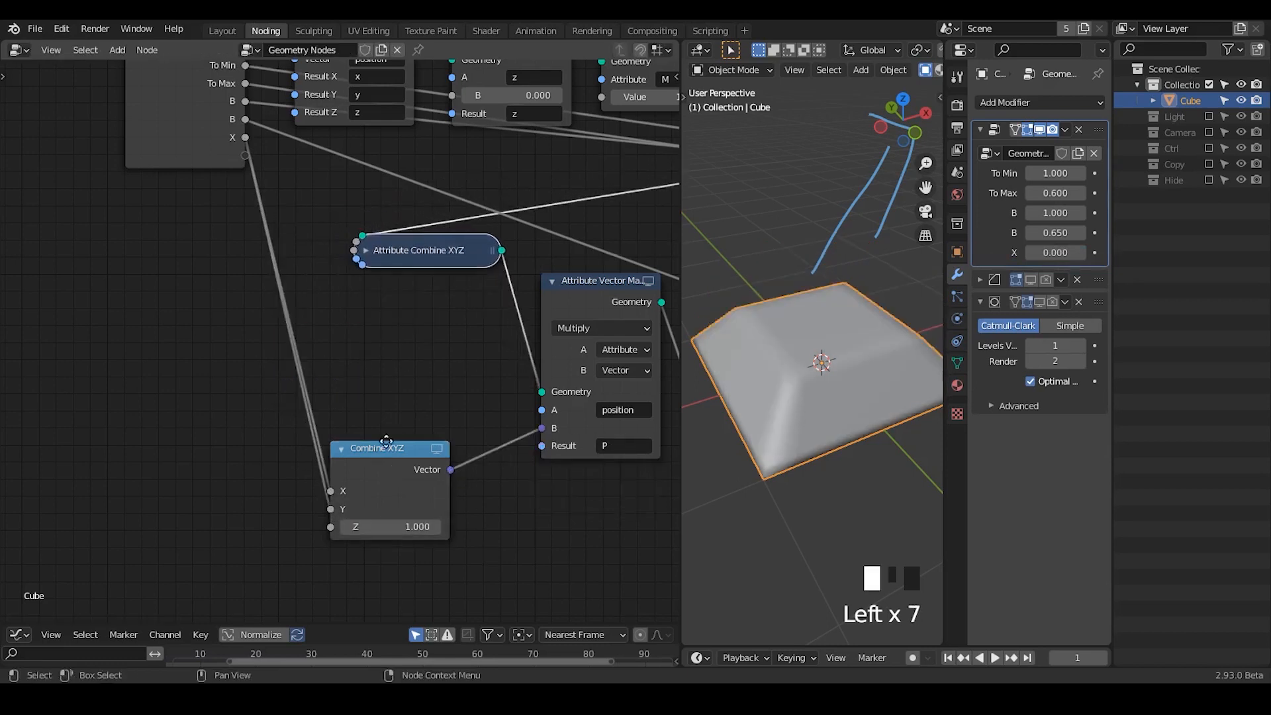
drag(386, 441, 374, 318)
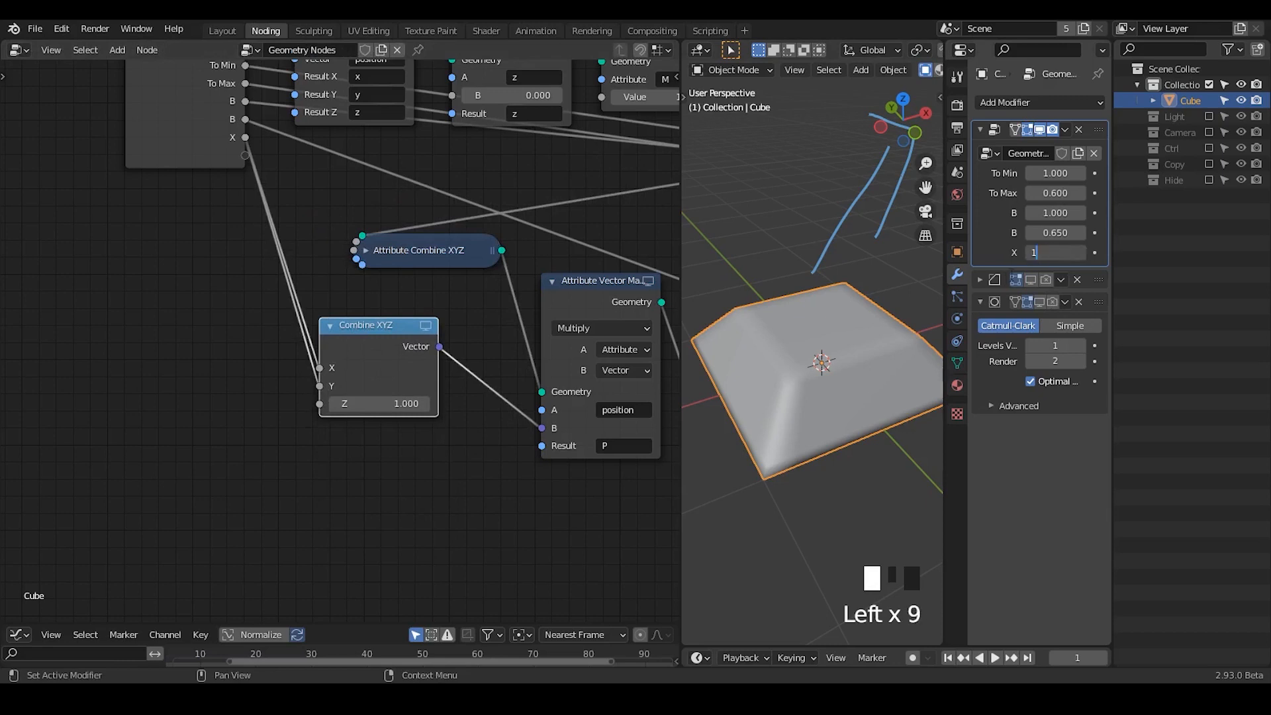
- Set the modifier's X parameter to 1.2 and move the Attribute Color Ramp's black stop to position 1
click(1058, 475)
drag(1055, 252, 1019, 252)
middle_drag(464, 269, 94, 252)
middle_drag(387, 251, 189, 209)
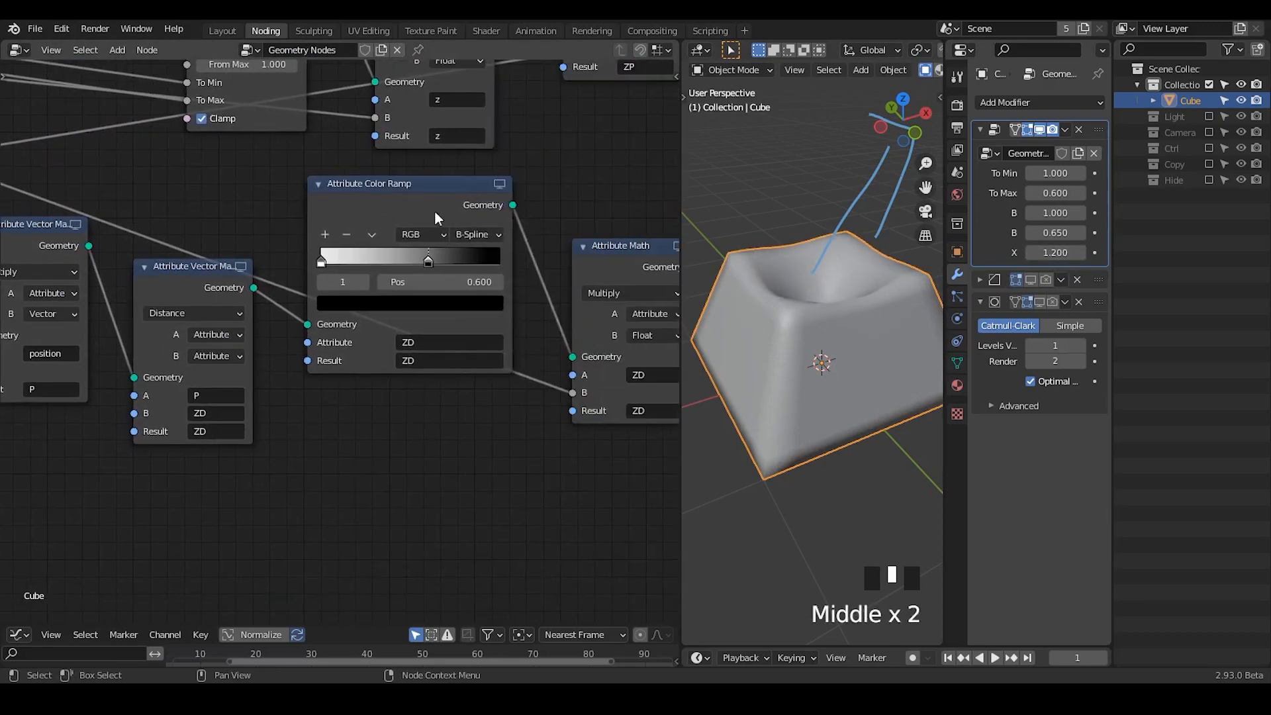
drag(430, 272, 472, 261)
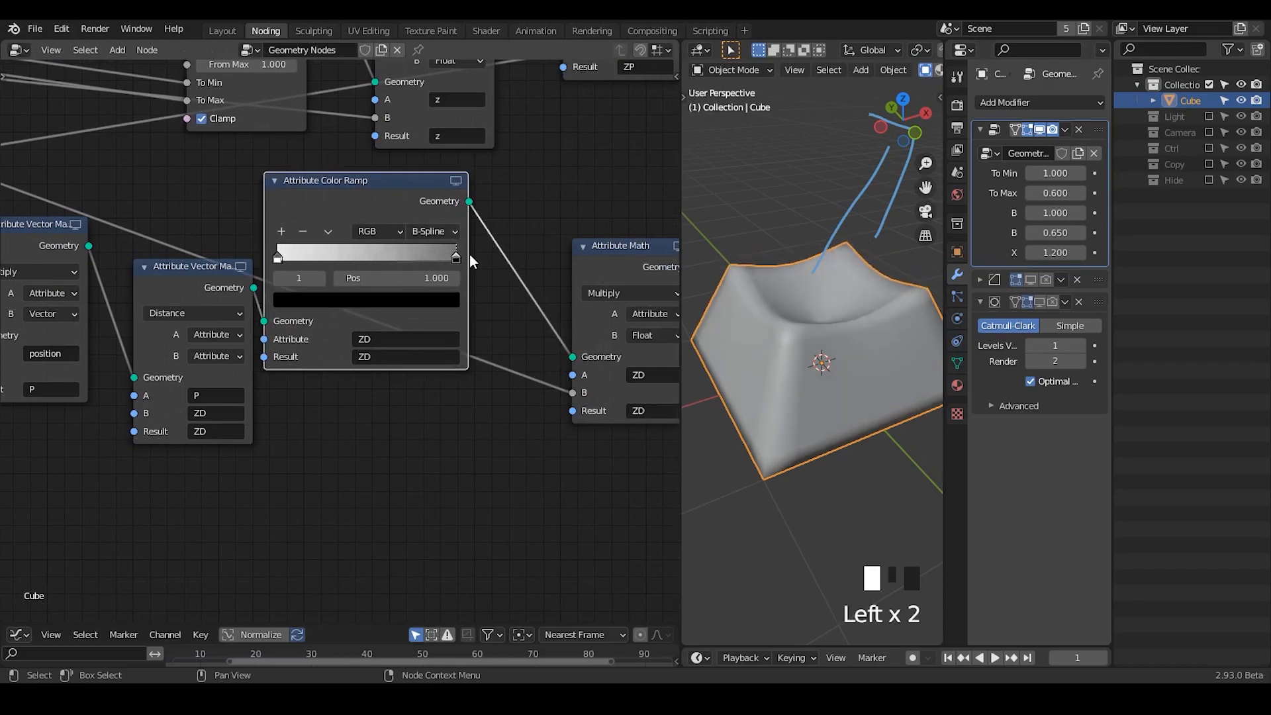
drag(397, 209, 447, 210)
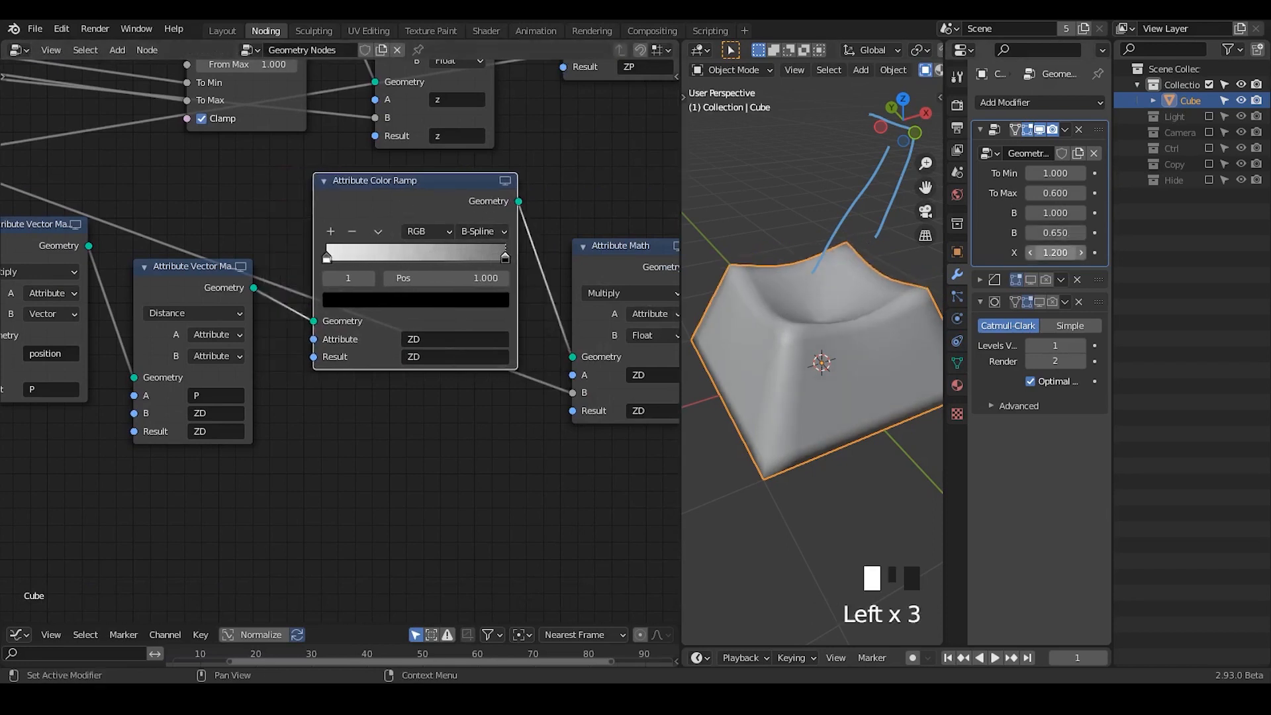
- Set the modifier's X parameter to 1.73 to narrow the dish in the keycap's top
drag(1055, 252, 1106, 252)
mouse_move(1056, 252)
mouse_down()
mouse_move(1023, 252)
mouse_move(1061, 249)
mouse_up()
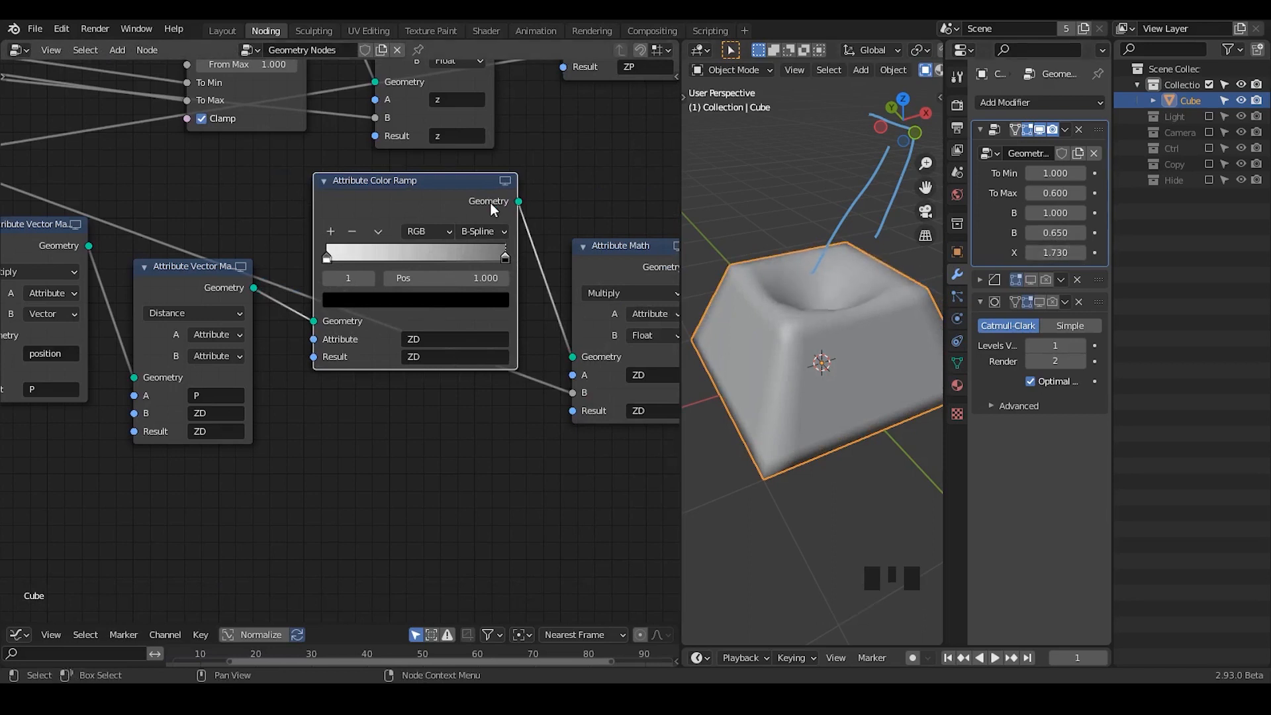
middle_drag(858, 347, 859, 293)
- Try Constant, Ease, Cardinal and Linear interpolation on the Attribute Color Ramp and return it to B-Spline
click(496, 233)
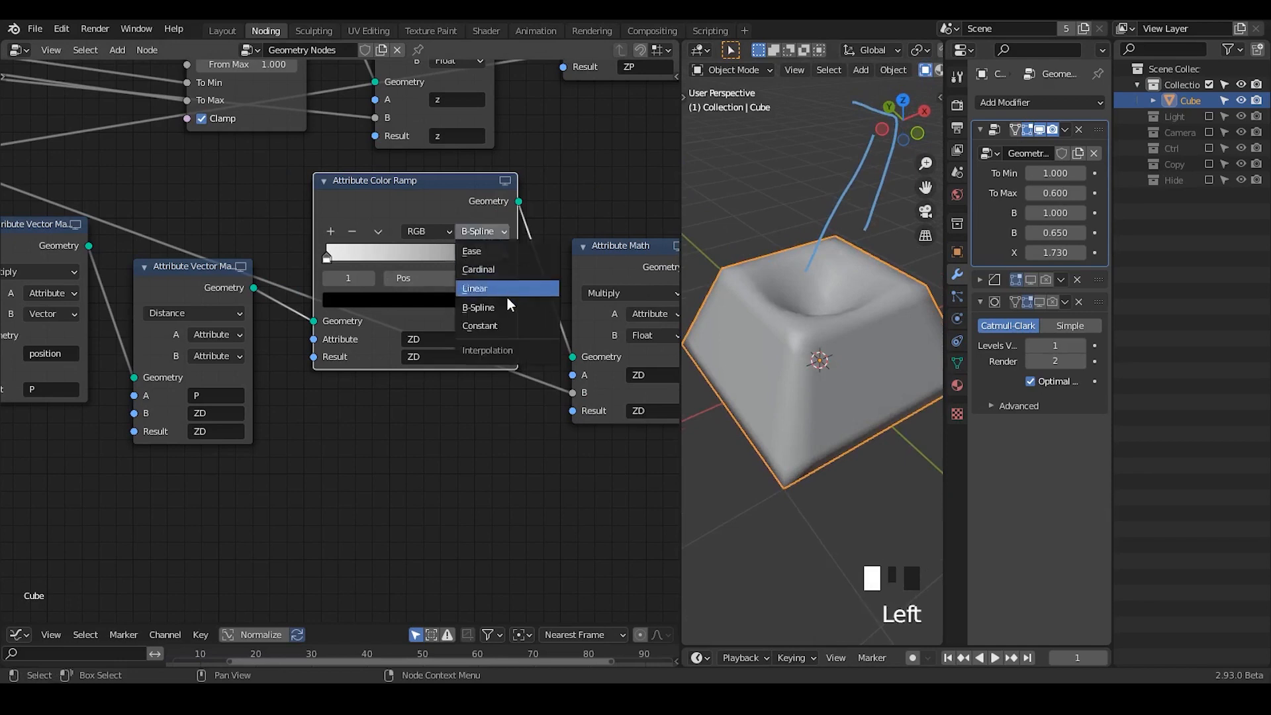
click(508, 327)
click(493, 233)
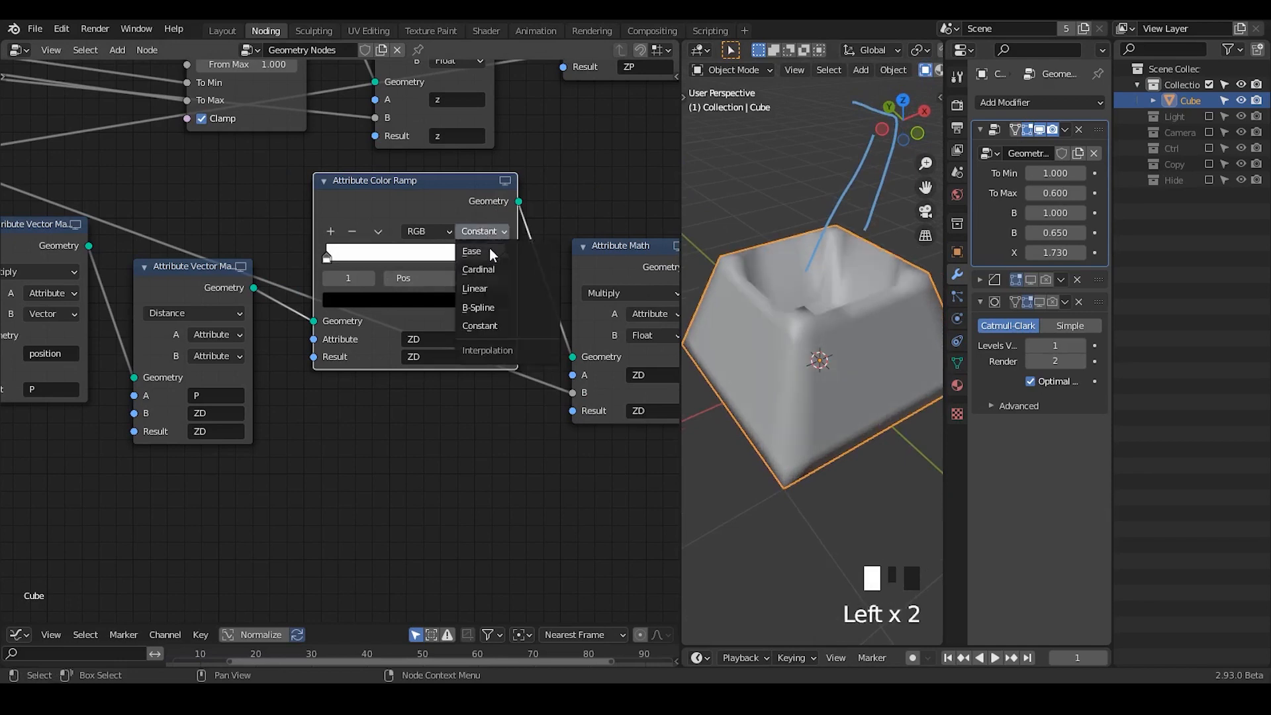
click(493, 251)
click(496, 231)
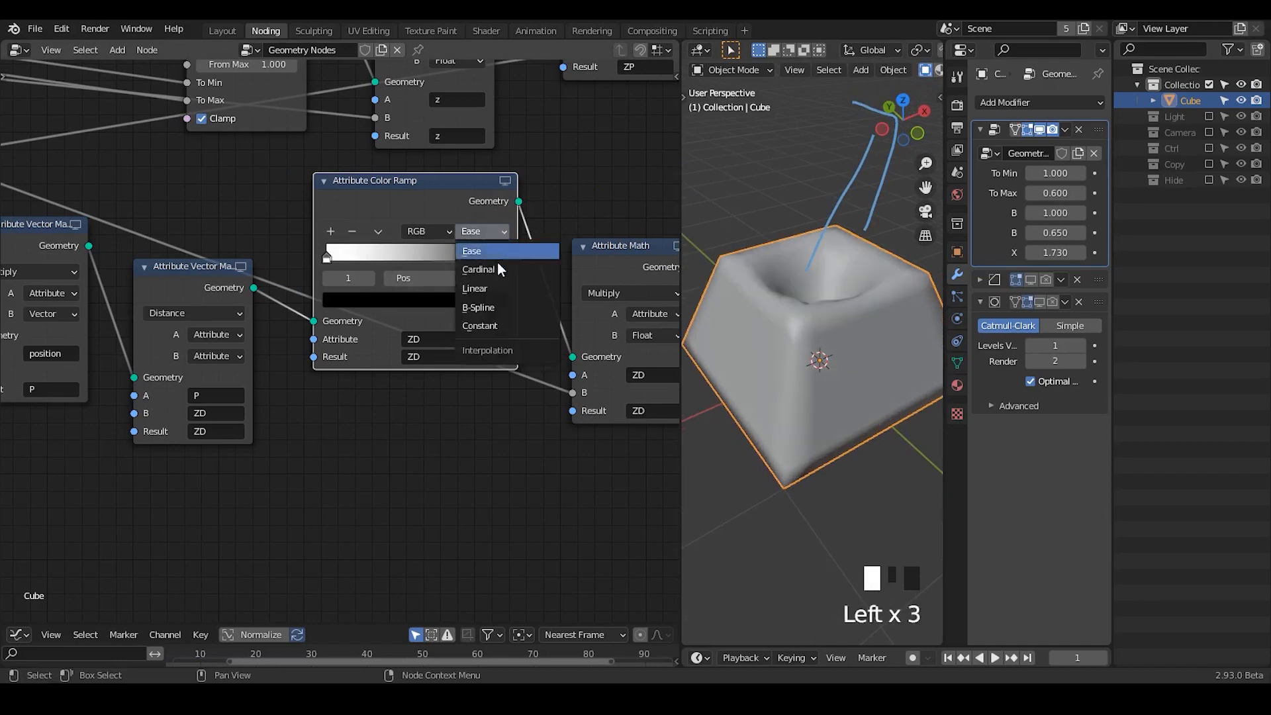
click(499, 270)
click(491, 231)
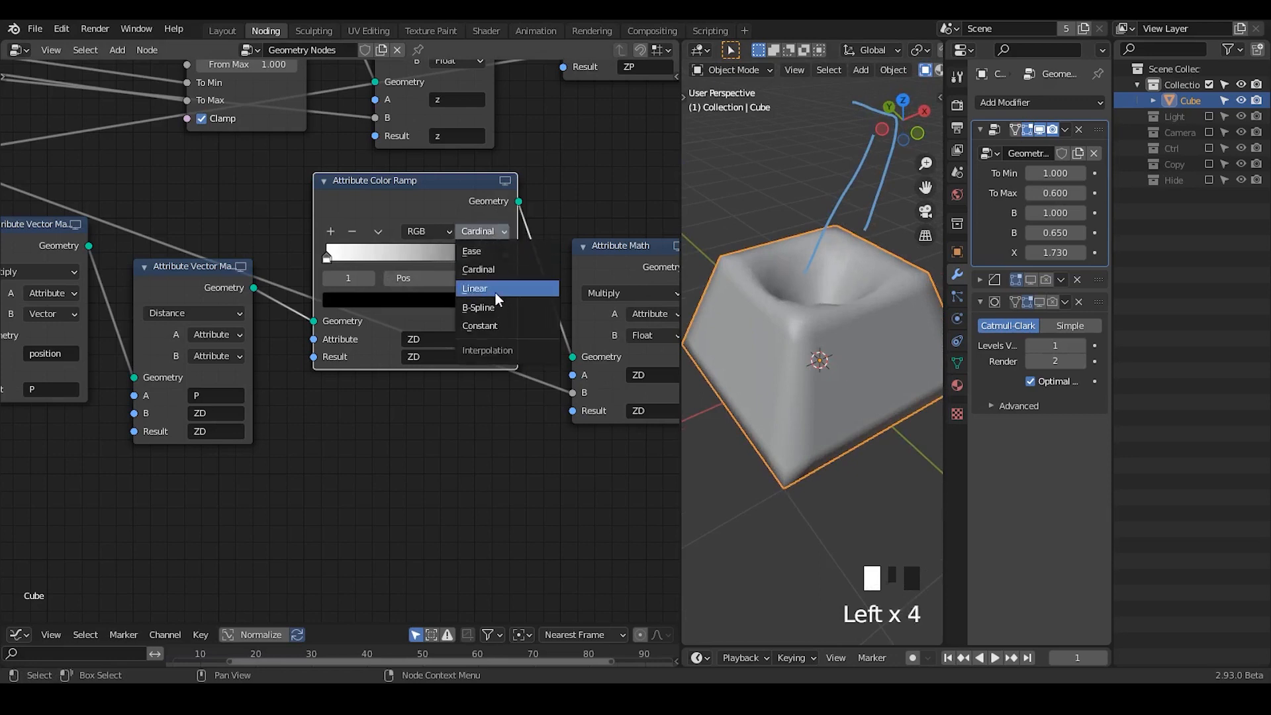
click(487, 289)
drag(480, 236, 490, 309)
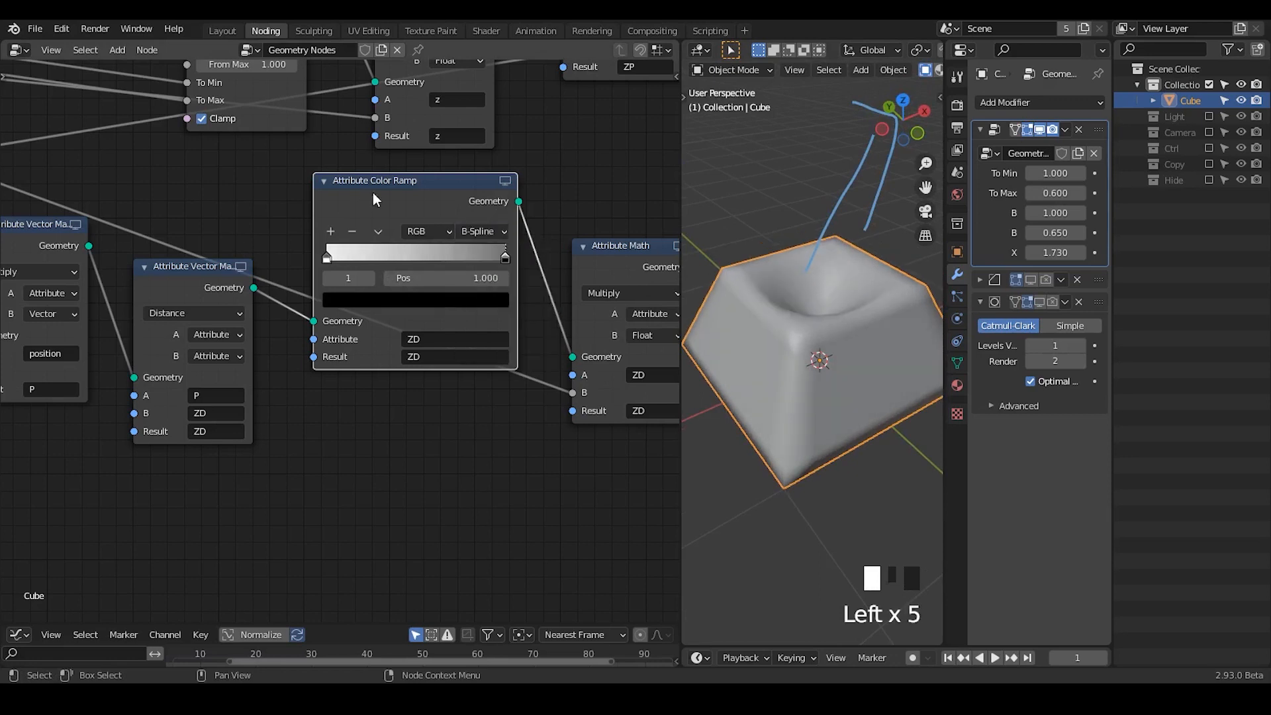
mouse_move(381, 202)
mouse_down()
mouse_move(368, 233)
mouse_move(382, 201)
mouse_up()
- Move Group Output close to the Subtract Attribute Vector Math node and lower the Subdivide node
middle_drag(532, 210, 153, 276)
middle_drag(397, 230, 236, 237)
middle_drag(376, 275, 57, 378)
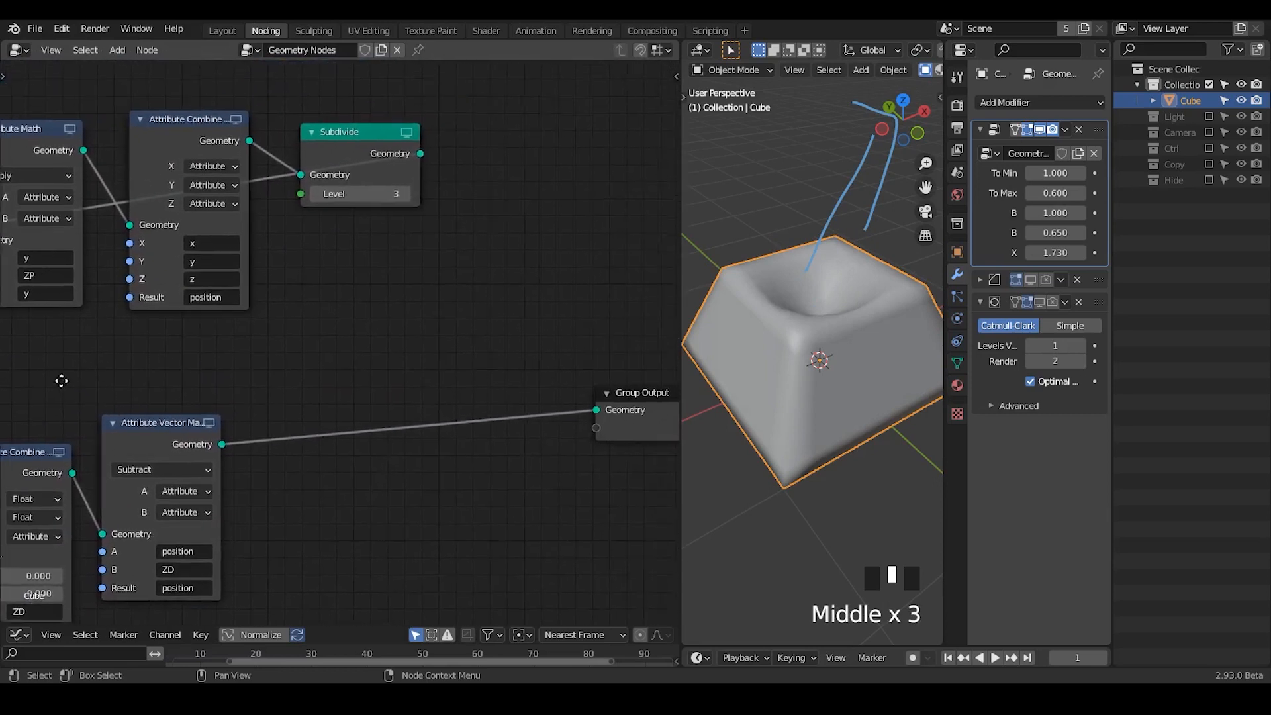
drag(636, 407, 352, 435)
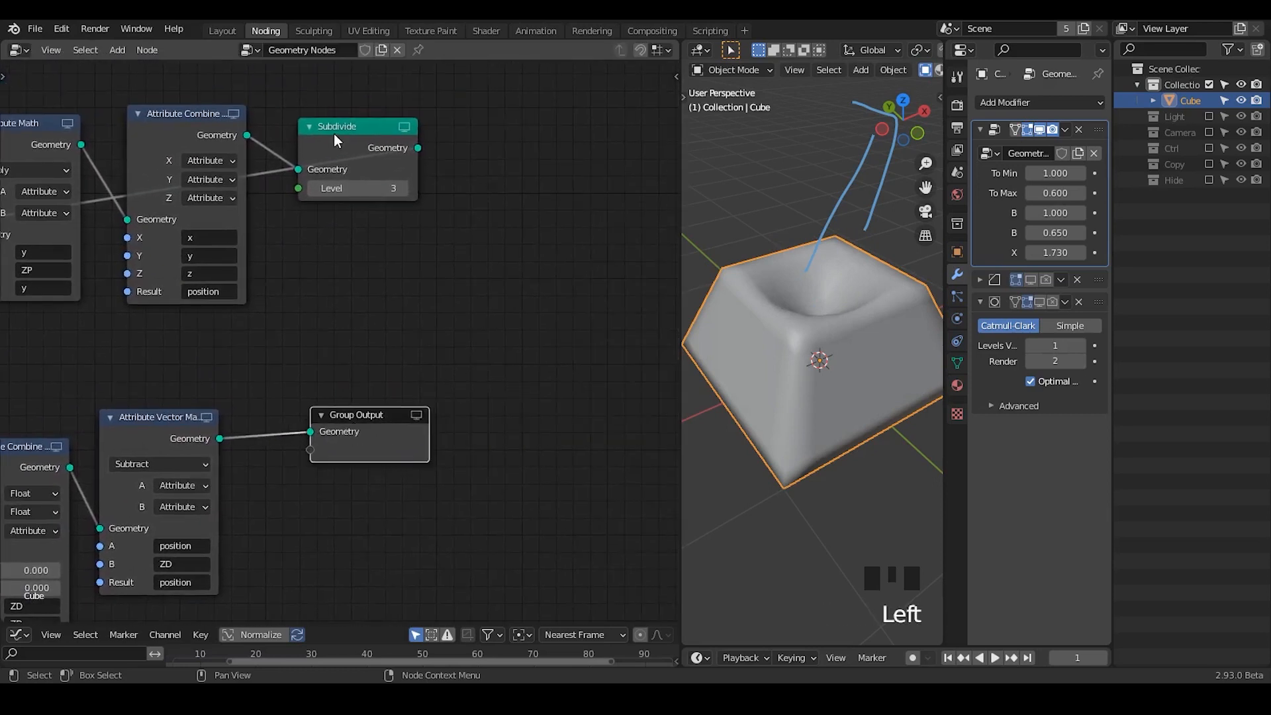
drag(329, 136, 333, 207)
- Move the Combine XYZ node and the collapsed Attribute Combine XYZ node down, keeping them stacked at the start of the lower row
middle_drag(116, 306, 559, 247)
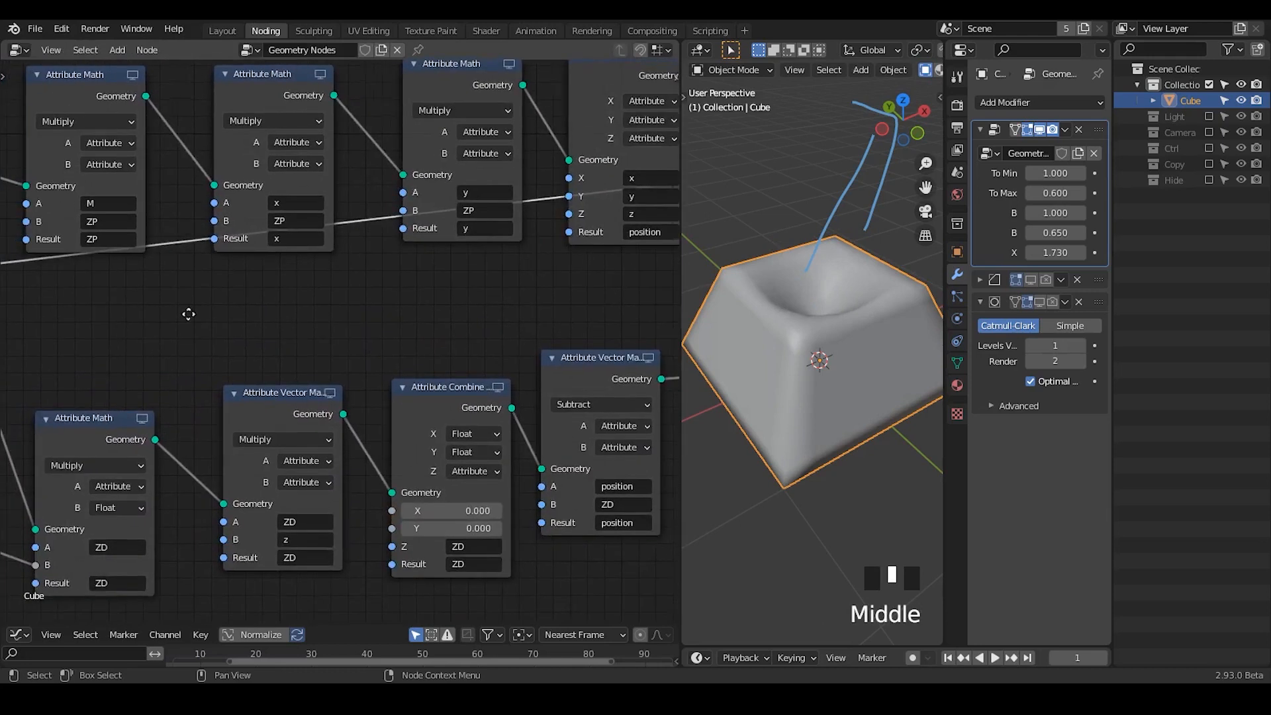
middle_drag(190, 316, 536, 264)
middle_drag(270, 270, 636, 275)
middle_drag(127, 279, 132, 317)
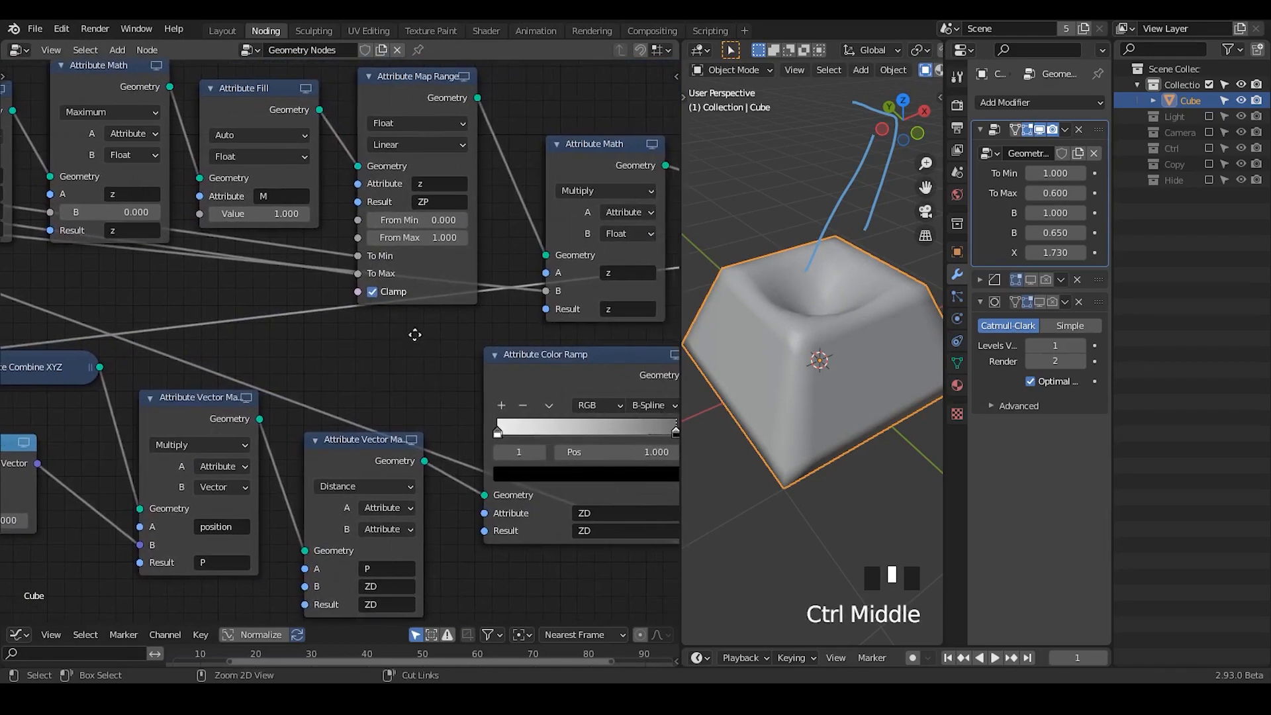
ctrl+middle_drag(418, 331, 290, 340)
mouse_move(429, 295)
ctrl+middle_down()
mouse_move(412, 315)
mouse_move(402, 293)
mouse_move(425, 286)
ctrl+middle_up()
click(114, 329)
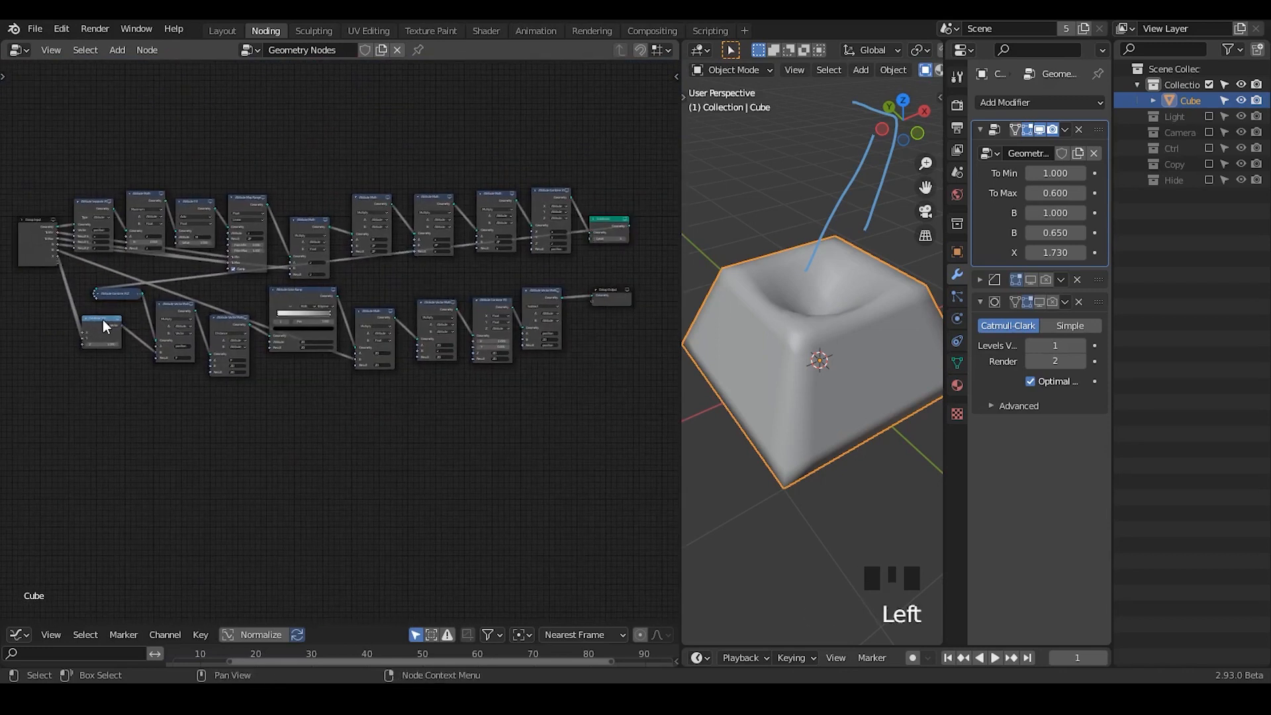
drag(103, 322, 106, 358)
drag(116, 294, 104, 331)
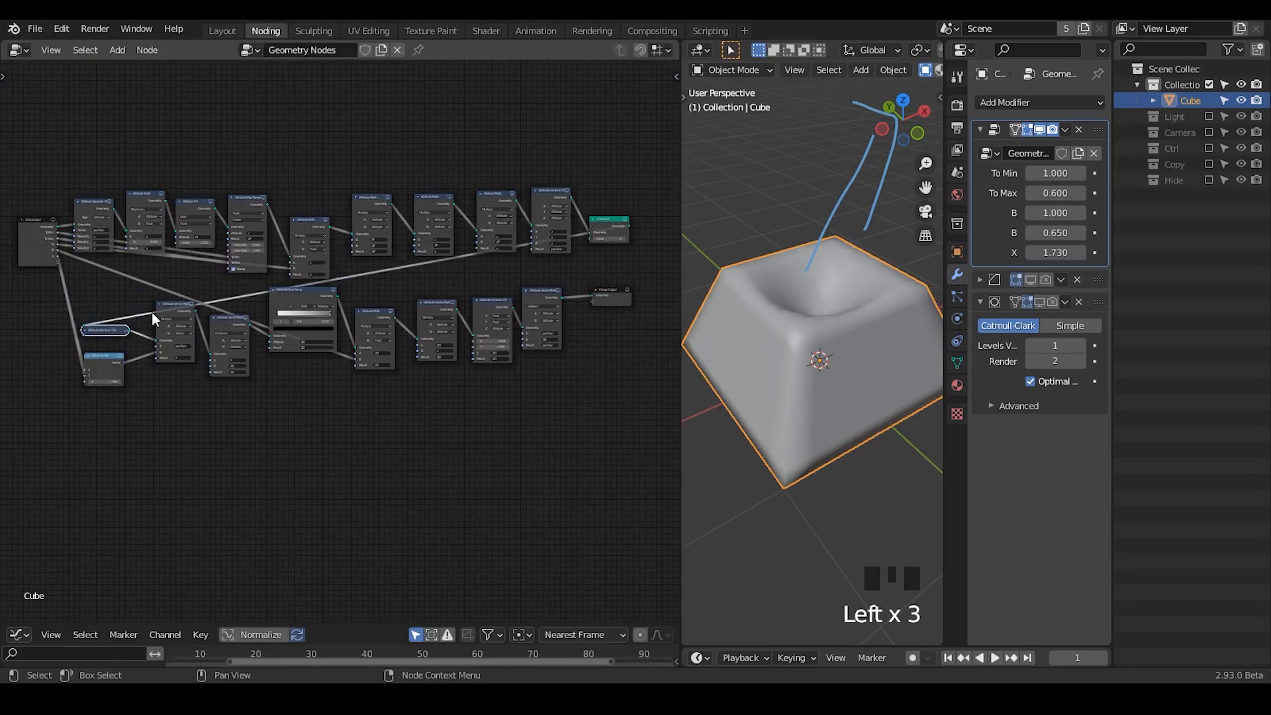
- Add a reroute to the link from Subdivide to the lower row and place it just past the Subdivide node
shift+right_drag(255, 294, 256, 308)
key(g)
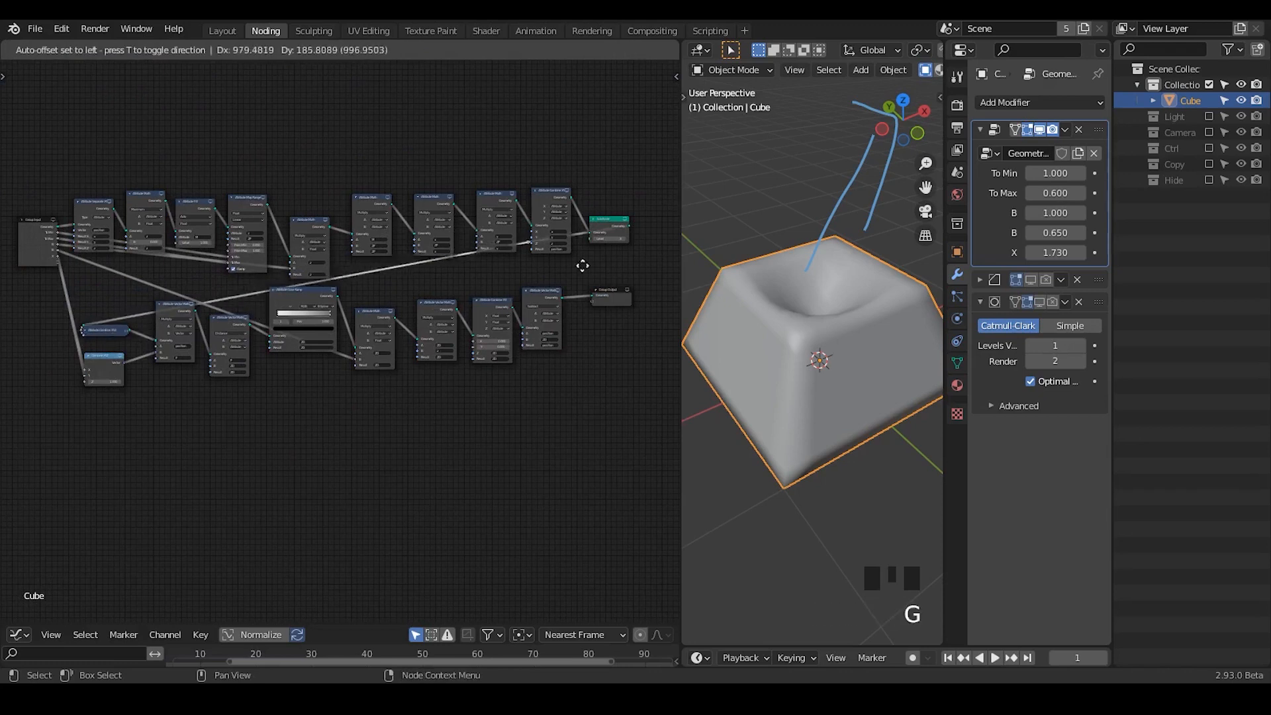
click(641, 245)
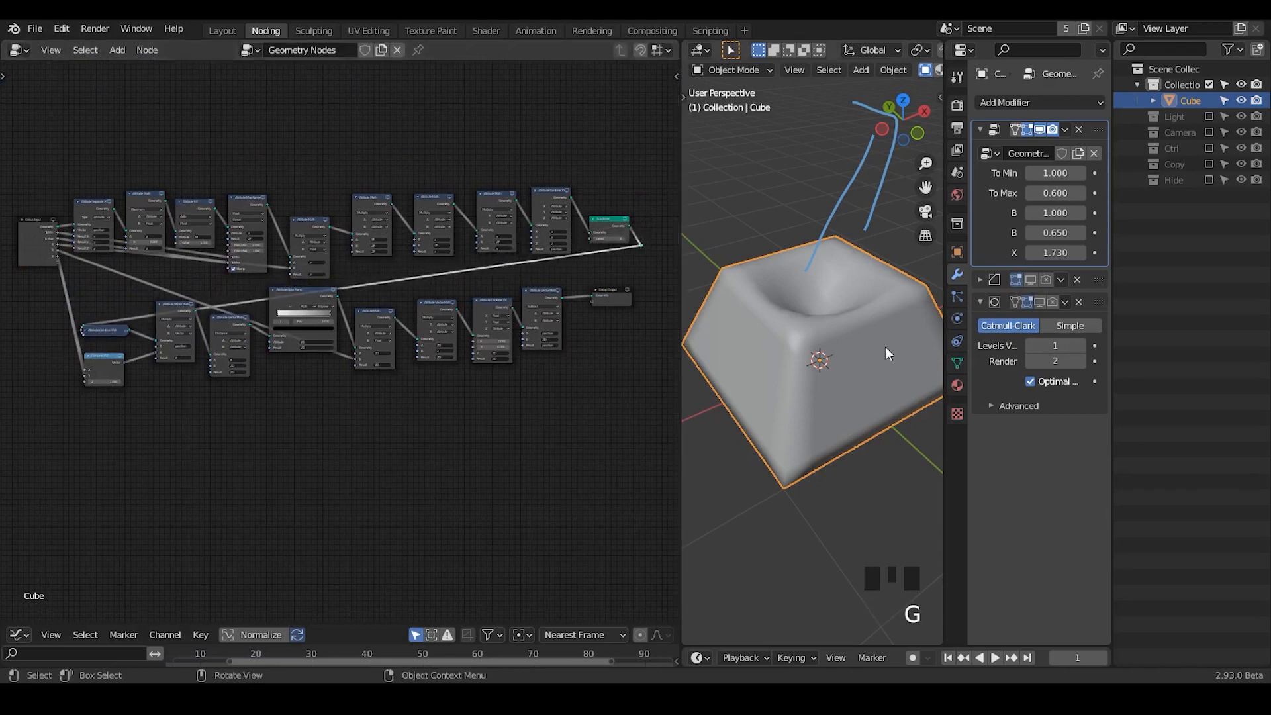
- Widen the 3D viewport by narrowing the node editor
middle_drag(888, 354, 713, 265)
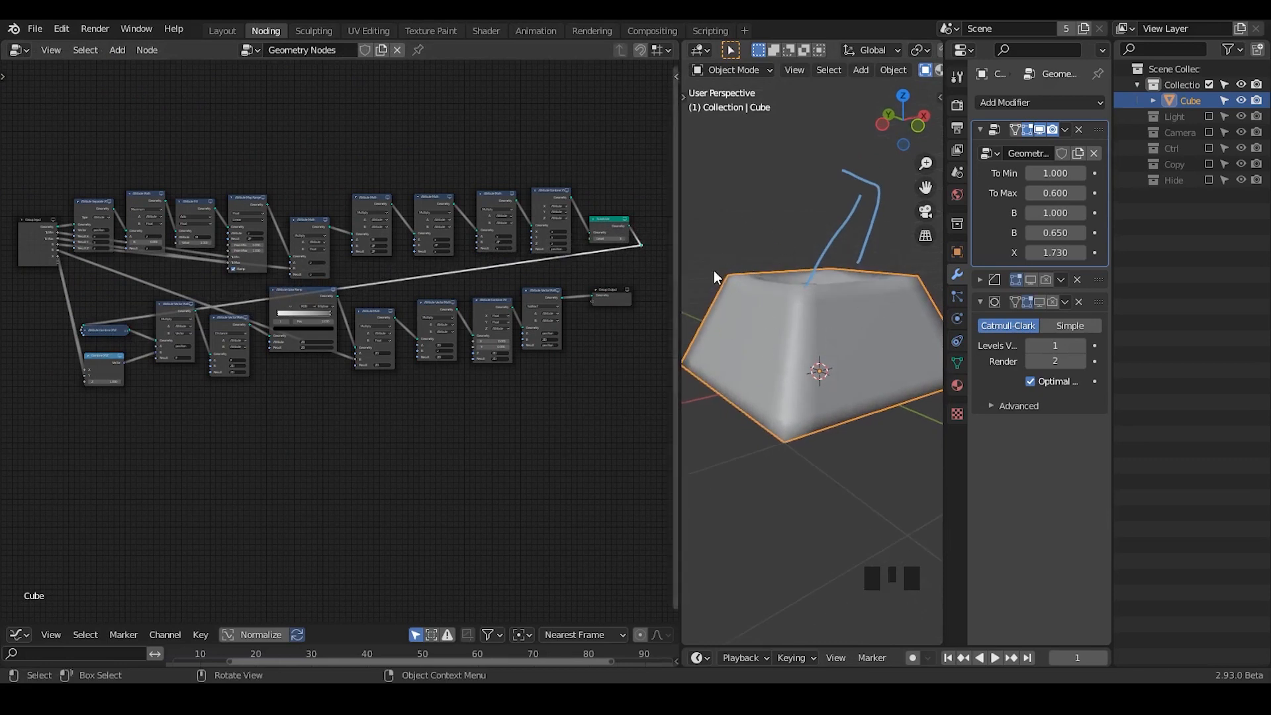
drag(679, 256, 605, 257)
- Draw a small closed loop and a near-vertical line beneath it as annotations in the empty space below the nodes
middle_drag(431, 359, 368, 263)
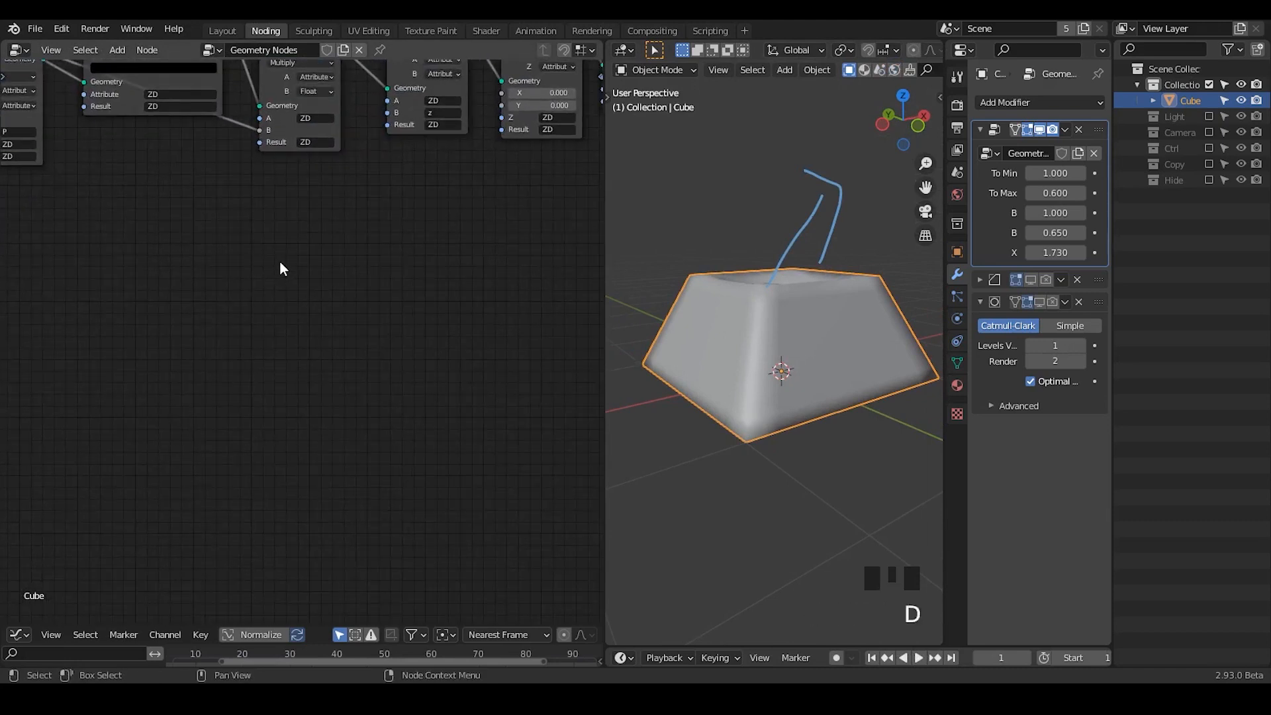
mouse_move(280, 259)
mouse_down()
mouse_move(300, 298)
mouse_move(286, 253)
mouse_up()
drag(286, 361, 273, 467)
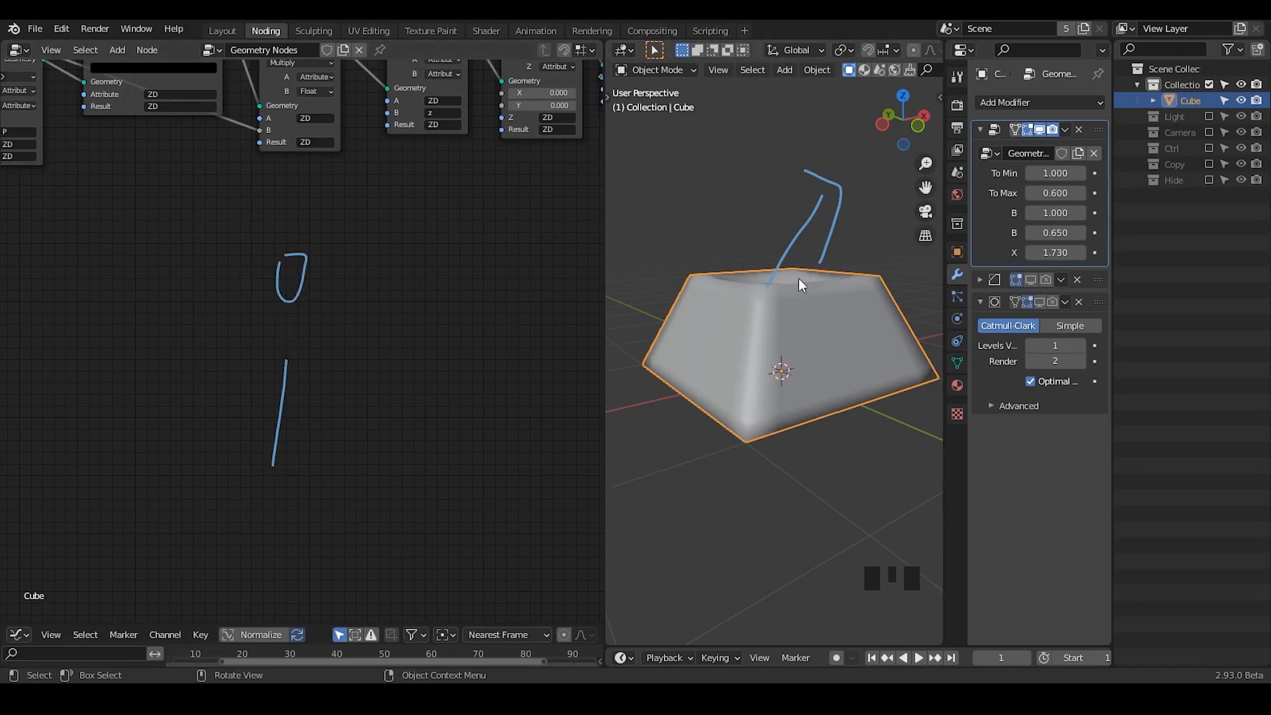
mouse_move(244, 253)
middle_down()
mouse_move(269, 355)
mouse_move(213, 353)
middle_up()
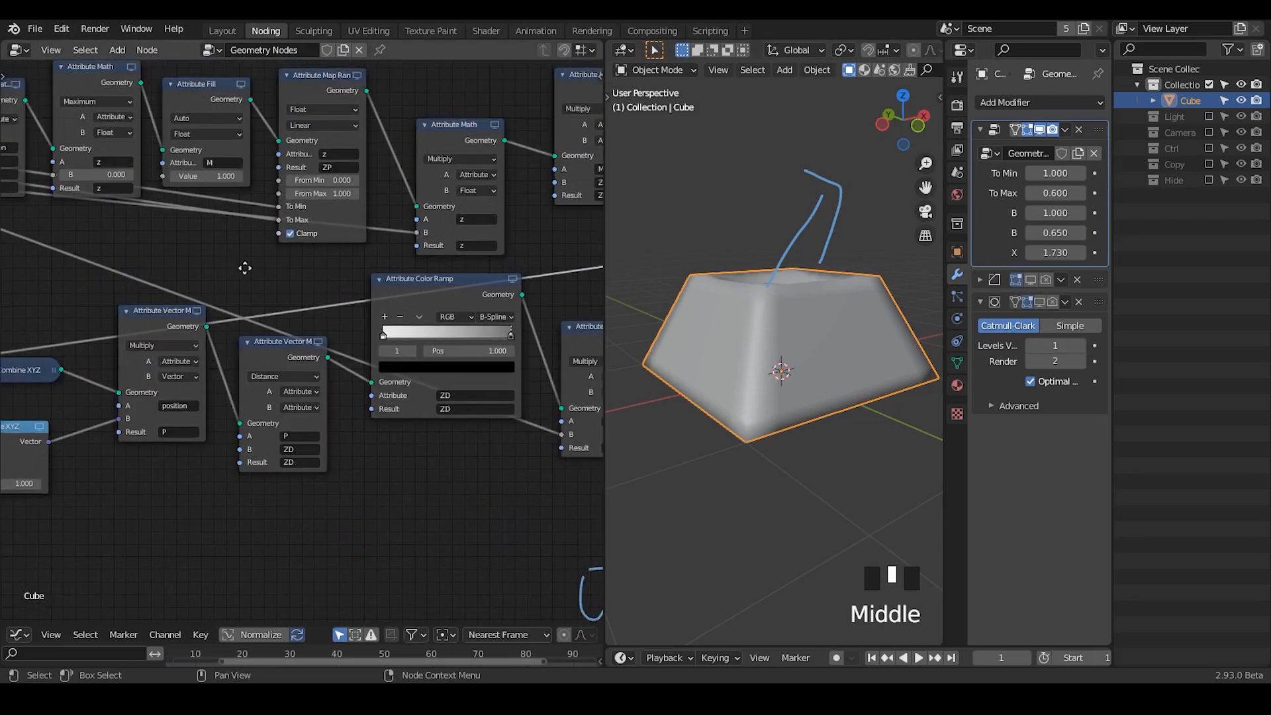
middle_drag(245, 267, 404, 335)
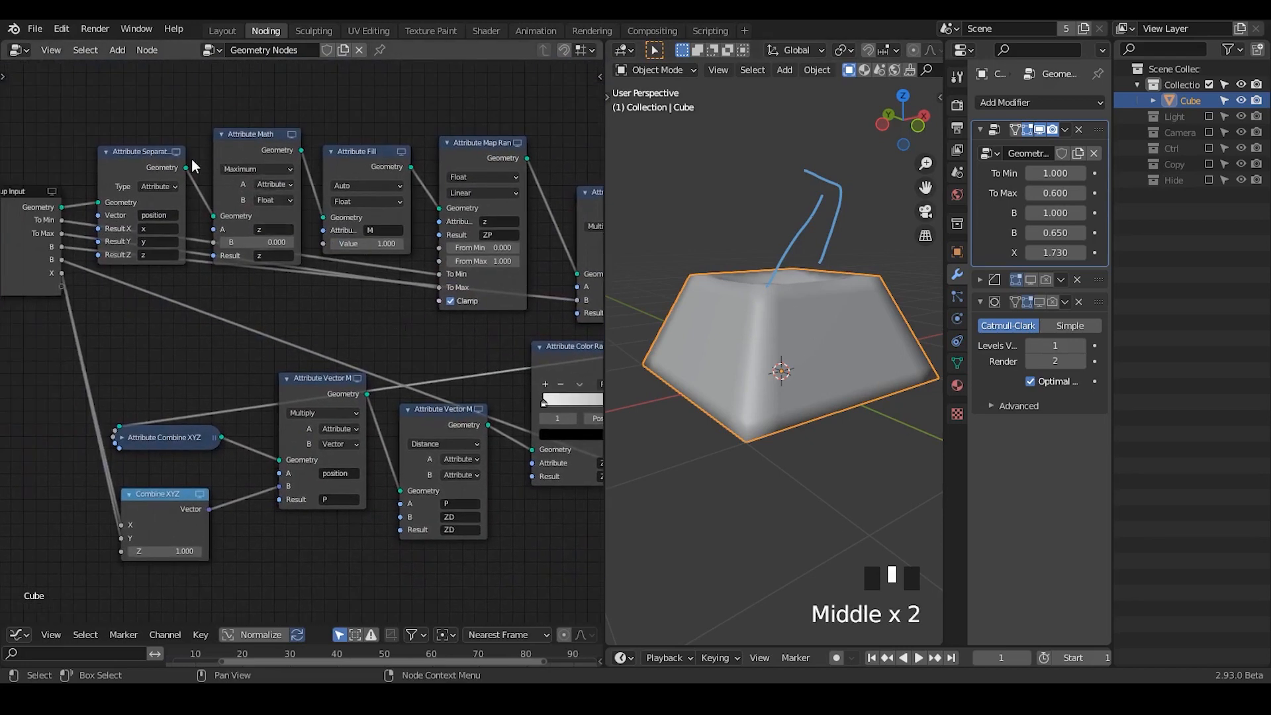
mouse_move(366, 287)
middle_down()
mouse_move(286, 267)
mouse_move(343, 277)
middle_up()
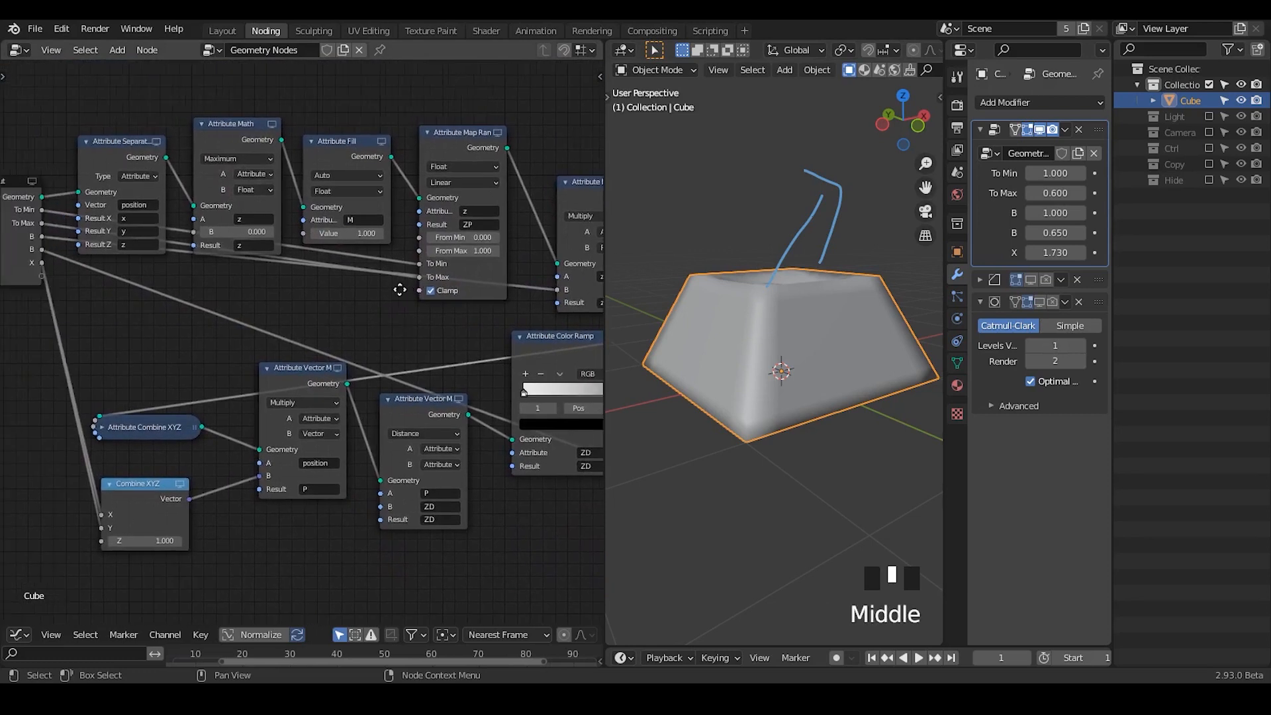
- Nudge the Attribute Math node set to Maximum slightly upward in the upper node row
mouse_move(243, 136)
mouse_down()
mouse_move(244, 114)
mouse_move(247, 130)
mouse_up()
middle_drag(417, 319, 205, 284)
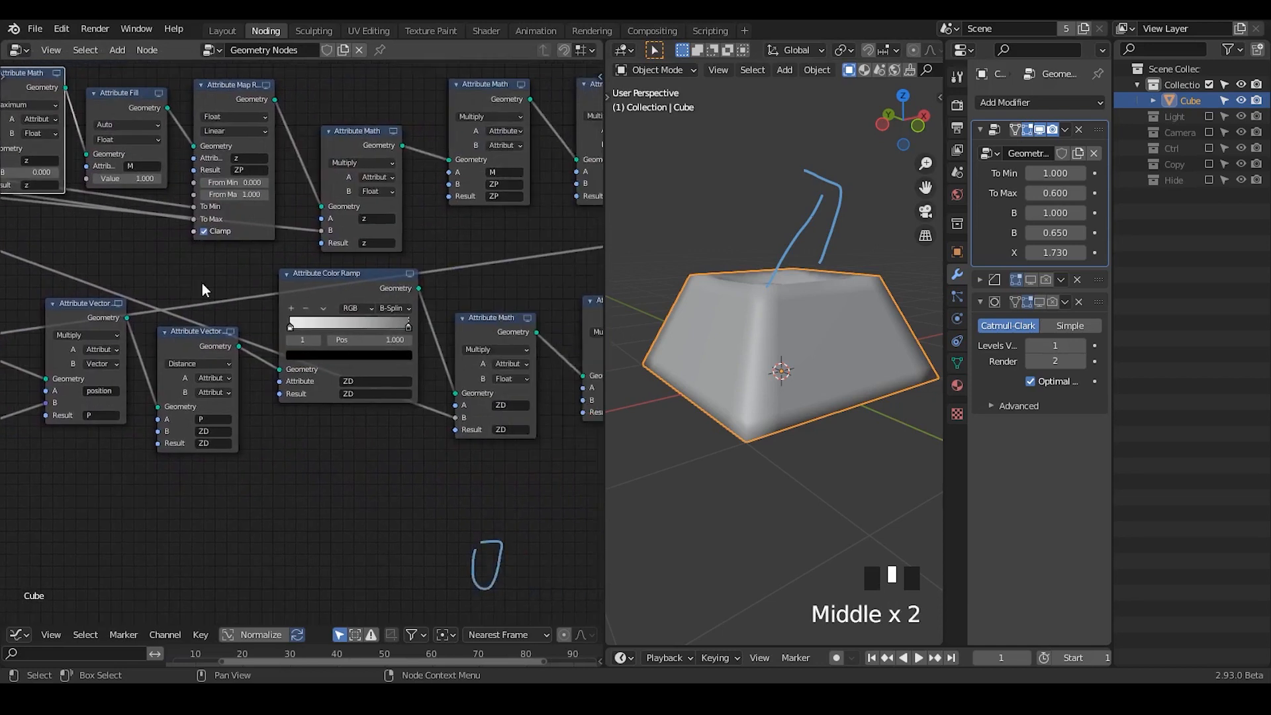
middle_drag(243, 324, 435, 369)
scroll(442, 176, down, 1)
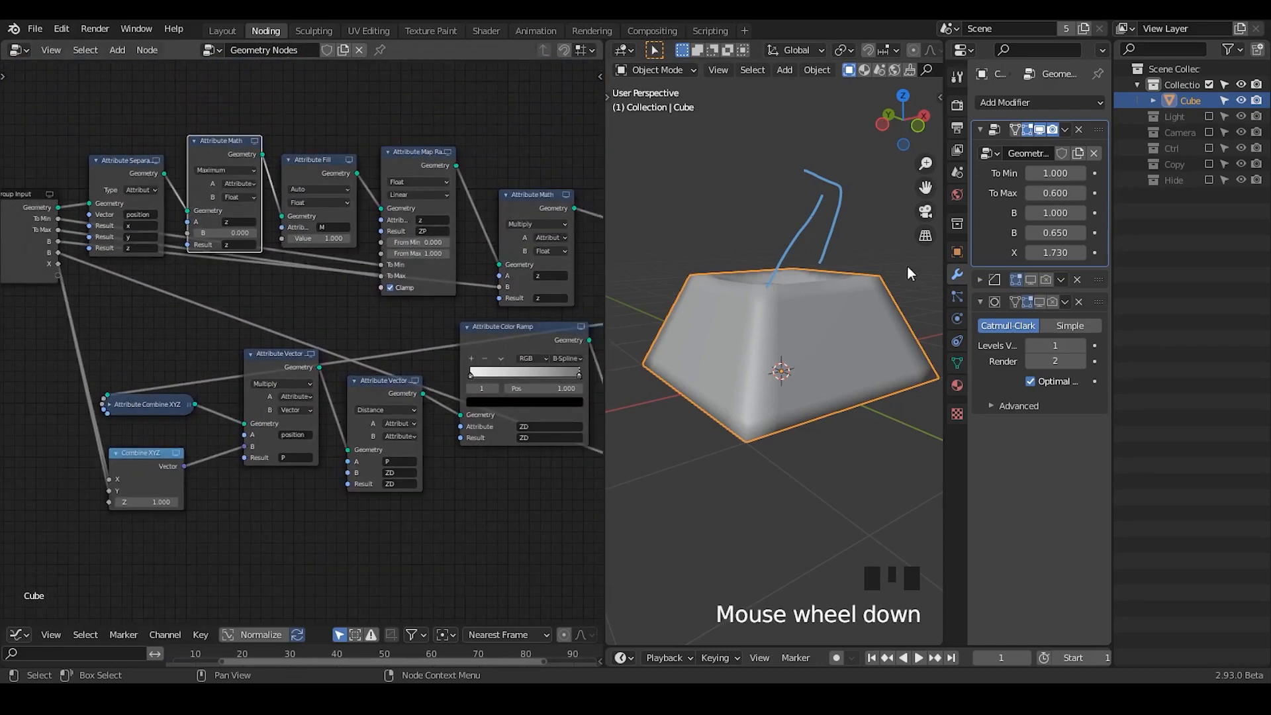
- Erase the annotation strokes below the nodes and those drawn above the keycap in the 3D viewport
middle_drag(508, 474, 186, 308)
key(d)
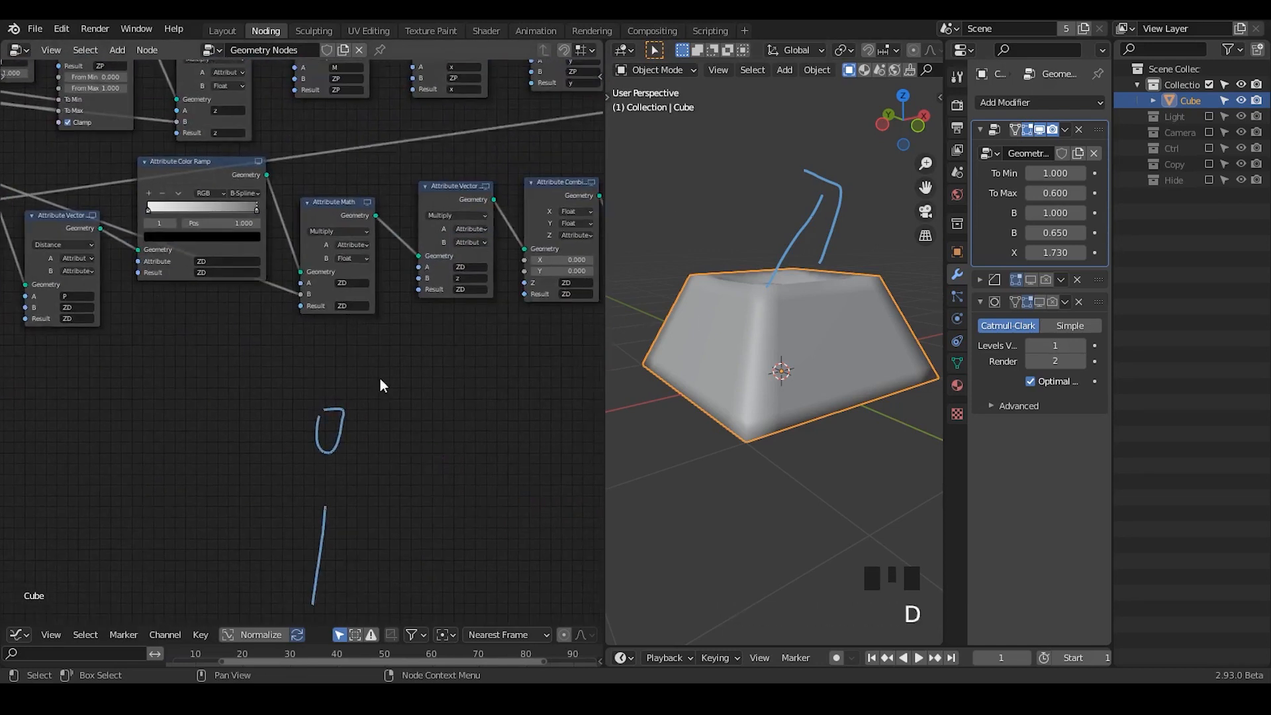
mouse_move(383, 386)
right_down()
mouse_move(272, 599)
mouse_move(276, 499)
right_up()
middle_drag(168, 429, 204, 511)
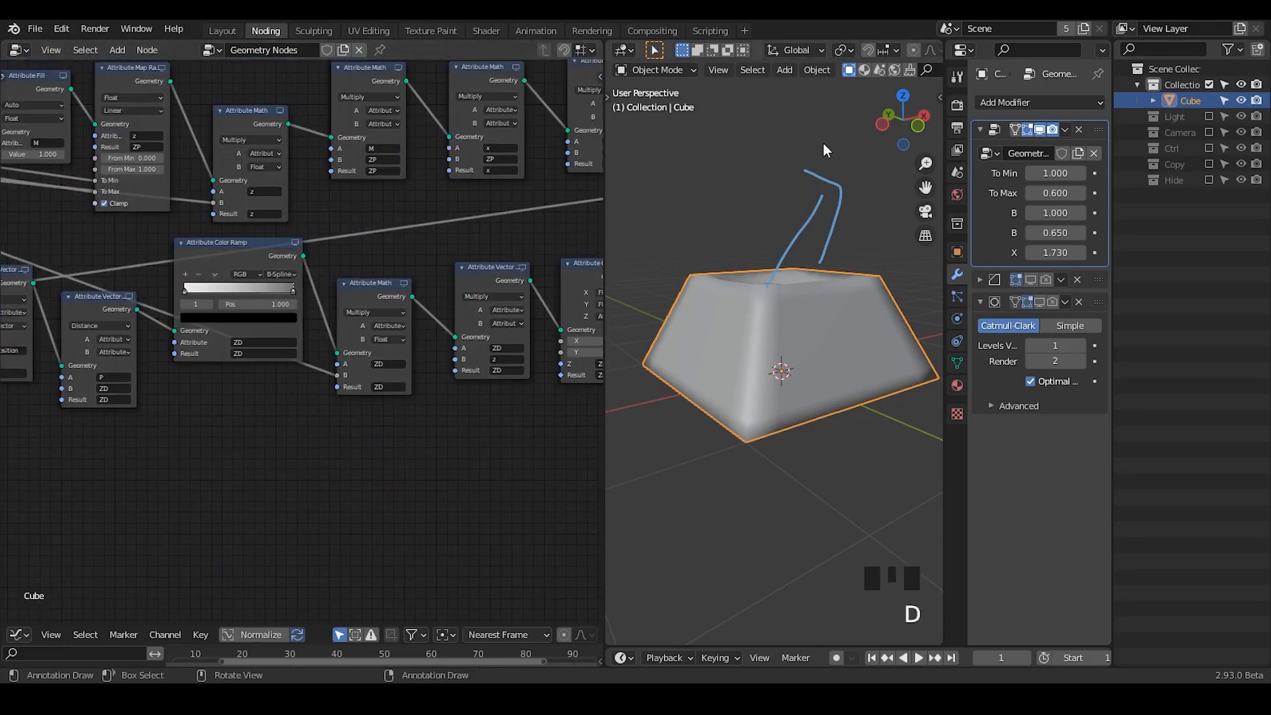
right_drag(825, 151, 766, 307)
mouse_move(766, 306)
middle_down()
mouse_move(783, 363)
mouse_move(792, 345)
middle_up()
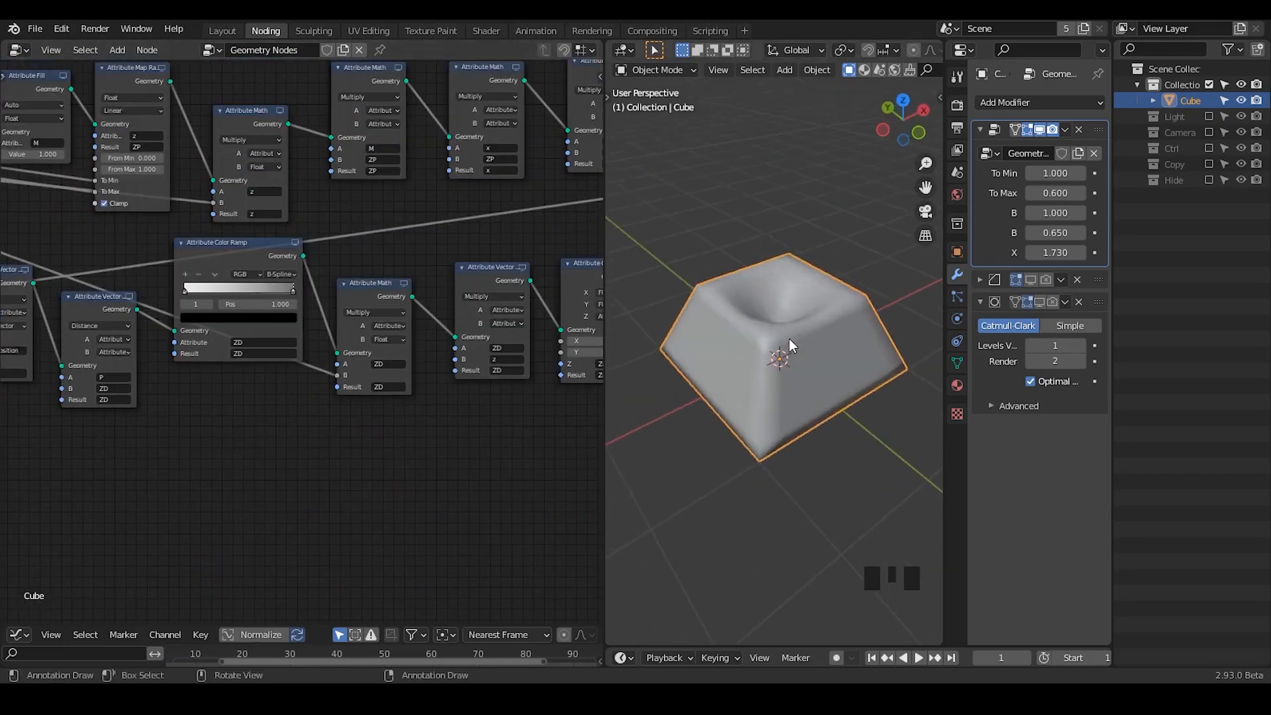
key(alt+Tab)
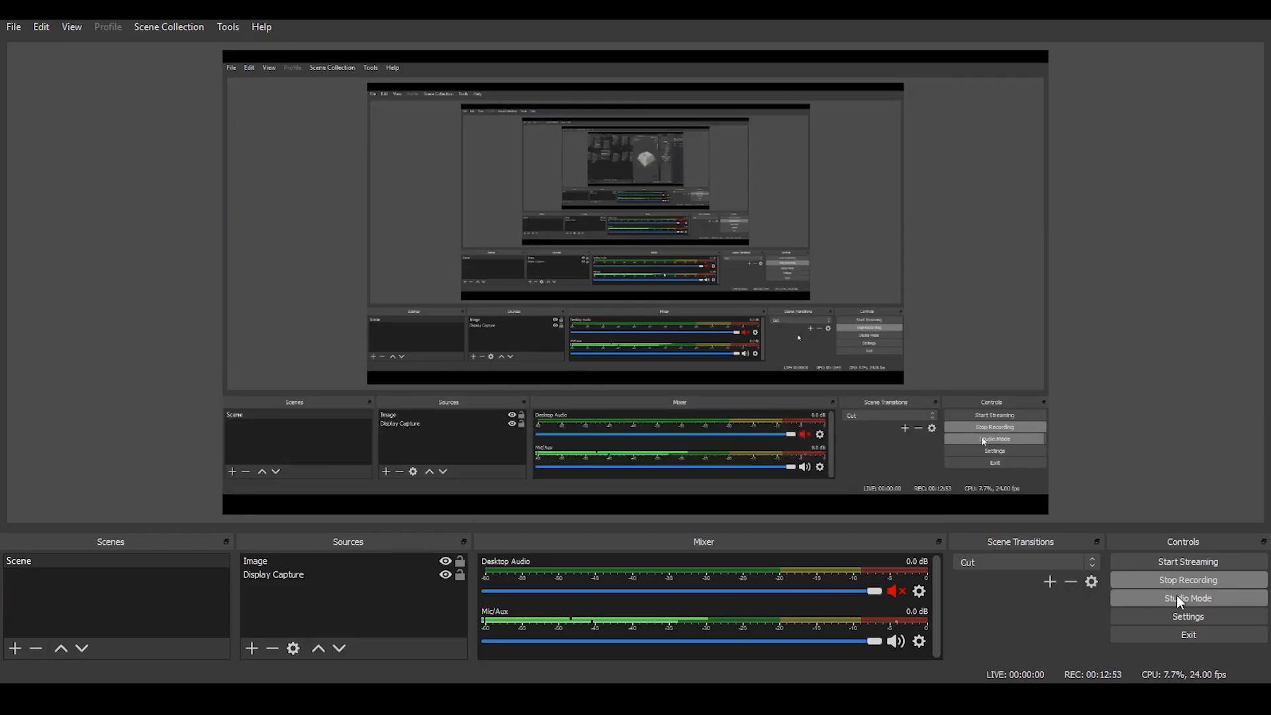